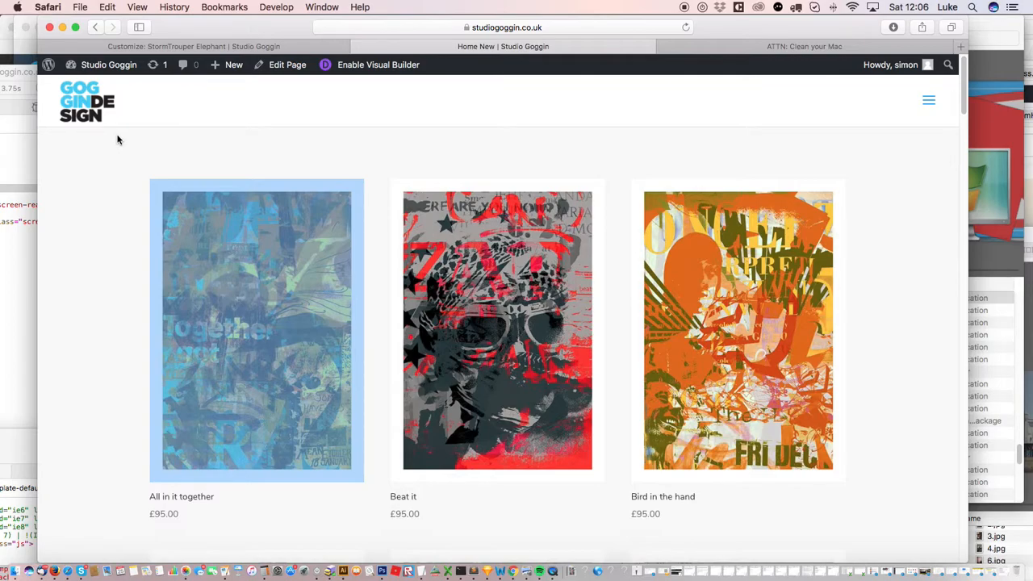
# - Open the Typography section of the General Settings in the Theme Customizer
pyautogui.moveTo(115, 65)
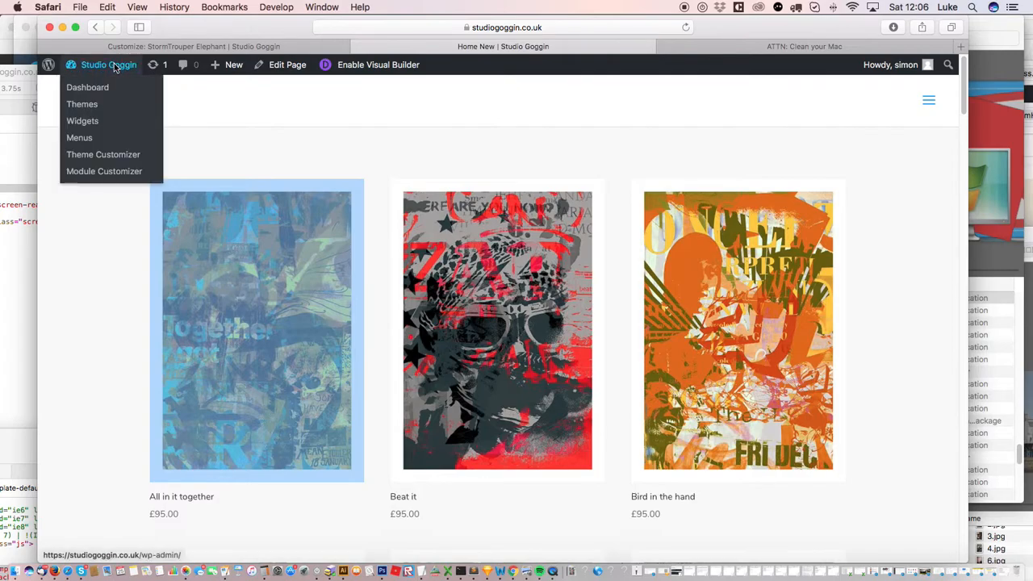
pyautogui.click(98, 156)
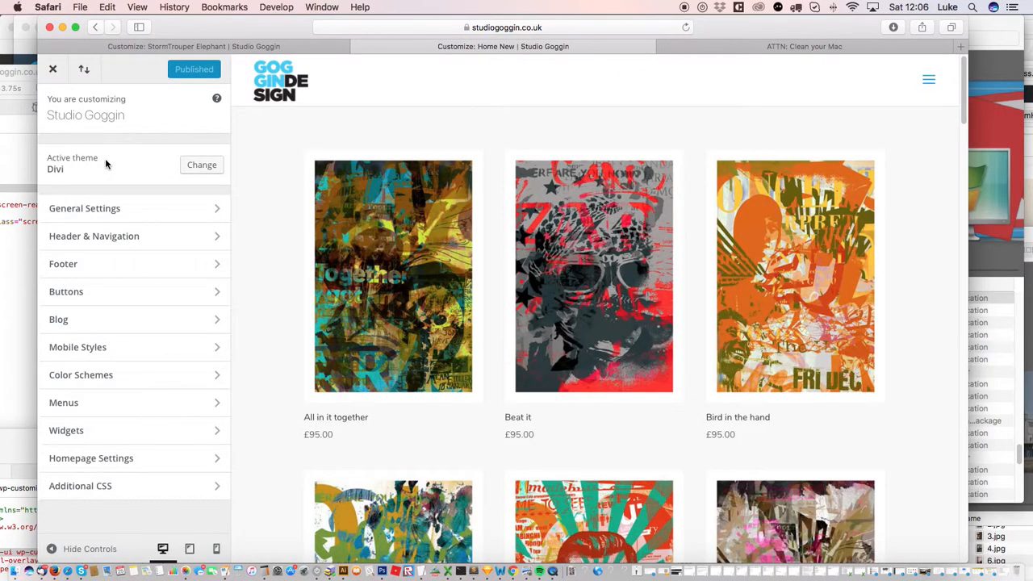
pyautogui.click(128, 210)
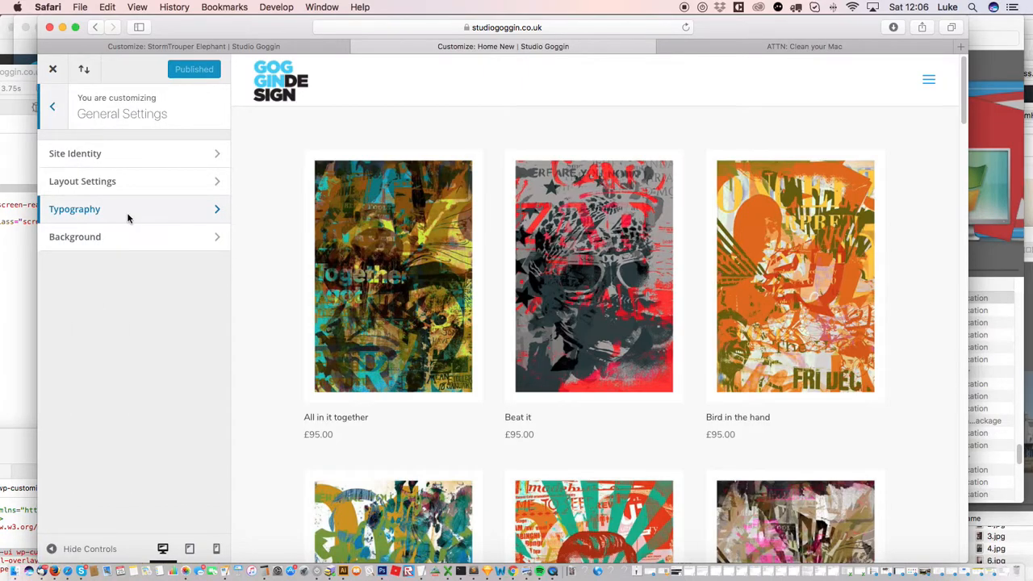
pyautogui.click(123, 211)
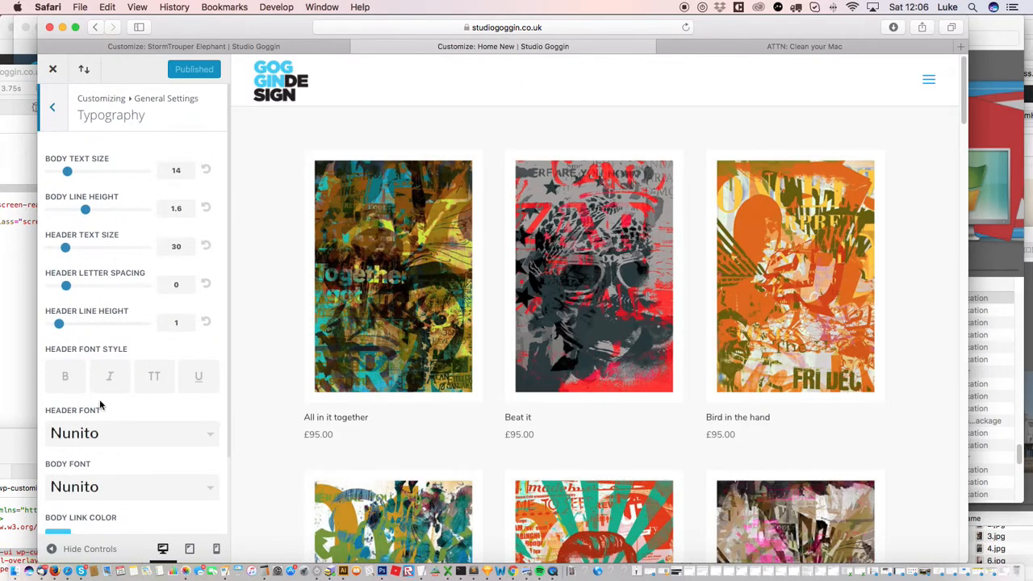
# - Preview Amatic SC as the header font, and return the header font to Nunito
pyautogui.click(213, 434)
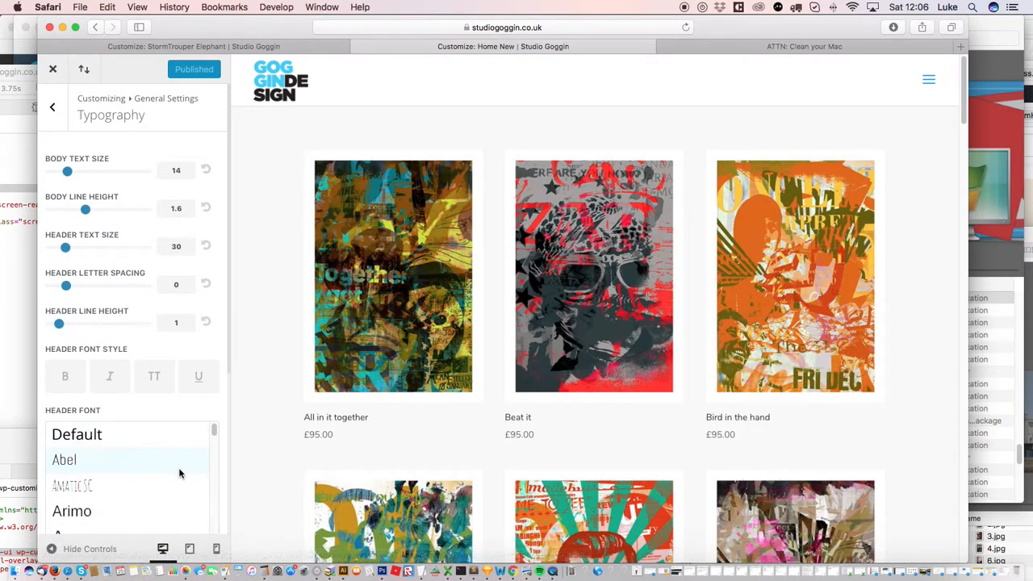
pyautogui.click(171, 486)
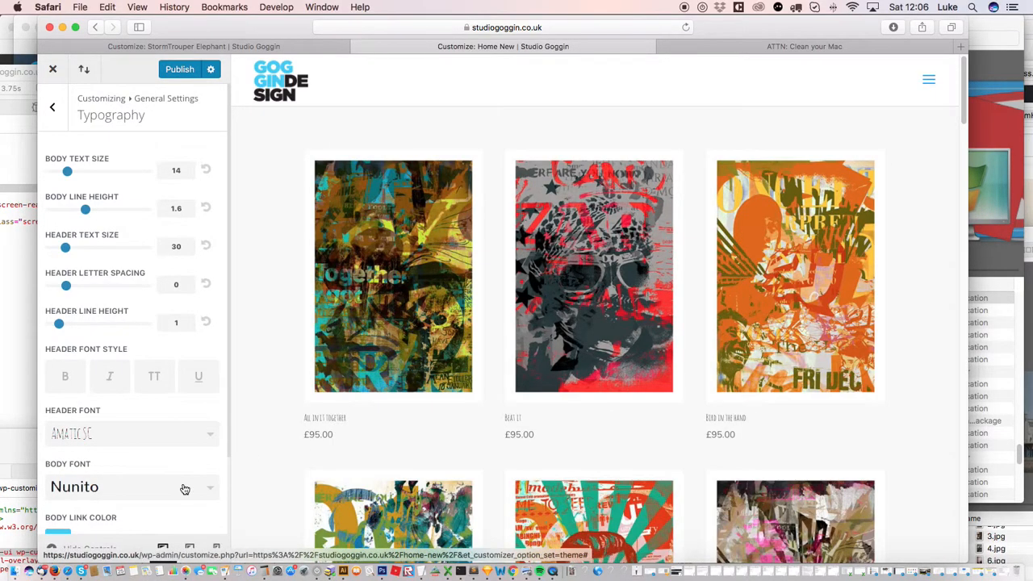
pyautogui.click(195, 429)
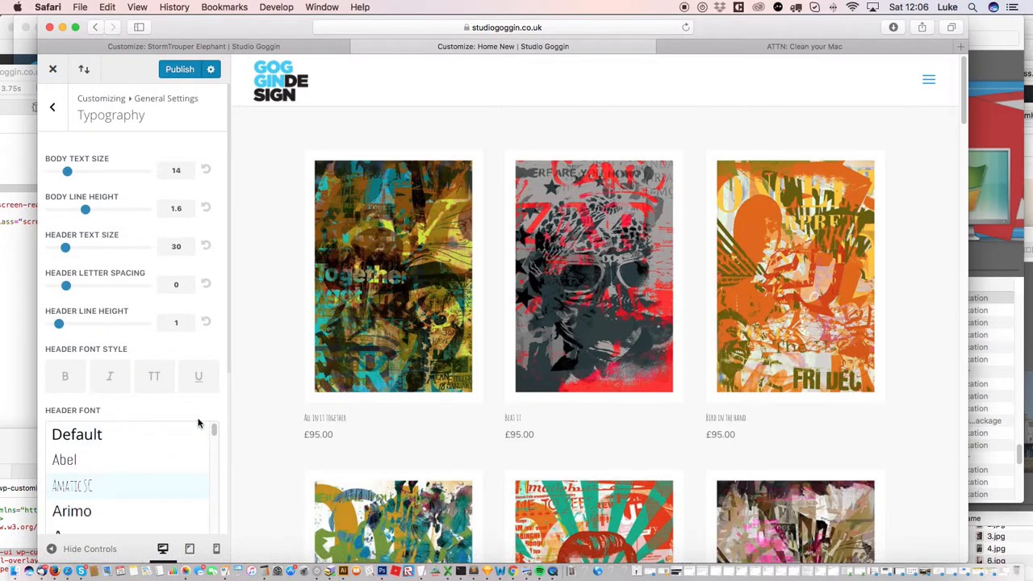
pyautogui.moveTo(213, 431); pyautogui.dragTo(214, 519)
pyautogui.click(156, 512)
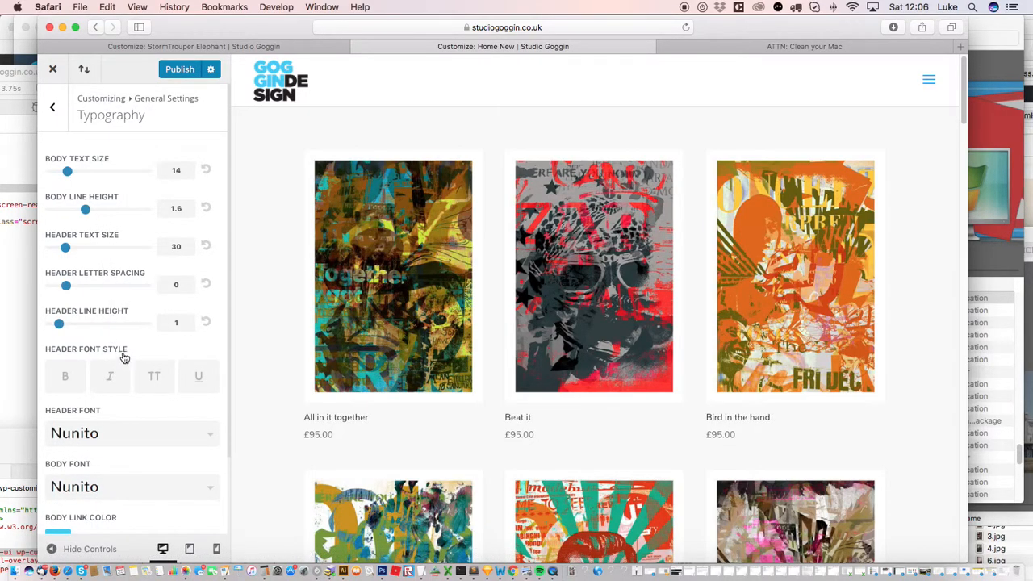
# - Publish the typography settings and close the customizer to return to the site's home page
pyautogui.scroll(-2, 224, 436)
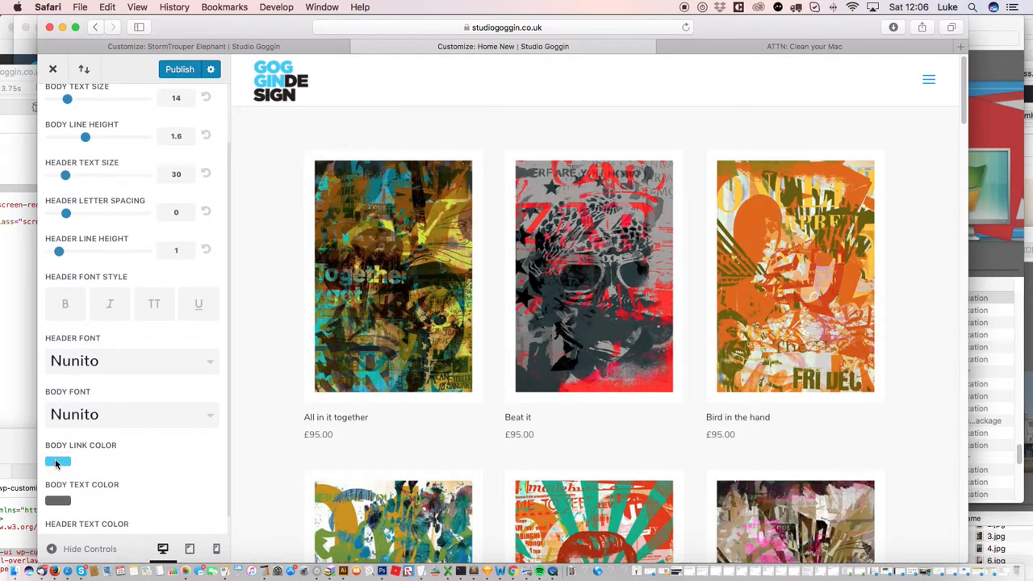
pyautogui.moveTo(222, 427); pyautogui.dragTo(173, 76)
pyautogui.click(175, 71)
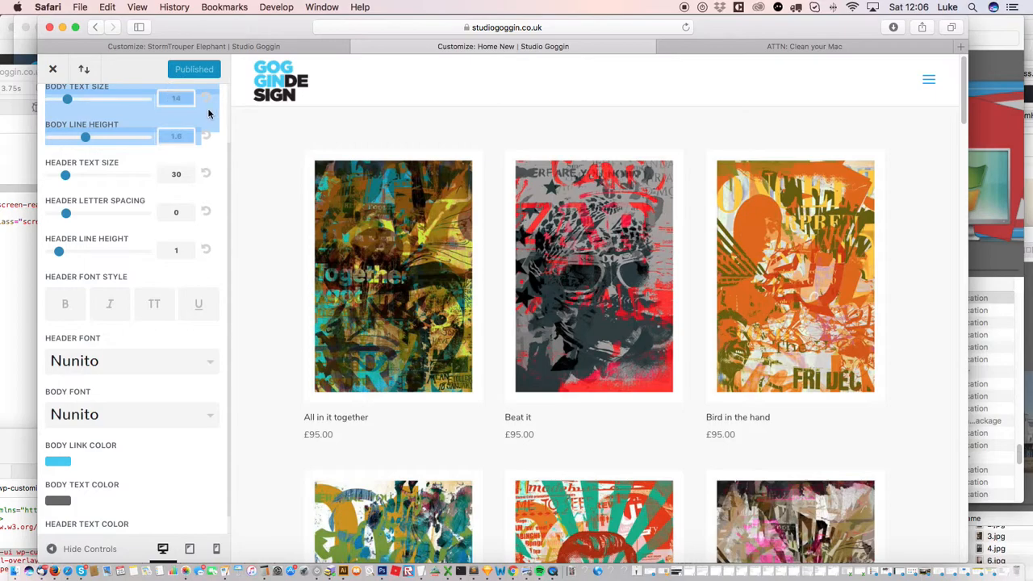
pyautogui.click(52, 71)
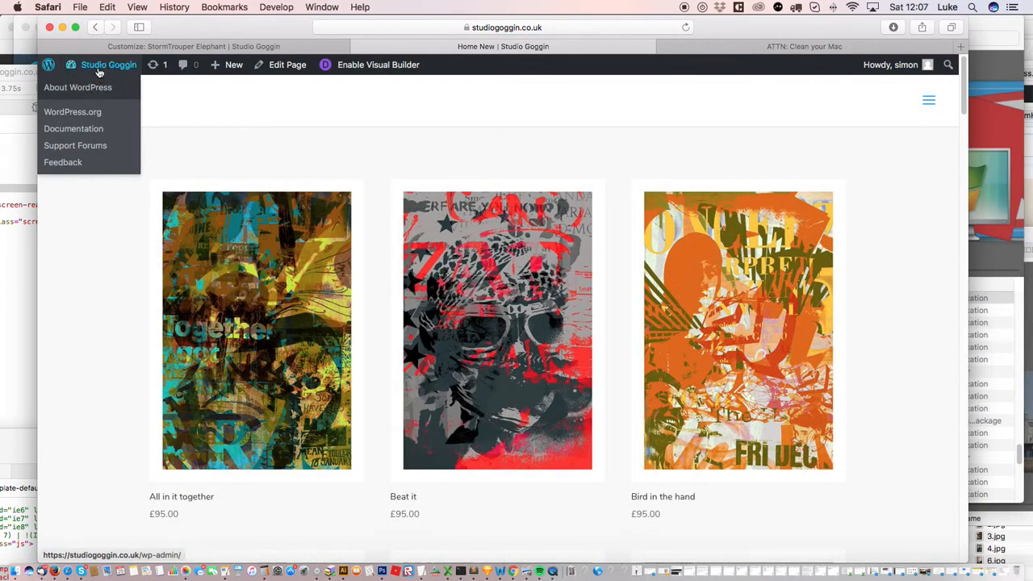
# - Reopen the Theme Customizer and review the Buttons Style options, from text size and background color to the buttons font
pyautogui.moveTo(98, 64)
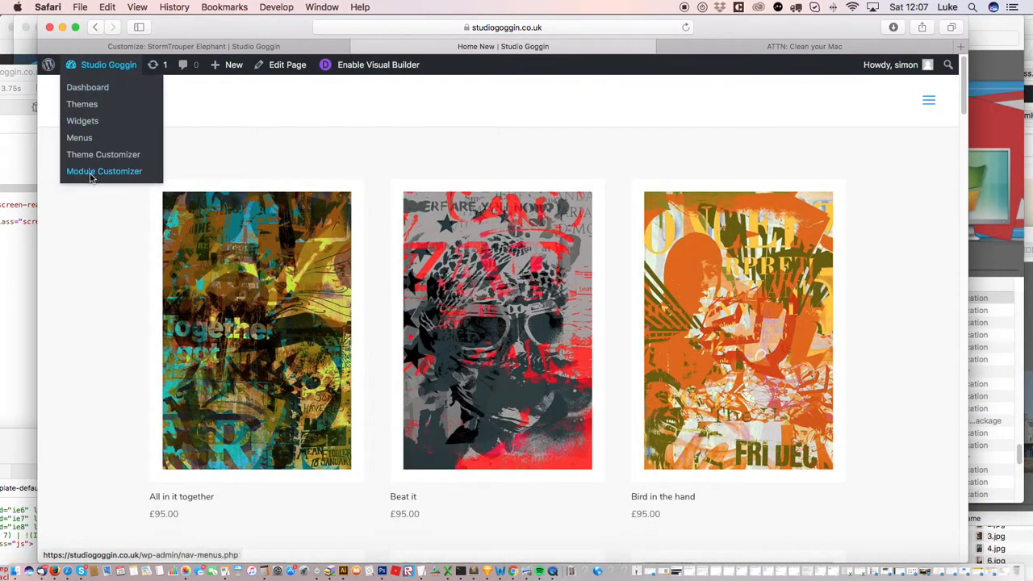
pyautogui.click(93, 155)
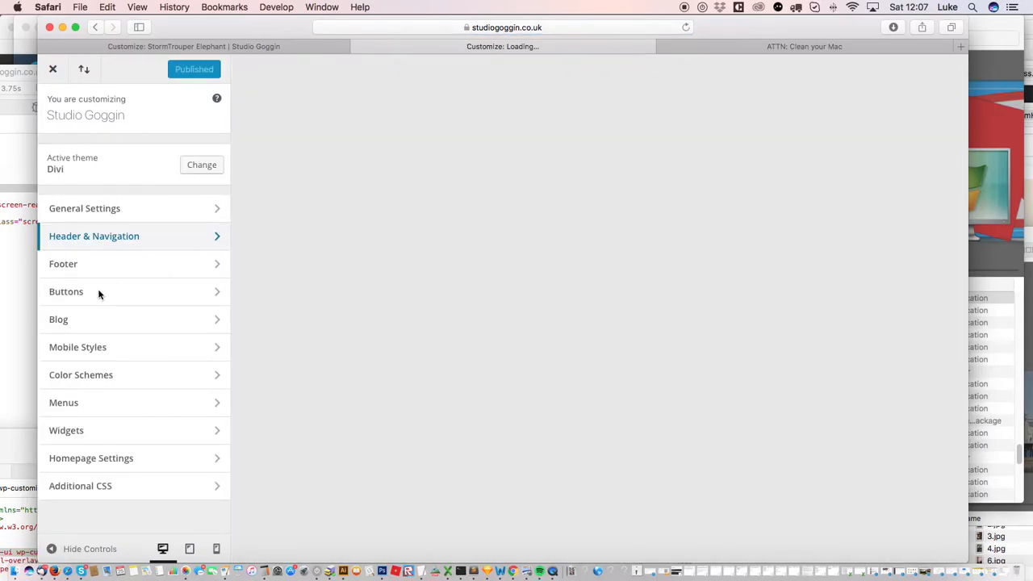
pyautogui.click(98, 292)
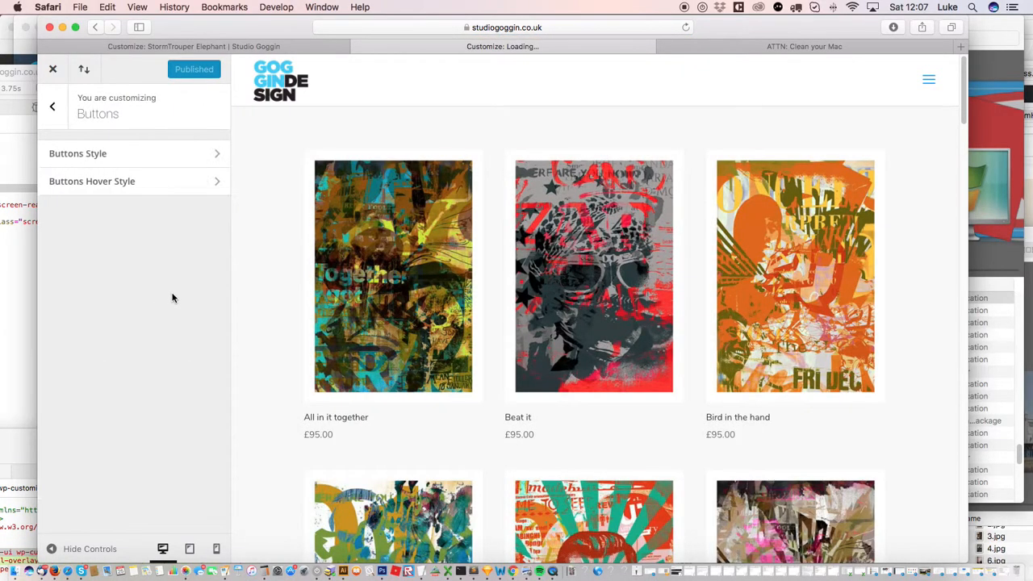
pyautogui.click(120, 157)
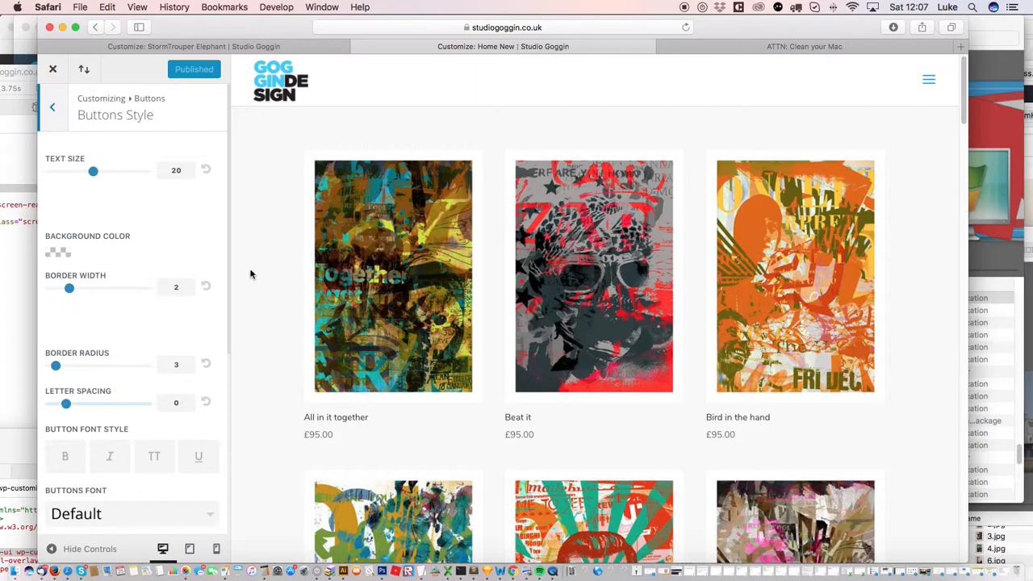
pyautogui.moveTo(210, 239); pyautogui.dragTo(128, 203)
pyautogui.moveTo(170, 430); pyautogui.dragTo(126, 255)
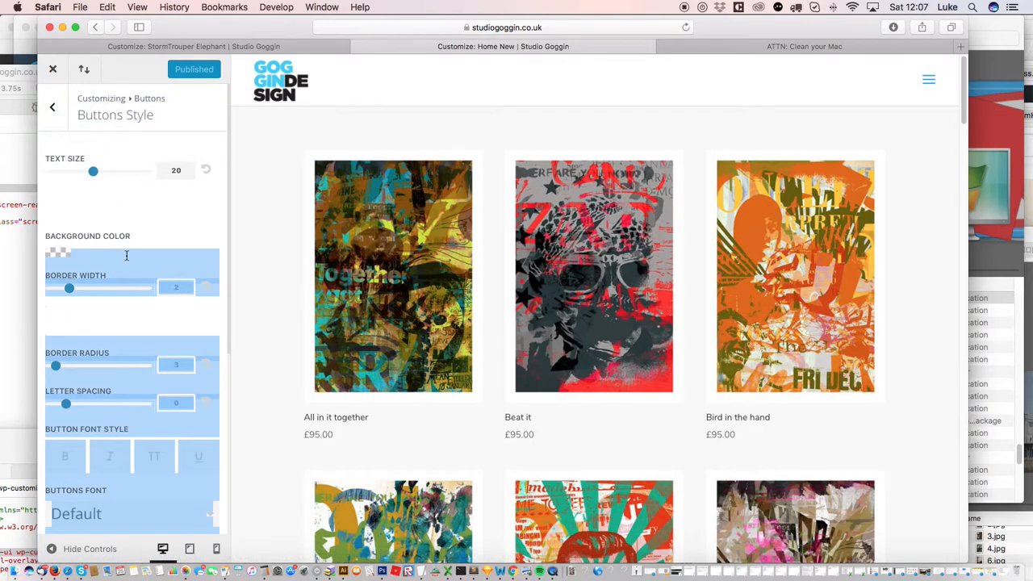
# - In the Color Schemes settings, try the Green scheme, switch to Orange and publish it
pyautogui.click(51, 106)
pyautogui.click(166, 376)
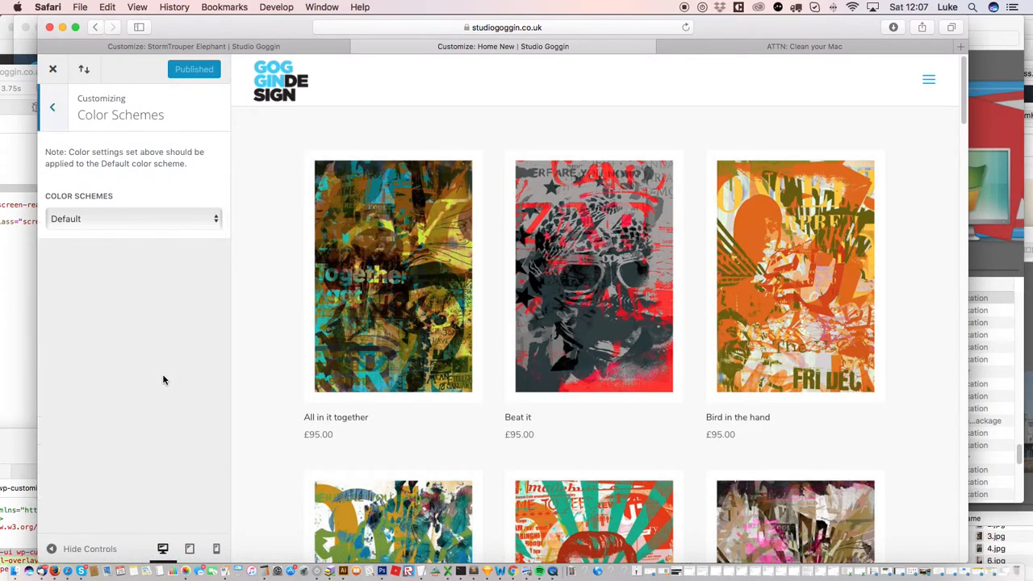
pyautogui.click(119, 220)
pyautogui.click(117, 233)
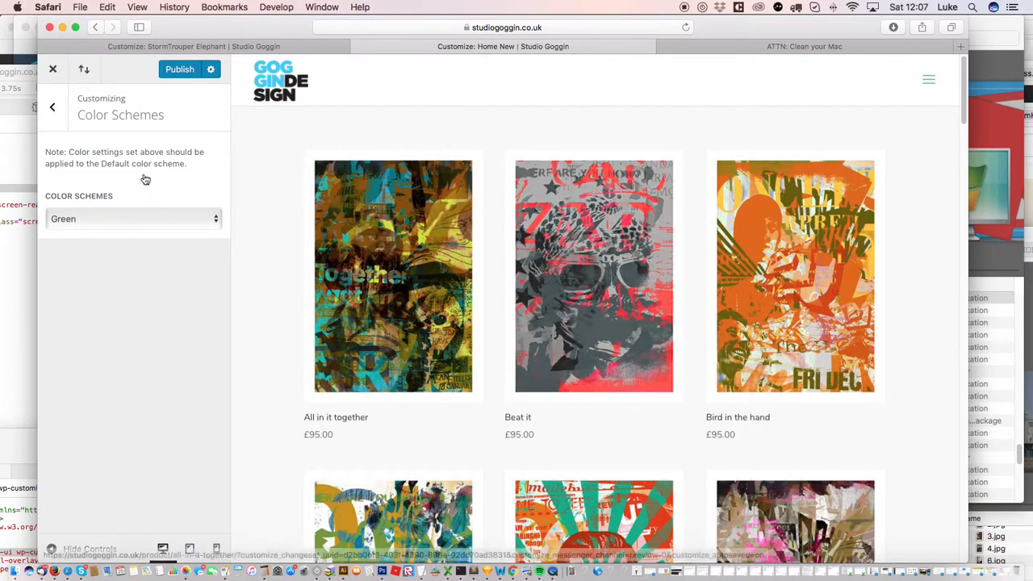
pyautogui.click(130, 219)
pyautogui.click(125, 233)
pyautogui.click(177, 70)
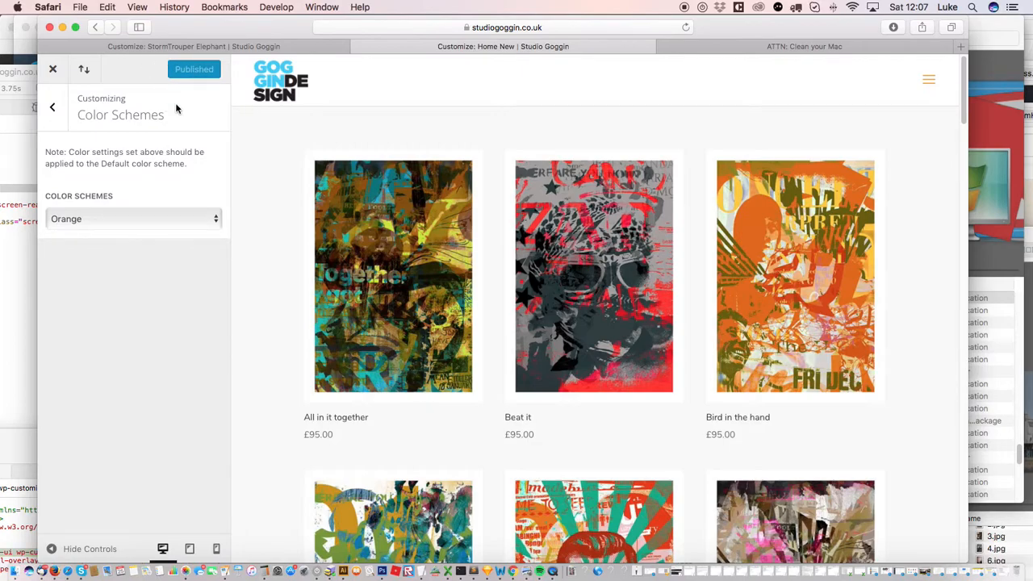
# - Open the "All in it together" product in the preview and try the Pink and Red color schemes on it
pyautogui.click(396, 277)
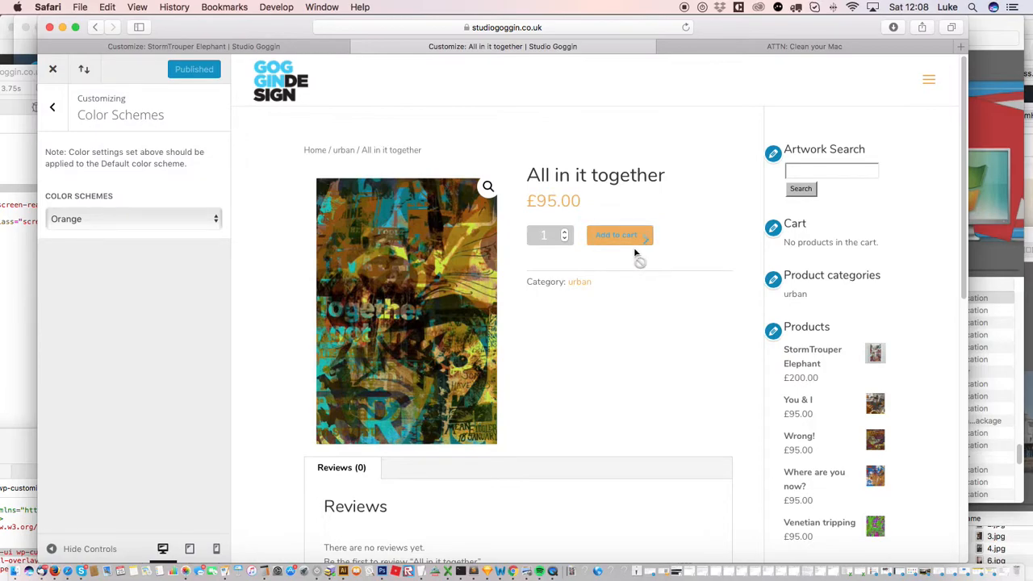
pyautogui.click(127, 217)
pyautogui.click(128, 229)
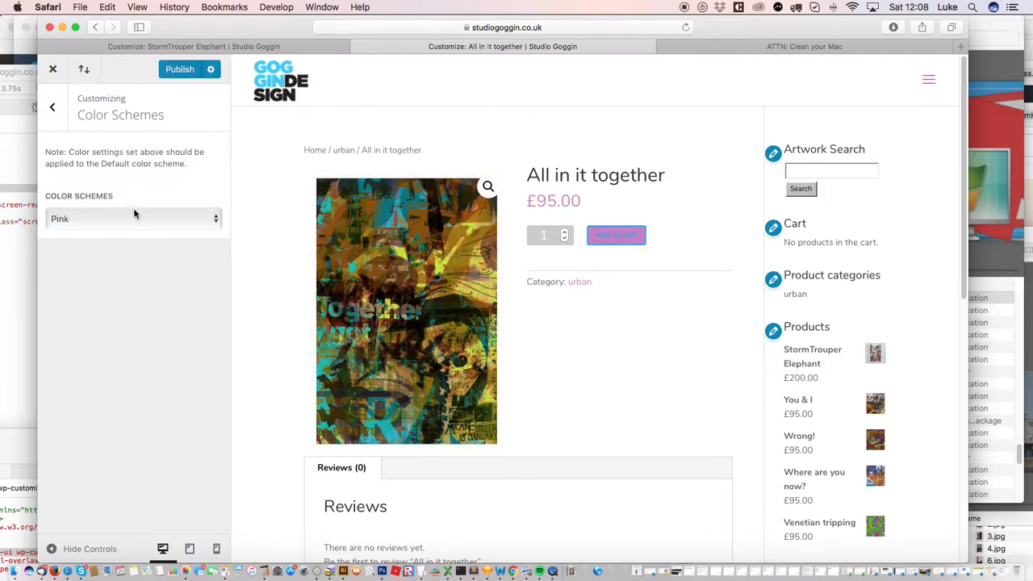
pyautogui.click(135, 213)
pyautogui.click(126, 230)
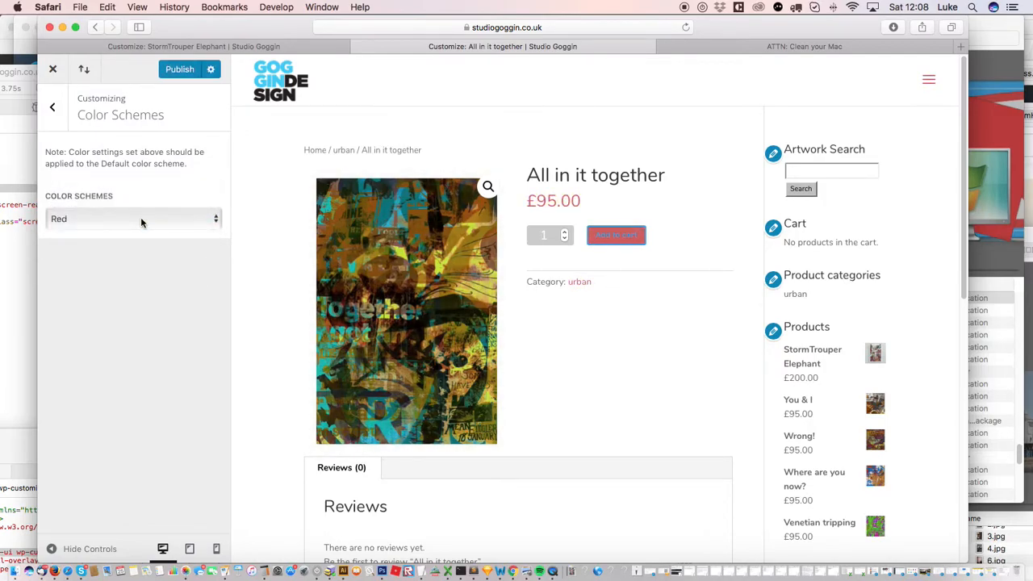
# - Set the color scheme to Default and publish the change
pyautogui.click(140, 218)
pyautogui.click(123, 172)
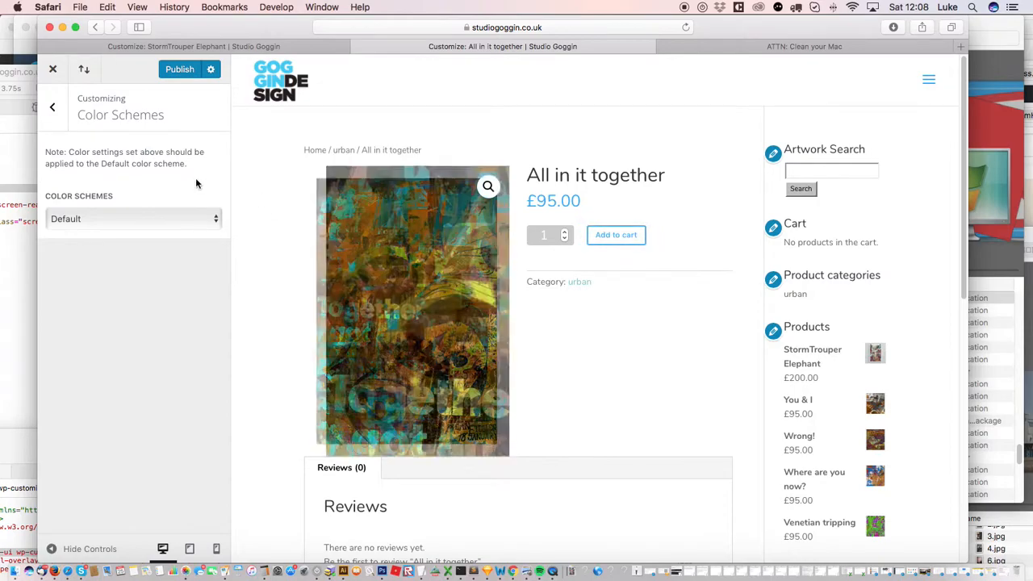
pyautogui.click(176, 73)
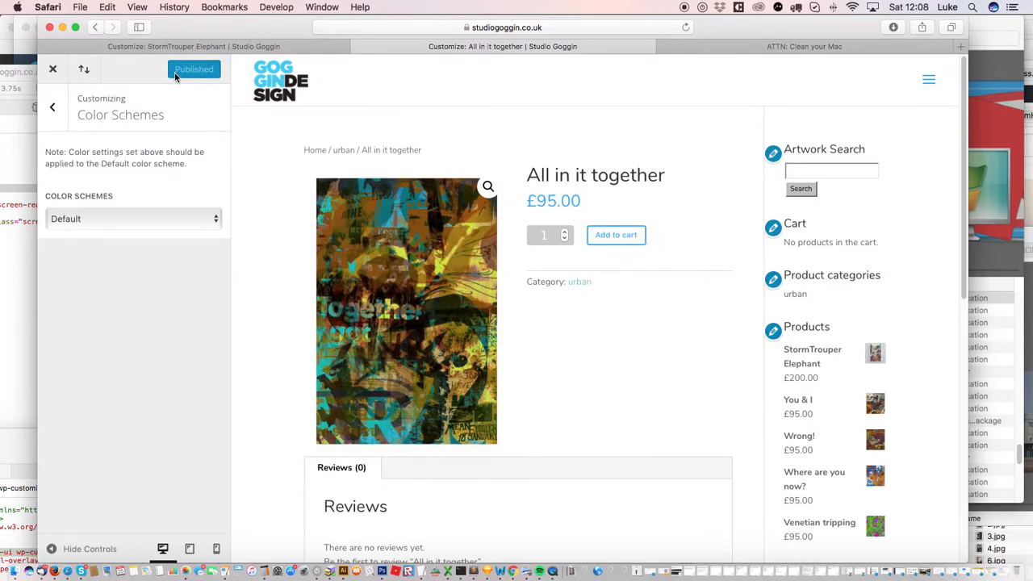
pyautogui.click(166, 220)
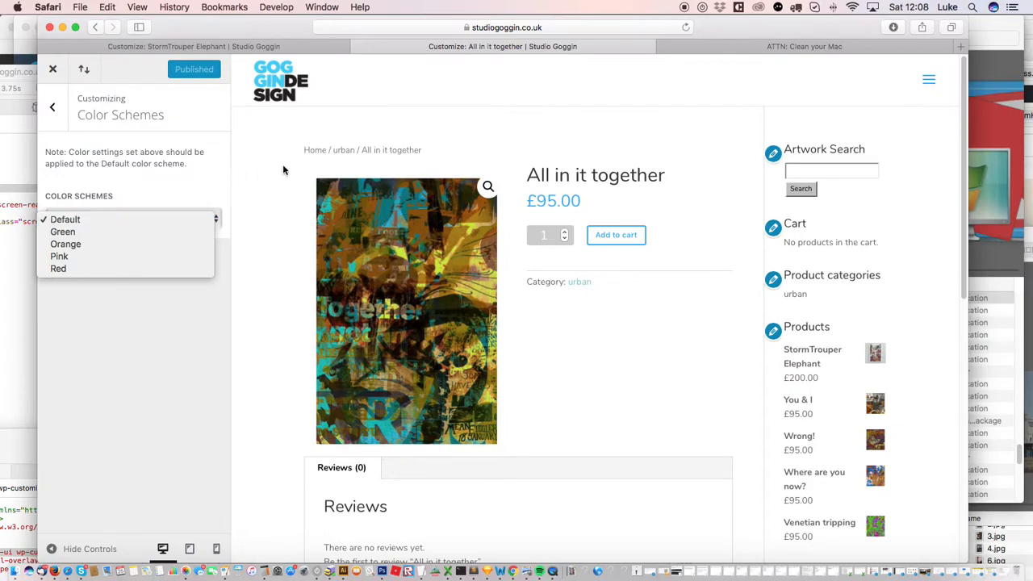
# - Inspect the product's price element in the Web Inspector and close the inspector
pyautogui.click(551, 200)
pyautogui.rightClick(551, 200)
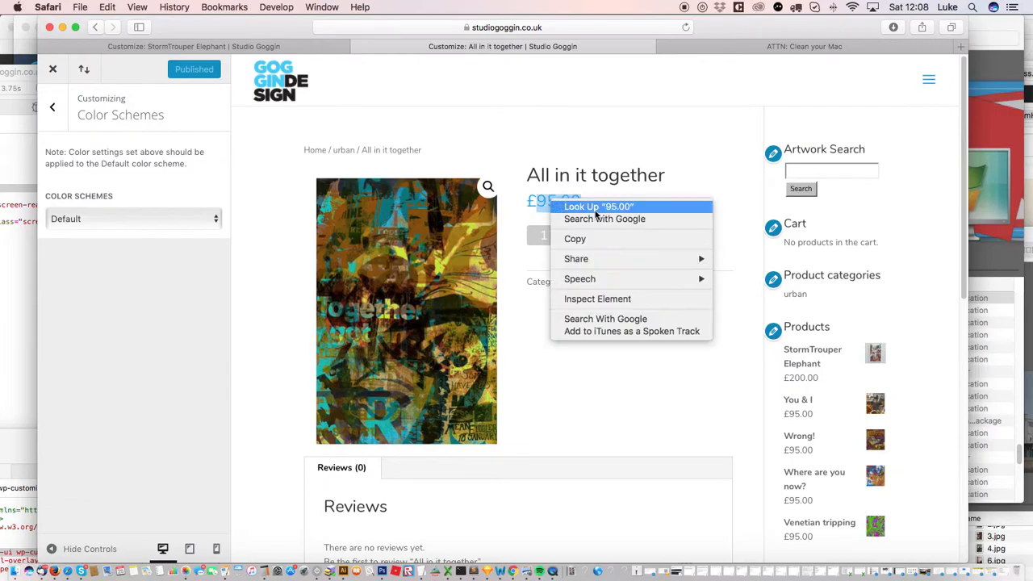
pyautogui.click(614, 299)
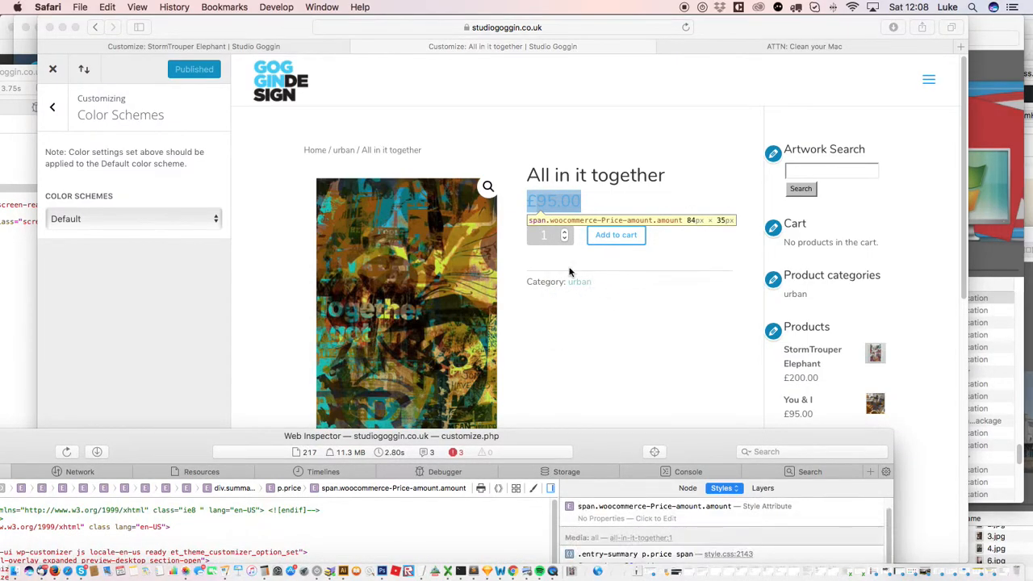
pyautogui.press('super+alt+i')
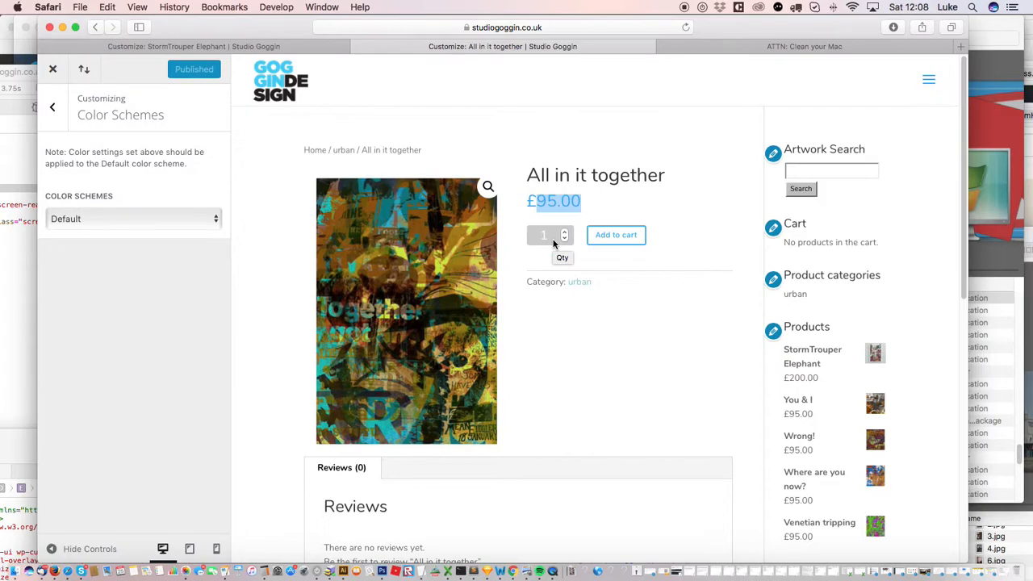
# - Inspect the product's quantity field and examine its color, border and background CSS rules in the Web Inspector
pyautogui.rightClick(553, 242)
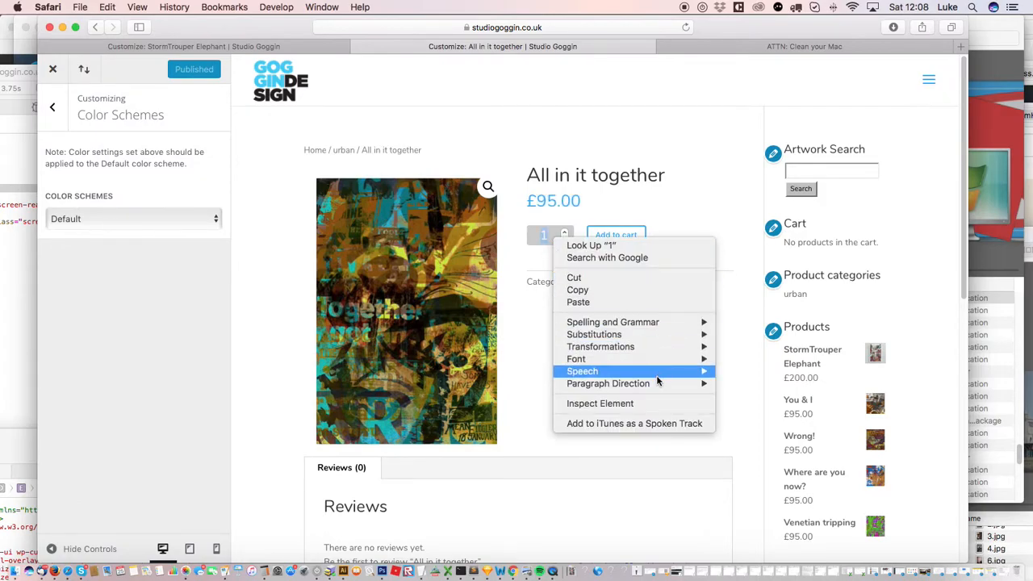
pyautogui.click(600, 403)
pyautogui.moveTo(690, 451); pyautogui.dragTo(435, 40)
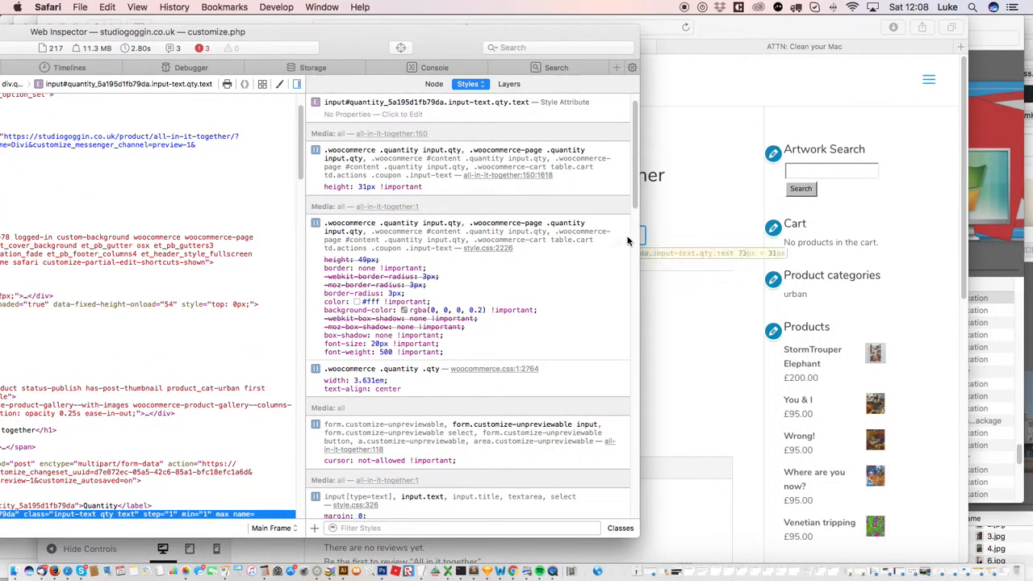
pyautogui.scroll(-2, 635, 212)
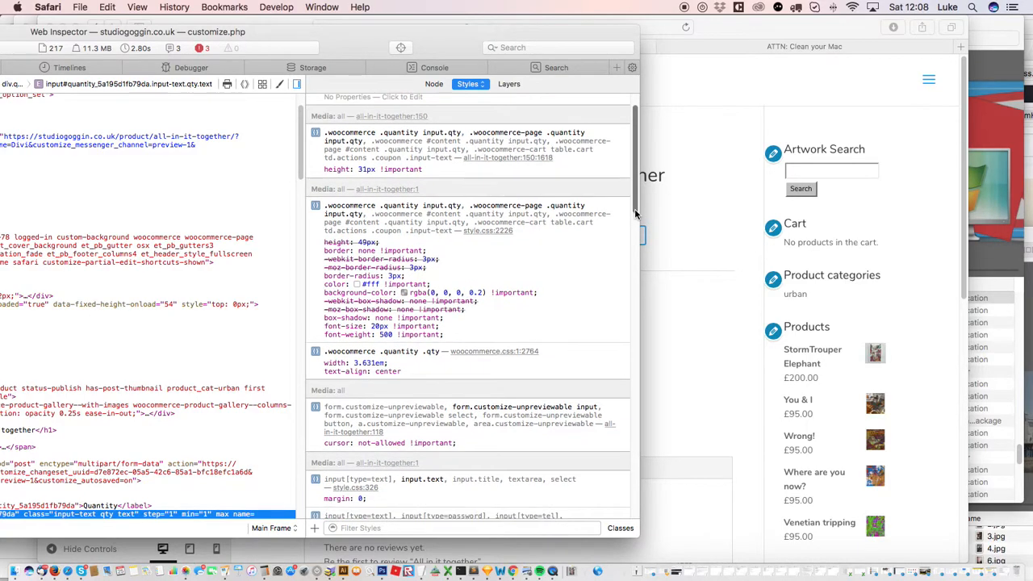
pyautogui.scroll(-5, 635, 212)
pyautogui.scroll(-4, 638, 230)
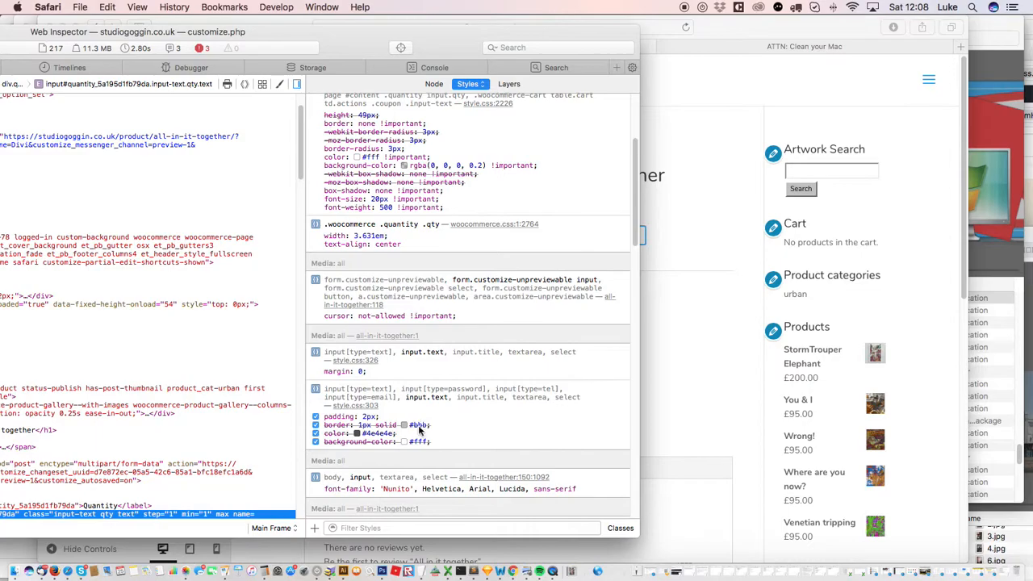
# - Pick the product price on the page with the element selector and bring its CSS rules into view
pyautogui.moveTo(455, 44); pyautogui.dragTo(527, 418)
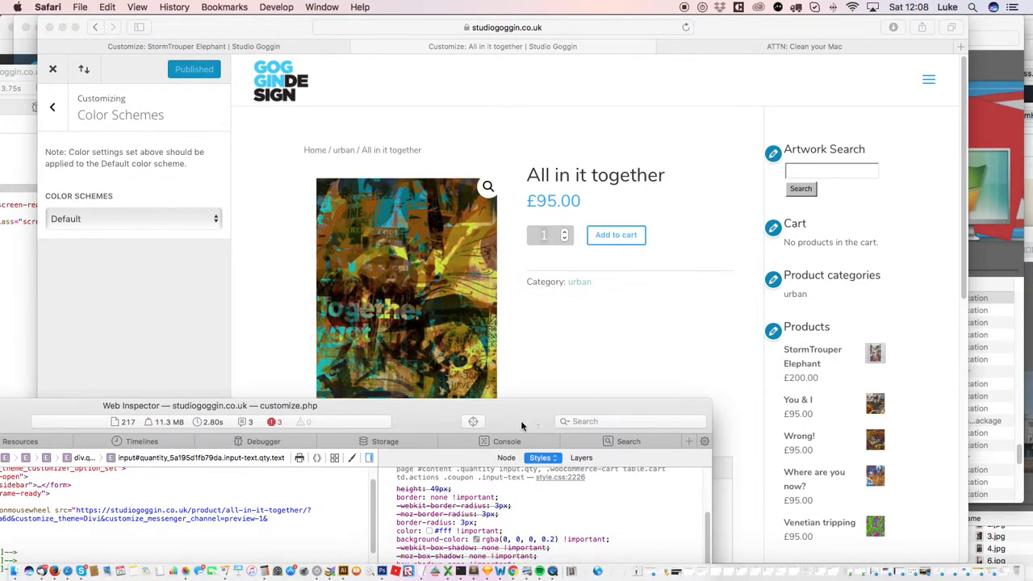
pyautogui.click(473, 421)
pyautogui.click(556, 201)
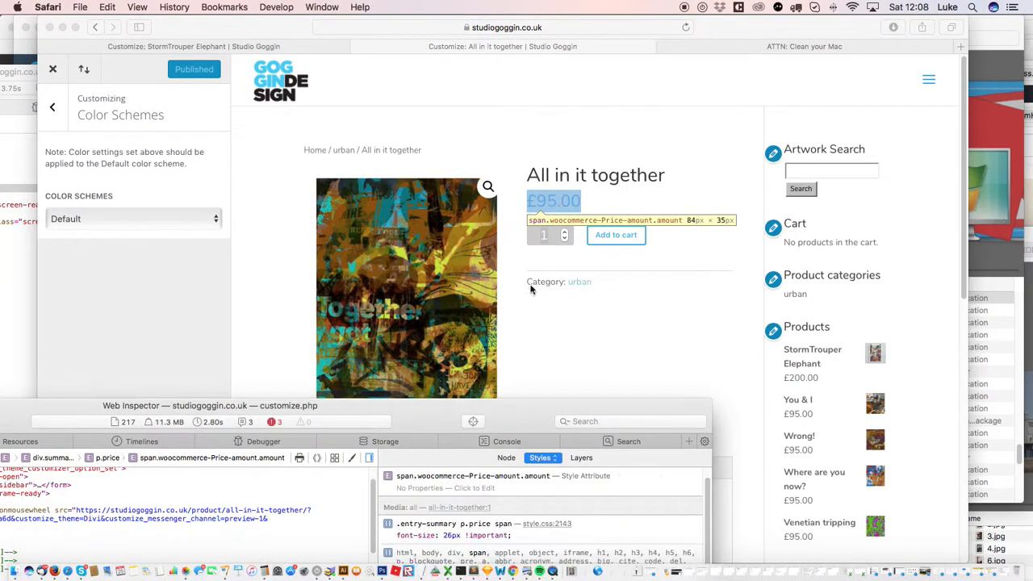
pyautogui.moveTo(523, 418); pyautogui.dragTo(286, 212)
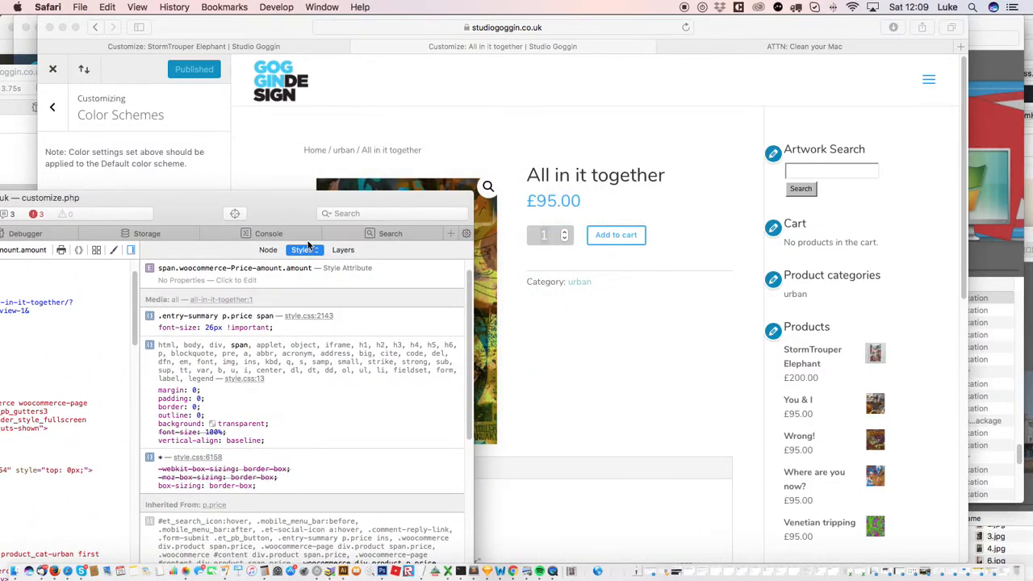
# - Add the style color: #bbb !important to the product price element's style attribute
pyautogui.write('co')
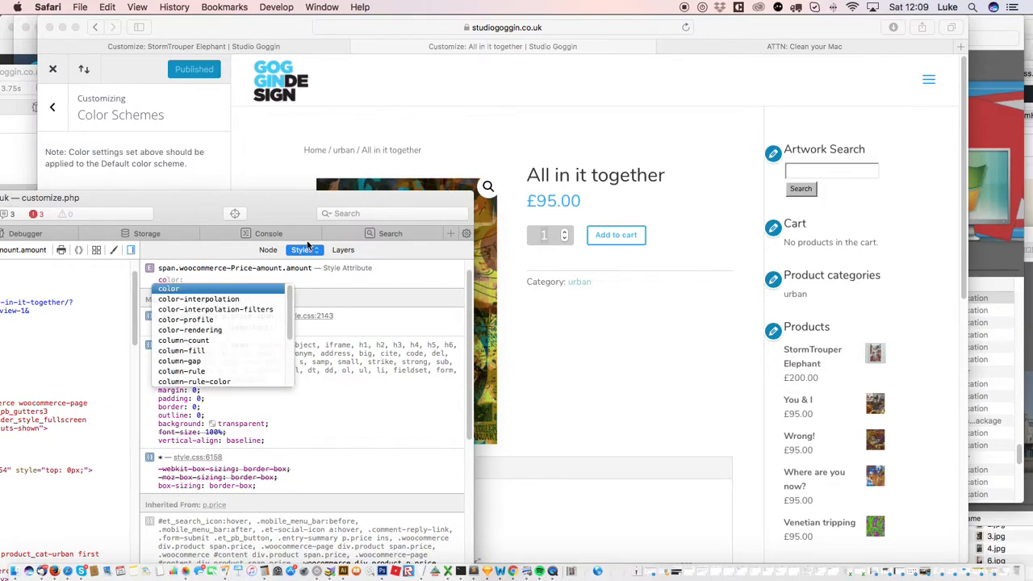
pyautogui.write('lor:')
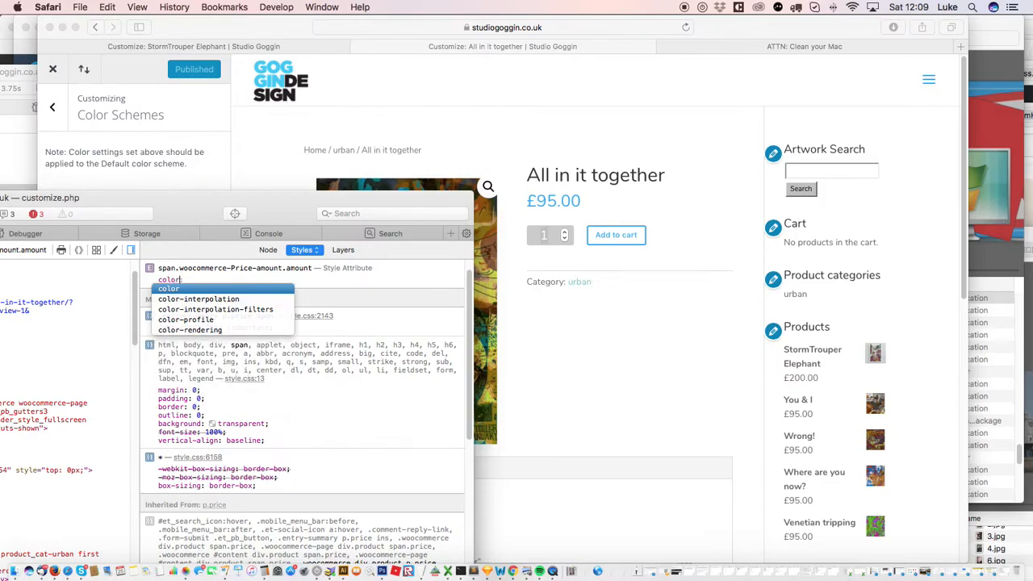
pyautogui.write('L')
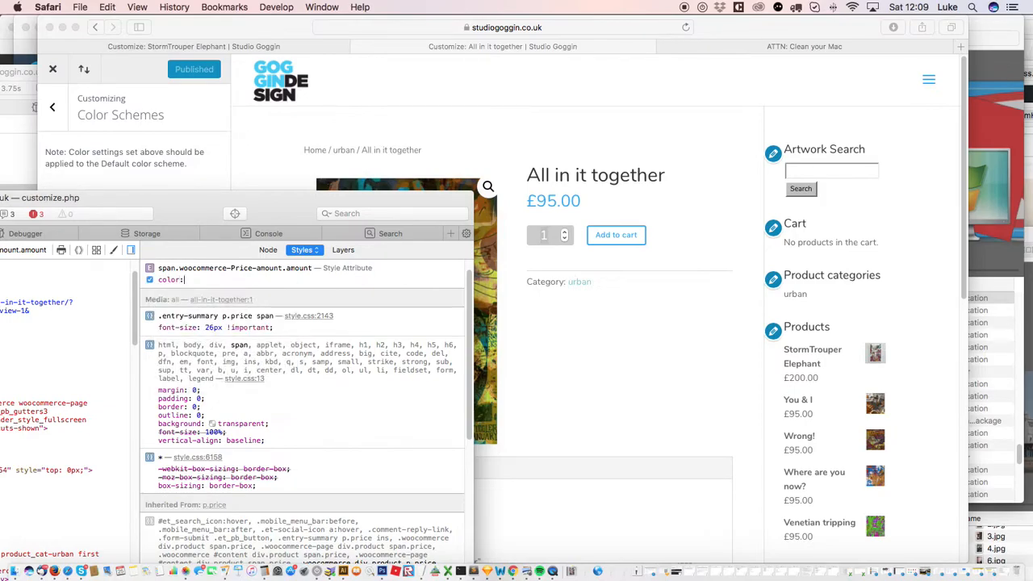
pyautogui.write('#bbb')
pyautogui.press('Return')
pyautogui.press('Return')
pyautogui.press('Return')
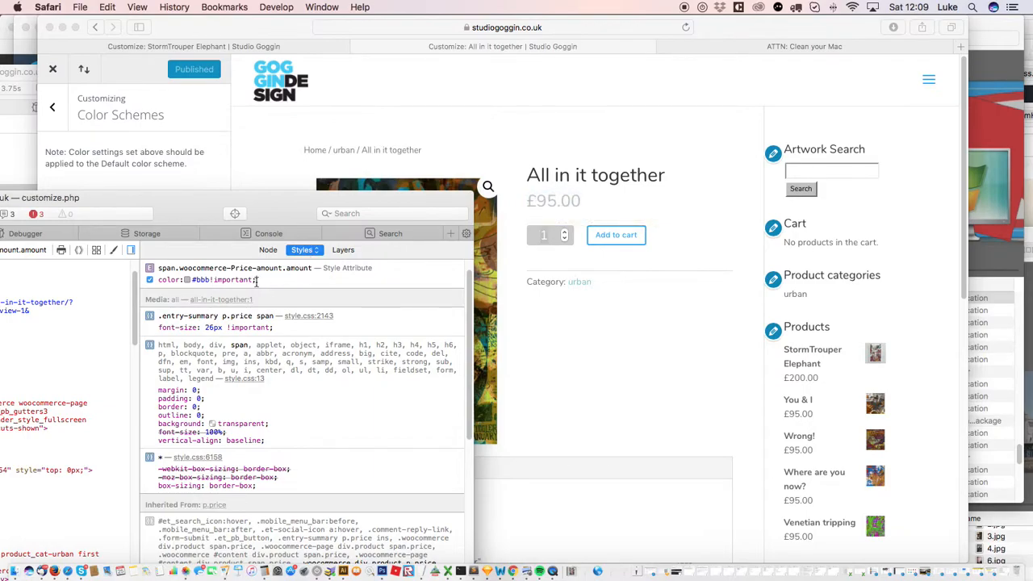
# - Copy the price element's CSS rule and paste it into a new TextEdit document
pyautogui.rightClick(339, 269)
pyautogui.click(359, 277)
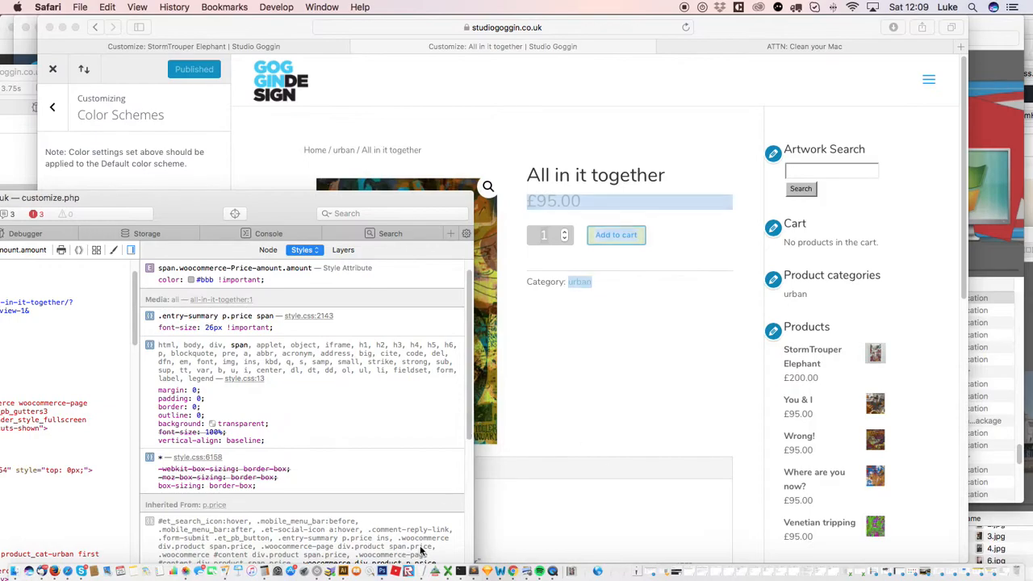
pyautogui.click(420, 573)
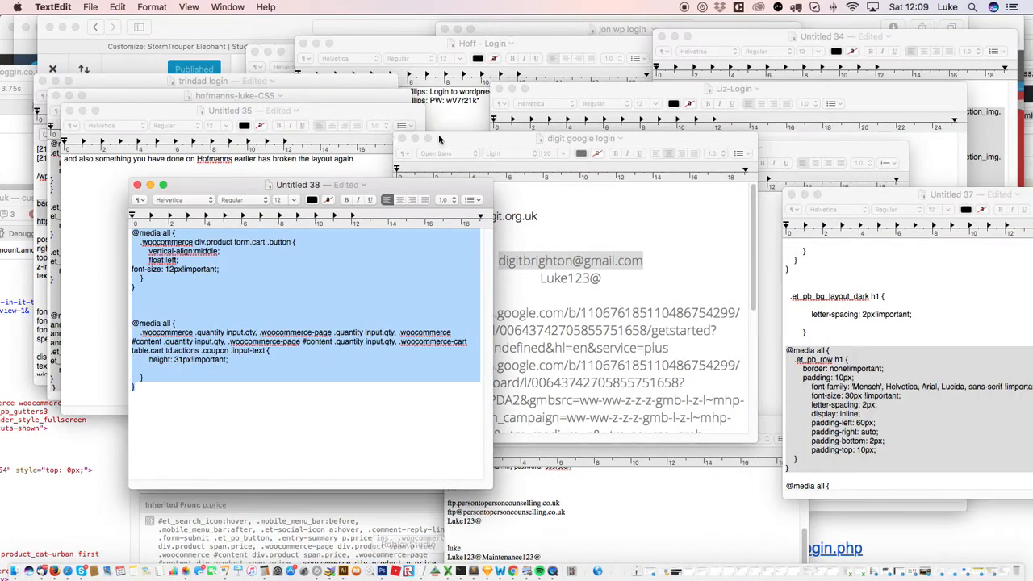
pyautogui.click(91, 7)
pyautogui.write('.woocommerce-Price-amount.amount {     color:#bbb!important; }')
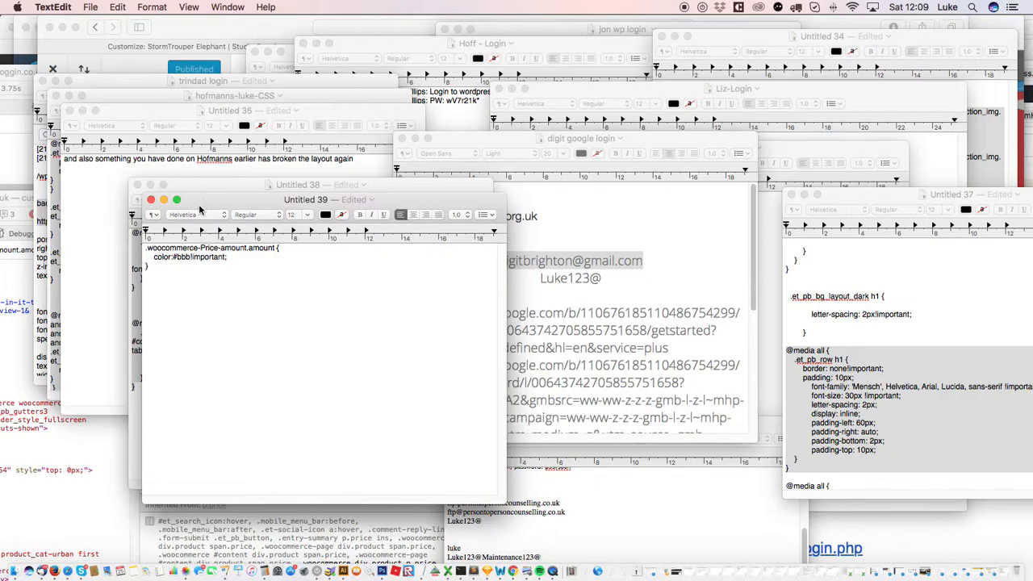
# - Switch back to Safari, inspect the Add to cart button, and set its style.css text color to #bbb
pyautogui.click(68, 571)
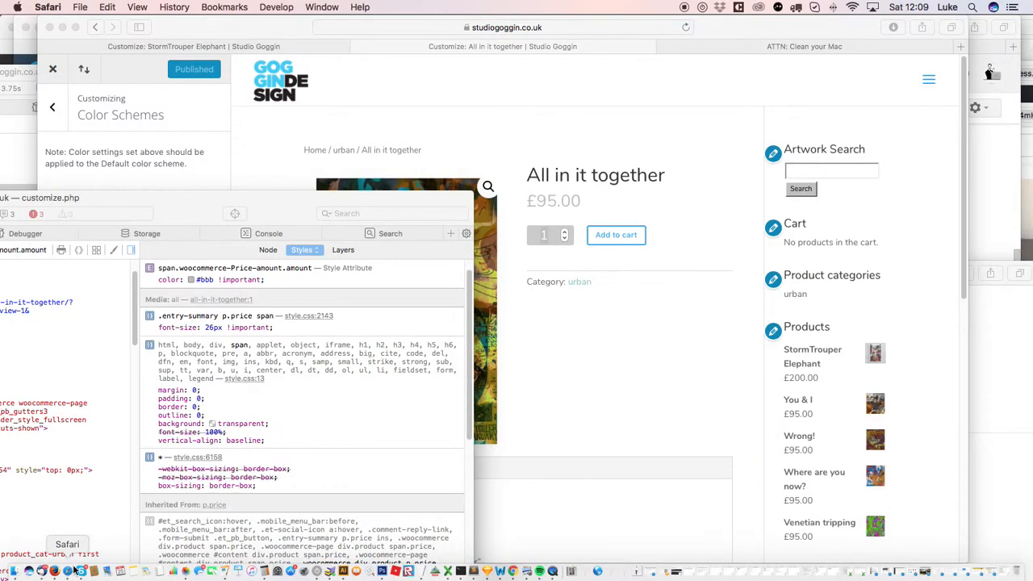
pyautogui.rightClick(644, 242)
pyautogui.click(724, 388)
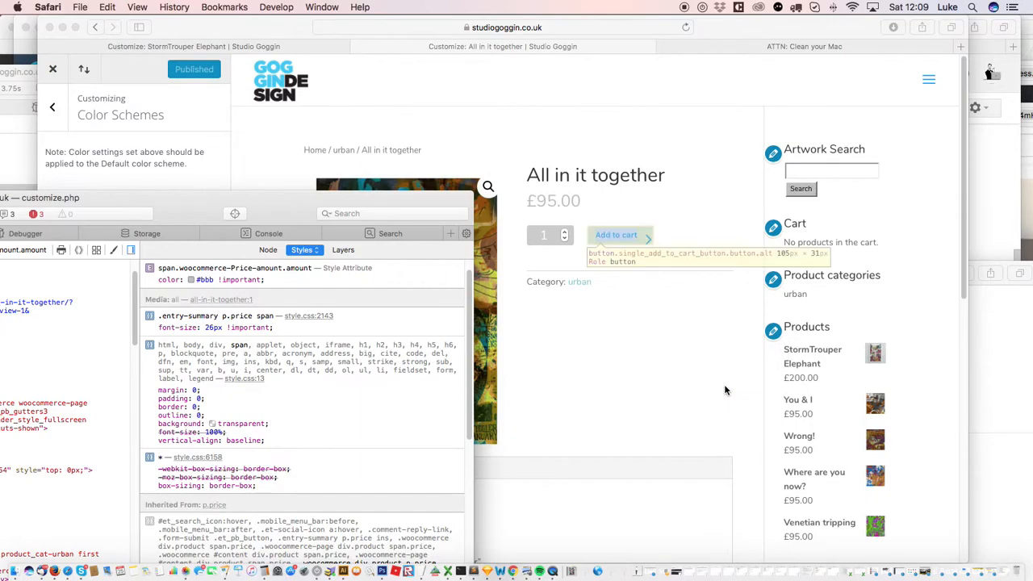
pyautogui.moveTo(304, 208); pyautogui.dragTo(277, 65)
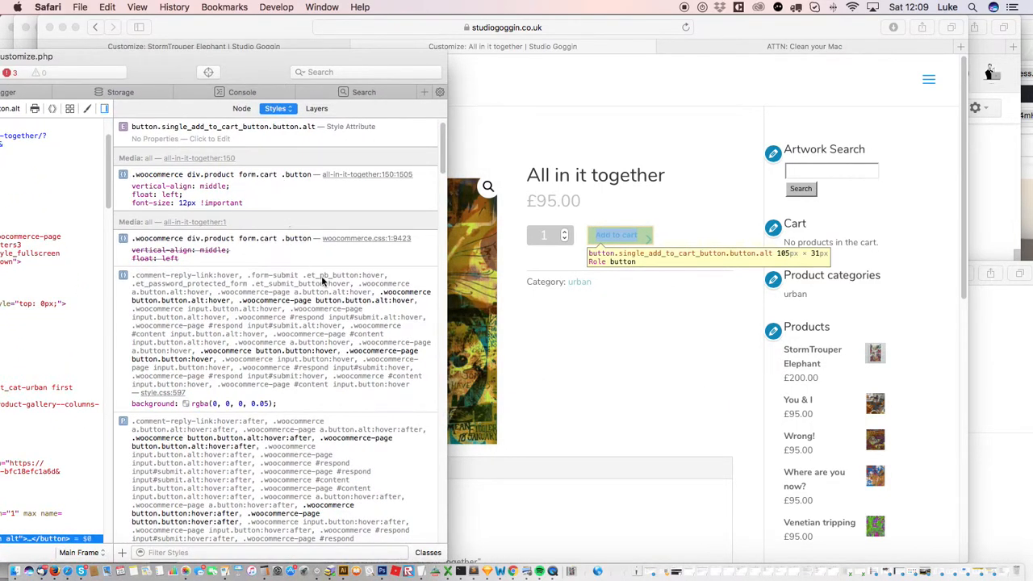
pyautogui.moveTo(443, 167); pyautogui.dragTo(443, 266)
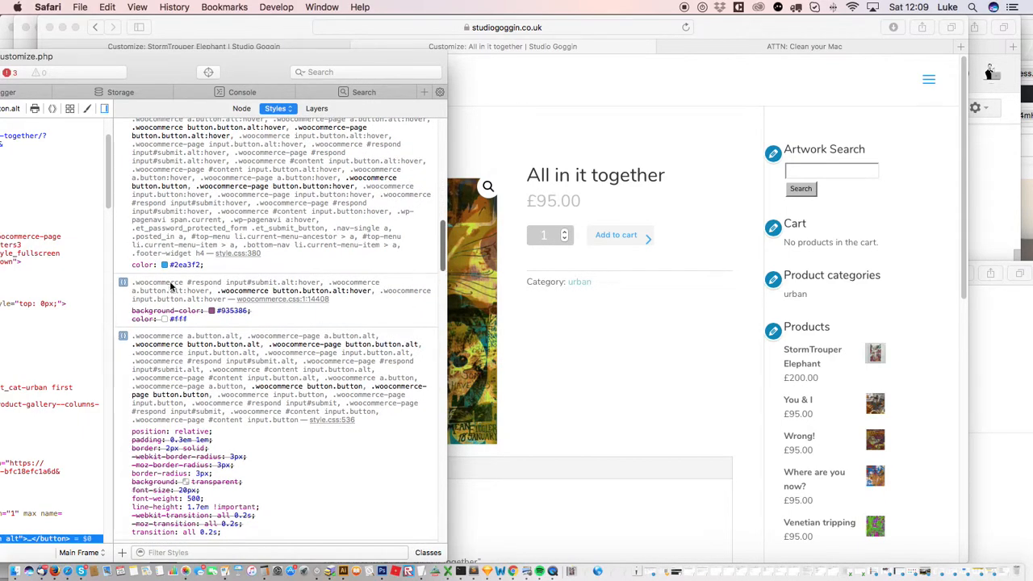
pyautogui.moveTo(172, 265); pyautogui.dragTo(192, 266)
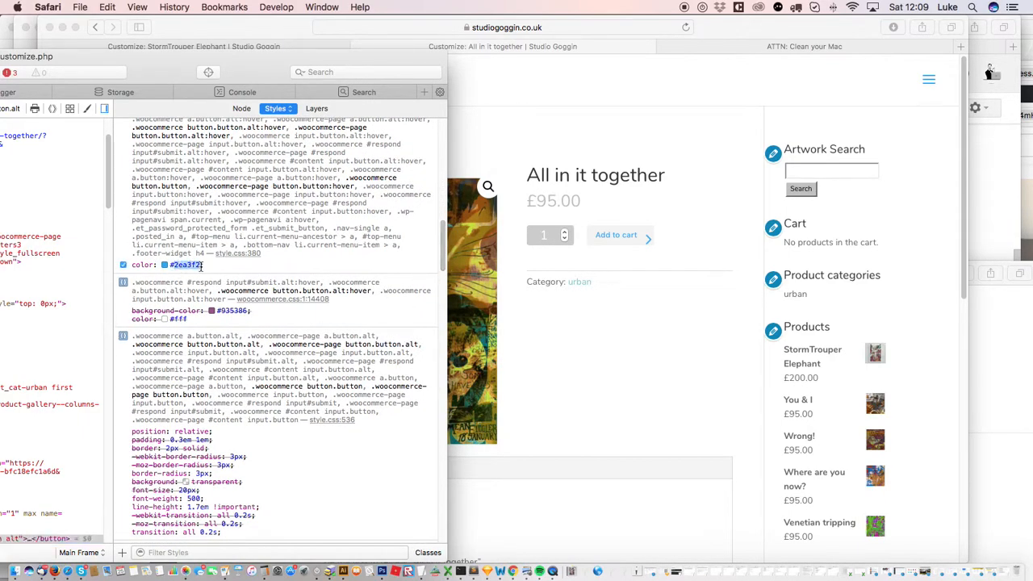
pyautogui.write('#bbb')
# - Copy the button's edited color rule and paste it below the price rule in the TextEdit document
pyautogui.scroll(5, 436, 209)
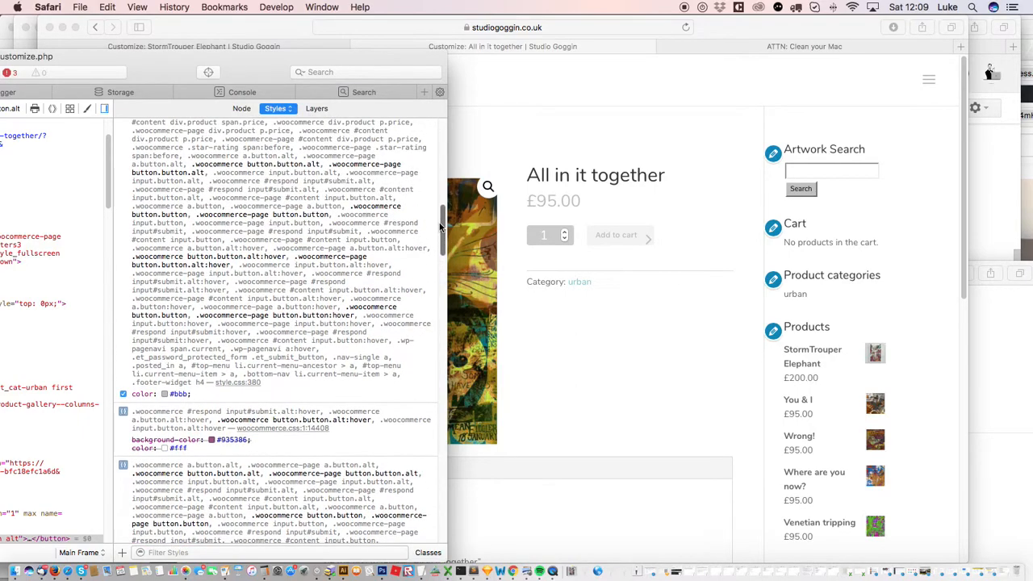
pyautogui.scroll(-2, 434, 208)
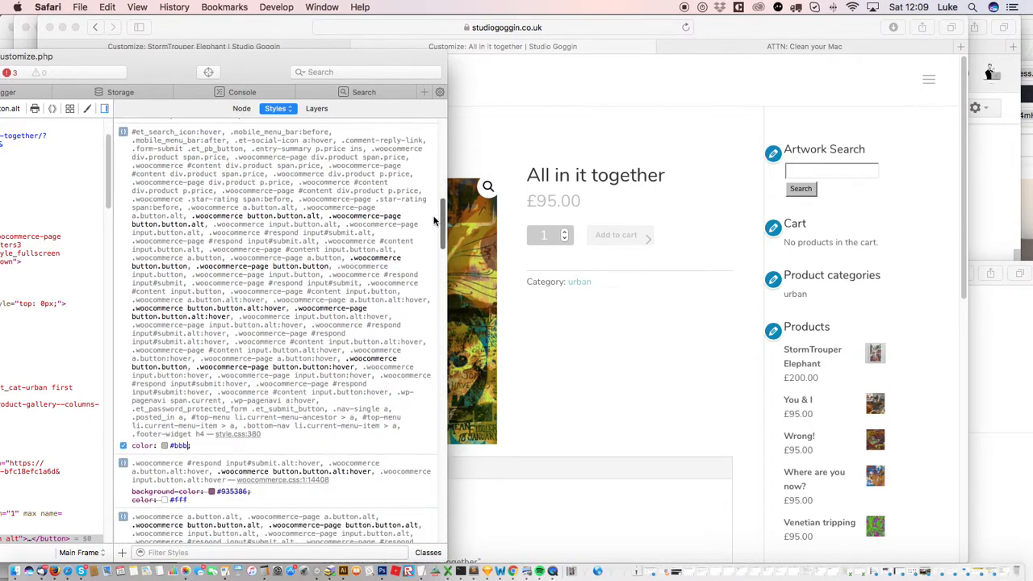
pyautogui.rightClick(247, 438)
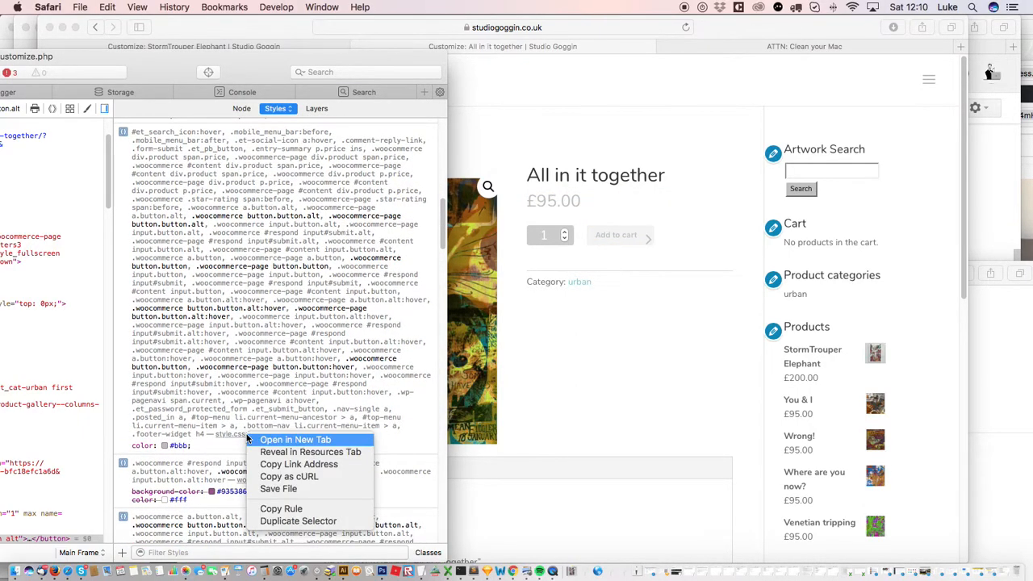
pyautogui.click(281, 508)
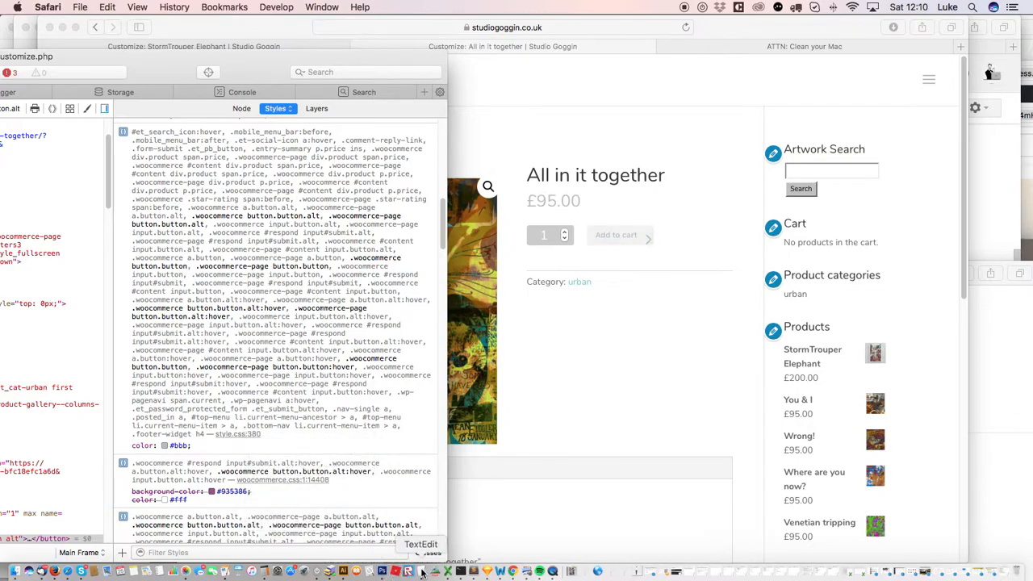
pyautogui.click(421, 571)
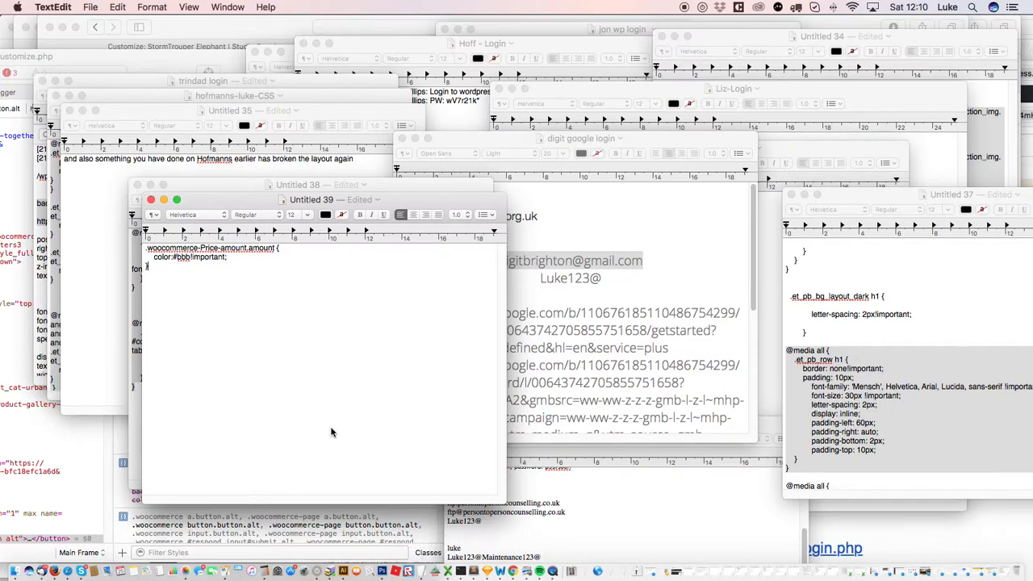
pyautogui.press('super+v')
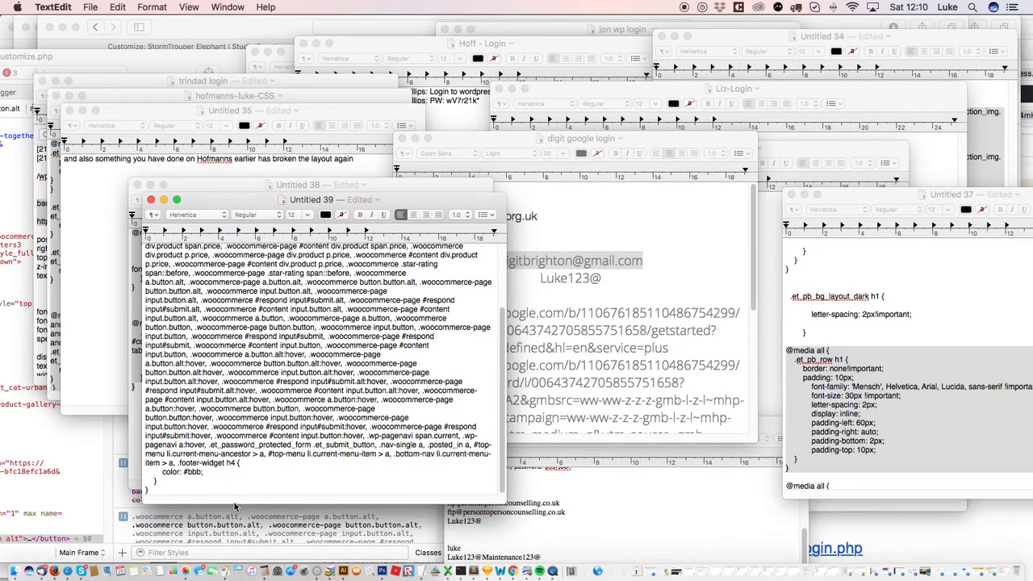
# - Select the collected CSS rules in the TextEdit document and copy them
pyautogui.moveTo(182, 485); pyautogui.dragTo(101, 296)
pyautogui.click(117, 6)
pyautogui.click(129, 69)
# - Switch back to Safari and check the new color on the product page's price, buttons and reviews section
pyautogui.click(67, 571)
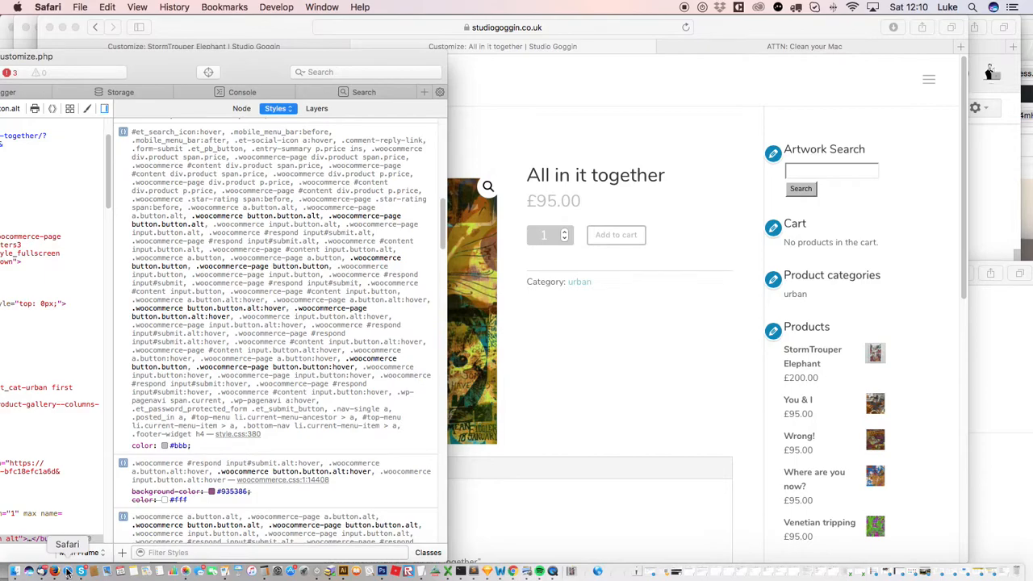
pyautogui.click(659, 414)
pyautogui.scroll(-5, 963, 198)
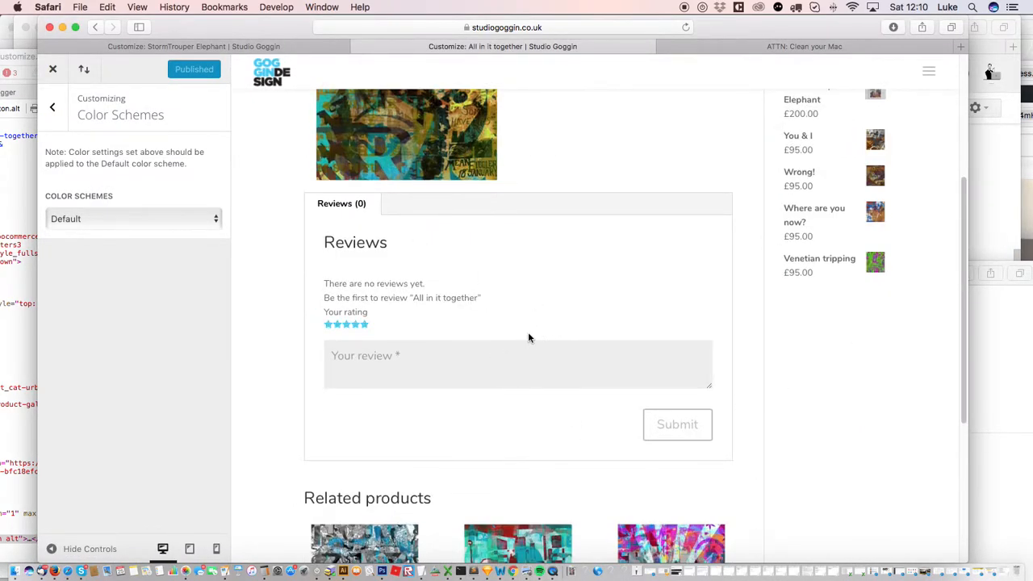
pyautogui.scroll(2, 955, 246)
pyautogui.scroll(5, 954, 246)
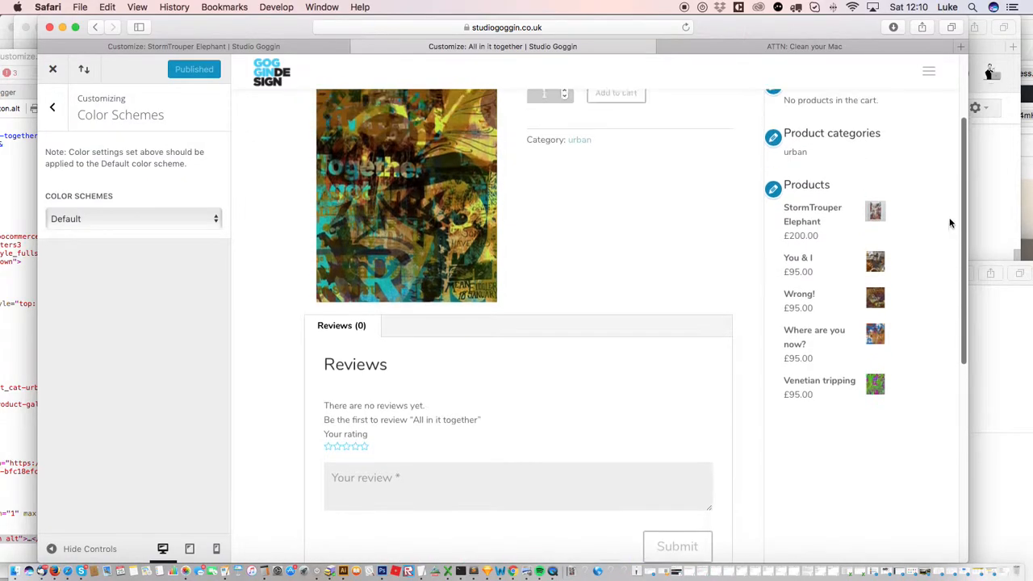
pyautogui.scroll(1, 941, 162)
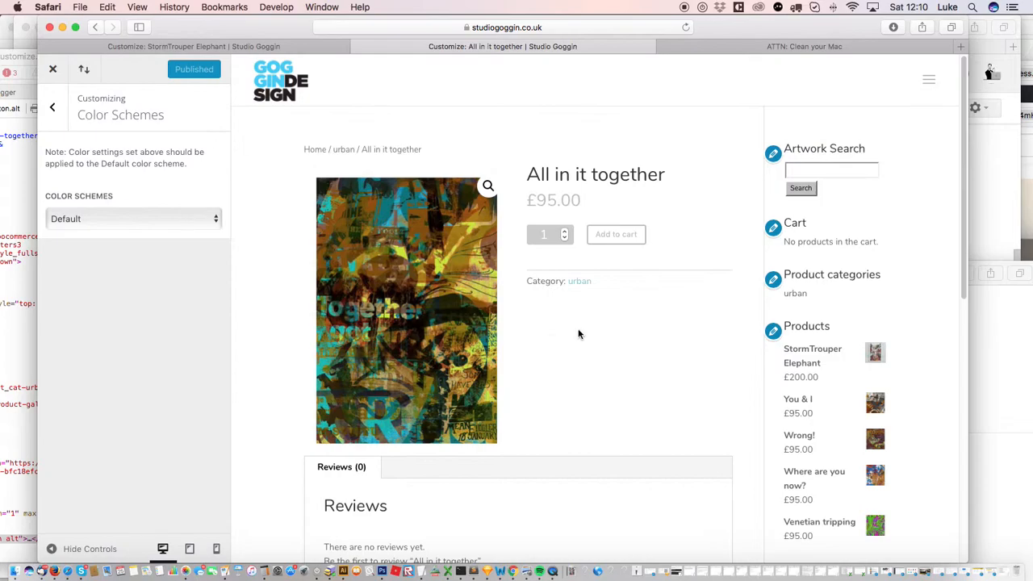
# - Load the Products list of the studiogoggin.co.uk WordPress admin in the browser tab showing the Mac cleaning ad
pyautogui.click(724, 49)
pyautogui.click(568, 30)
pyautogui.press('BackSpace')
pyautogui.write('stu')
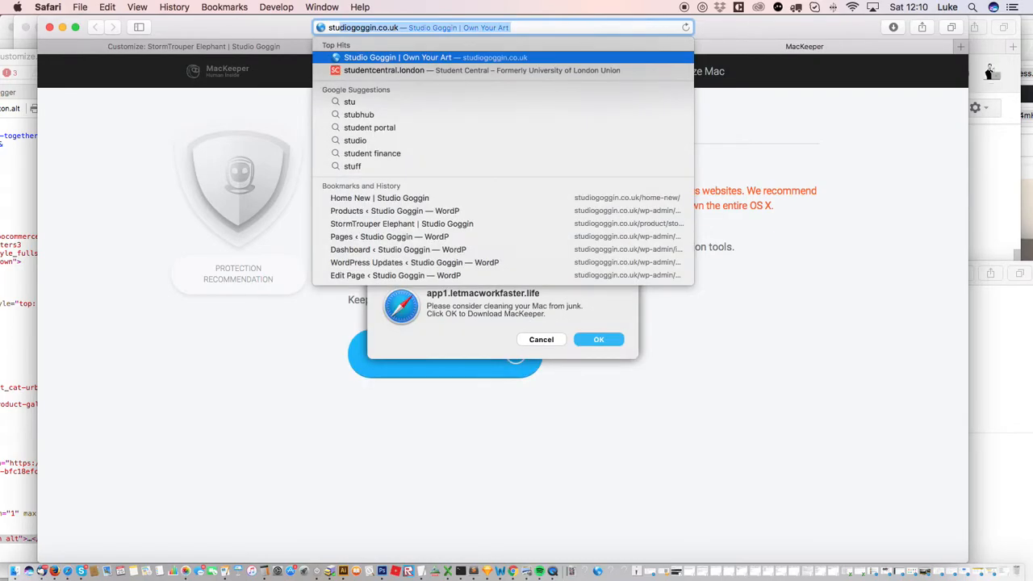
pyautogui.press('Right')
pyautogui.write('/qw')
pyautogui.press('Return')
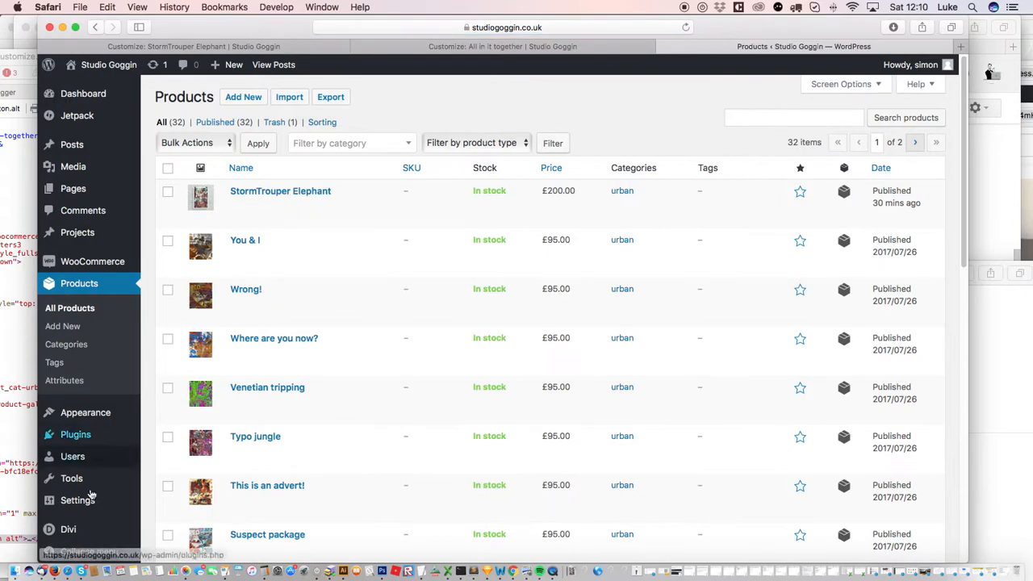
# - Paste the copied CSS at the end of the Custom CSS in the Divi Theme Options and save the changes
pyautogui.moveTo(71, 529)
pyautogui.click(181, 452)
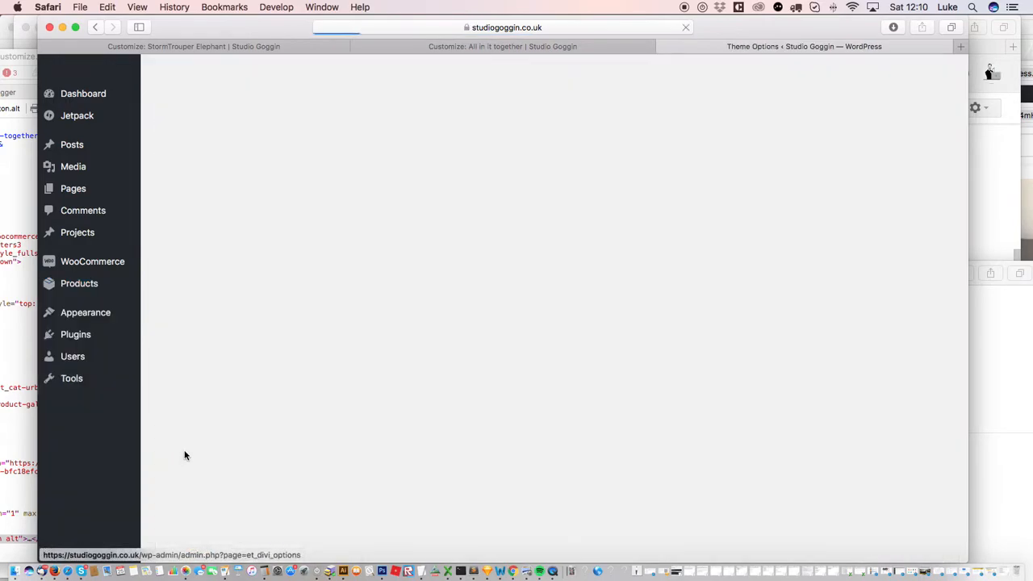
pyautogui.scroll(-20, 963, 182)
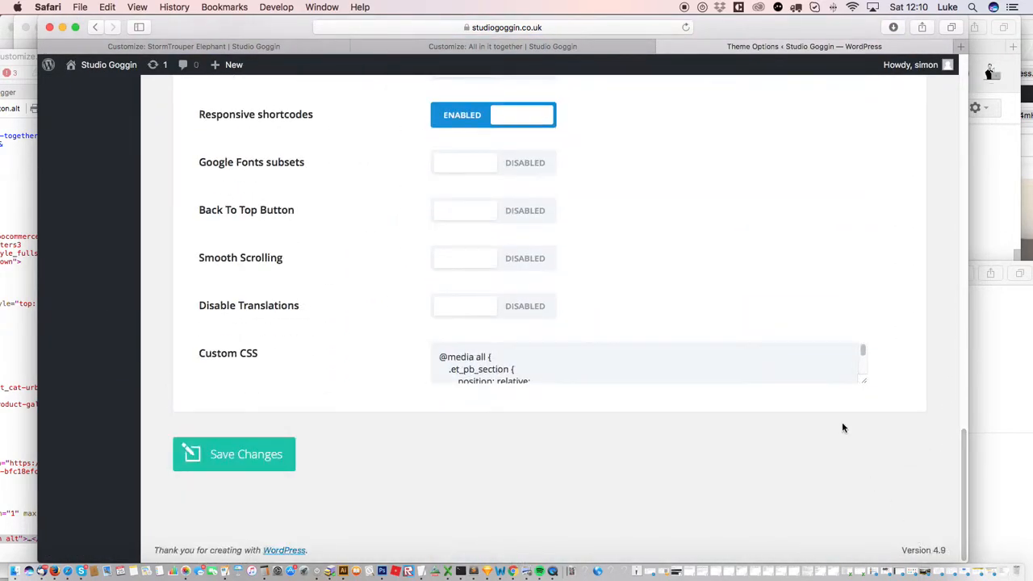
pyautogui.scroll(-10, 865, 353)
pyautogui.click(826, 382)
pyautogui.press('cmd+v')
pyautogui.click(224, 459)
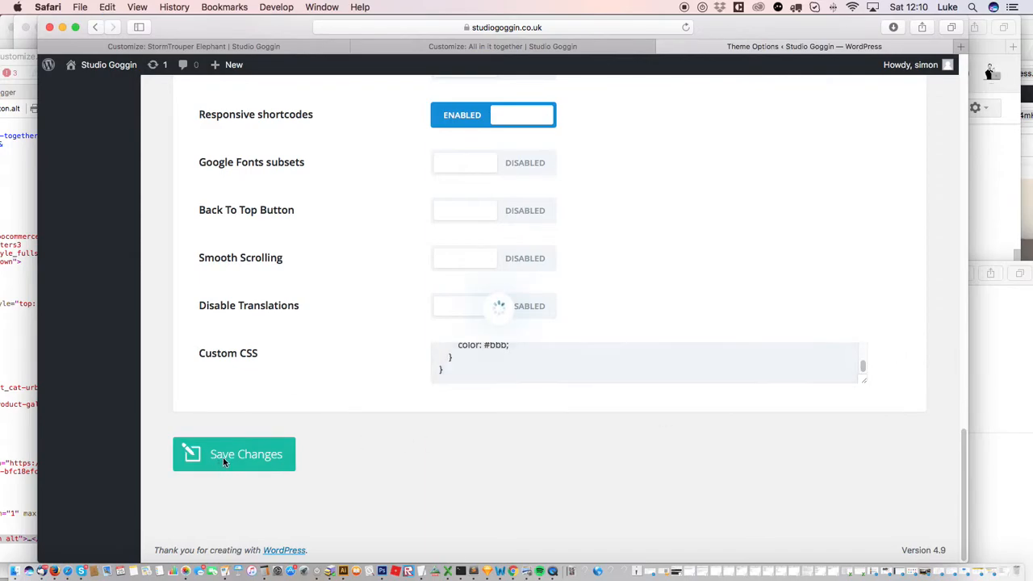
# - Reload the customizer and open the All in it together product to check the saved styles
pyautogui.click(449, 48)
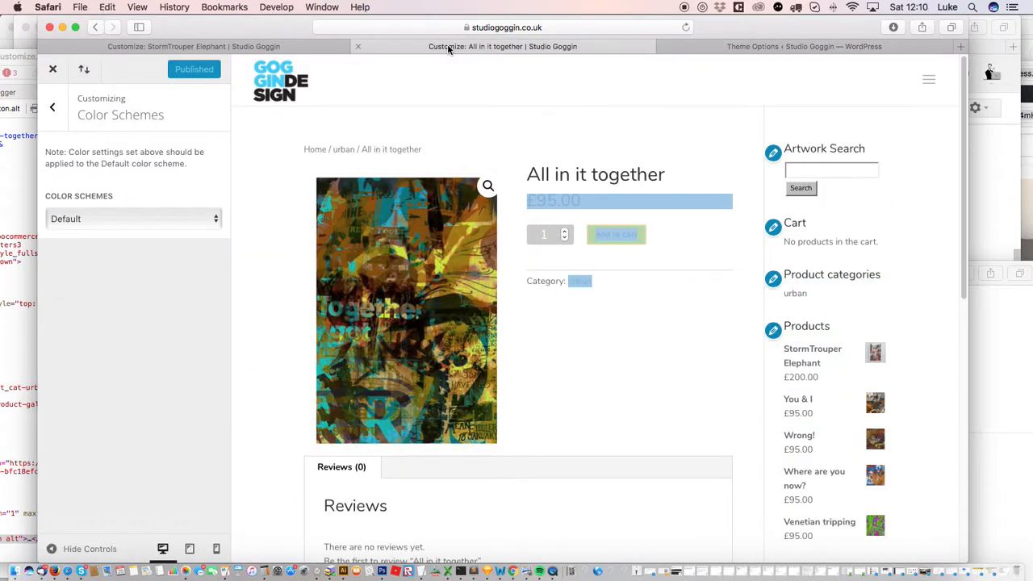
pyautogui.click(686, 27)
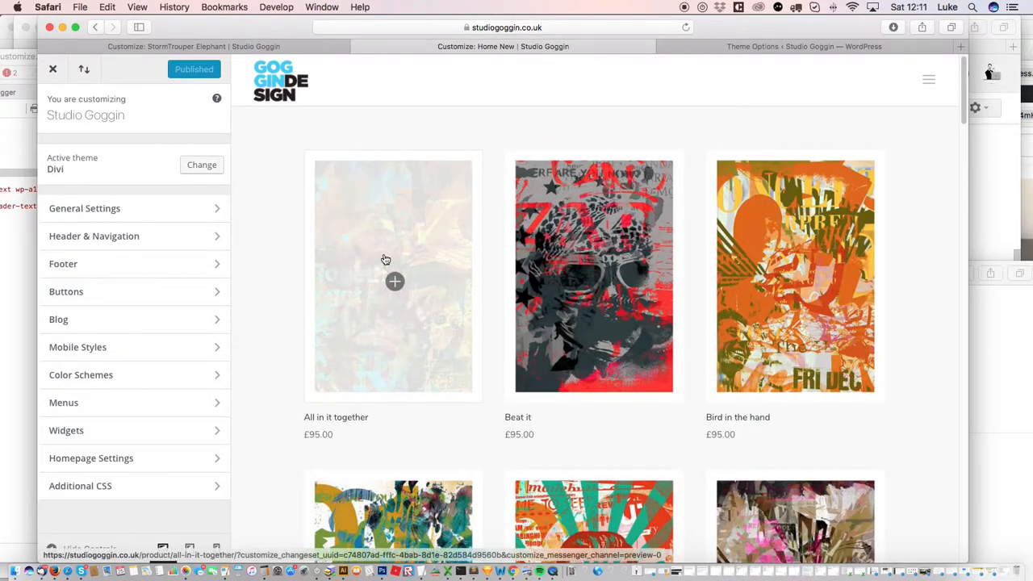
pyautogui.click(380, 187)
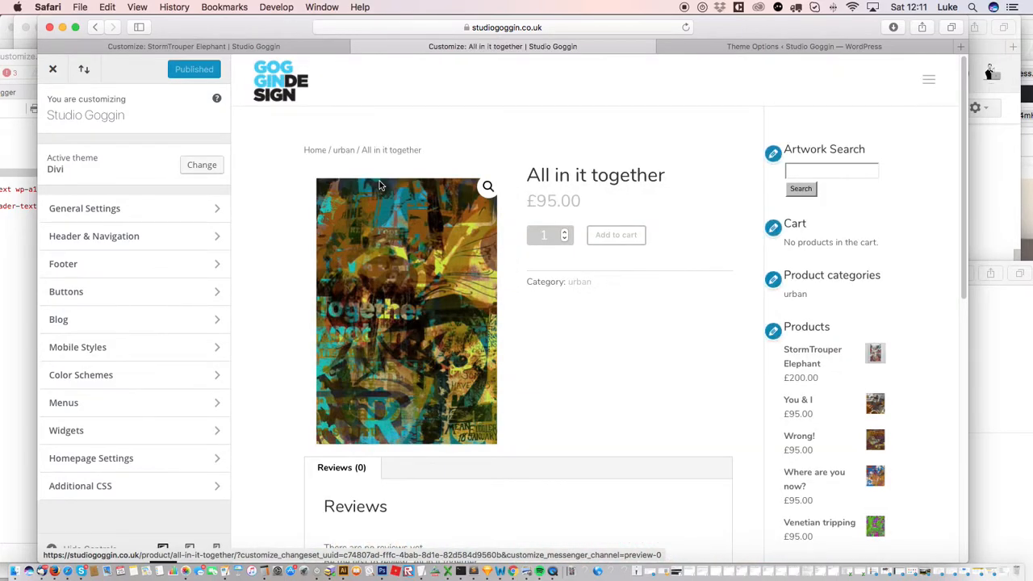
# - Open the StormTrouper Elephant product for editing from the WordPress products list and go into its empty short description
pyautogui.click(740, 46)
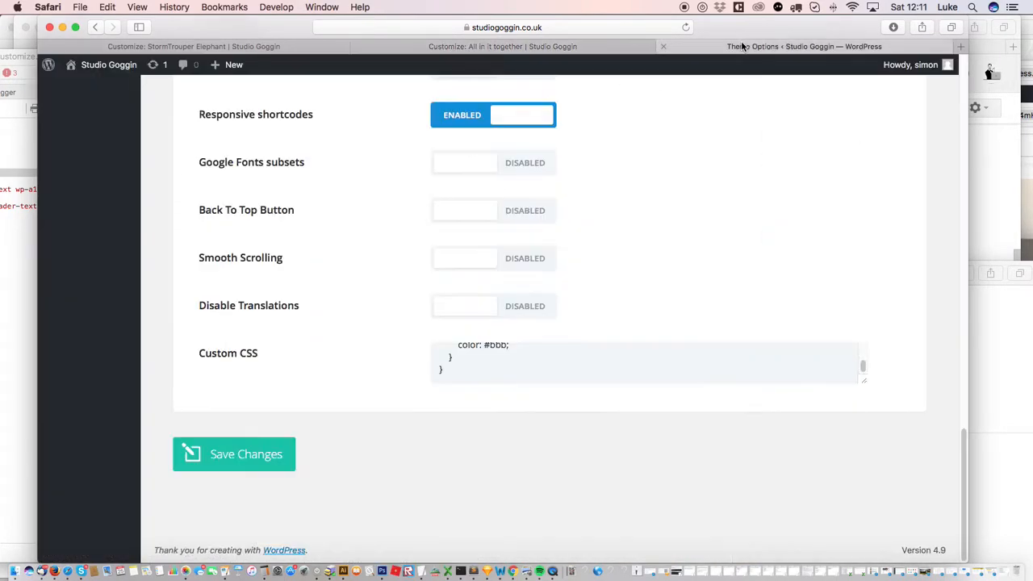
pyautogui.moveTo(381, 237); pyautogui.dragTo(203, 134)
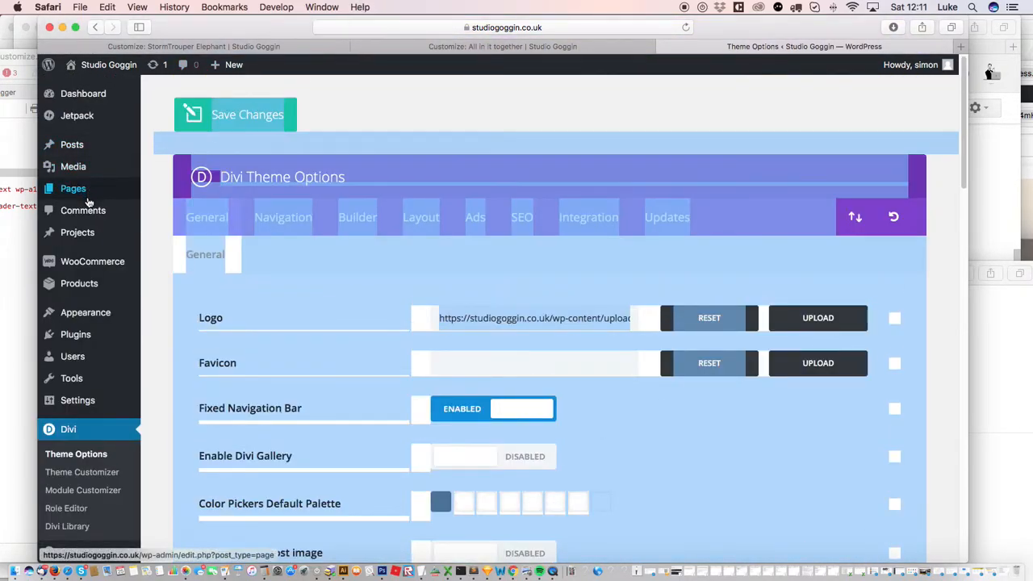
pyautogui.click(90, 287)
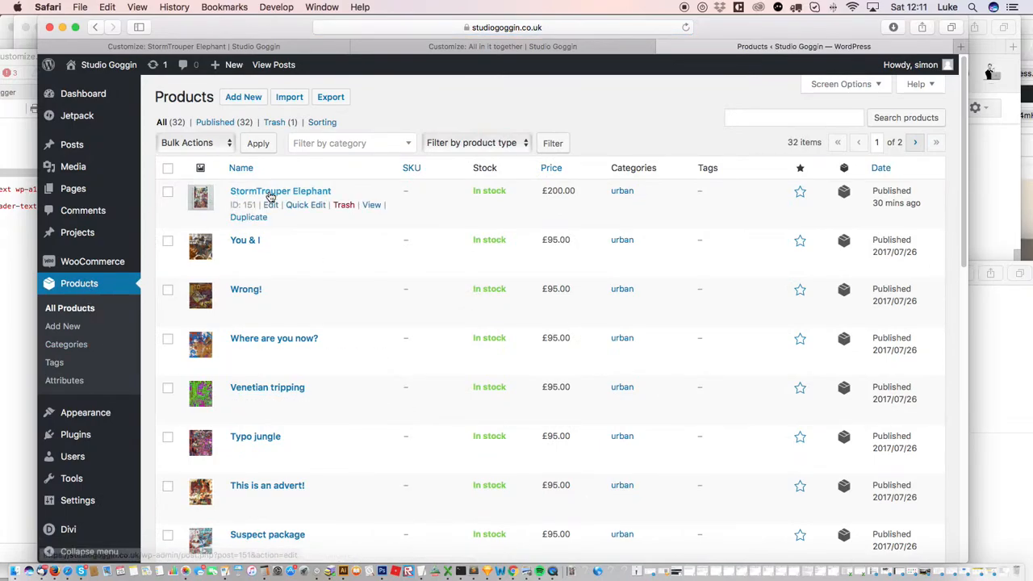
pyautogui.click(271, 194)
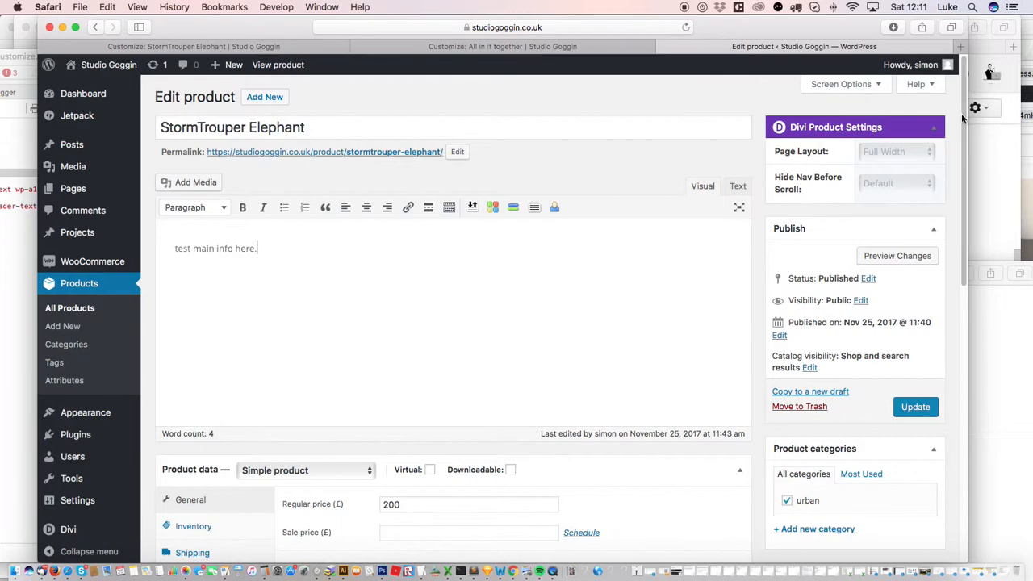
pyautogui.scroll(-10, 935, 331)
pyautogui.click(252, 323)
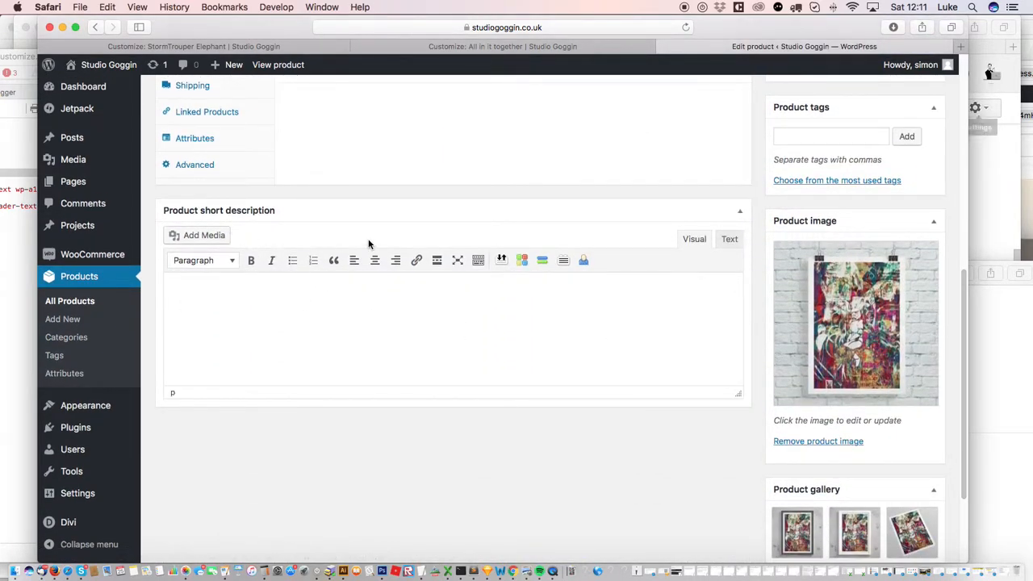
# - Enter "The short info here" as the short description, update the product and check the text on its live page
pyautogui.write('The short info here')
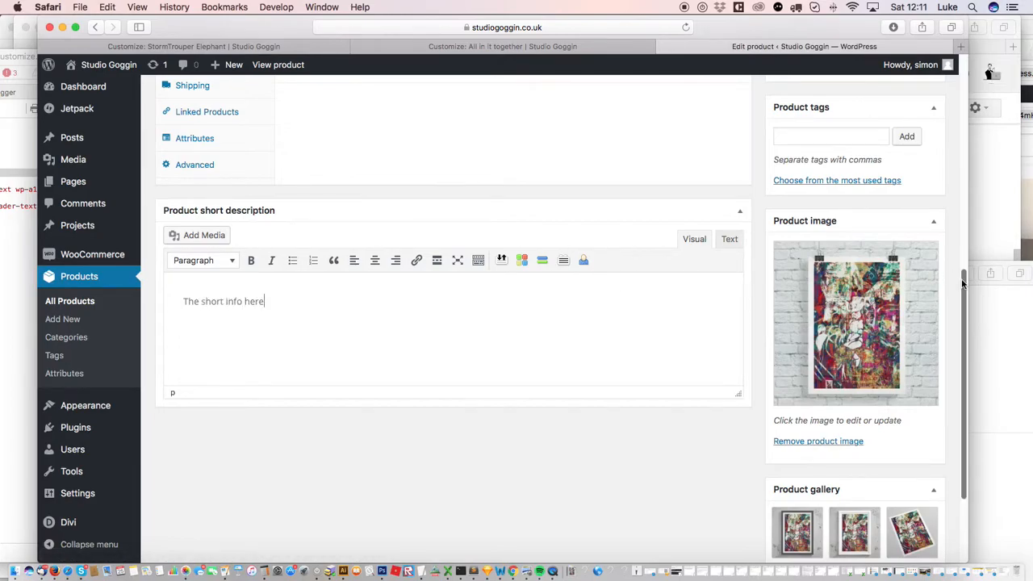
pyautogui.scroll(6, 950, 166)
pyautogui.click(922, 194)
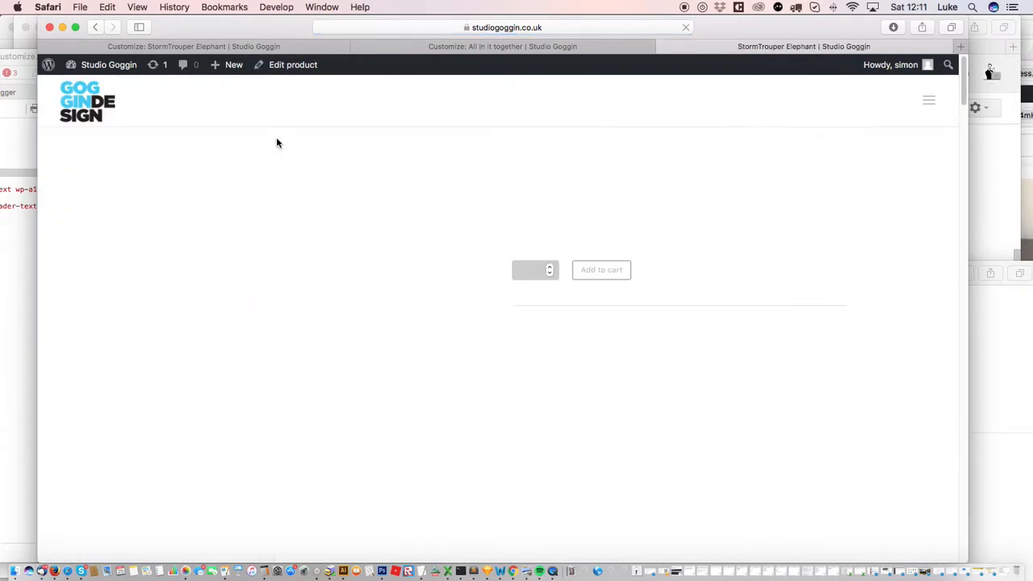
pyautogui.moveTo(589, 237); pyautogui.dragTo(531, 237)
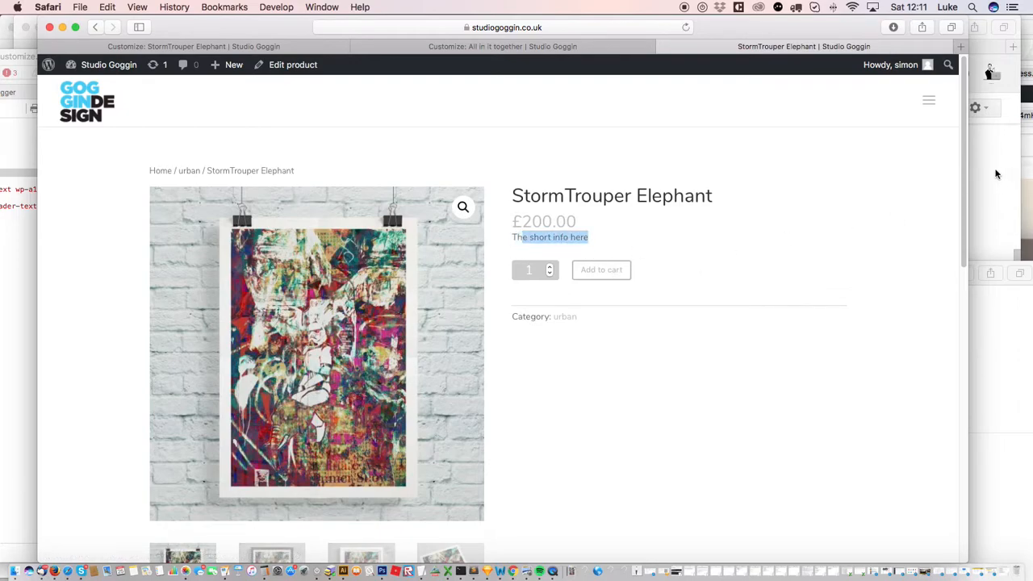
pyautogui.scroll(-3, 964, 169)
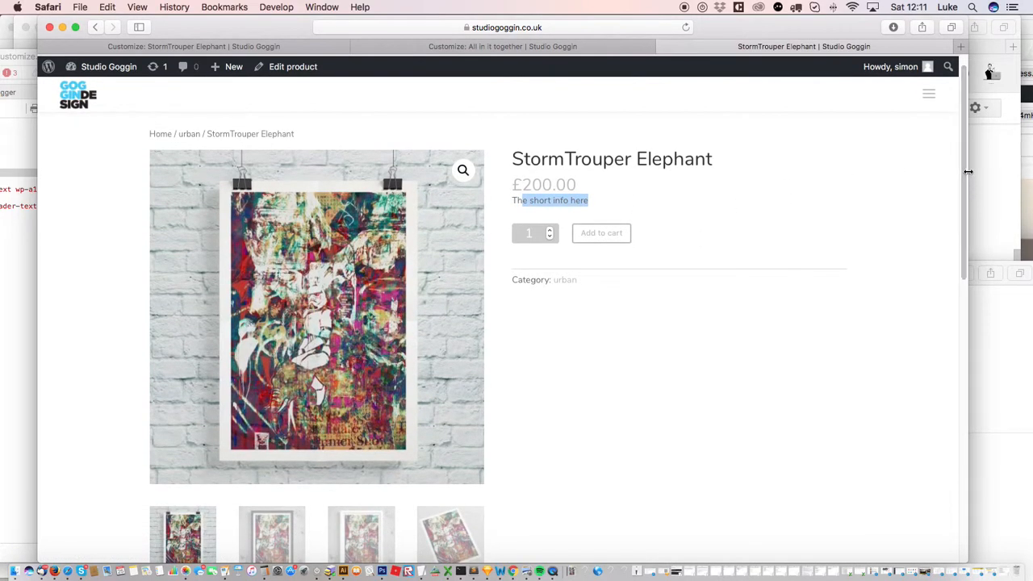
pyautogui.scroll(-3, 964, 174)
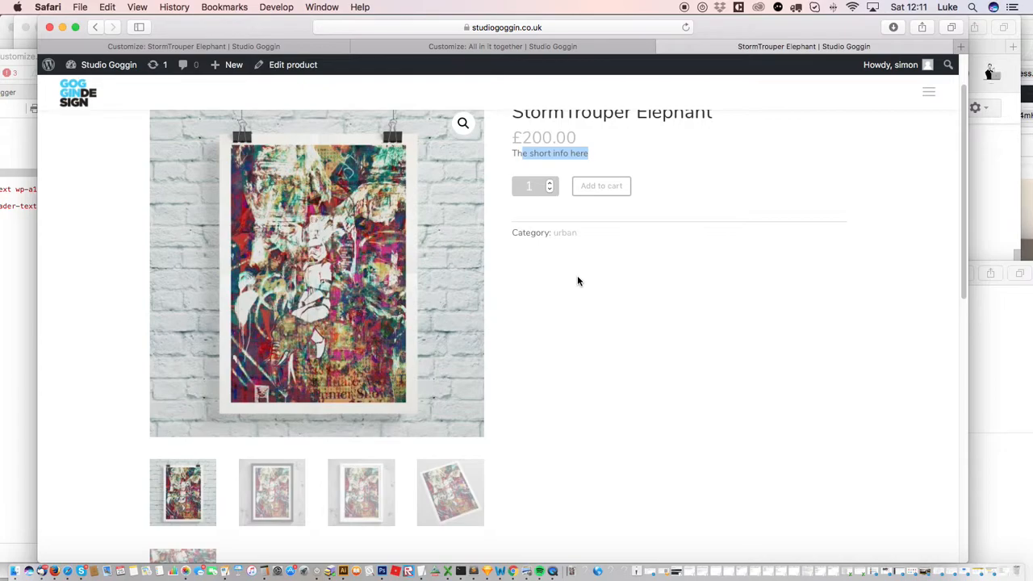
# - Inspect the Category line, add display:none!important; to its span.posted_in style and copy the rule
pyautogui.rightClick(528, 236)
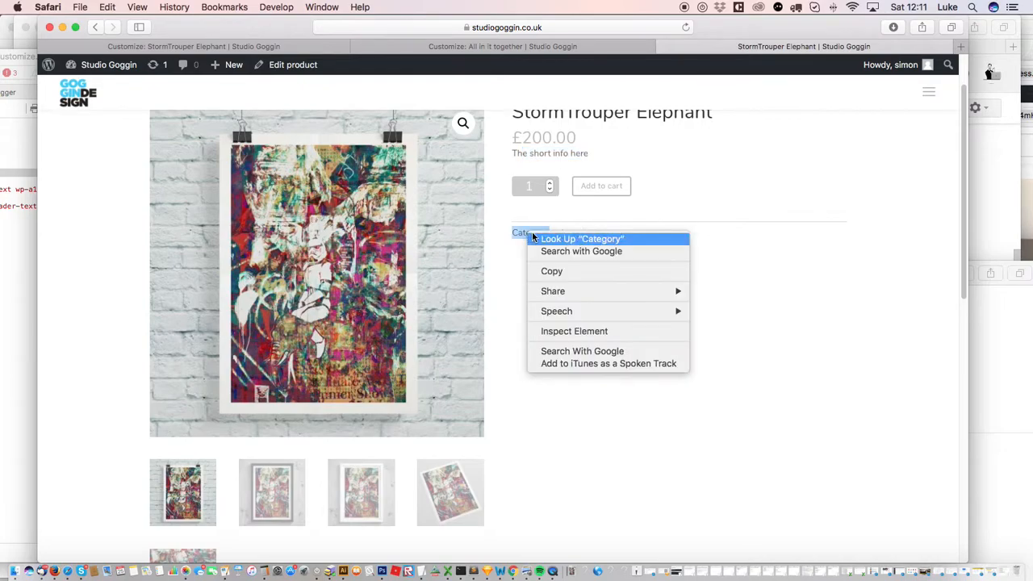
pyautogui.click(623, 330)
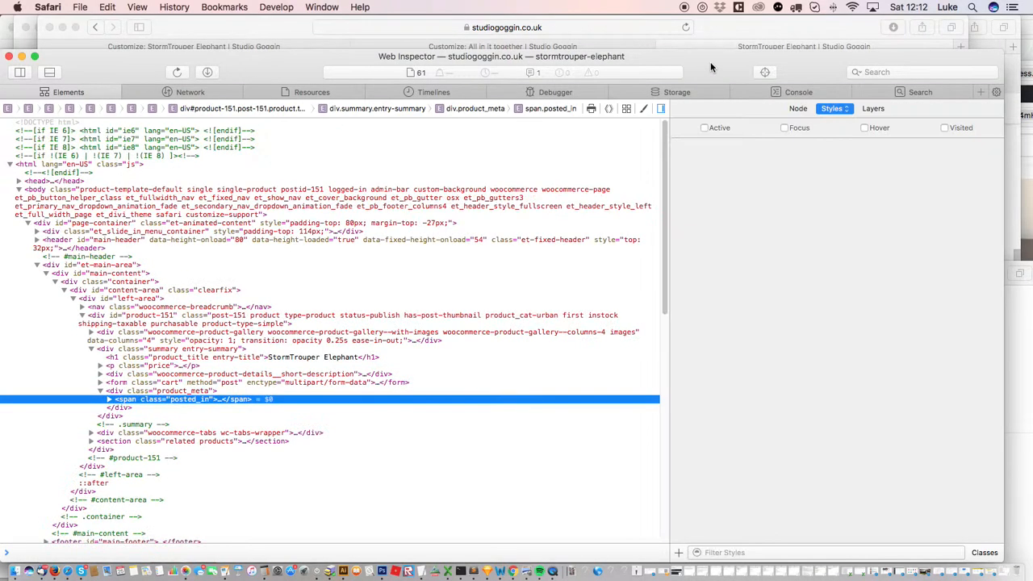
pyautogui.moveTo(717, 81); pyautogui.dragTo(316, 313)
pyautogui.click(325, 360)
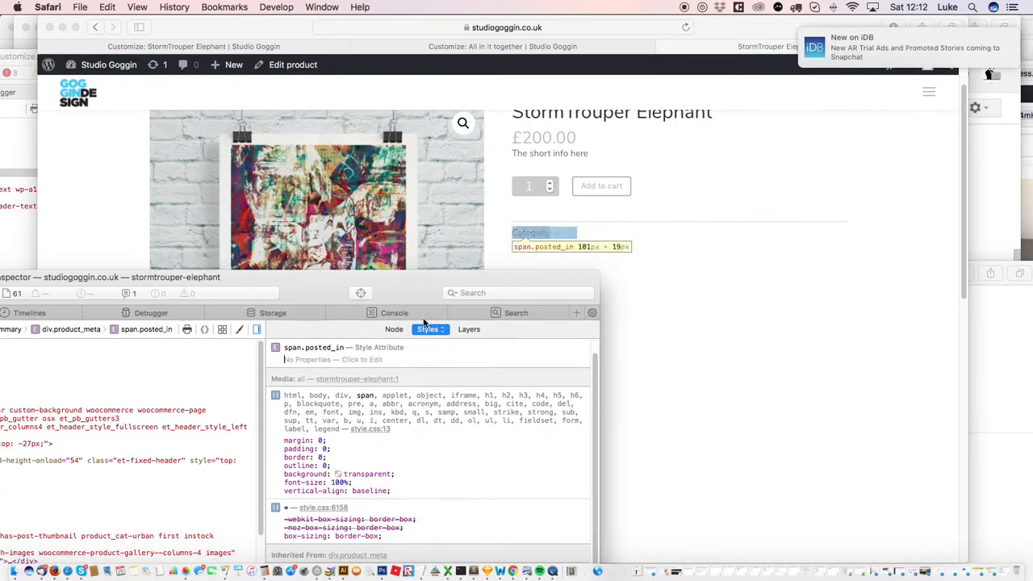
pyautogui.write('display:')
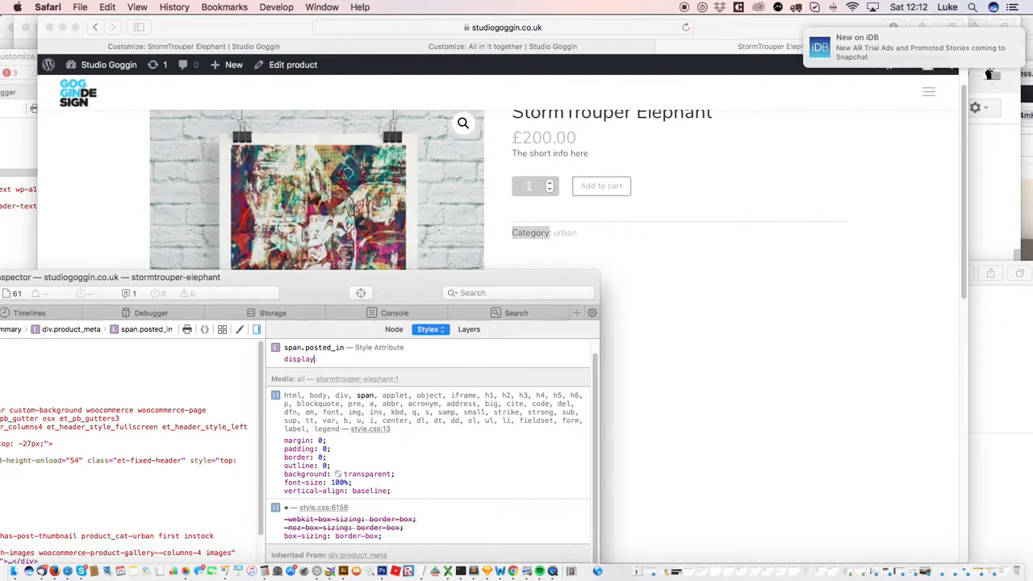
pyautogui.write('none')
pyautogui.press('Return')
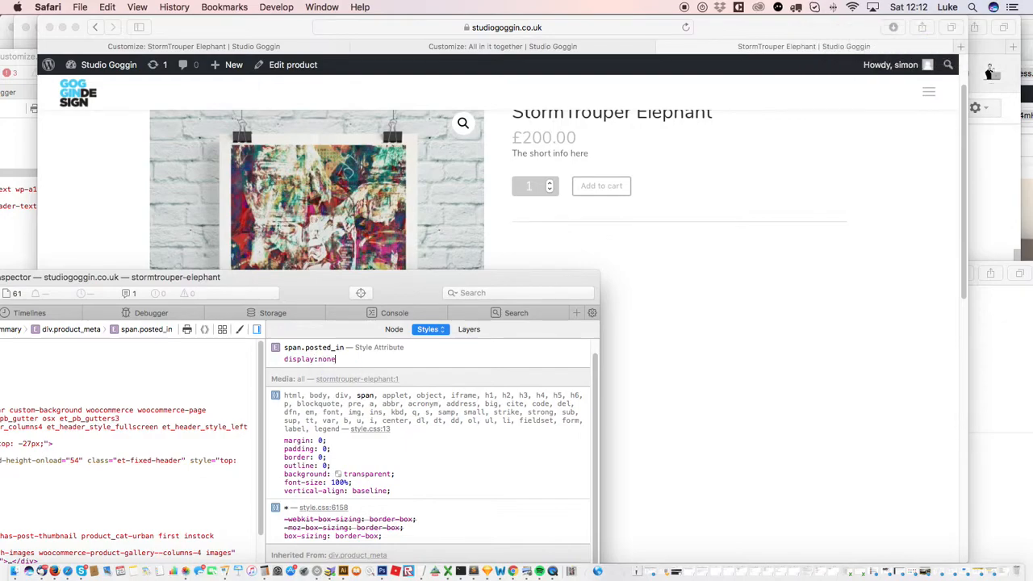
pyautogui.write('!important;')
pyautogui.rightClick(397, 348)
pyautogui.click(416, 353)
# - Return to the product's edit page and leave it for the Divi Theme Options
pyautogui.click(753, 44)
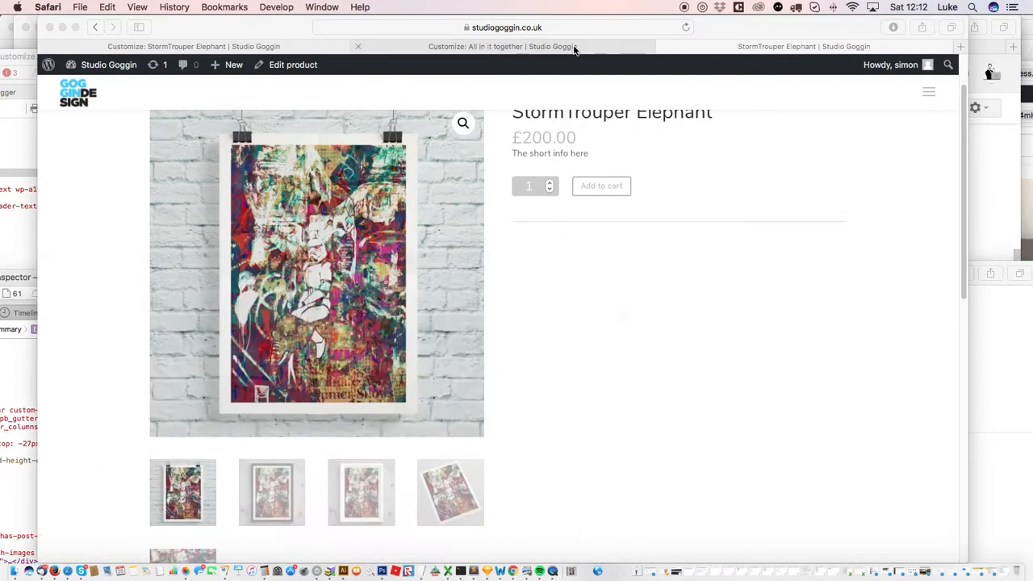
pyautogui.click(572, 45)
pyautogui.click(295, 46)
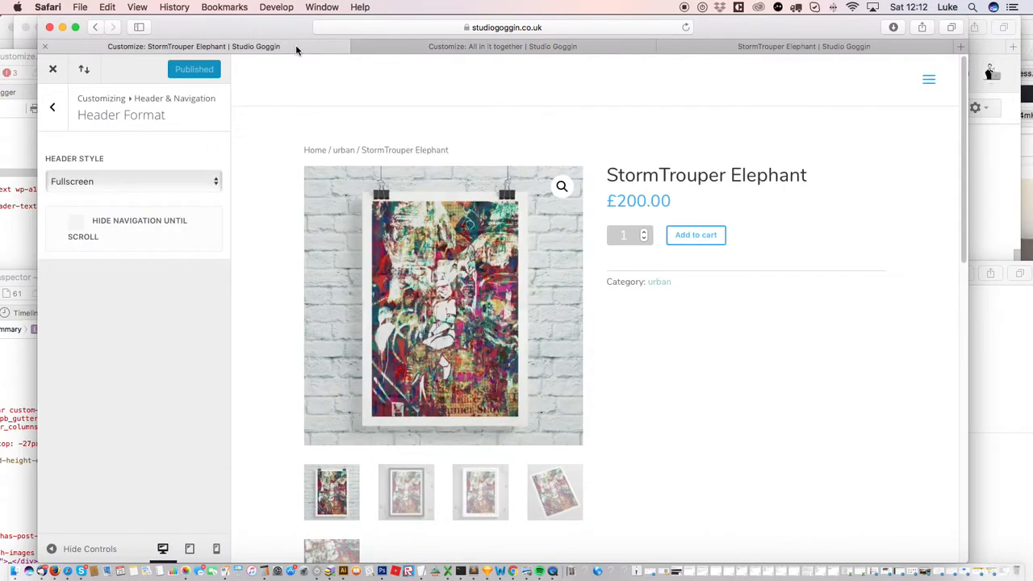
pyautogui.click(434, 46)
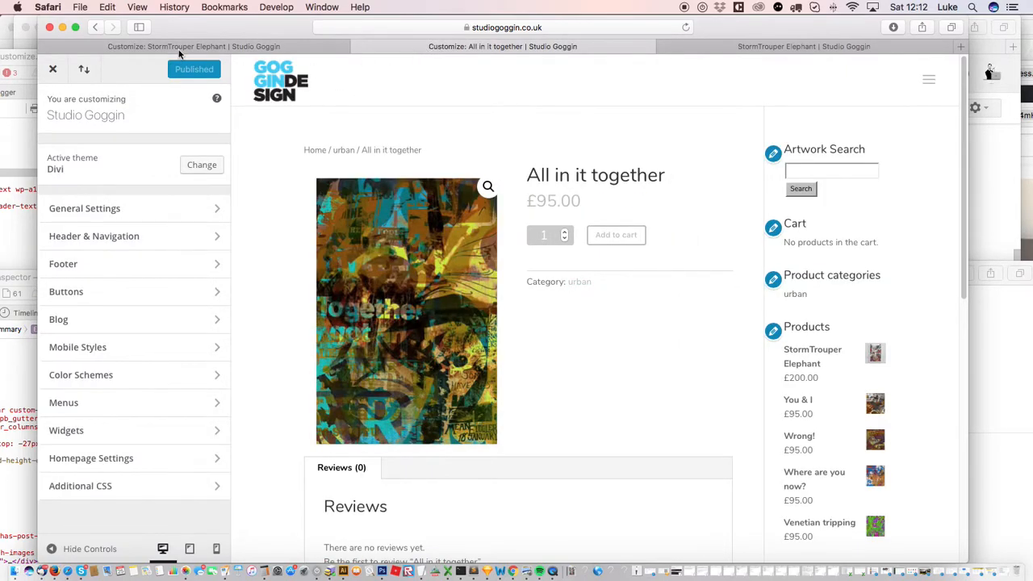
pyautogui.click(697, 48)
pyautogui.click(95, 27)
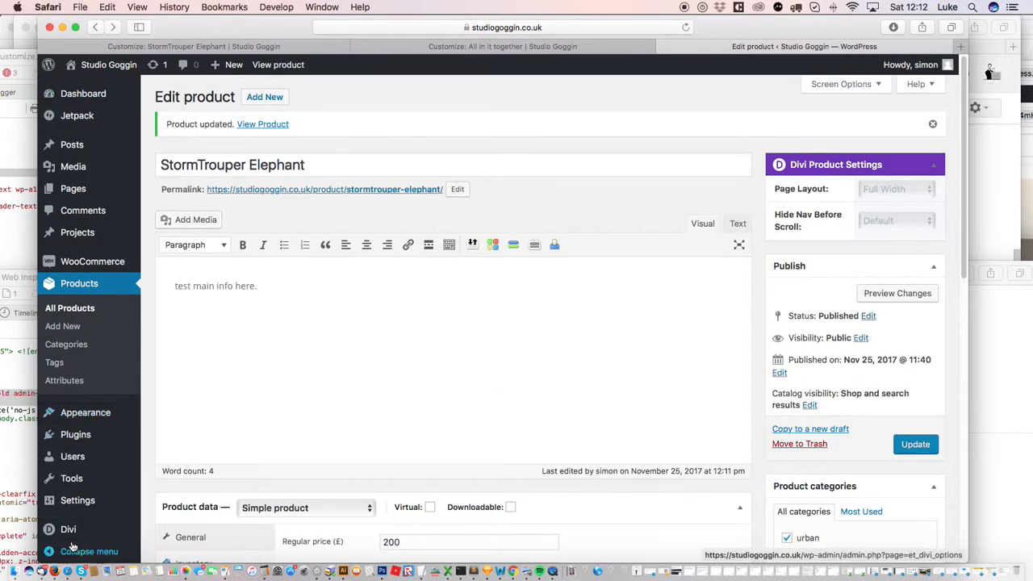
pyautogui.moveTo(56, 529)
pyautogui.click(185, 453)
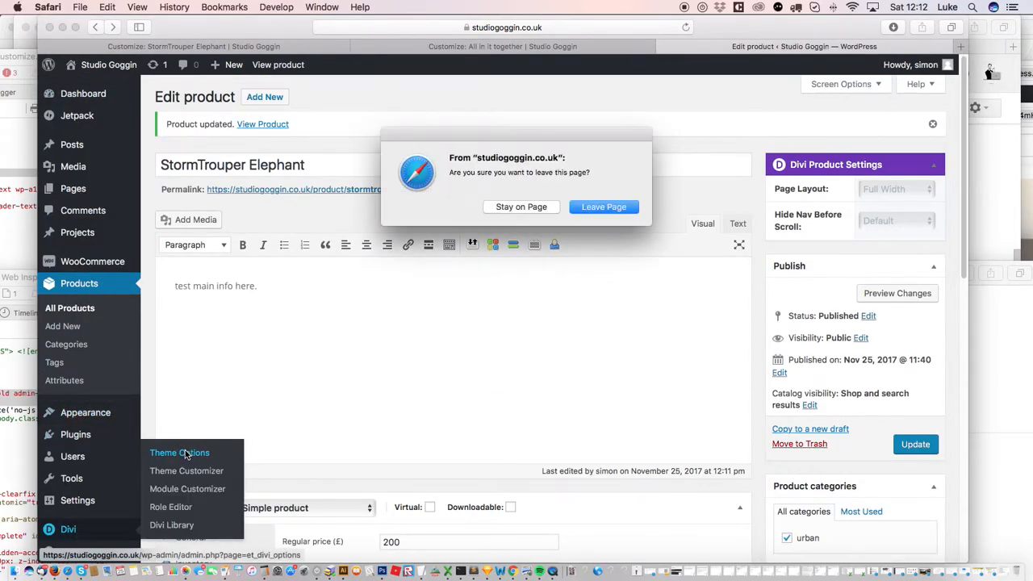
pyautogui.click(621, 208)
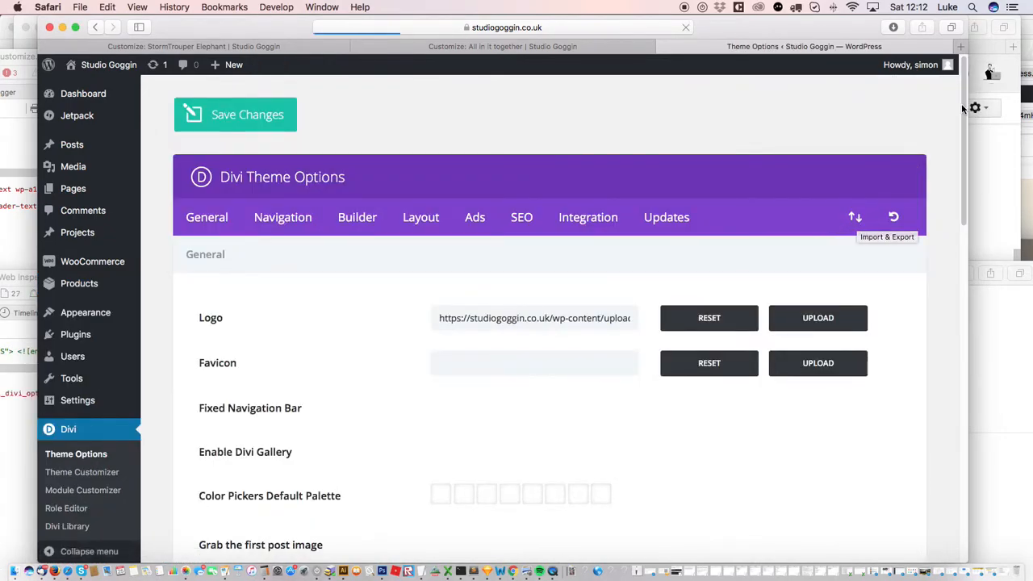
pyautogui.scroll(-15, 918, 488)
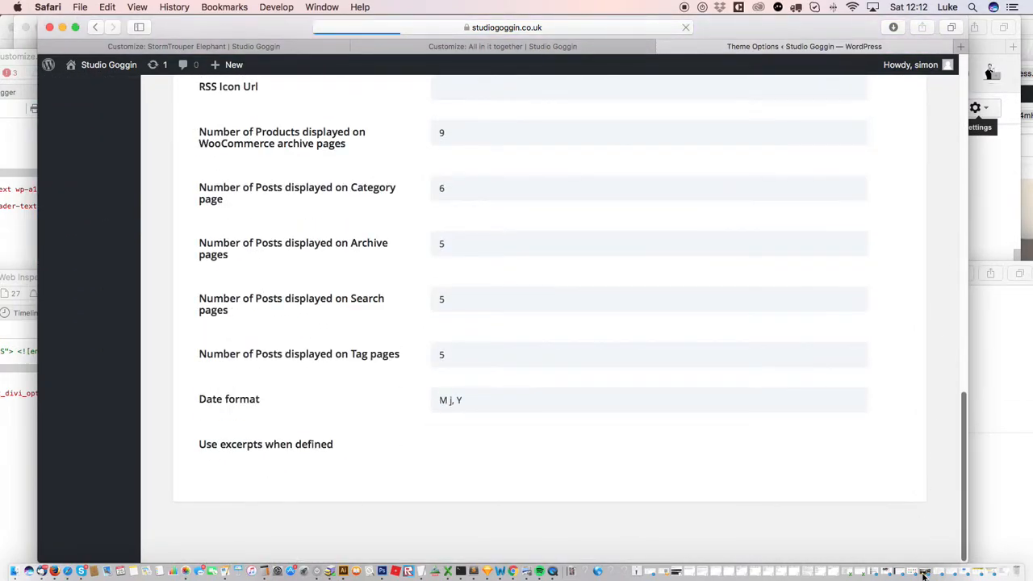
pyautogui.scroll(15, 920, 242)
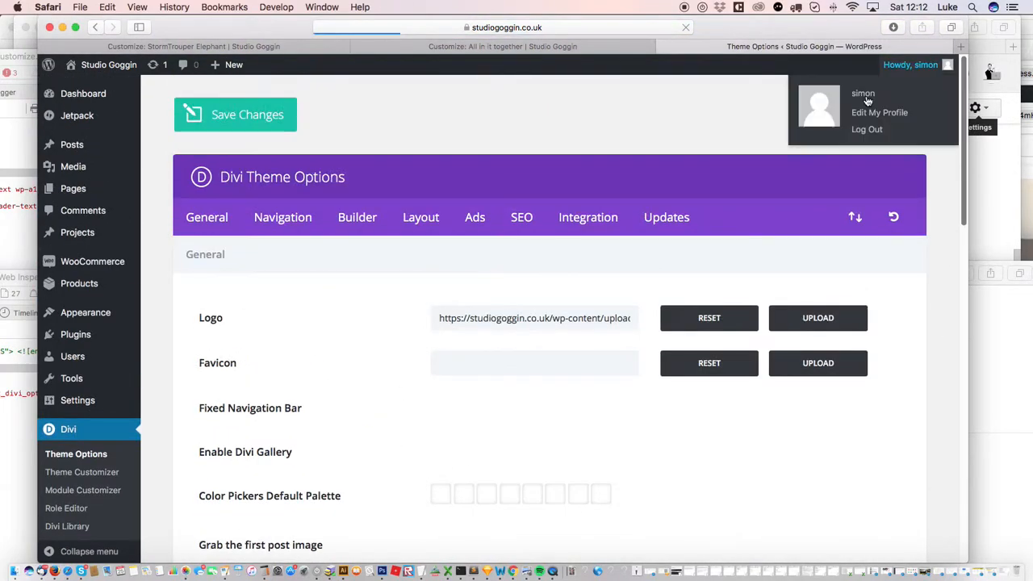
pyautogui.scroll(-5, 891, 226)
pyautogui.moveTo(963, 188); pyautogui.dragTo(911, 58)
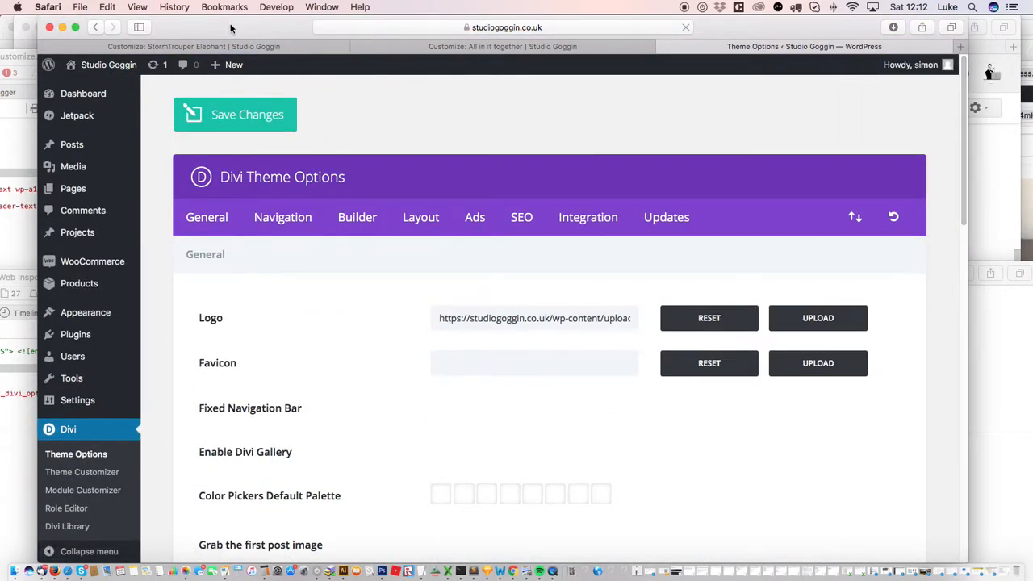
pyautogui.moveTo(234, 29); pyautogui.dragTo(309, 12)
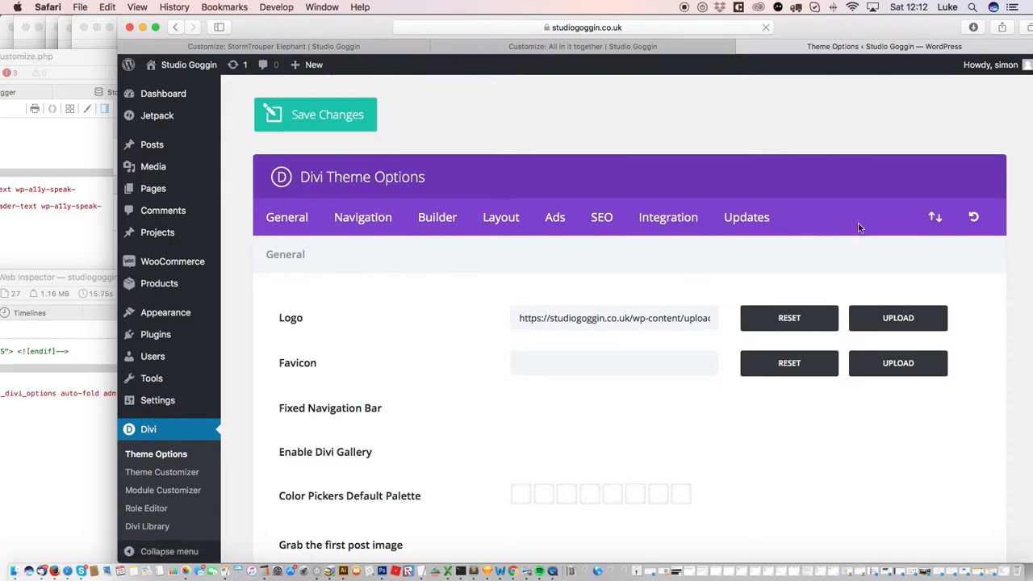
pyautogui.moveTo(916, 28); pyautogui.dragTo(864, 28)
pyautogui.moveTo(992, 150); pyautogui.dragTo(975, 504)
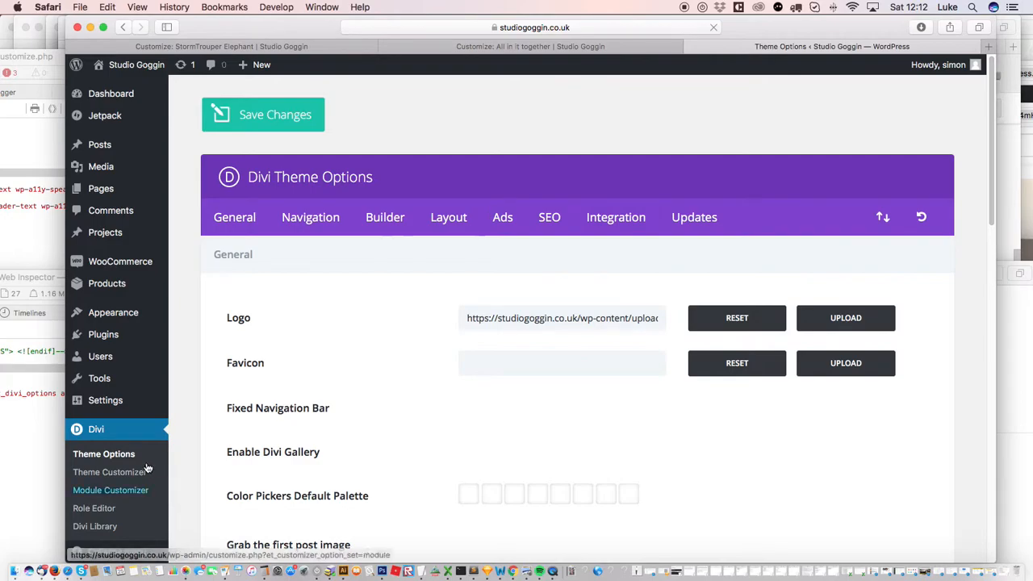
# - Reload the Divi Theme Options, paste the copied .posted_in rule at the end of the Custom CSS and save the changes
pyautogui.click(110, 457)
pyautogui.scroll(-4, 109, 457)
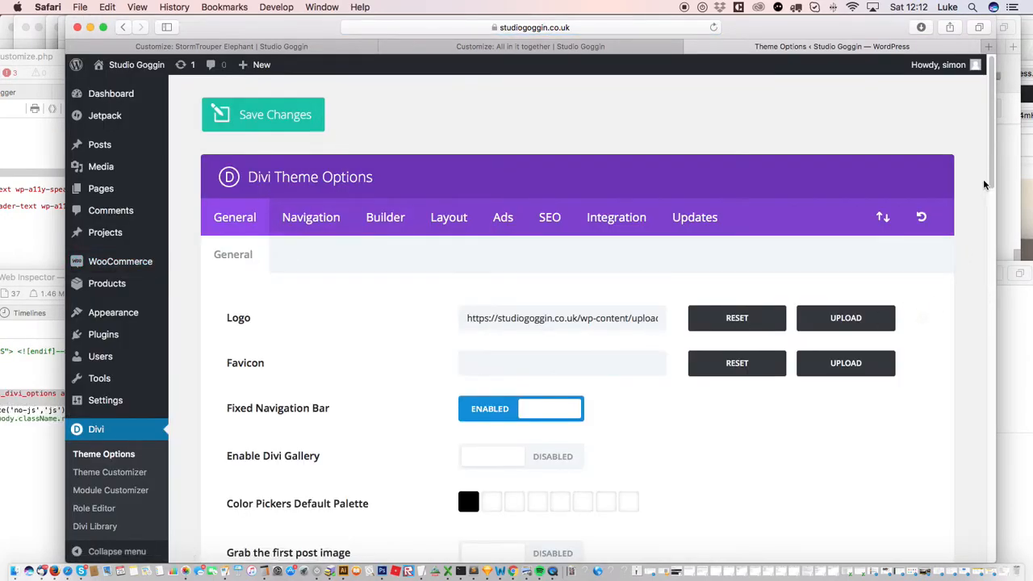
pyautogui.moveTo(983, 185); pyautogui.dragTo(999, 519)
pyautogui.moveTo(890, 387); pyautogui.dragTo(889, 412)
pyautogui.click(847, 411)
pyautogui.press('Return')
pyautogui.press('super+v')
pyautogui.click(256, 487)
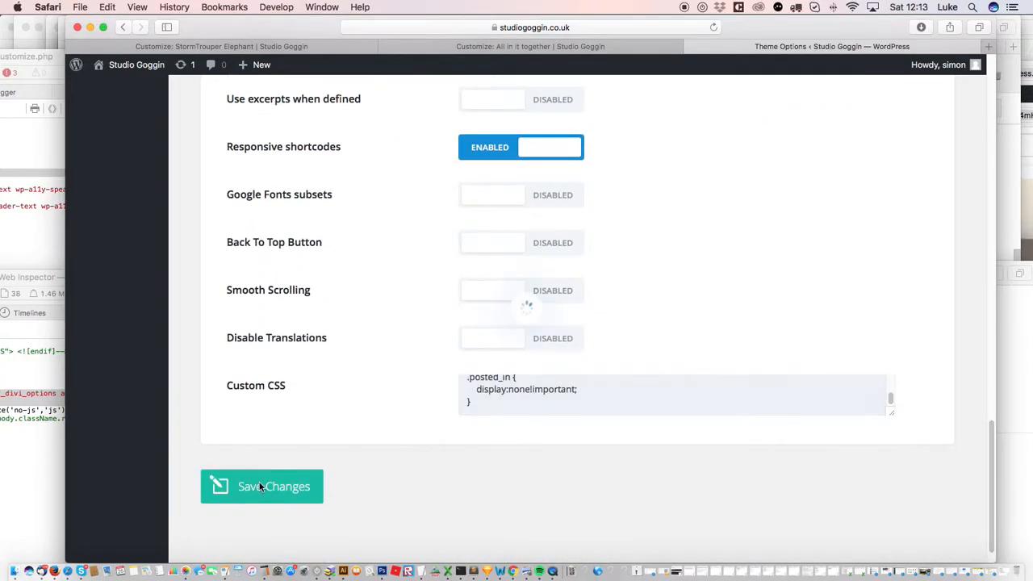
# - Reload the customizer and open the StormTrouper Elephant product to check its short description and the Category line
pyautogui.click(497, 47)
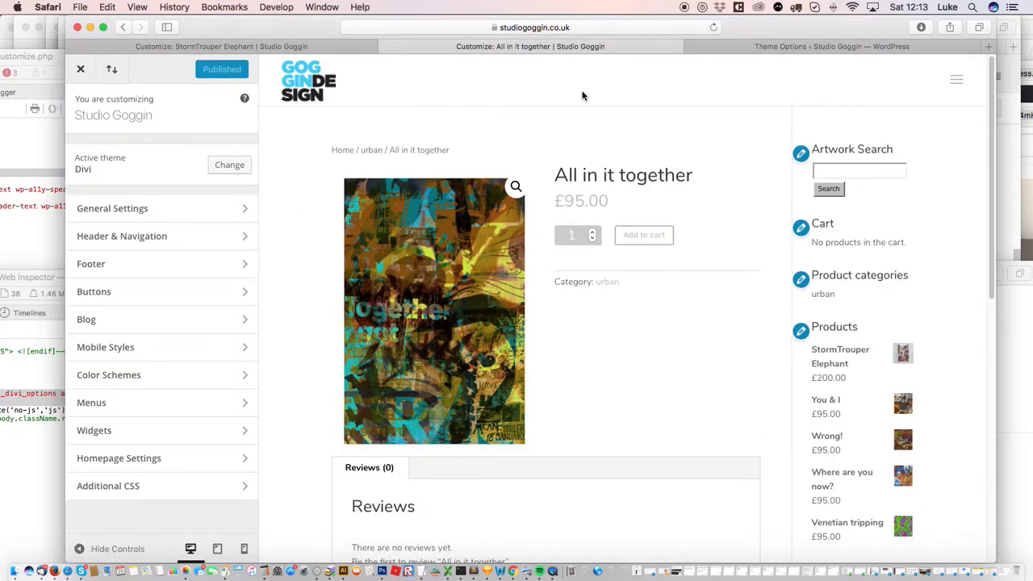
pyautogui.click(713, 26)
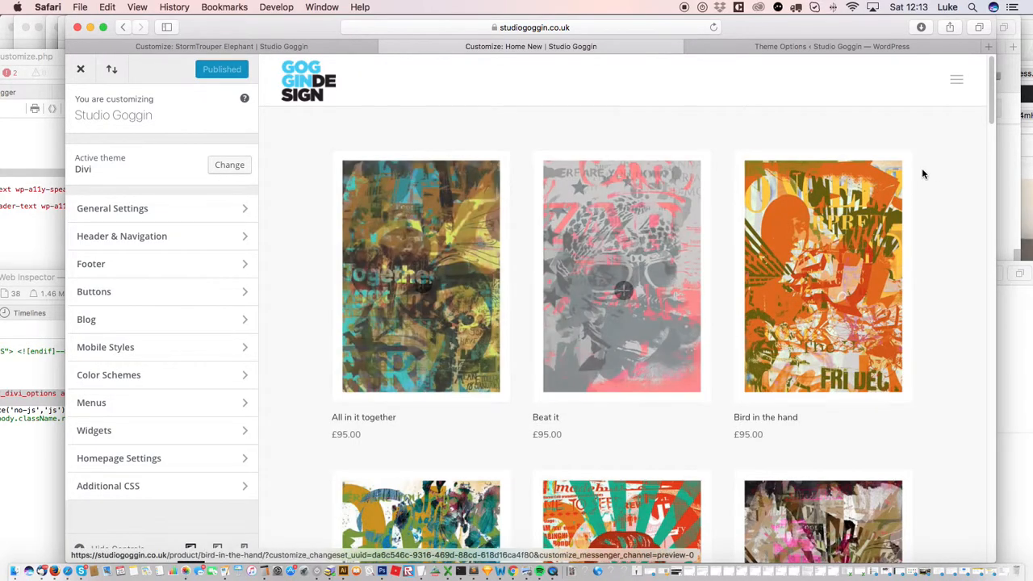
pyautogui.scroll(-10, 968, 351)
pyautogui.scroll(8, 927, 441)
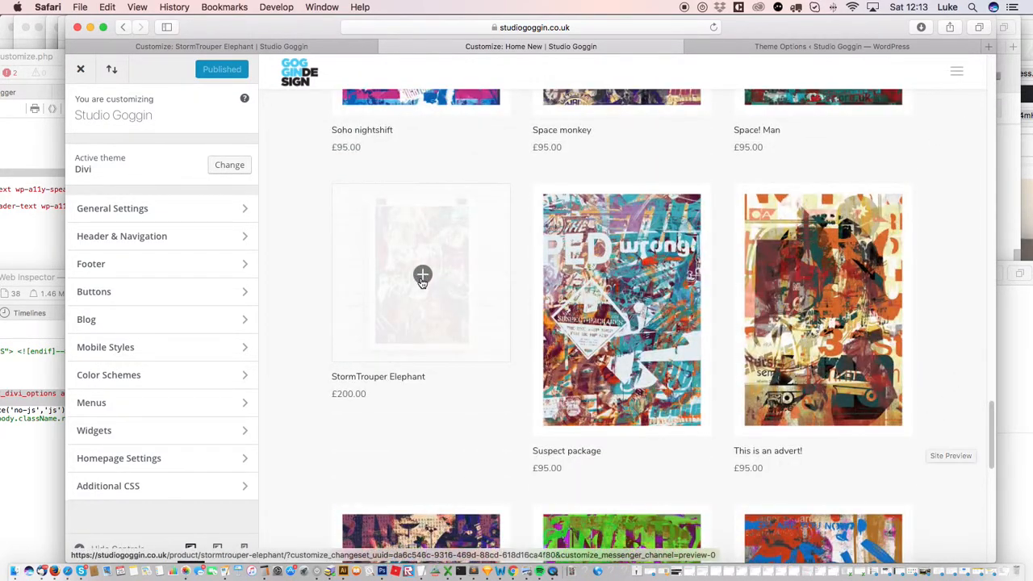
pyautogui.click(468, 223)
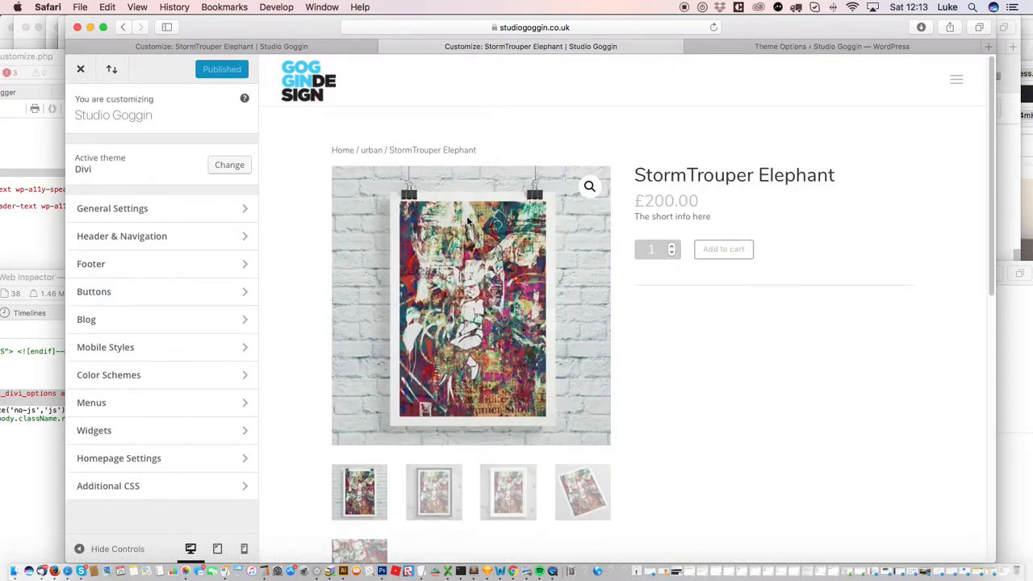
pyautogui.moveTo(717, 218); pyautogui.dragTo(648, 222)
pyautogui.click(874, 223)
pyautogui.scroll(-5, 993, 176)
pyautogui.scroll(4, 983, 174)
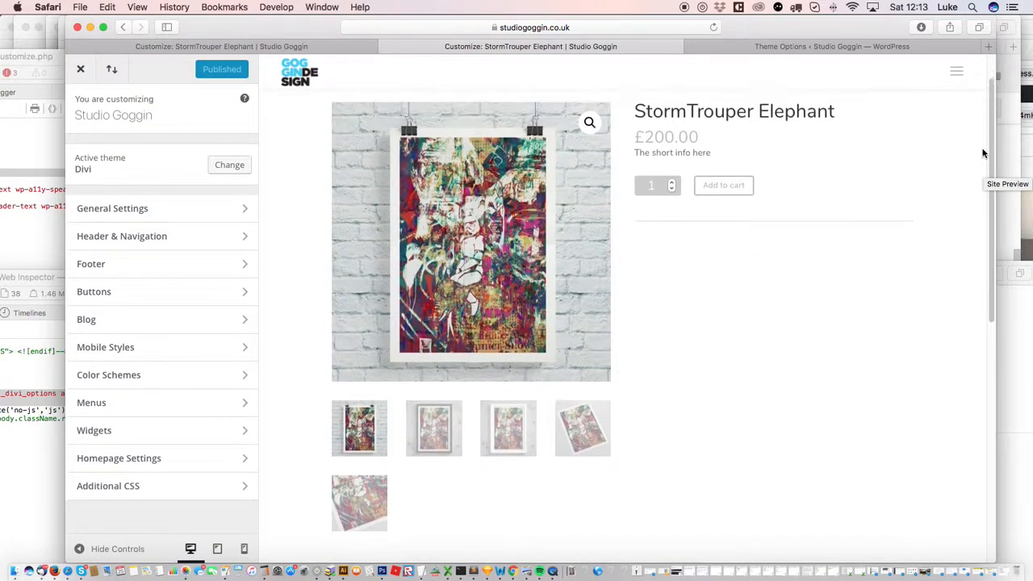
pyautogui.scroll(2, 982, 137)
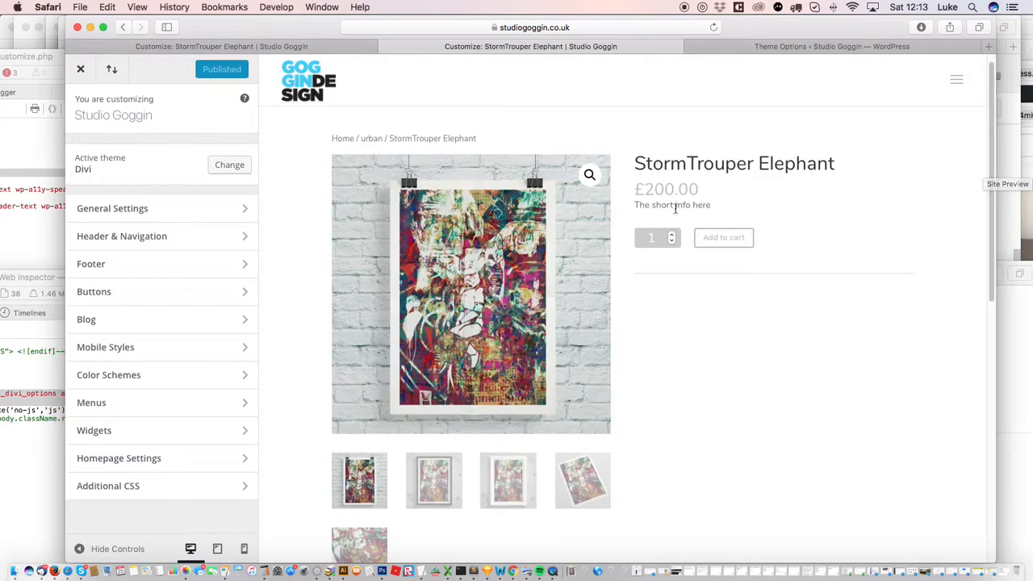
# - Inspect the product price and try a 16px font size in the .entry-summary p.price span rule
pyautogui.rightClick(655, 189)
pyautogui.click(757, 286)
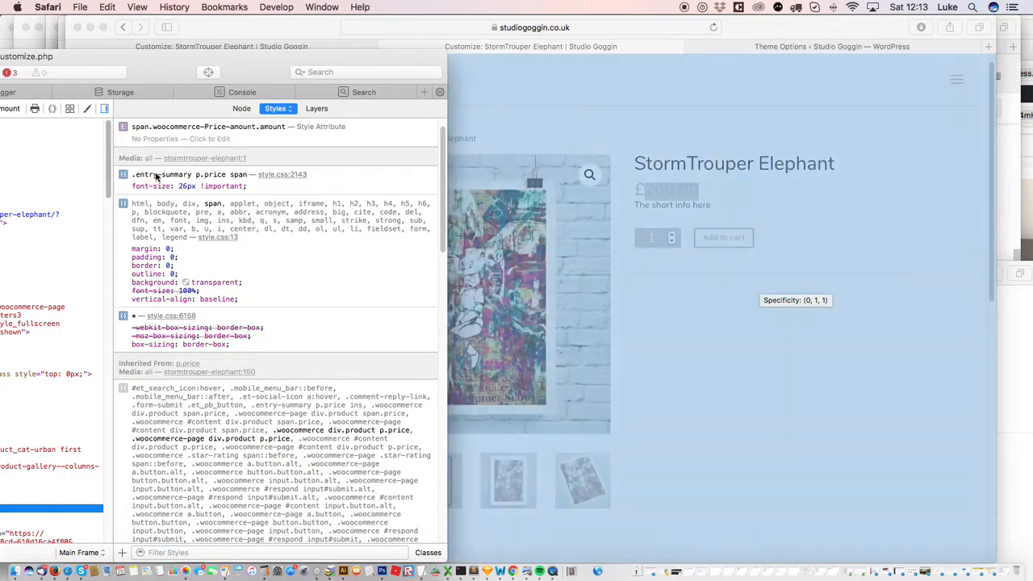
pyautogui.click(180, 187)
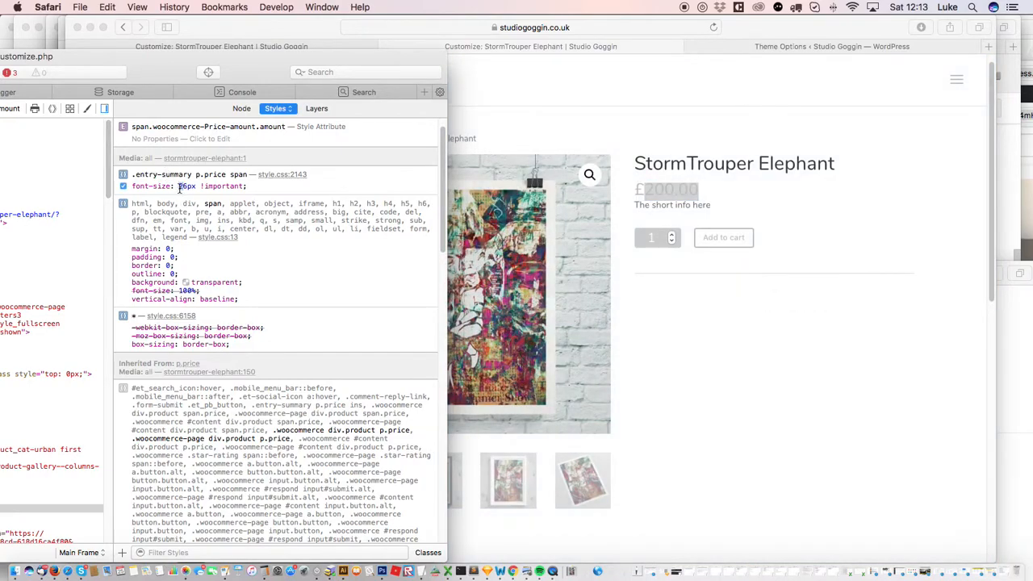
pyautogui.write('1')
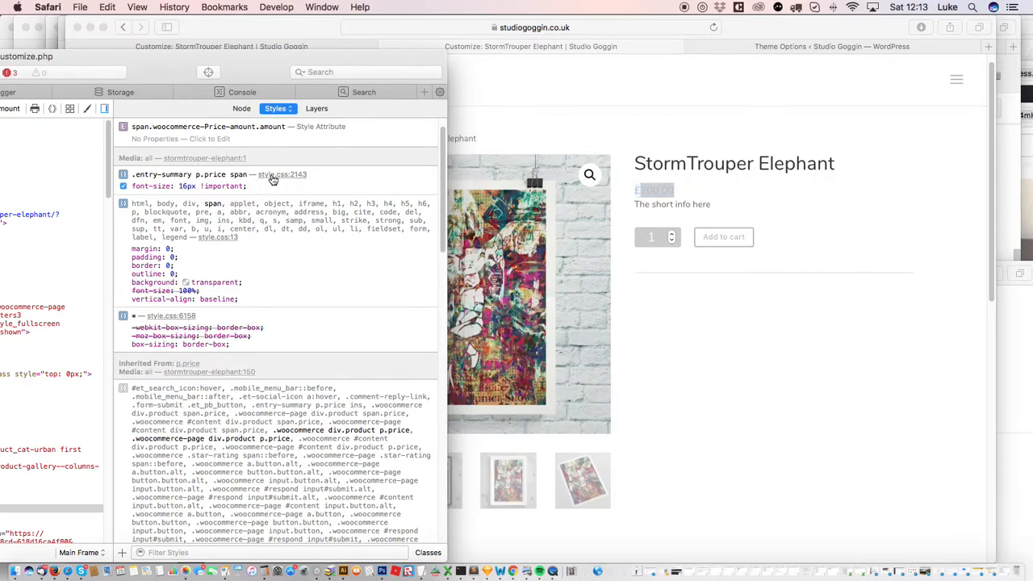
# - Set the font size in the .entry-summary p.price span rule to 20px and copy the rule
pyautogui.rightClick(267, 172)
pyautogui.press('Escape')
pyautogui.moveTo(187, 186); pyautogui.dragTo(176, 186)
pyautogui.write('20')
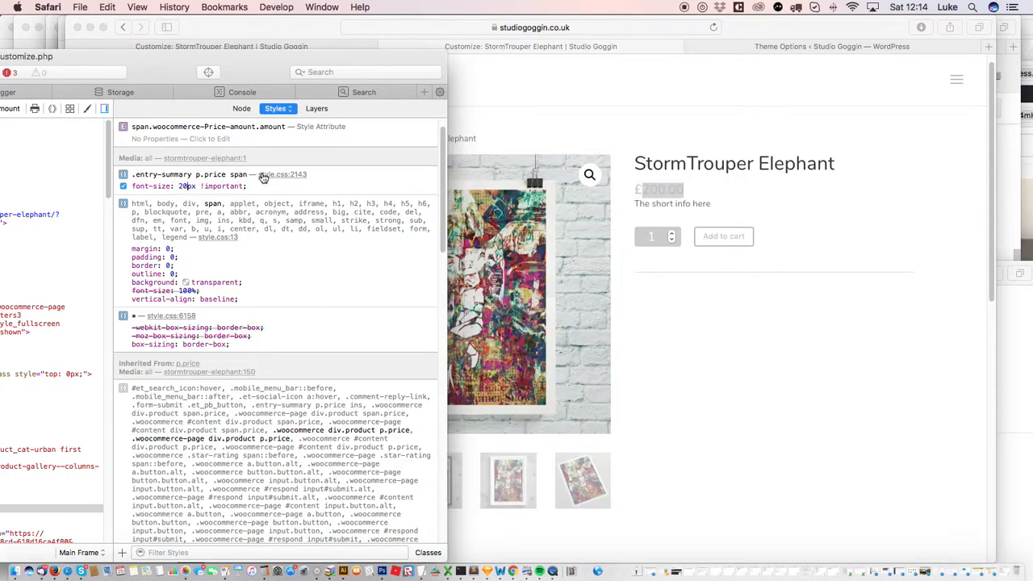
pyautogui.rightClick(267, 177)
pyautogui.click(322, 248)
# - Paste the copied price rule at the end of the Divi Custom CSS, save the changes and return to the customizer preview
pyautogui.click(331, 47)
pyautogui.click(832, 46)
pyautogui.click(759, 412)
pyautogui.press('super+v')
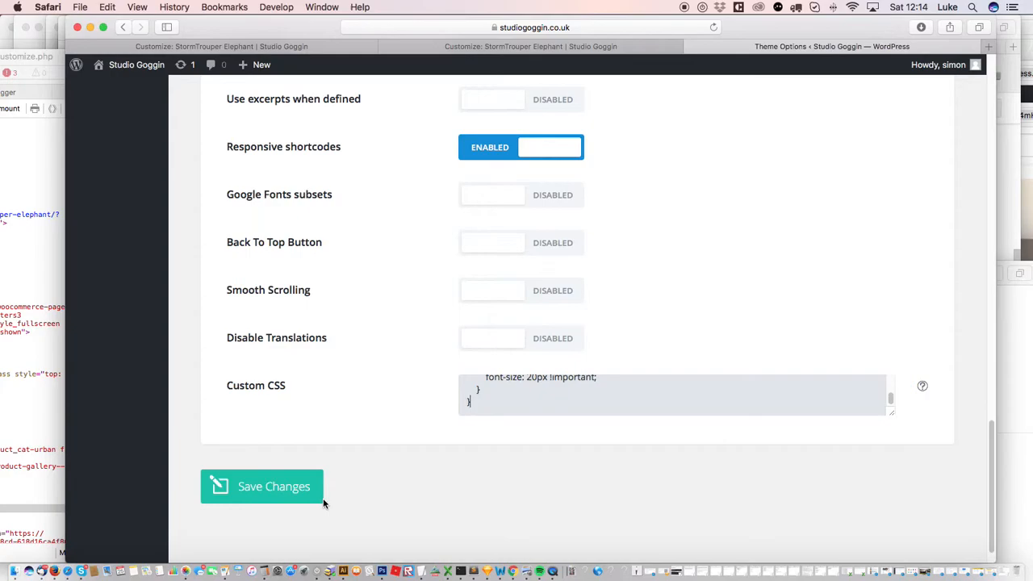
pyautogui.click(270, 488)
pyautogui.click(457, 47)
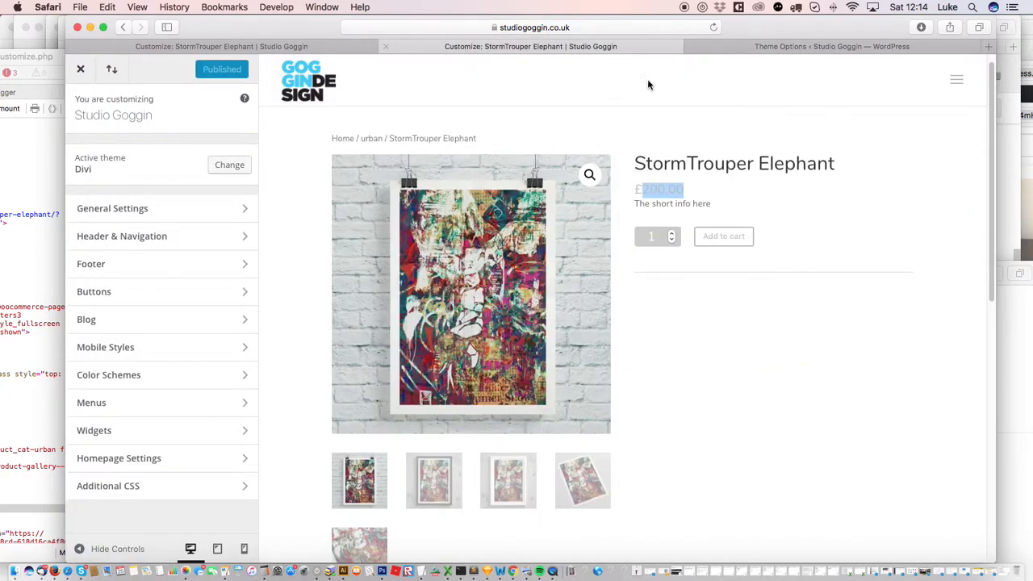
# - Reload and close the customizer, look through the live Home New shop page, and open that page for editing
pyautogui.click(713, 27)
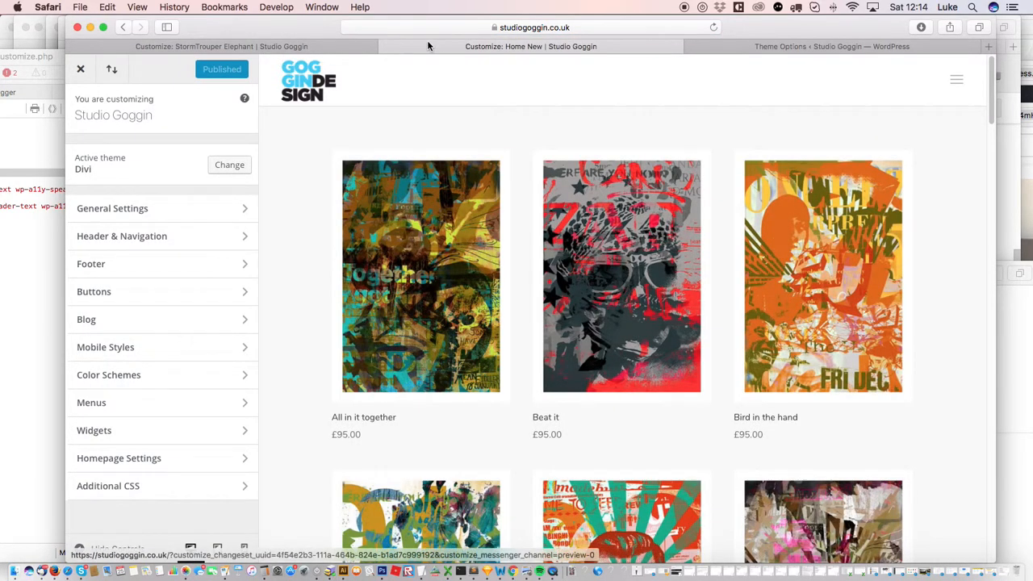
pyautogui.click(293, 46)
pyautogui.click(487, 47)
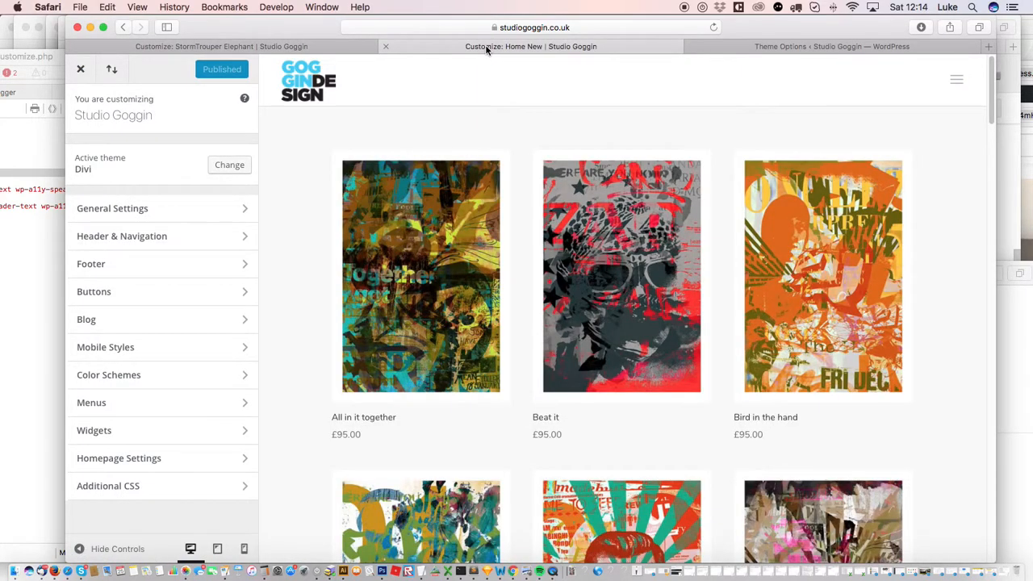
pyautogui.click(82, 70)
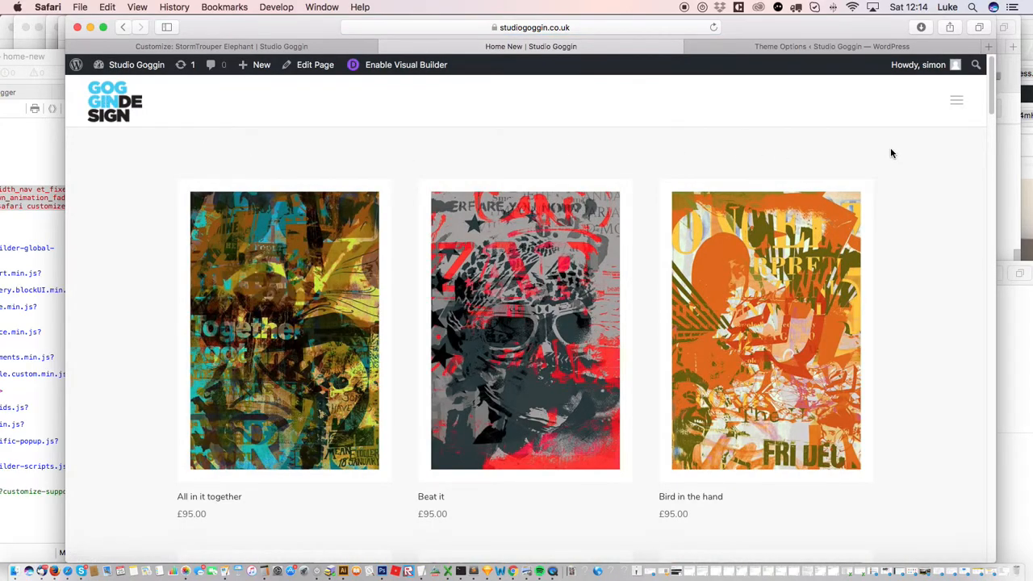
pyautogui.scroll(-10, 968, 186)
pyautogui.scroll(-10, 982, 262)
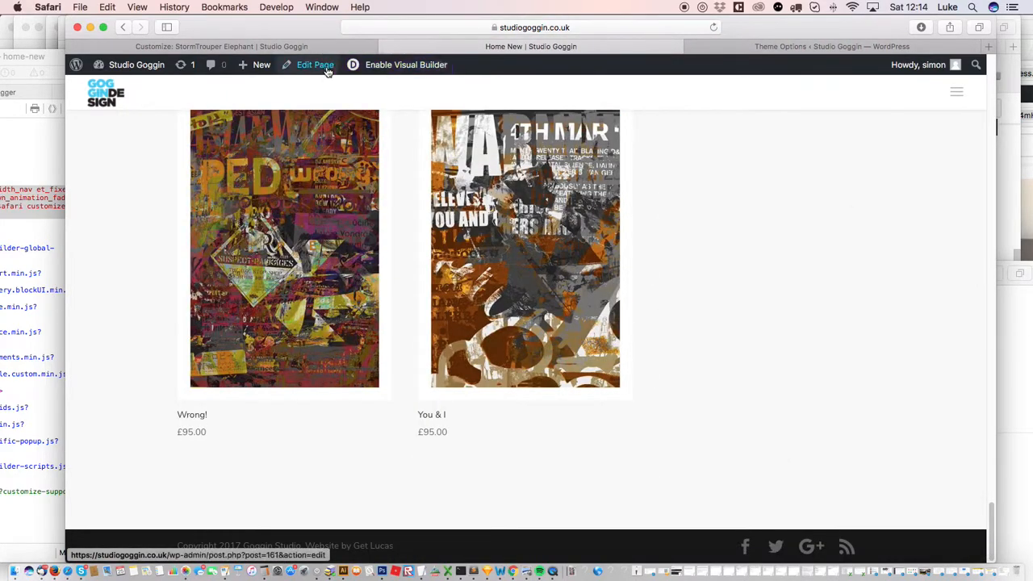
pyautogui.click(325, 69)
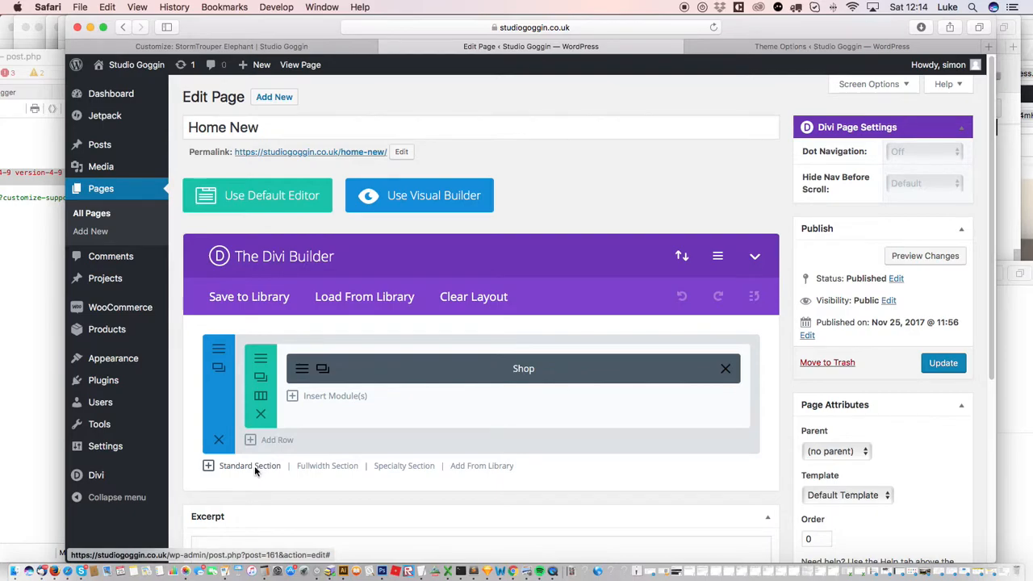
# - Try to add a fullwidth section with a Fullwidth Header module below the Shop section of the Home New page
pyautogui.click(314, 471)
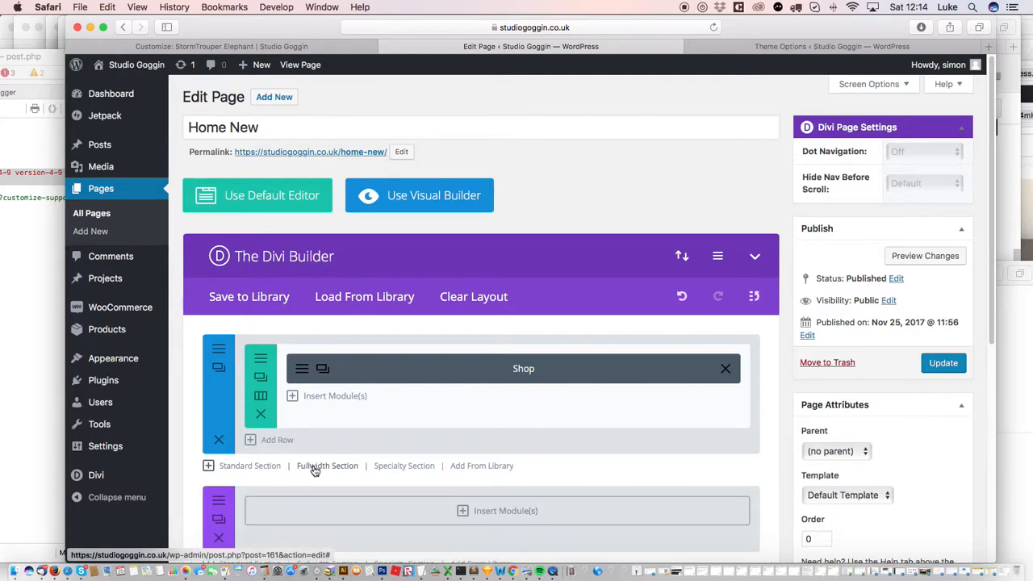
pyautogui.scroll(-2, 991, 256)
pyautogui.scroll(-1, 991, 257)
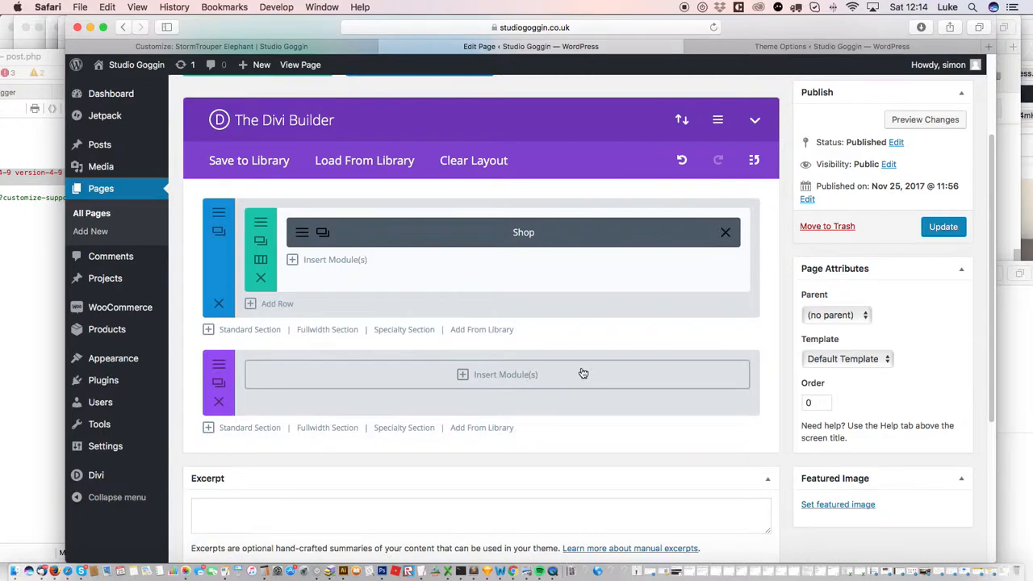
pyautogui.click(557, 374)
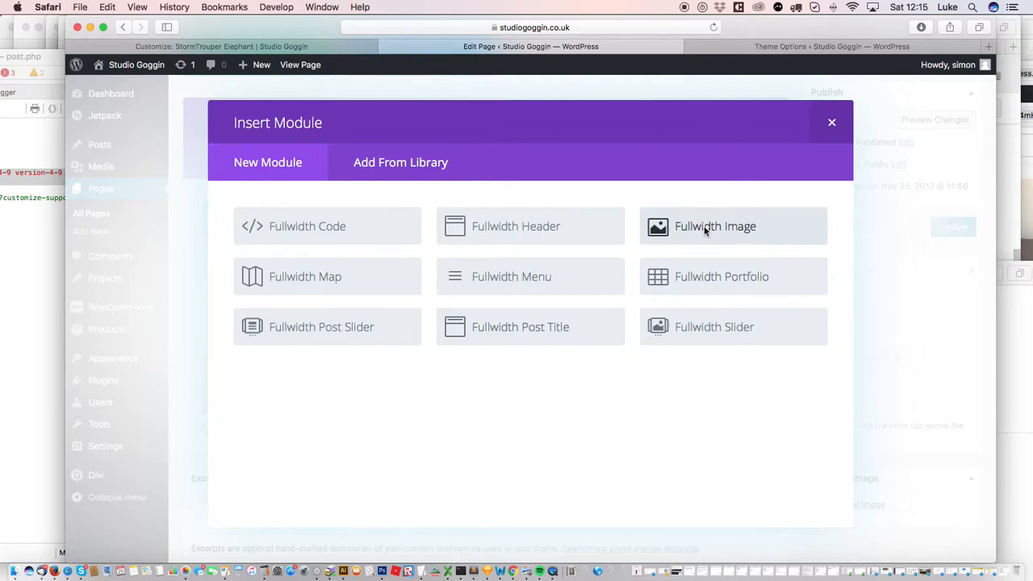
pyautogui.click(517, 229)
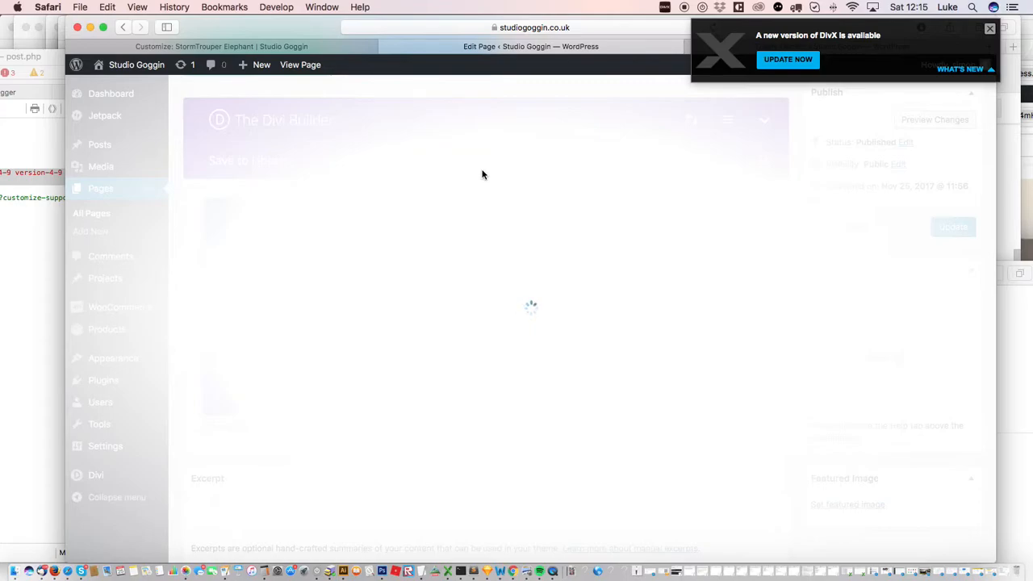
pyautogui.click(989, 30)
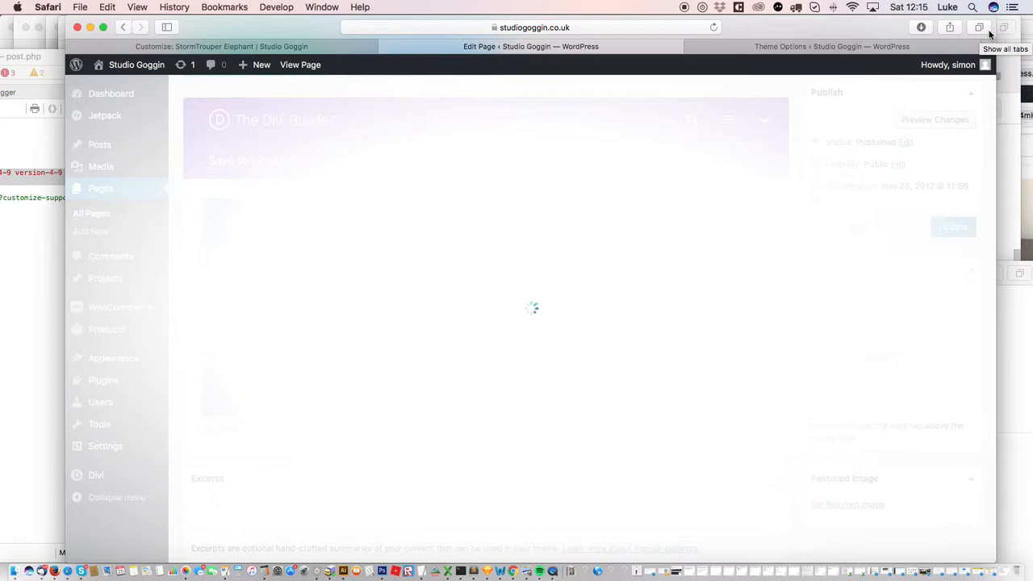
pyautogui.click(713, 27)
pyautogui.click(619, 208)
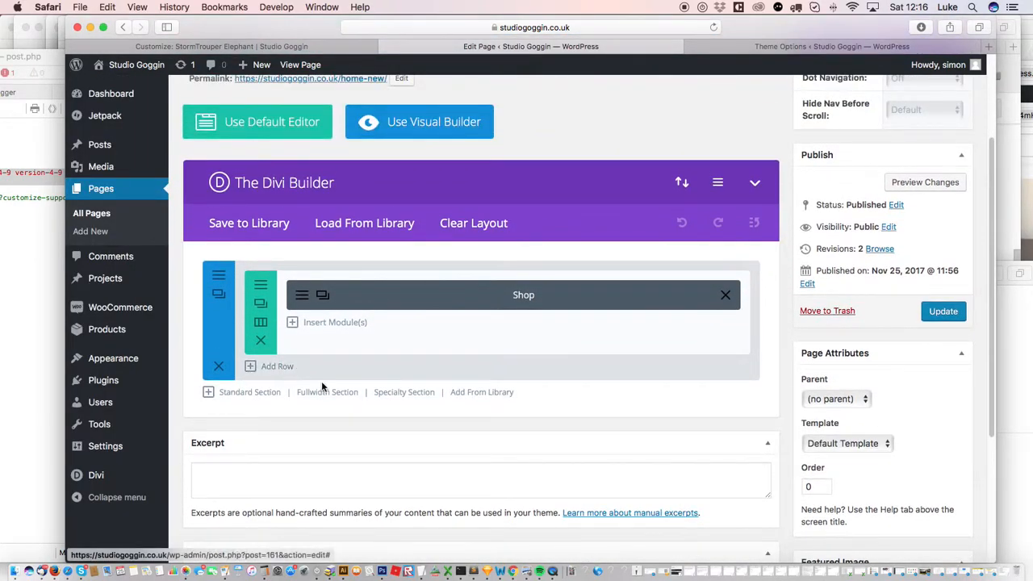
pyautogui.click(327, 393)
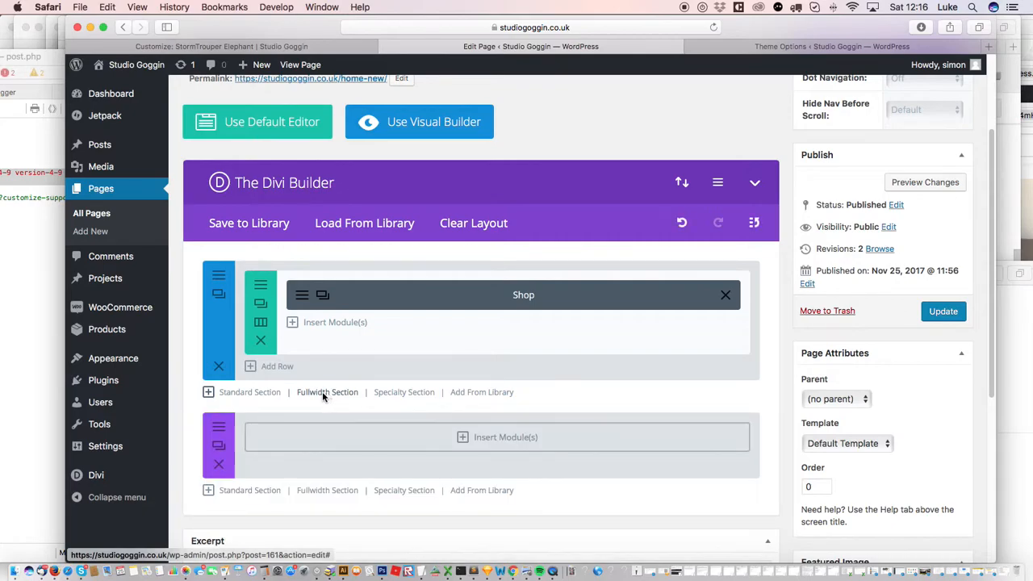
pyautogui.click(219, 463)
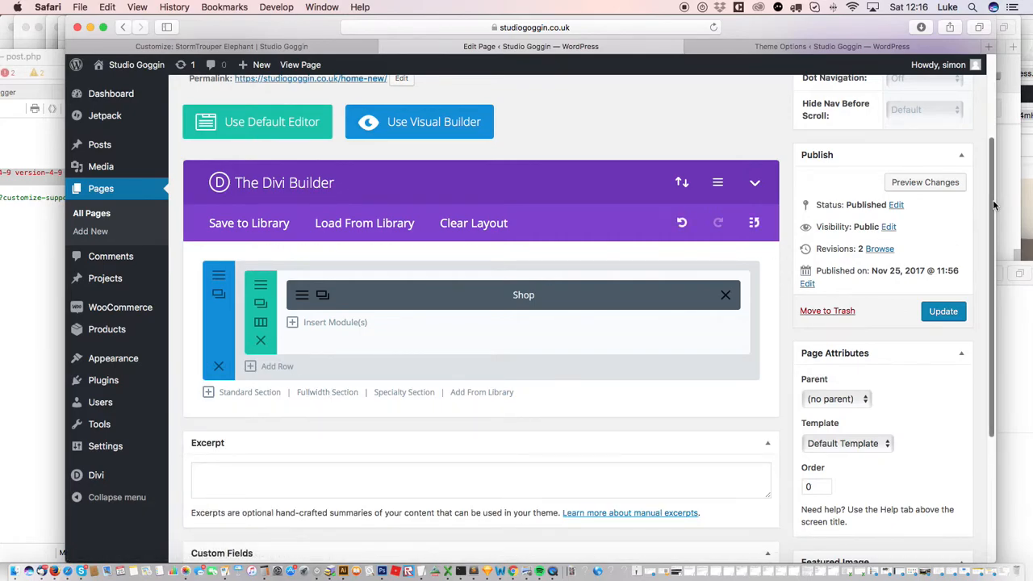
# - Change the Home New page's title to "Goggin Store" and update the page
pyautogui.scroll(3, 992, 200)
pyautogui.tripleClick(225, 175)
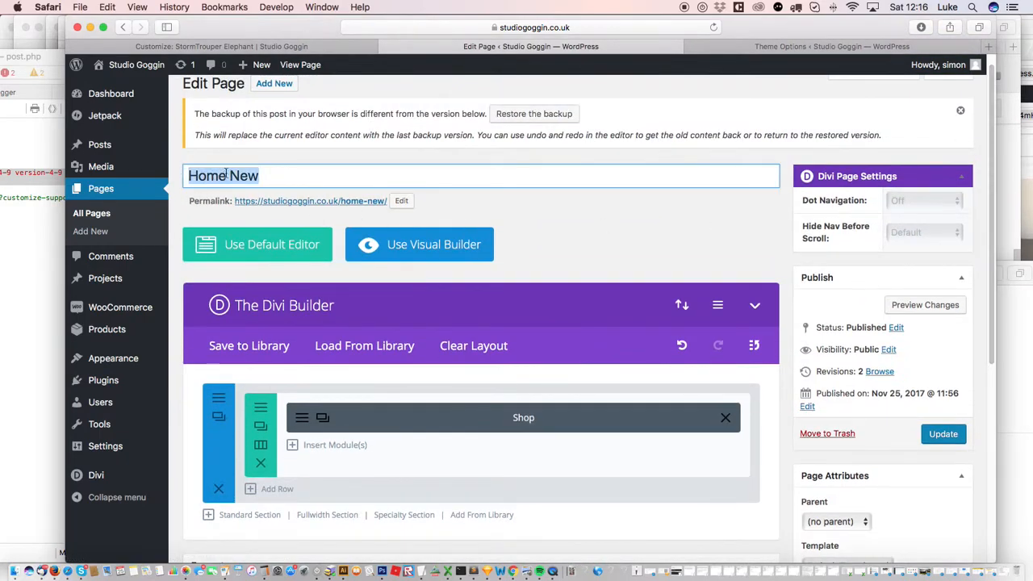
pyautogui.write('S')
pyautogui.press('BackSpace')
pyautogui.write('S')
pyautogui.press('BackSpace')
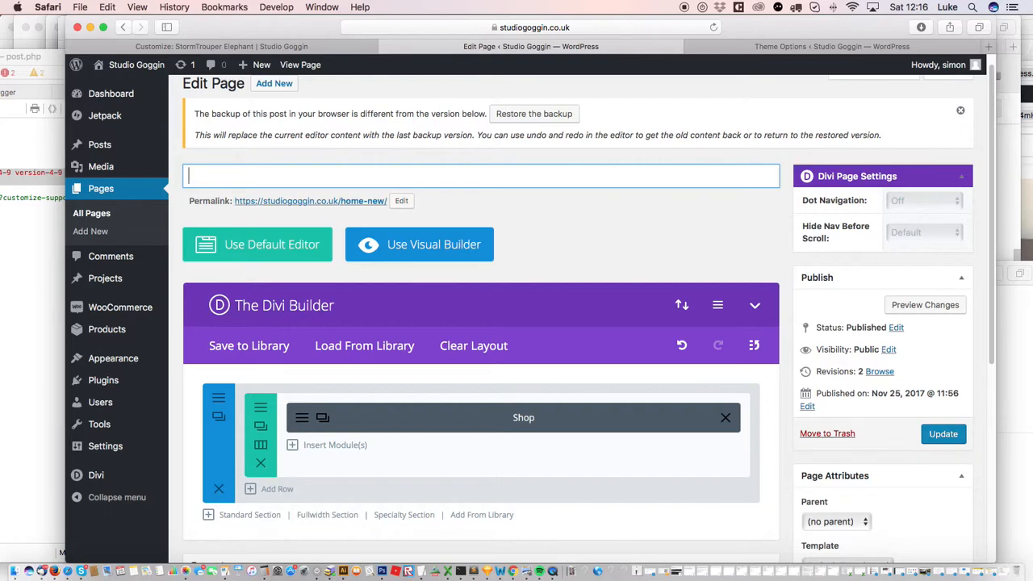
pyautogui.write('Goggin Store')
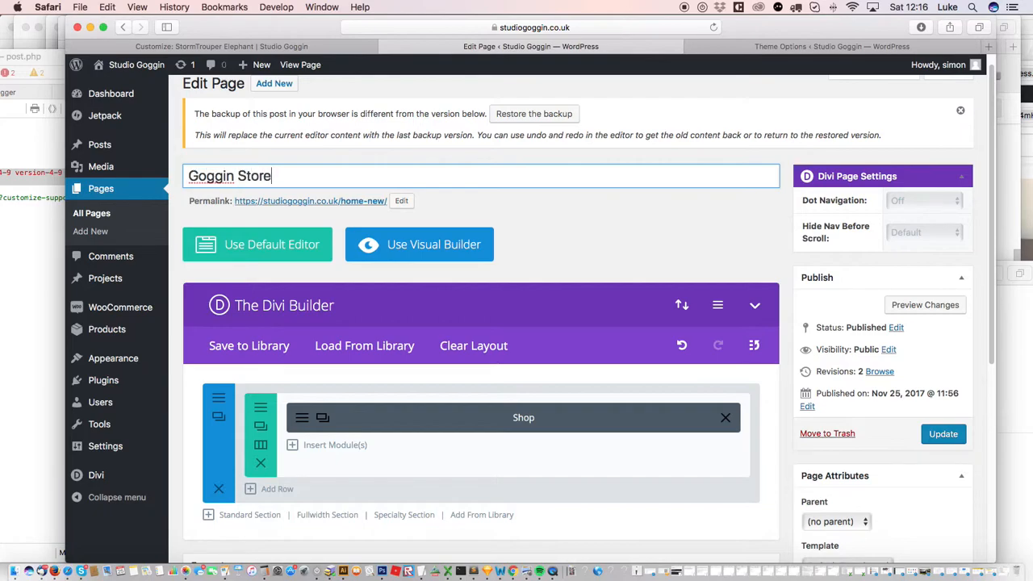
pyautogui.click(940, 438)
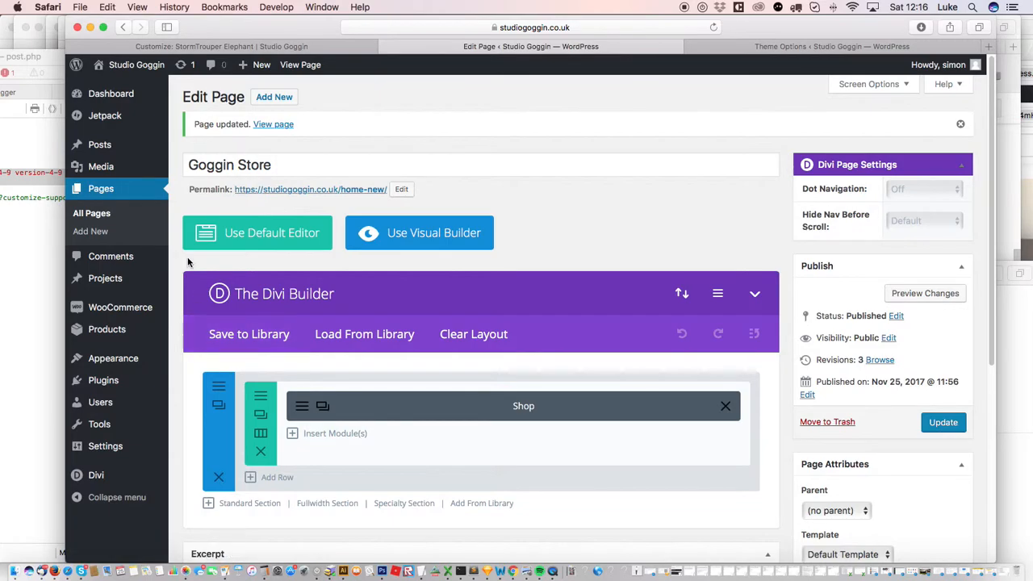
# - Open the existing HOME page from the list of all pages for editing
pyautogui.click(274, 98)
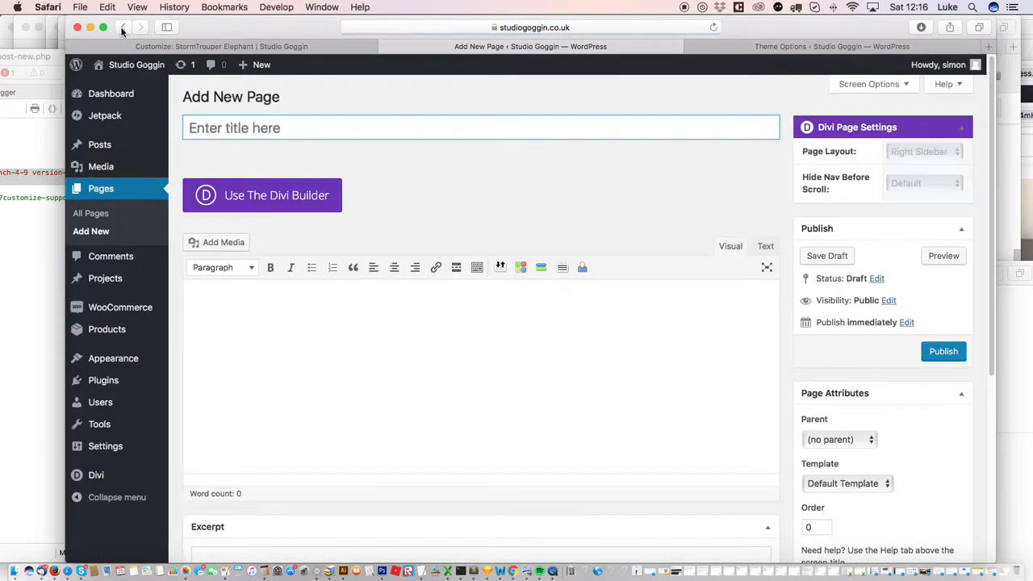
pyautogui.click(123, 28)
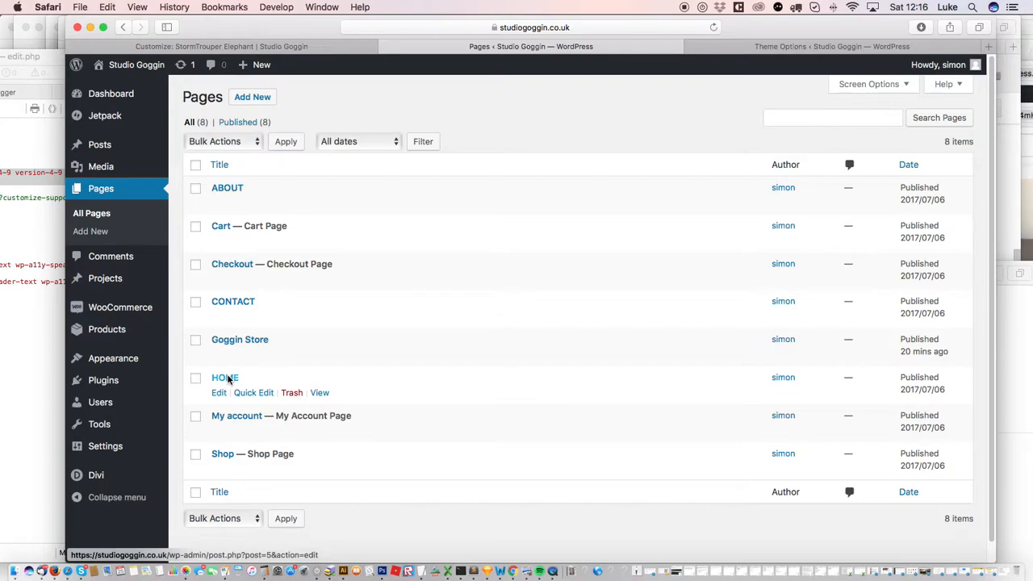
pyautogui.click(226, 378)
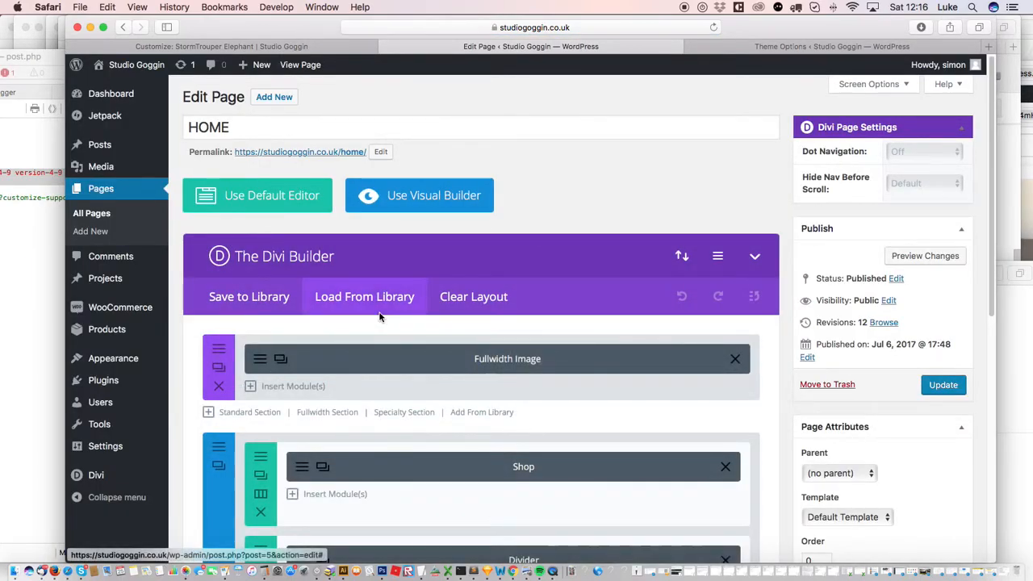
# - View the live HOME page with its header and product grid, and return to its editor
pyautogui.scroll(-1, 379, 312)
pyautogui.click(321, 127)
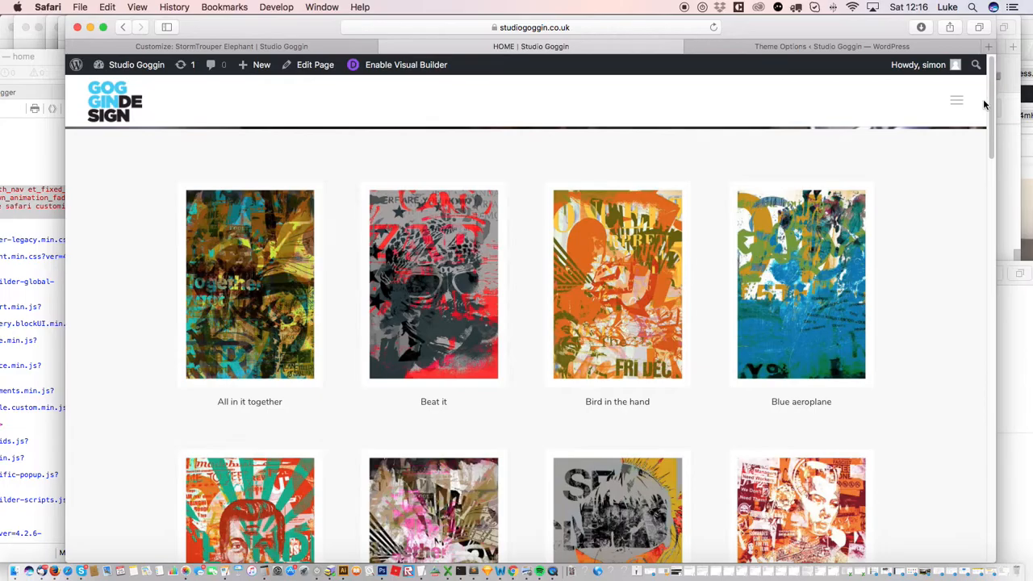
pyautogui.scroll(-1, 989, 129)
pyautogui.moveTo(1001, 156)
pyautogui.mouseDown()
pyautogui.moveTo(995, 540)
pyautogui.moveTo(993, 149)
pyautogui.mouseUp()
pyautogui.click(314, 65)
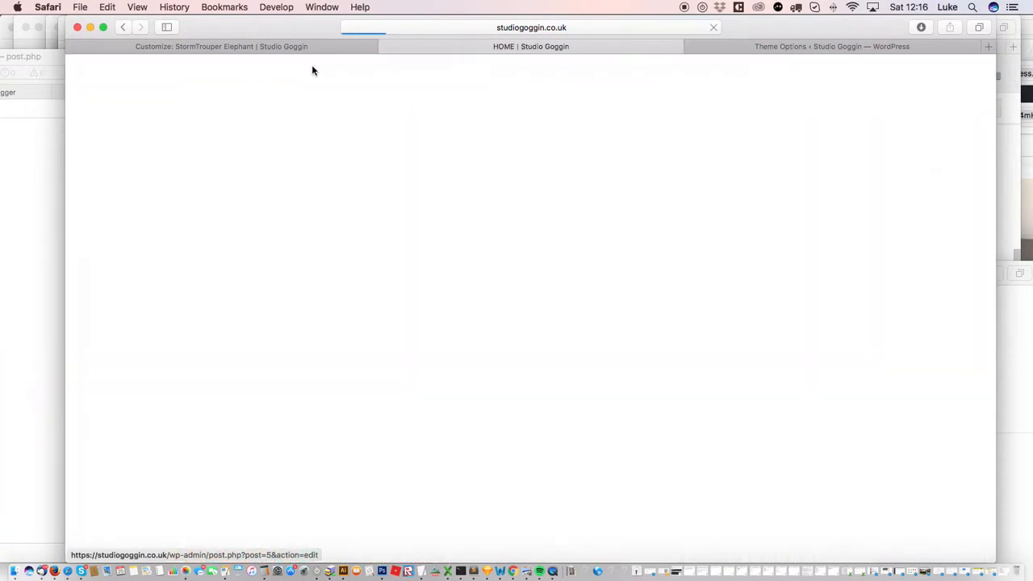
# - Remove the MP4 background video from the HOME page's Fullwidth Image section and check the media library for a replacement video
pyautogui.scroll(-3, 990, 135)
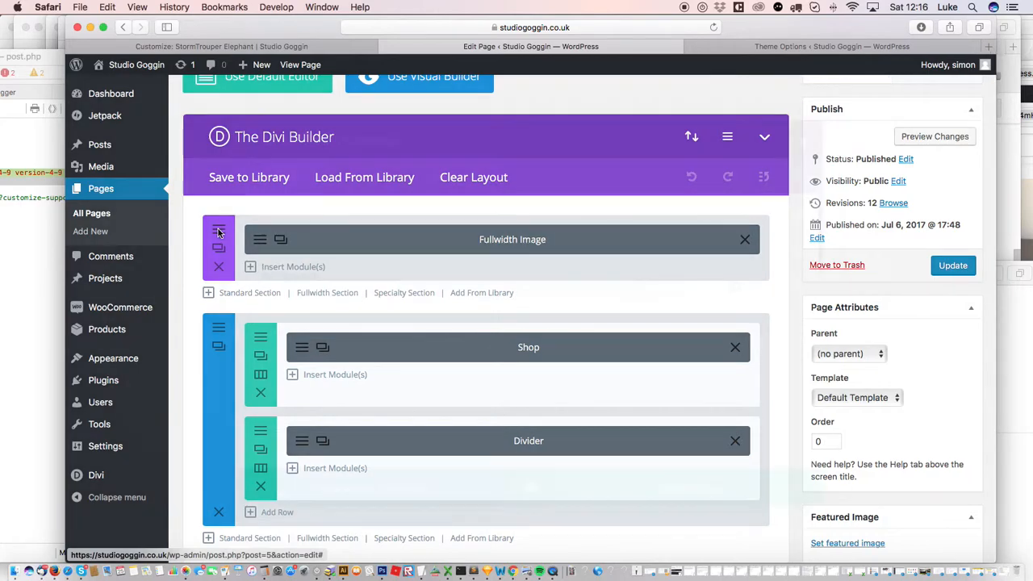
pyautogui.click(218, 231)
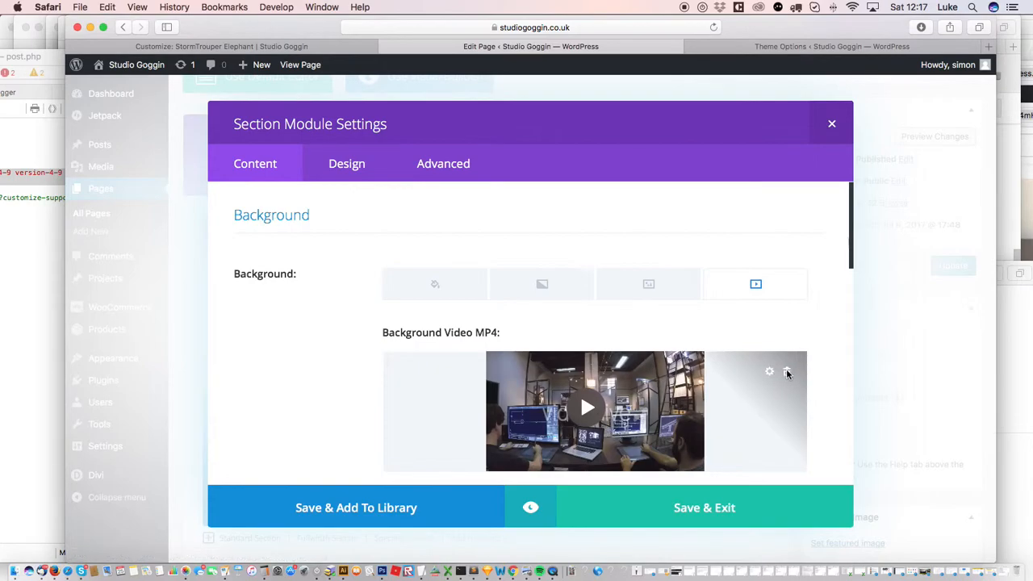
pyautogui.click(787, 372)
pyautogui.click(595, 410)
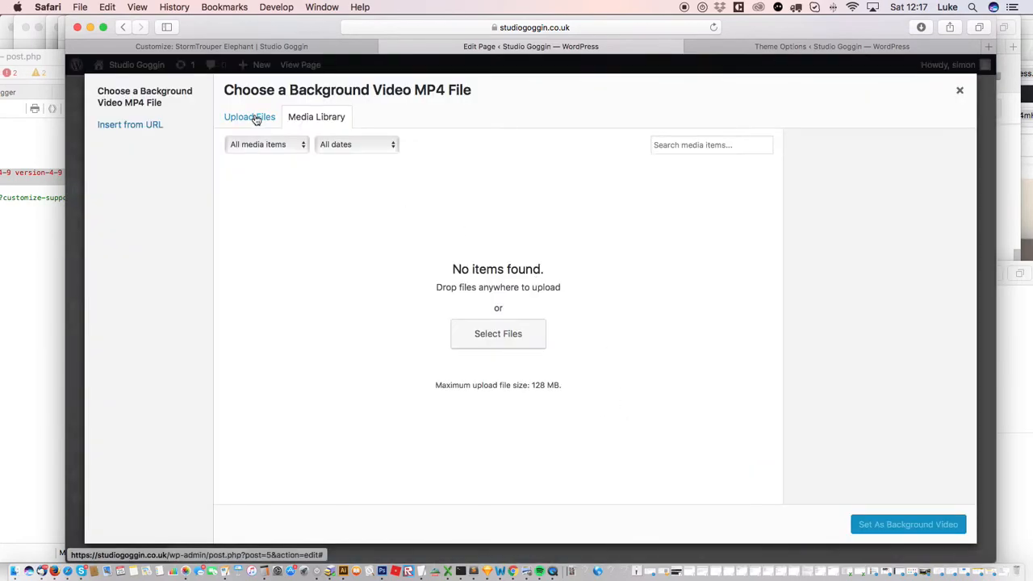
pyautogui.click(321, 118)
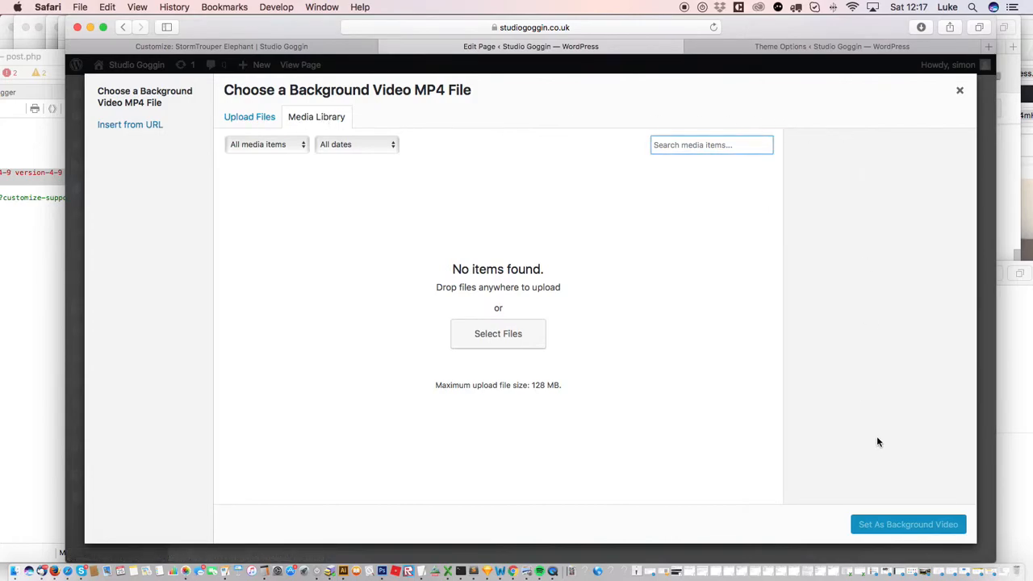
pyautogui.click(959, 92)
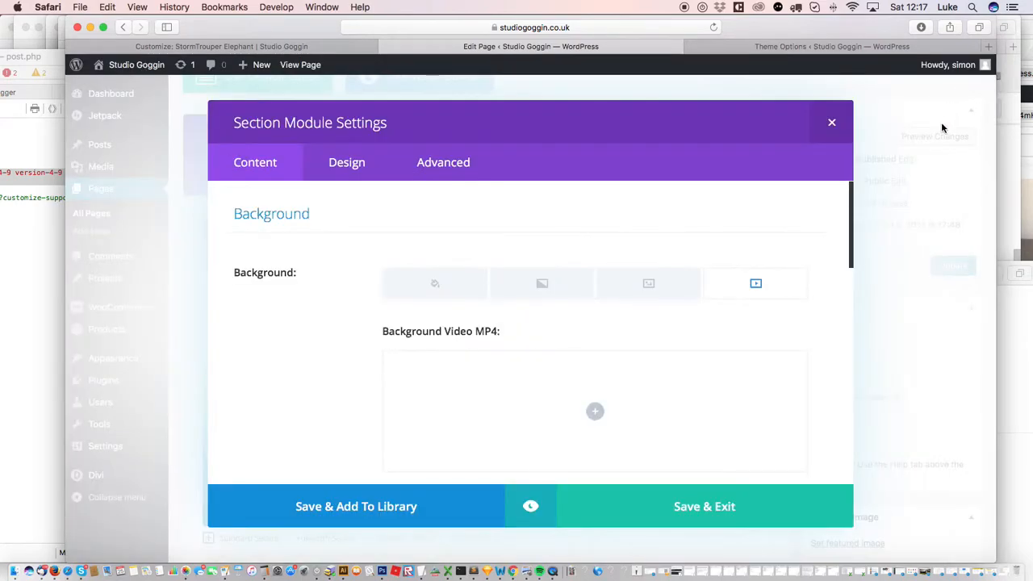
# - Add a background gradient to the fullwidth section and set trouper-ele6.jpg from the media library as its background image
pyautogui.click(543, 283)
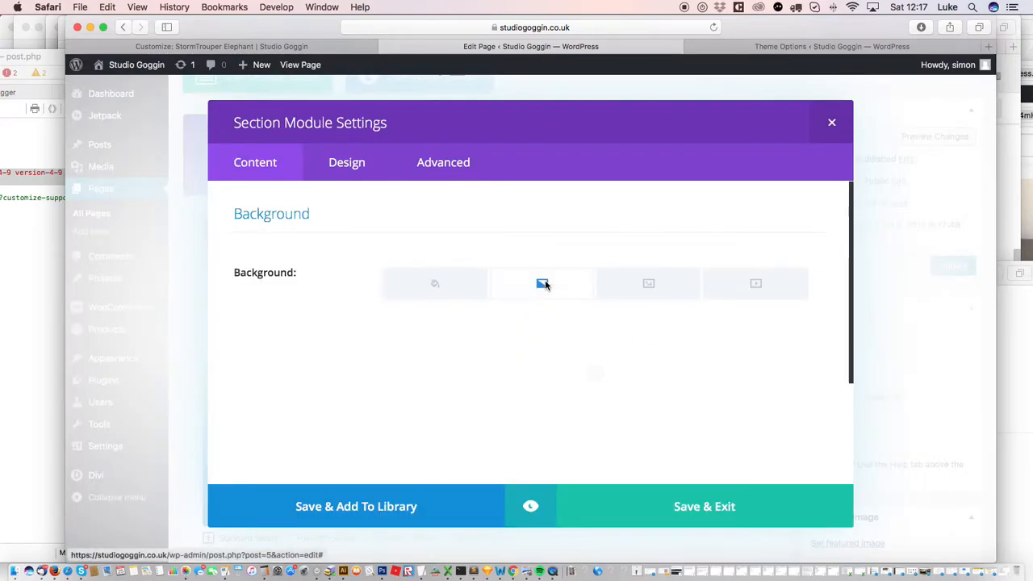
pyautogui.click(598, 373)
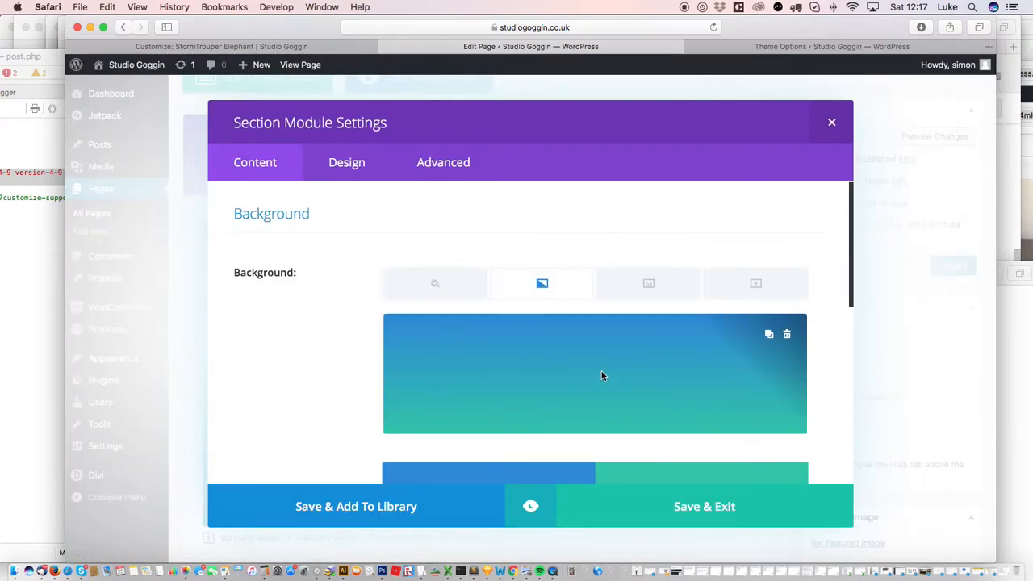
pyautogui.click(650, 286)
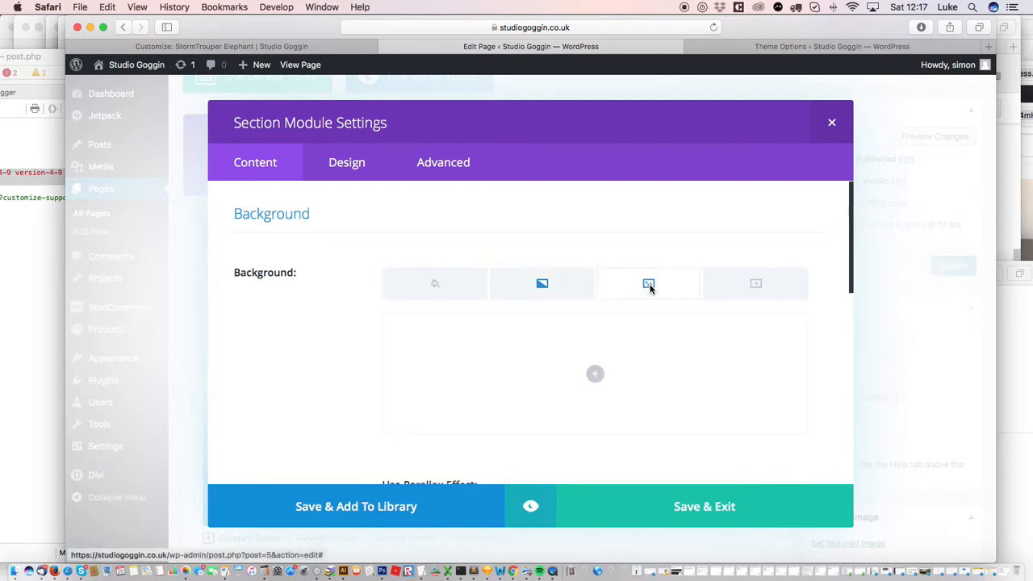
pyautogui.click(598, 373)
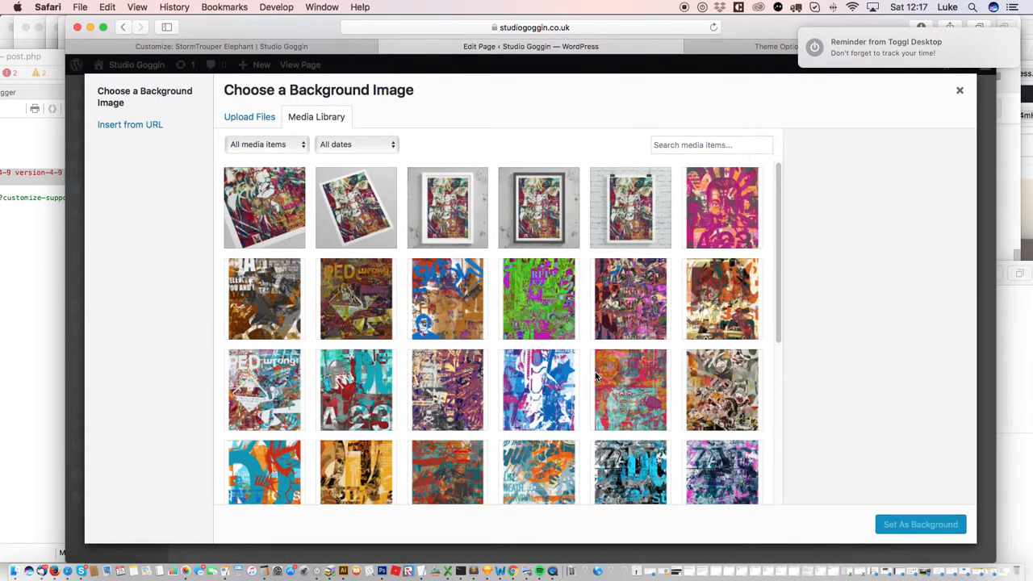
pyautogui.click(341, 295)
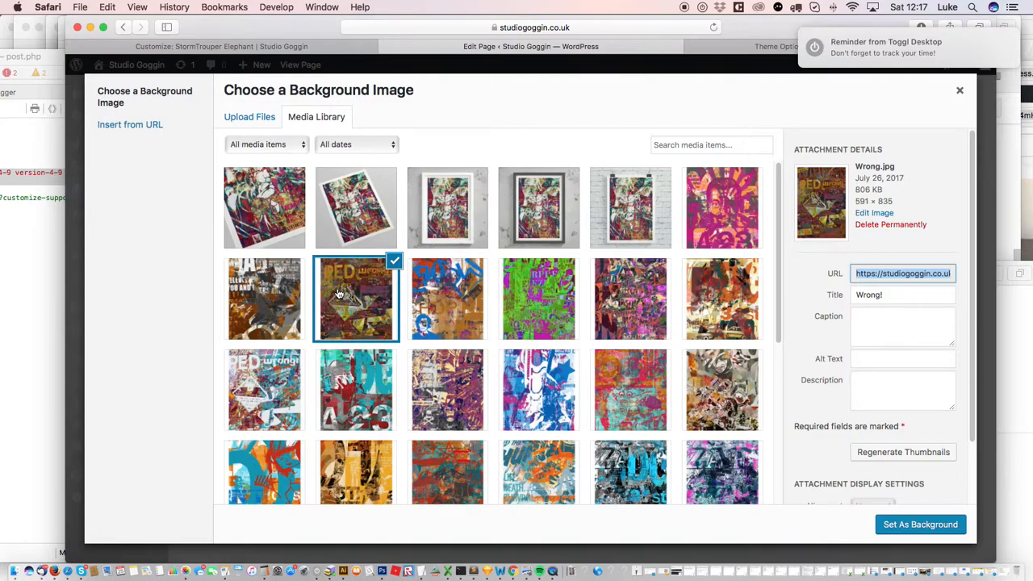
pyautogui.click(710, 300)
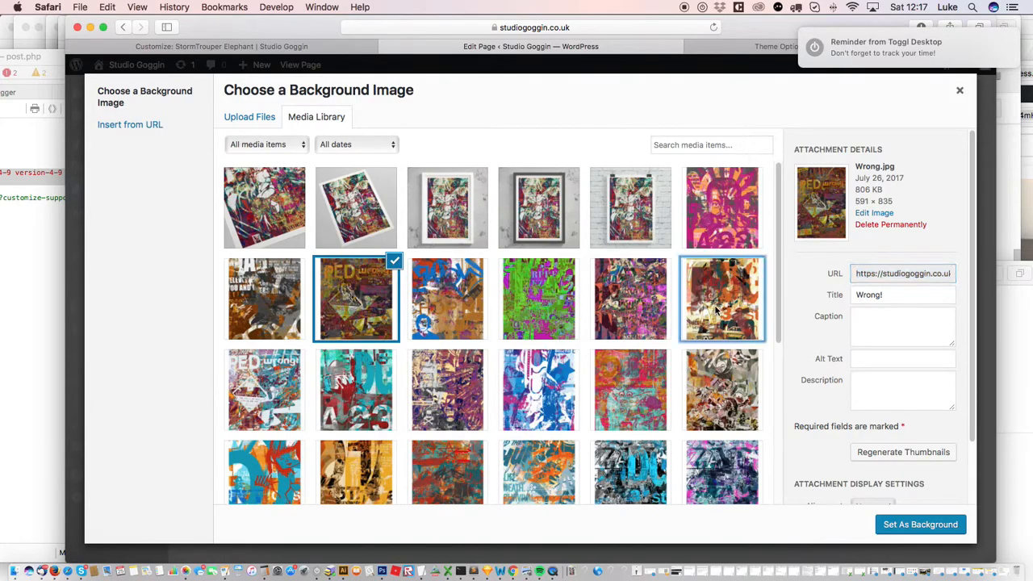
pyautogui.click(264, 213)
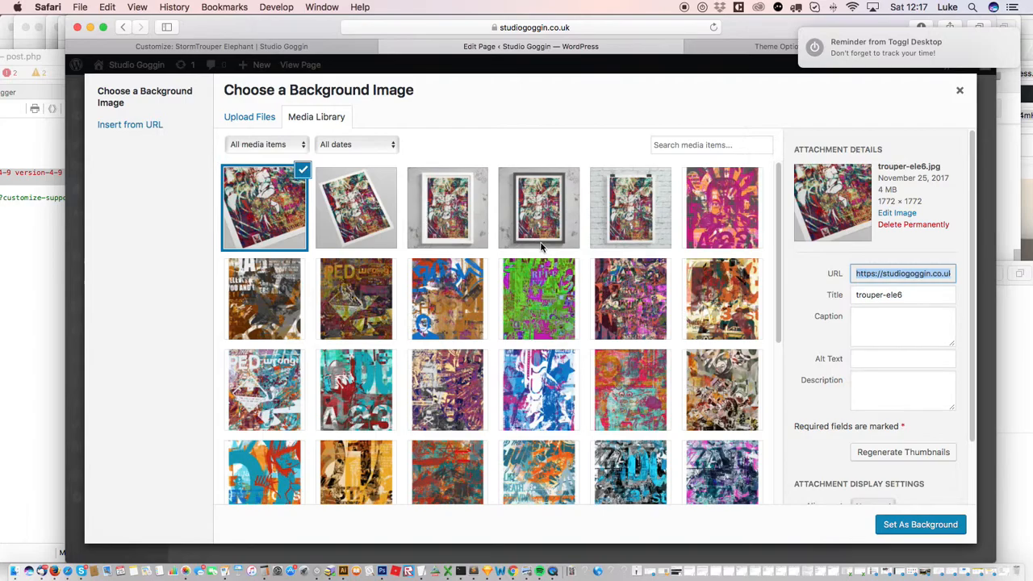
pyautogui.click(920, 525)
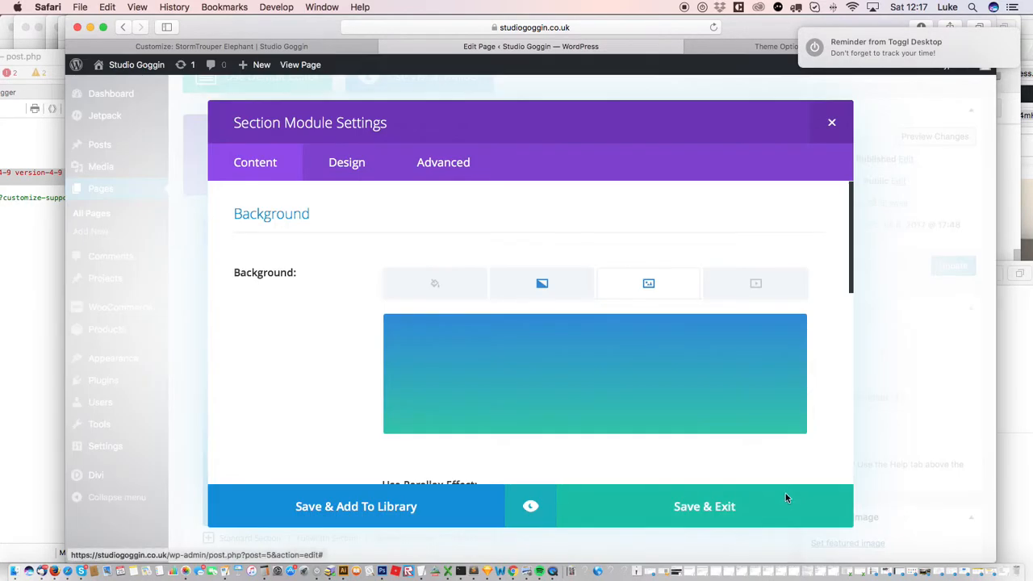
# - Save the fullwidth section's background and add the custom CSS min-height:300px!important; to the section's main element
pyautogui.click(739, 505)
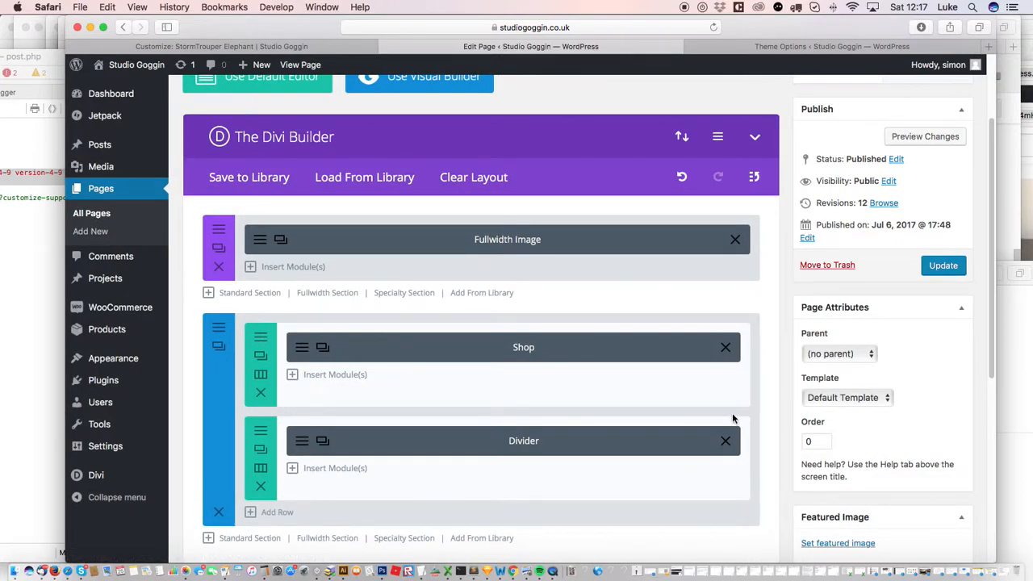
pyautogui.click(219, 229)
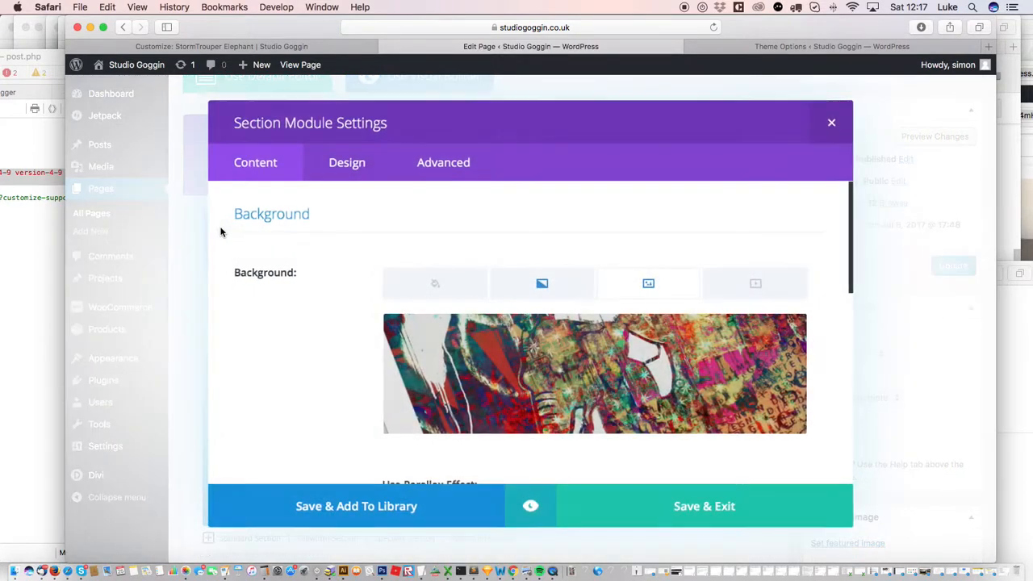
pyautogui.click(468, 166)
pyautogui.moveTo(848, 260); pyautogui.dragTo(850, 345)
pyautogui.click(756, 350)
pyautogui.write('min-height')
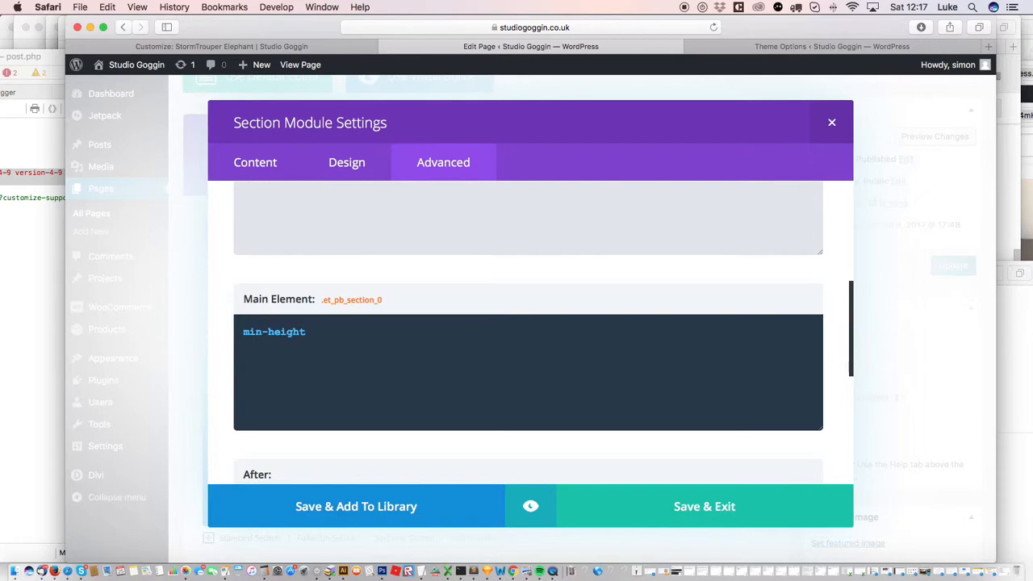
pyautogui.write(':300px!important;')
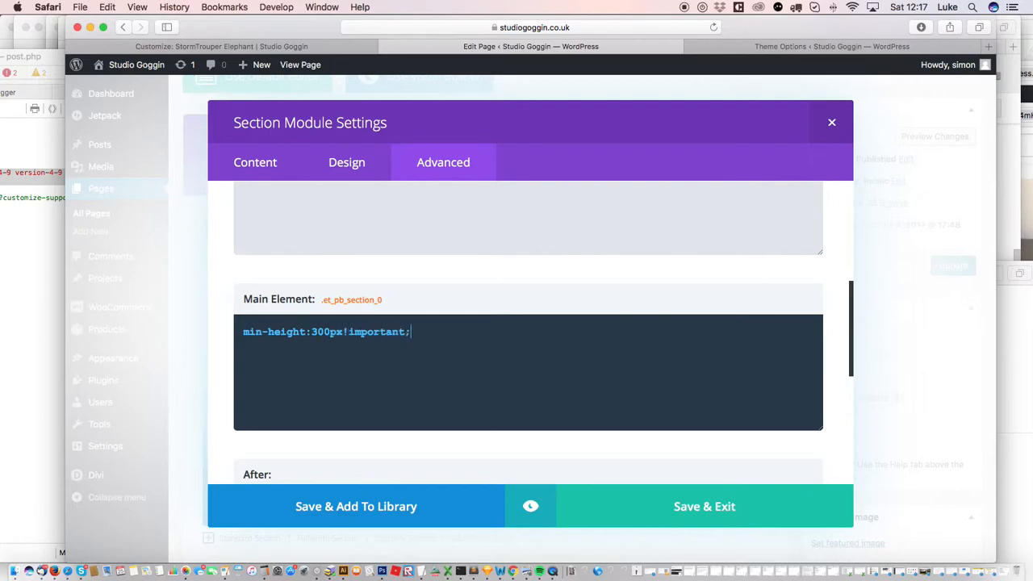
pyautogui.click(783, 513)
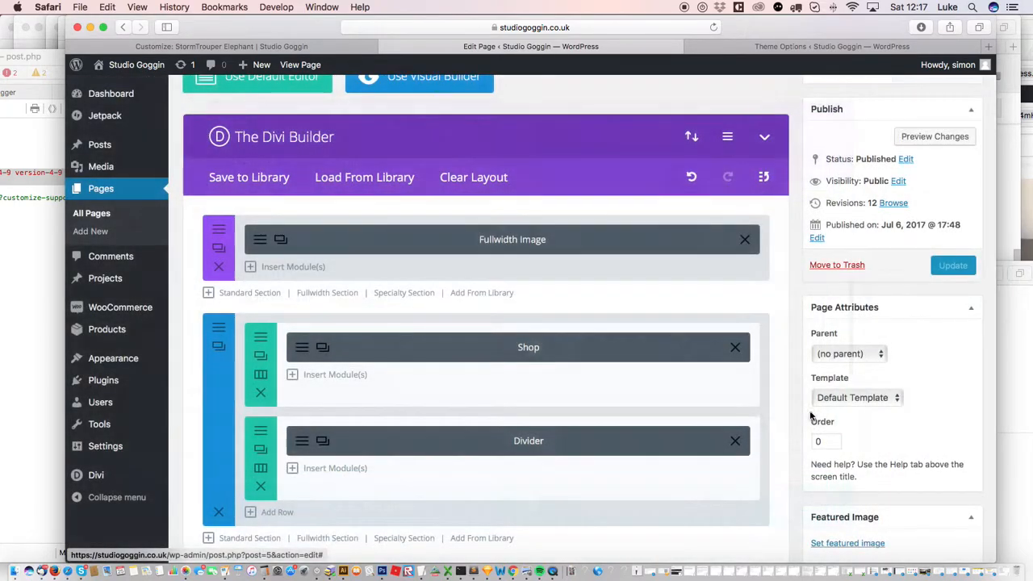
# - Set the fullwidth section's top custom padding to 100 and save the section settings
pyautogui.click(219, 230)
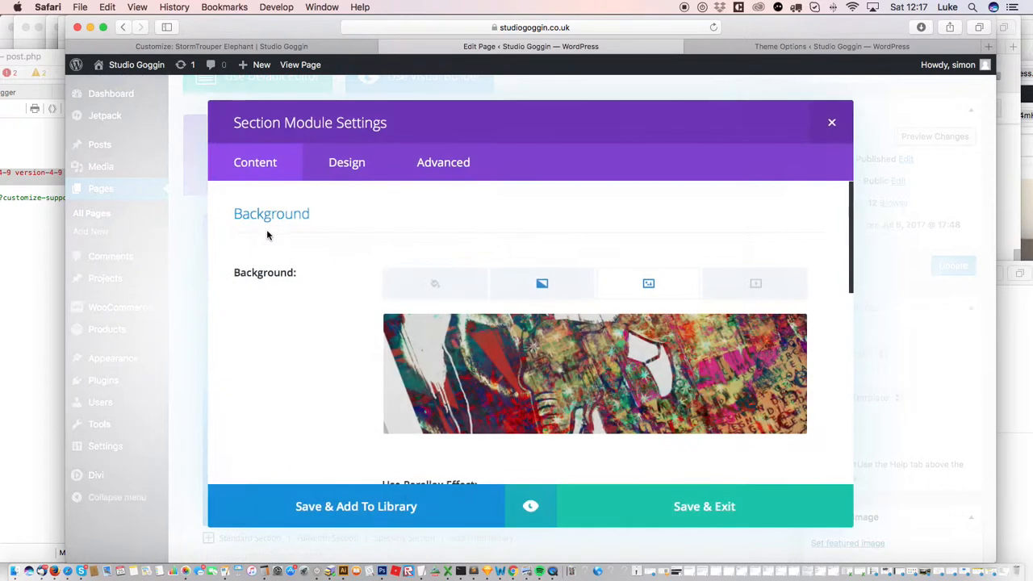
pyautogui.click(347, 169)
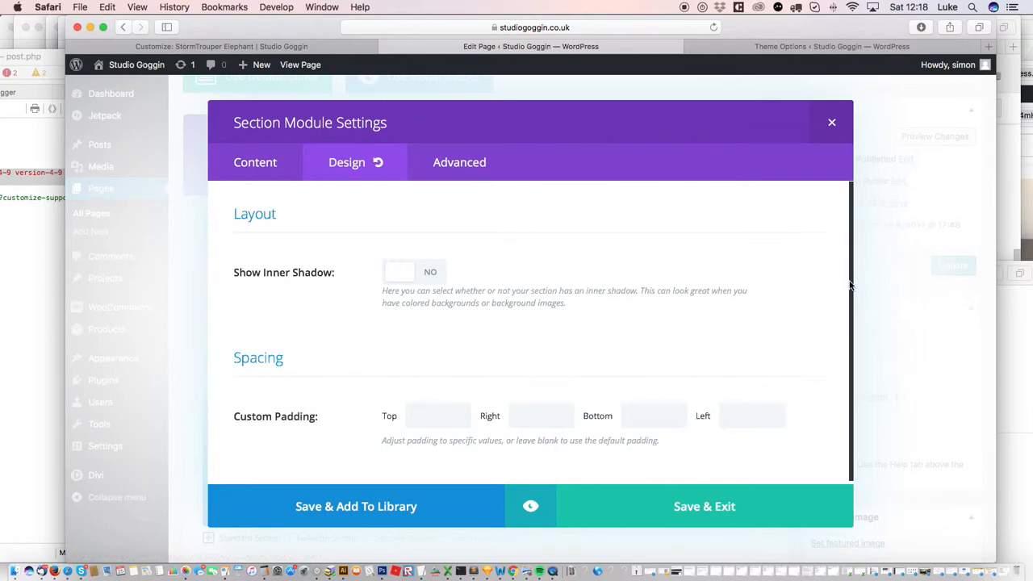
pyautogui.scroll(-1, 842, 288)
pyautogui.click(447, 414)
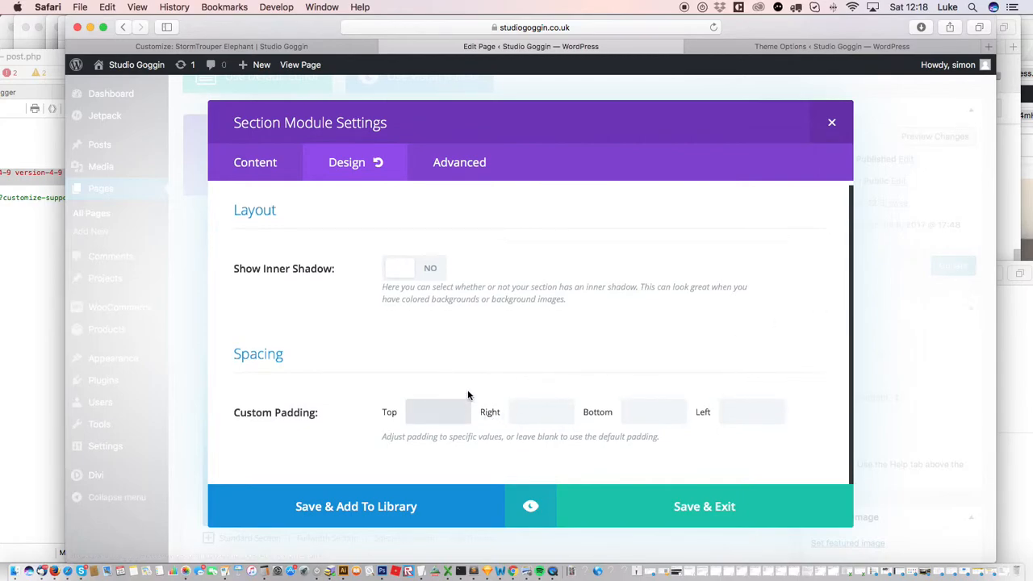
pyautogui.write('100')
pyautogui.click(629, 517)
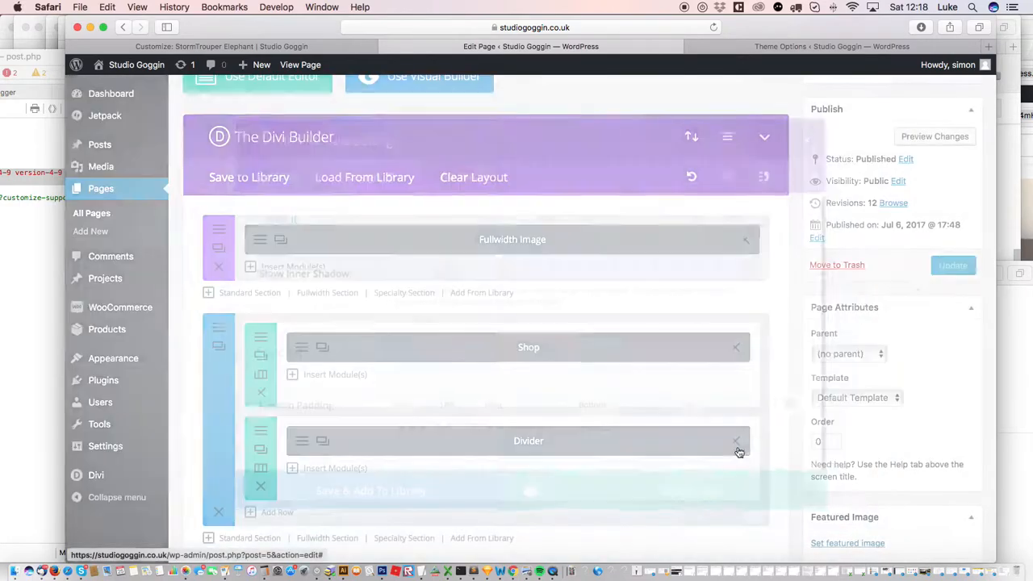
# - Update the HOME page, view its header image on the live site, and return to the page editor
pyautogui.click(942, 274)
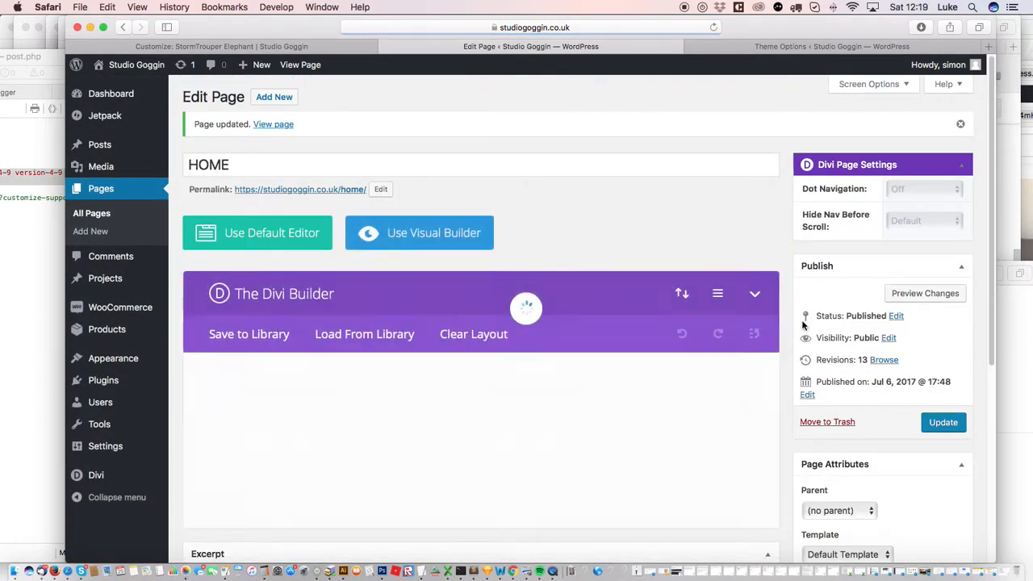
pyautogui.click(321, 189)
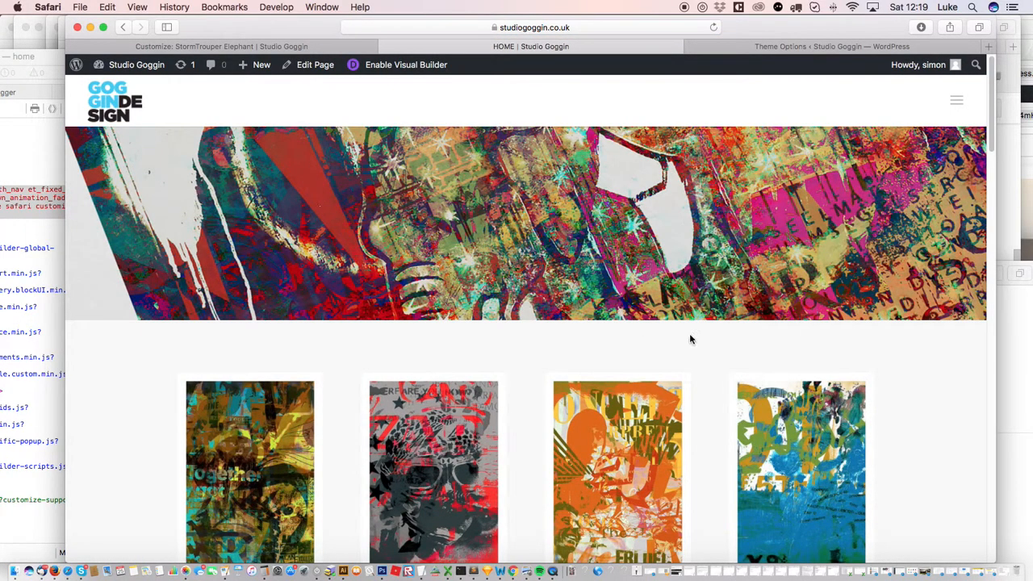
pyautogui.moveTo(992, 146); pyautogui.dragTo(989, 89)
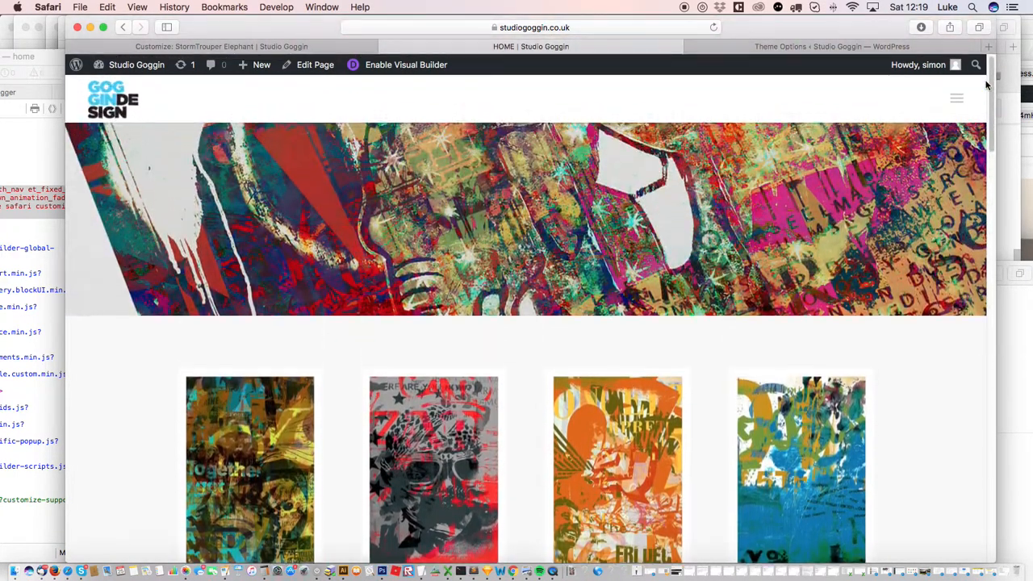
pyautogui.click(326, 66)
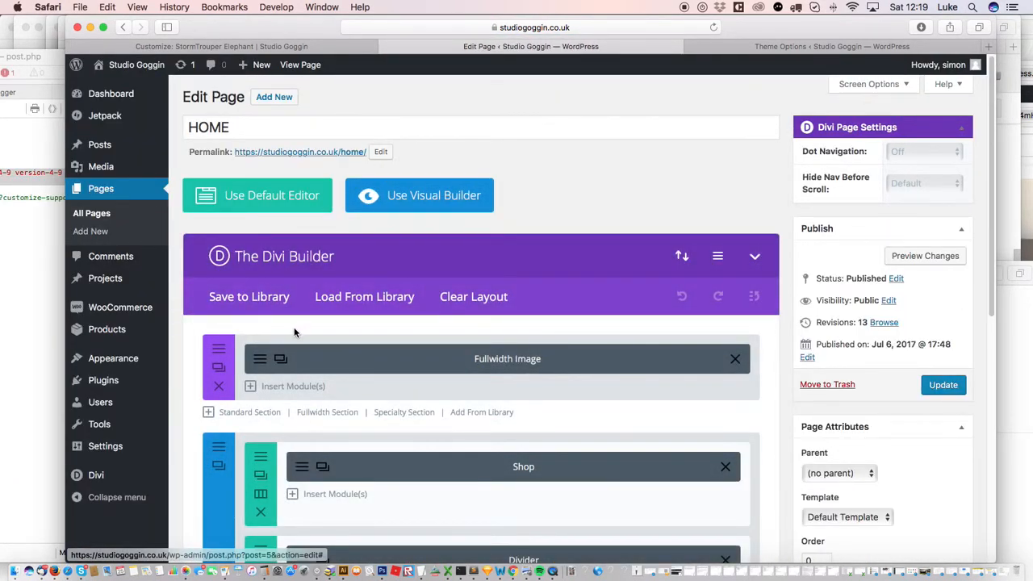
# - Examine the Fullwidth Image module's content, design and advanced settings for a background or parallax option, and close them
pyautogui.click(259, 360)
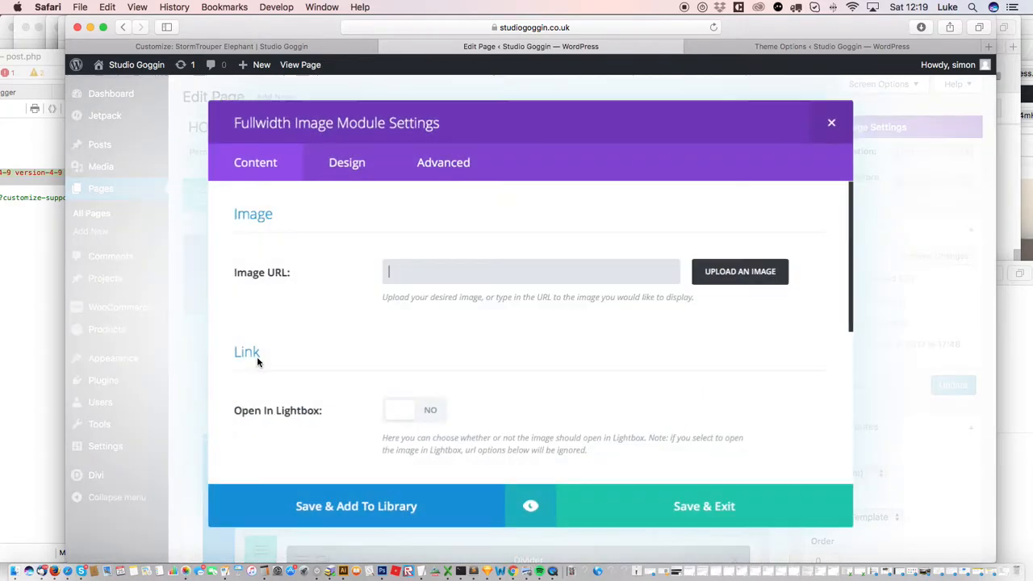
pyautogui.moveTo(851, 216); pyautogui.dragTo(392, 219)
pyautogui.click(355, 162)
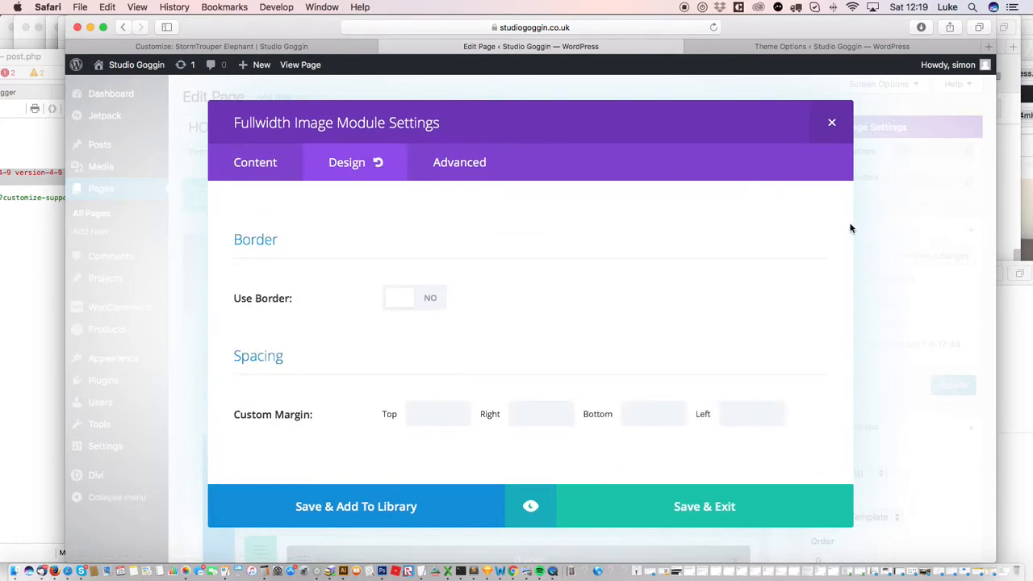
pyautogui.moveTo(690, 251); pyautogui.dragTo(513, 248)
pyautogui.click(462, 166)
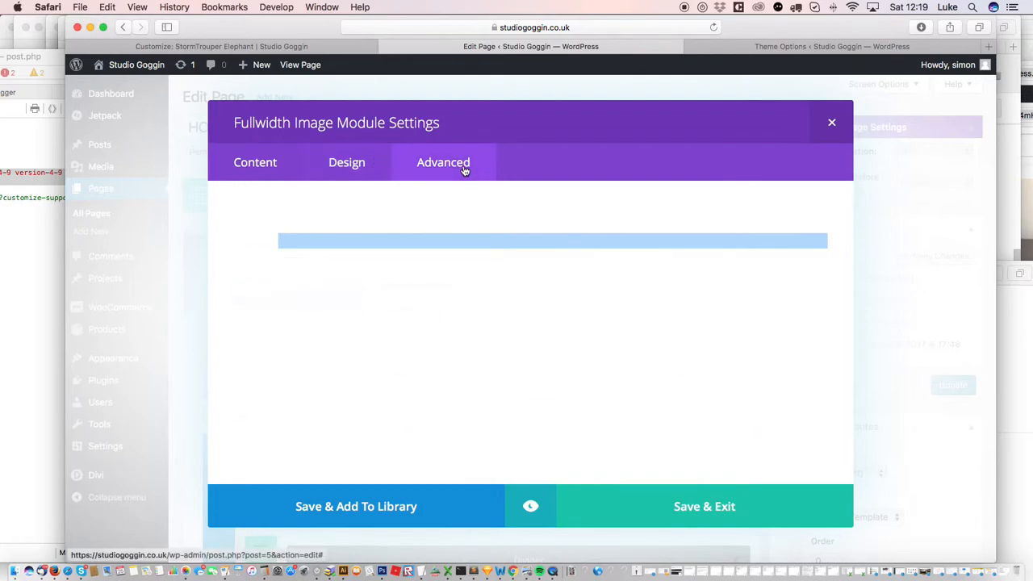
pyautogui.moveTo(476, 214); pyautogui.dragTo(473, 120)
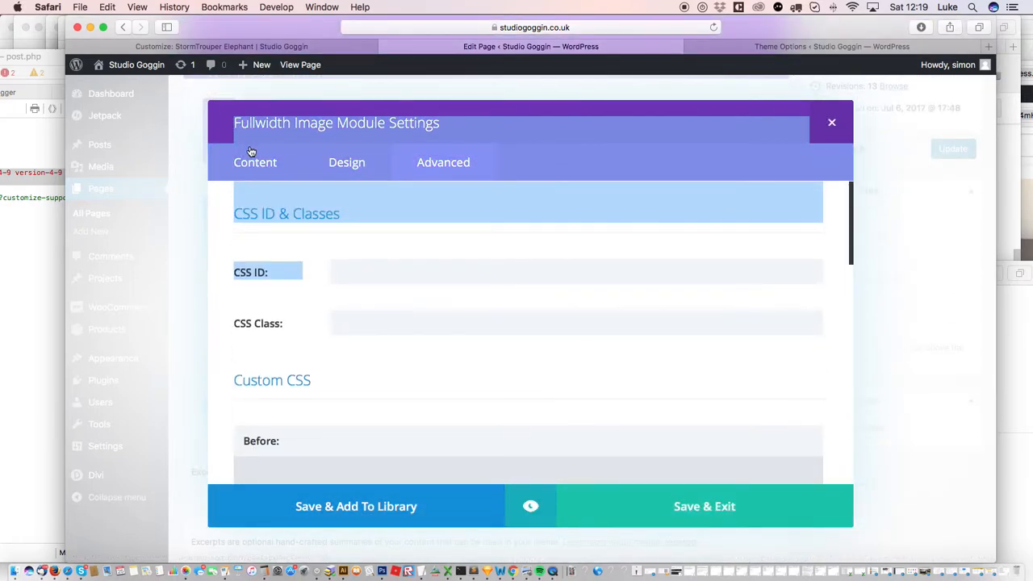
pyautogui.click(242, 162)
pyautogui.moveTo(395, 235); pyautogui.dragTo(433, 164)
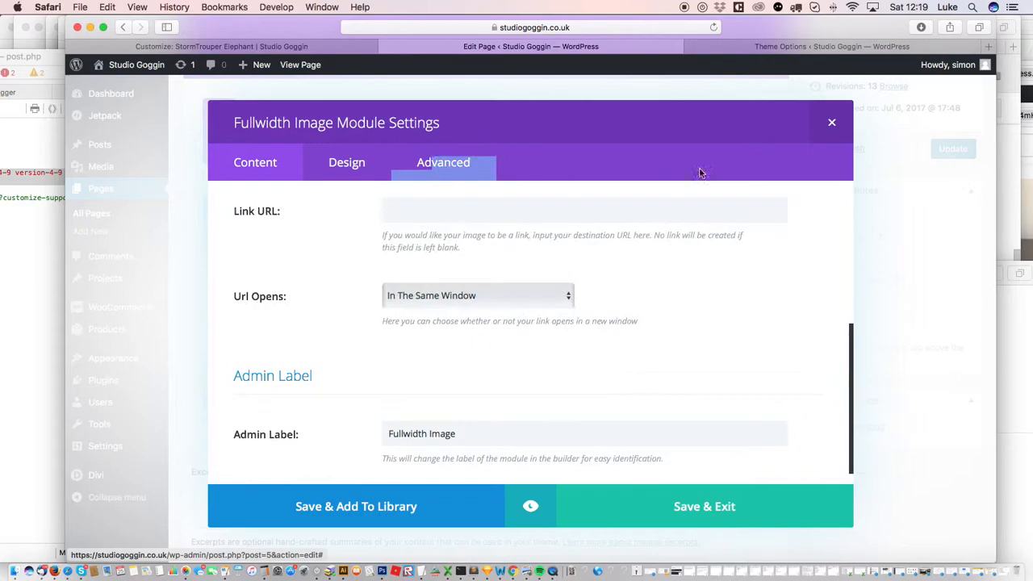
pyautogui.click(833, 123)
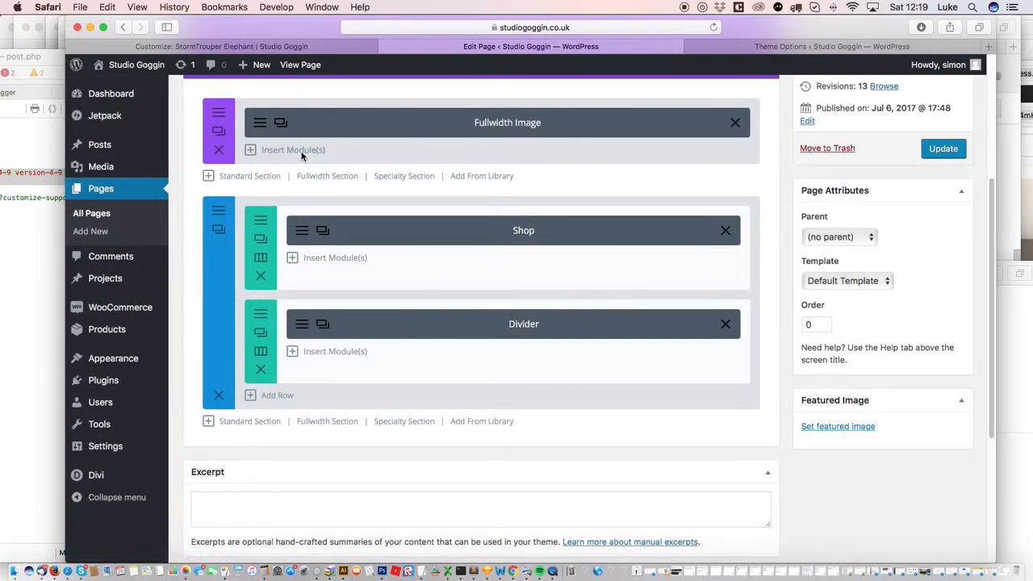
# - Insert a Fullwidth Header module into the fullwidth section, choosing fullscreen and centered text and logo orientation, and close its settings
pyautogui.click(297, 149)
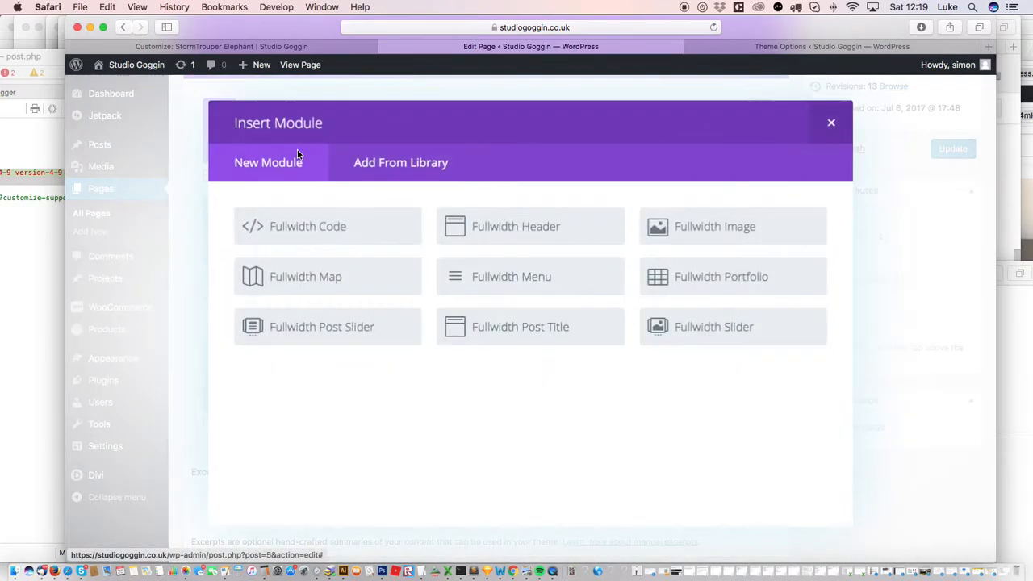
pyautogui.click(543, 228)
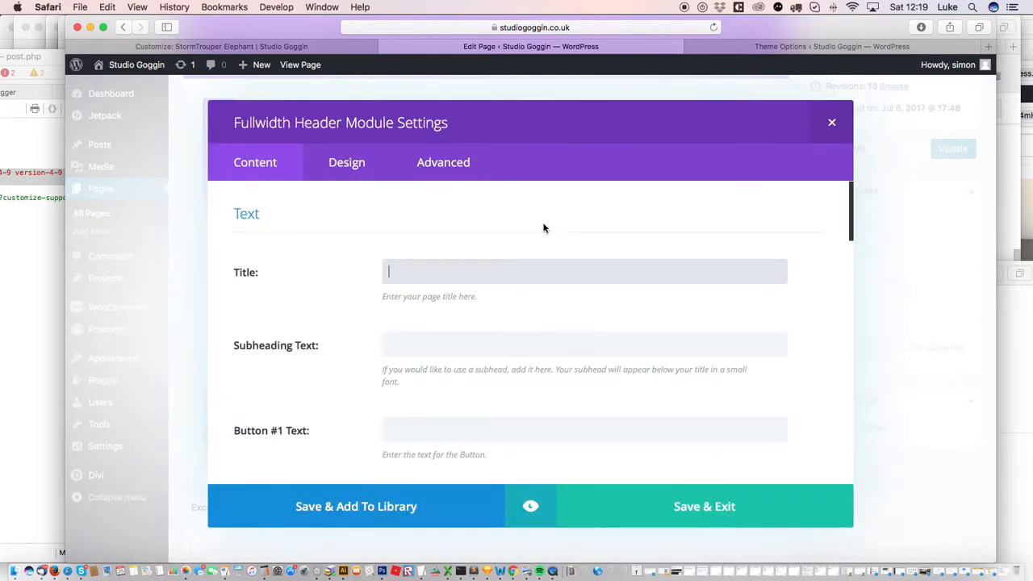
pyautogui.click(346, 164)
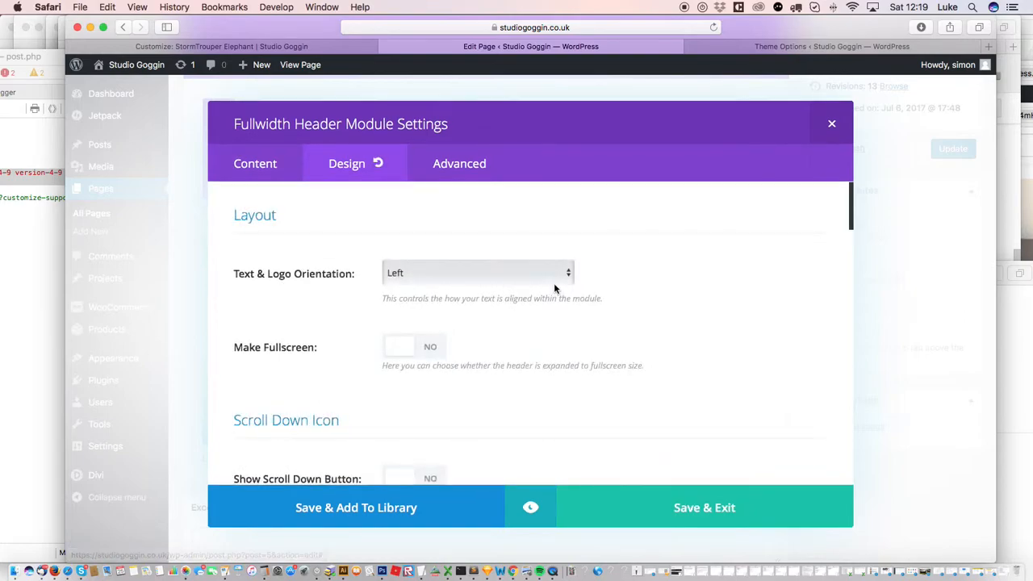
pyautogui.click(403, 347)
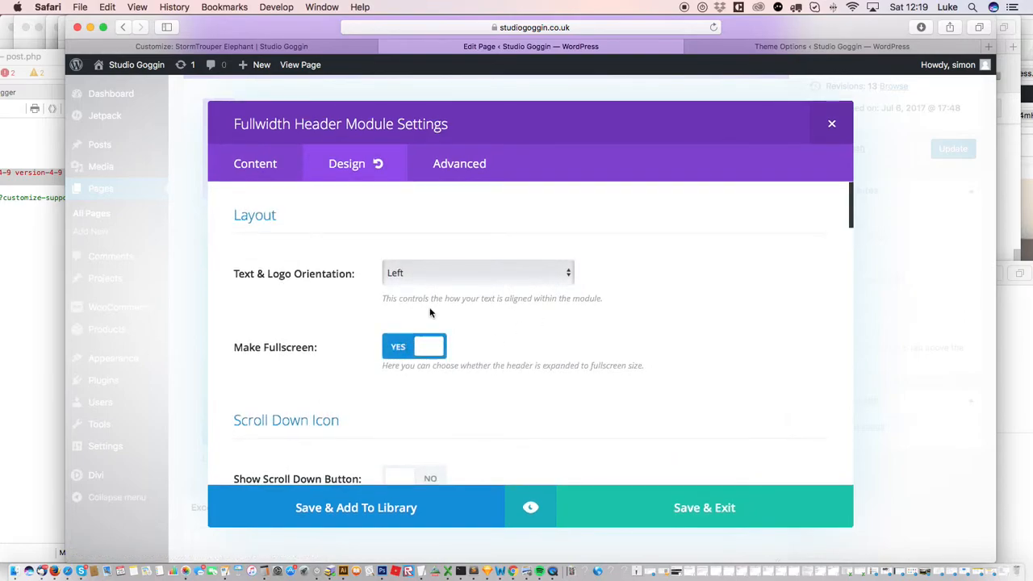
pyautogui.click(443, 276)
pyautogui.click(452, 284)
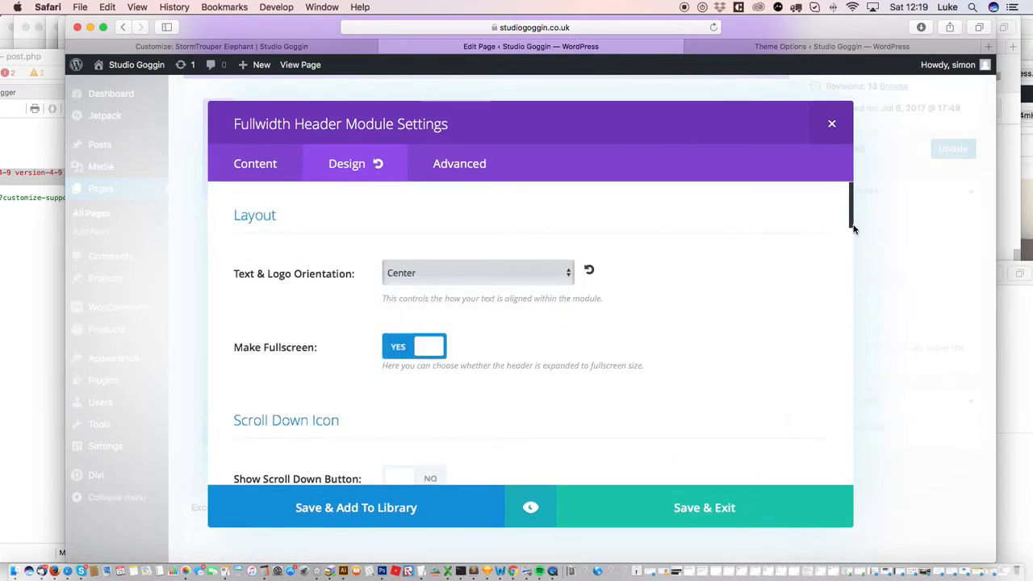
pyautogui.scroll(-4, 853, 229)
pyautogui.moveTo(852, 240); pyautogui.dragTo(795, 205)
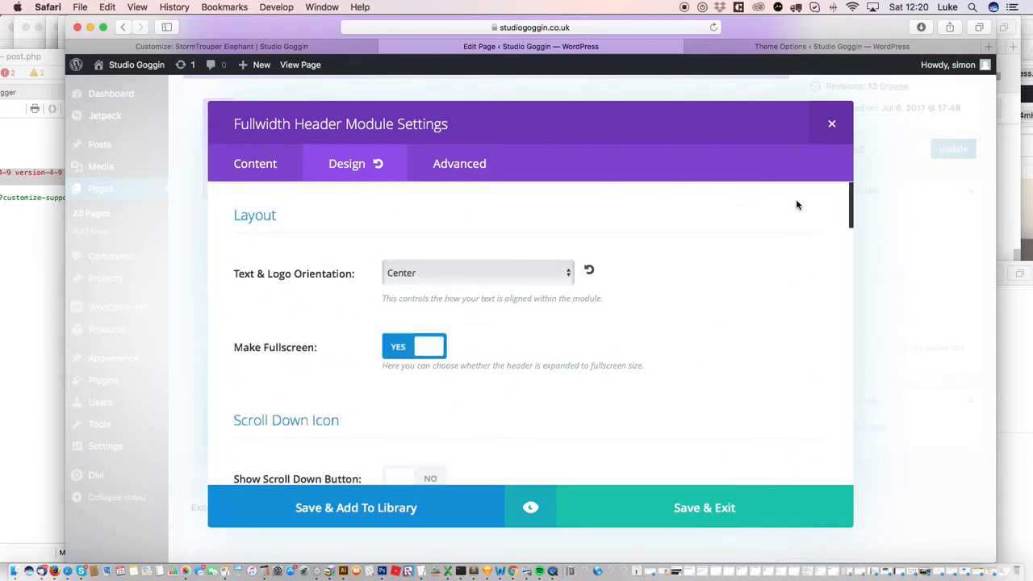
pyautogui.click(260, 166)
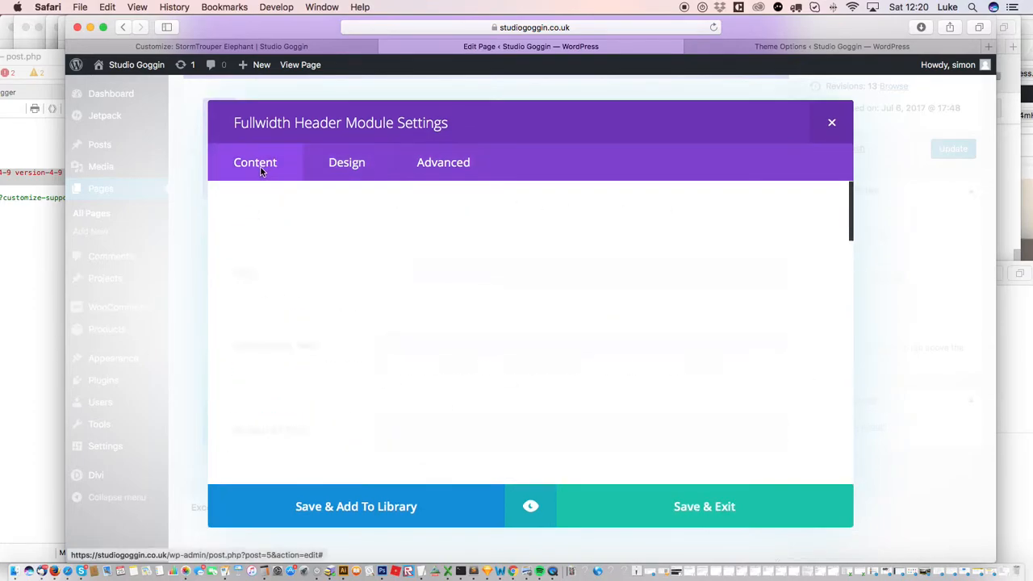
pyautogui.moveTo(852, 220); pyautogui.dragTo(791, 168)
pyautogui.click(832, 123)
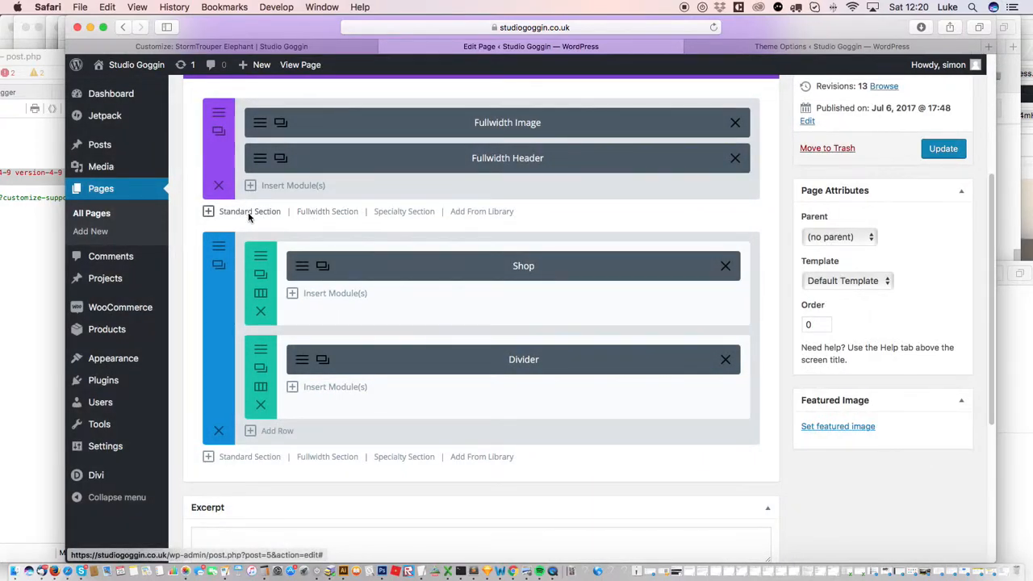
# - Add a standard section with an Image module below the fullwidth section and review the module's design and content options
pyautogui.click(249, 211)
pyautogui.click(286, 235)
pyautogui.click(367, 266)
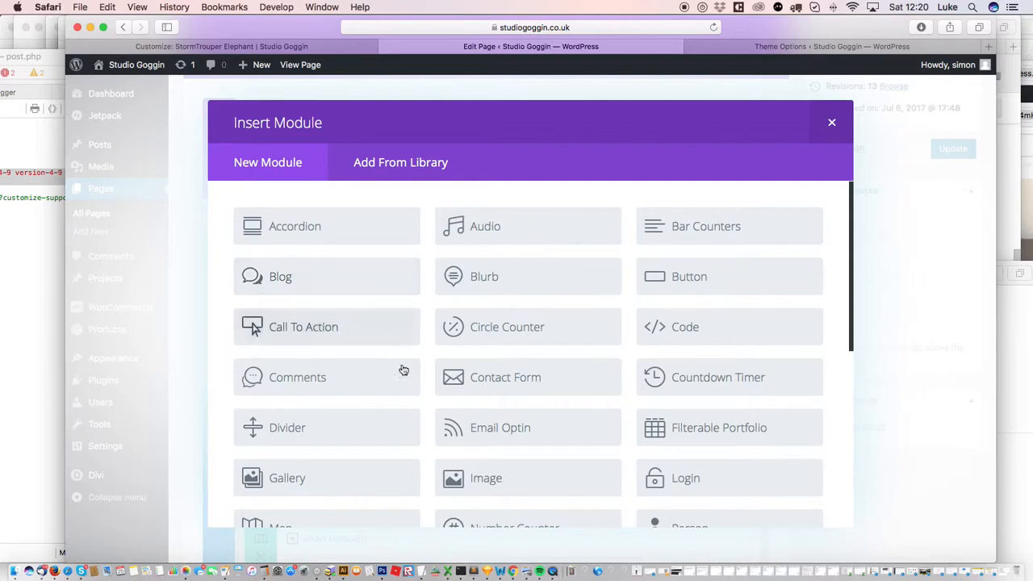
pyautogui.click(520, 481)
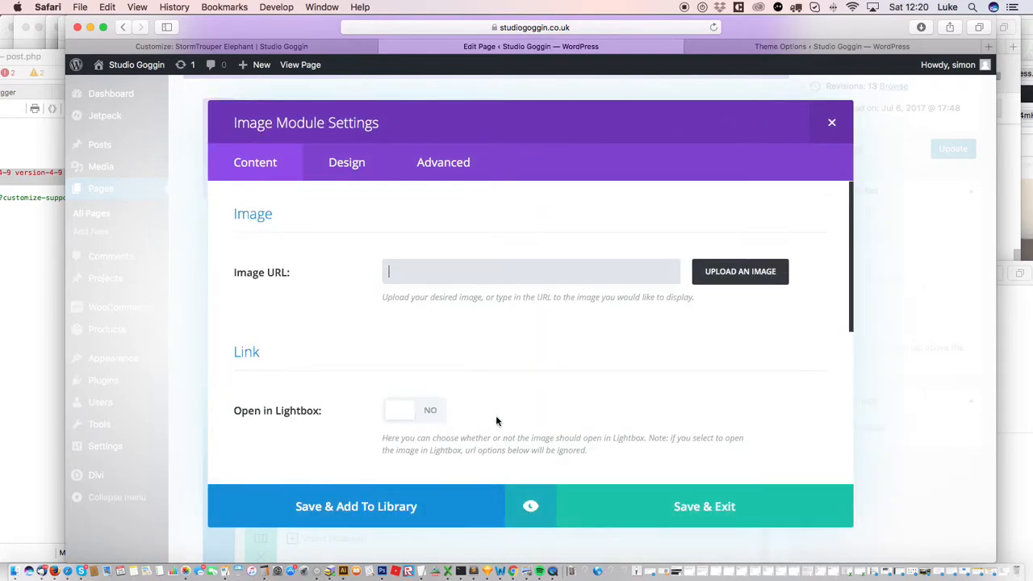
pyautogui.click(346, 162)
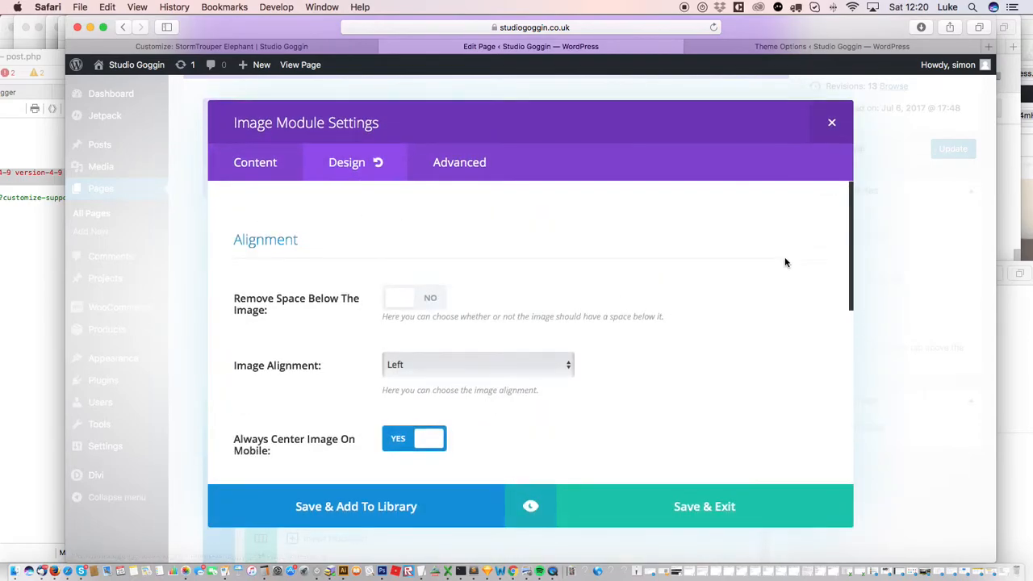
pyautogui.moveTo(849, 218); pyautogui.dragTo(786, 180)
pyautogui.click(251, 161)
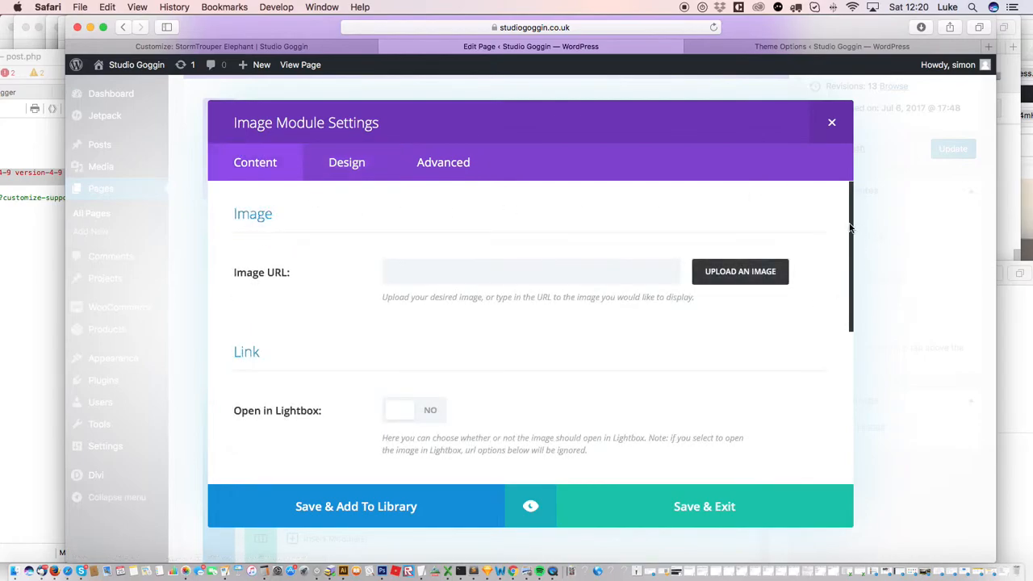
pyautogui.moveTo(850, 228); pyautogui.dragTo(828, 420)
# - Search Google in a new browser window for "divi parralax image full width"
pyautogui.click(80, 6)
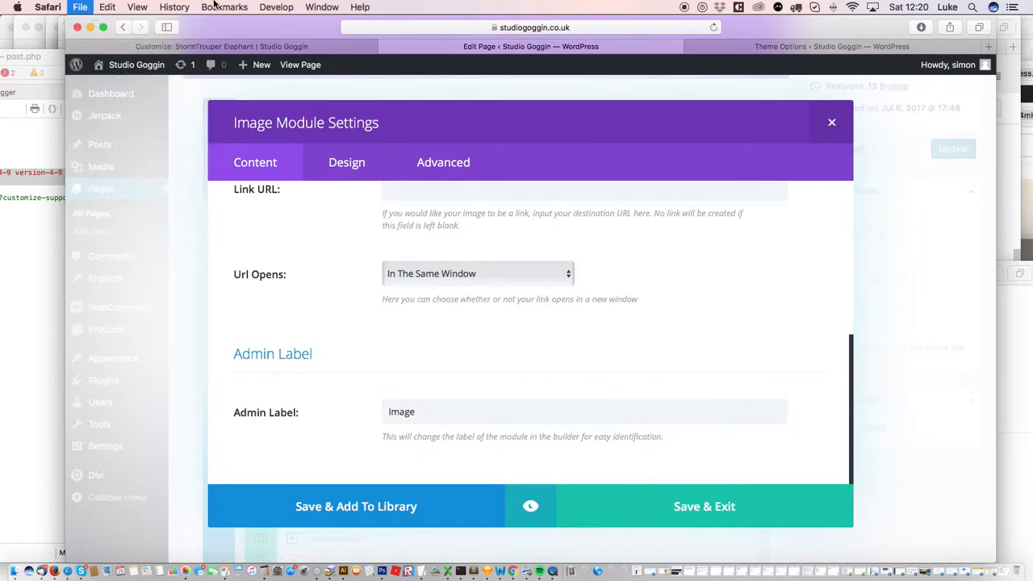
pyautogui.write('goog')
pyautogui.press('Return')
pyautogui.write('divi pa')
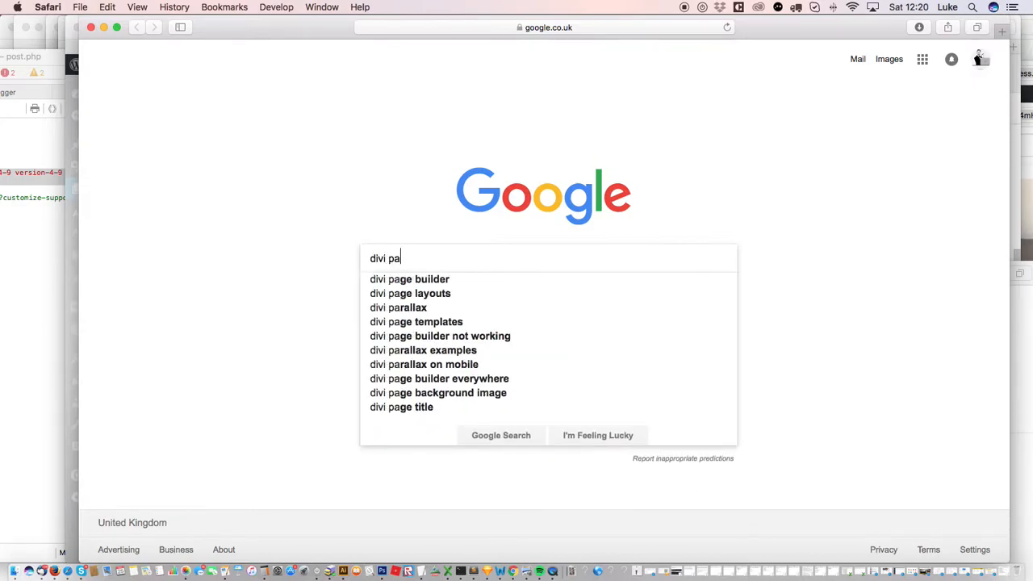
pyautogui.write('rralax image full width')
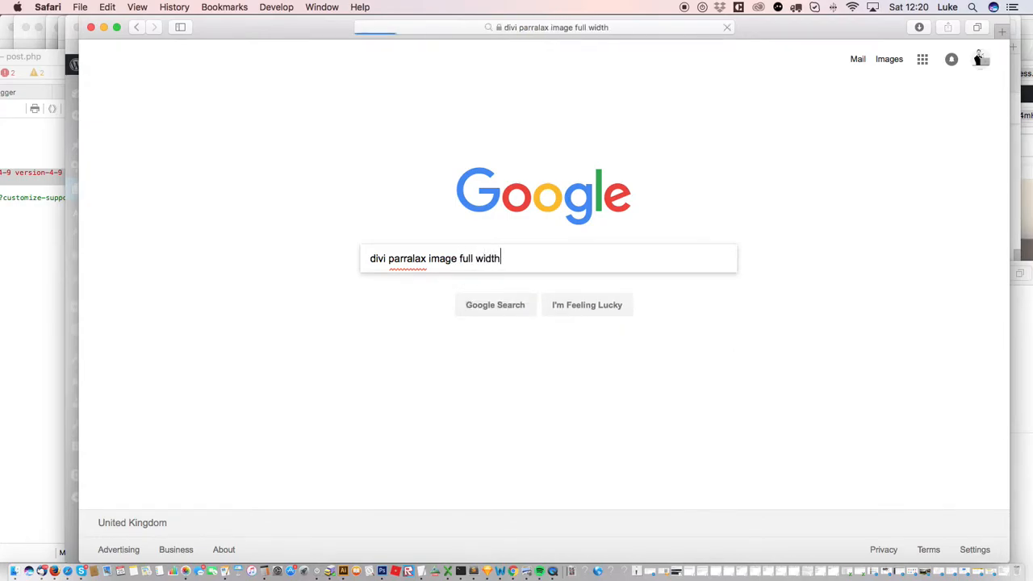
pyautogui.press('Return')
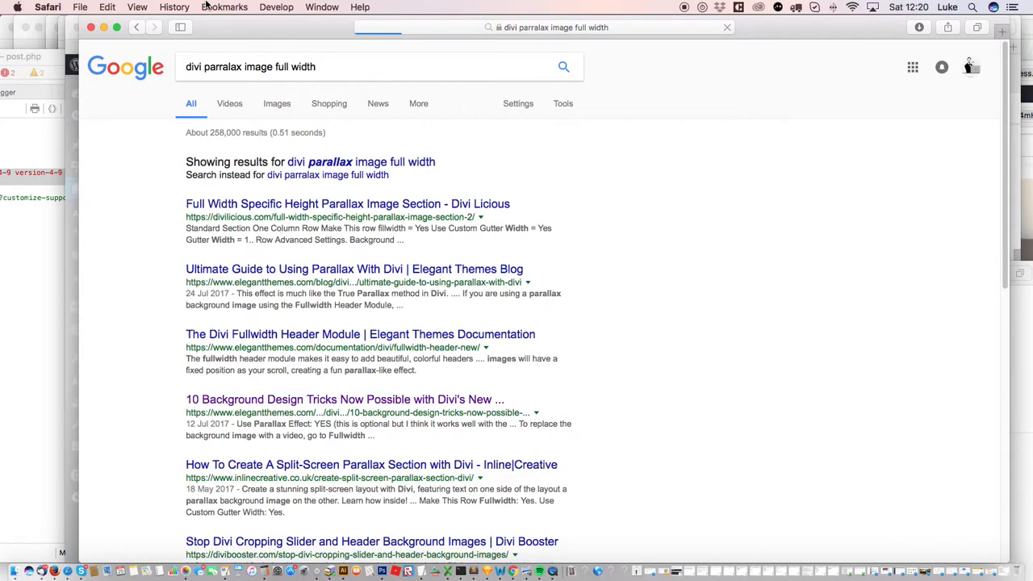
# - Open the Divi Licious article on full width specific height parallax image sections and read its row, section and module settings
pyautogui.click(342, 203)
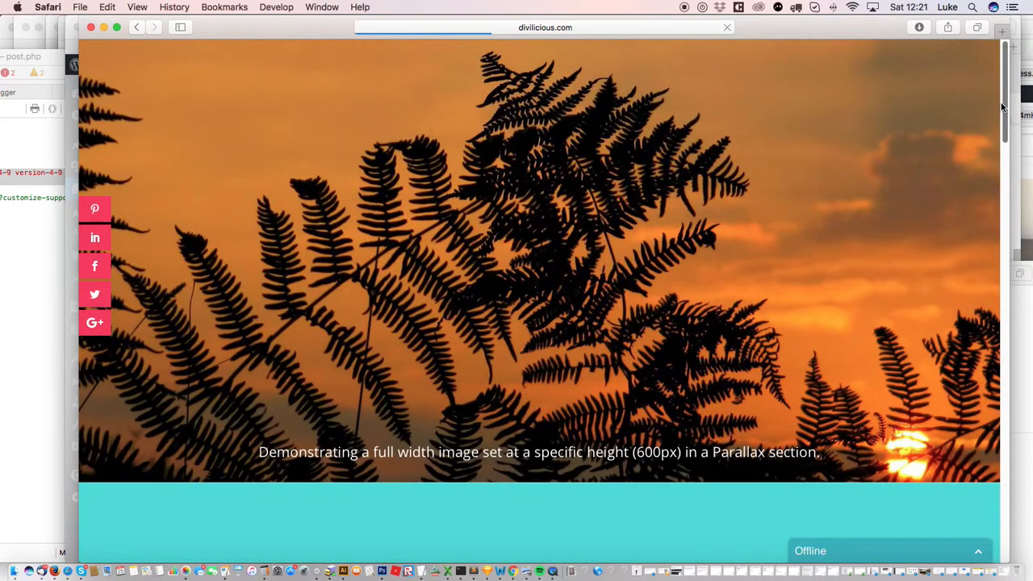
pyautogui.scroll(-10, 1005, 73)
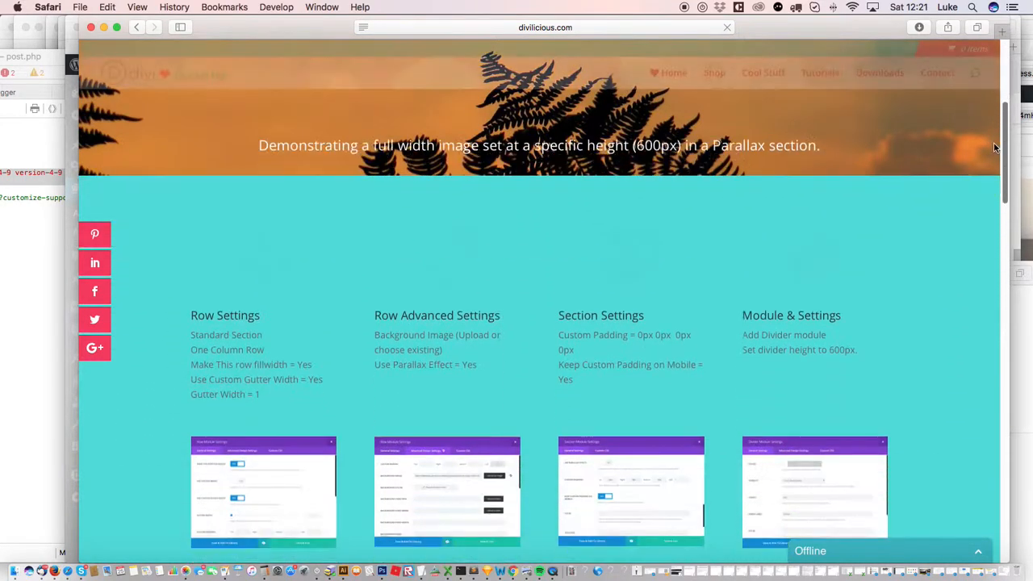
pyautogui.scroll(3, 988, 177)
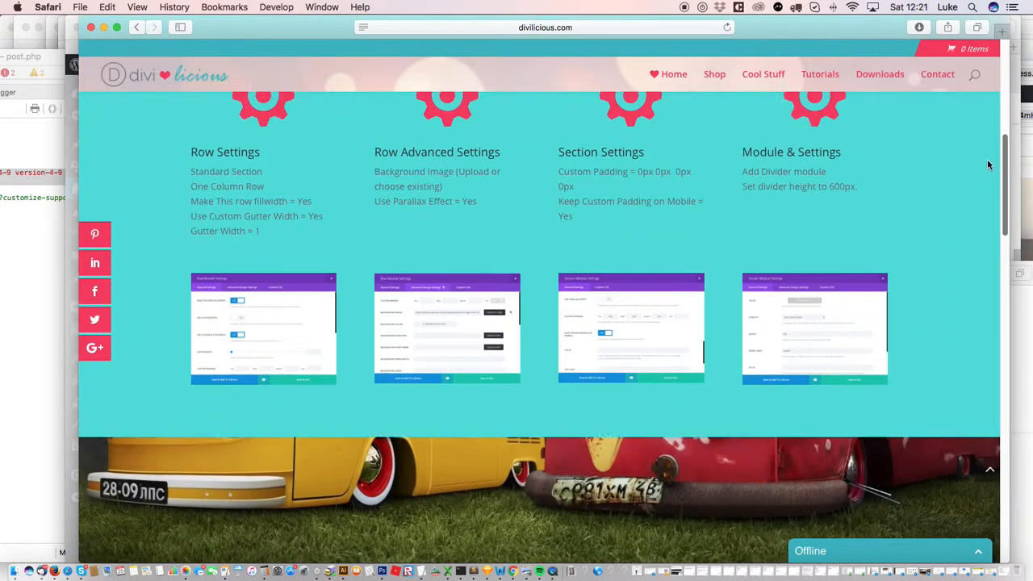
pyautogui.scroll(5, 982, 129)
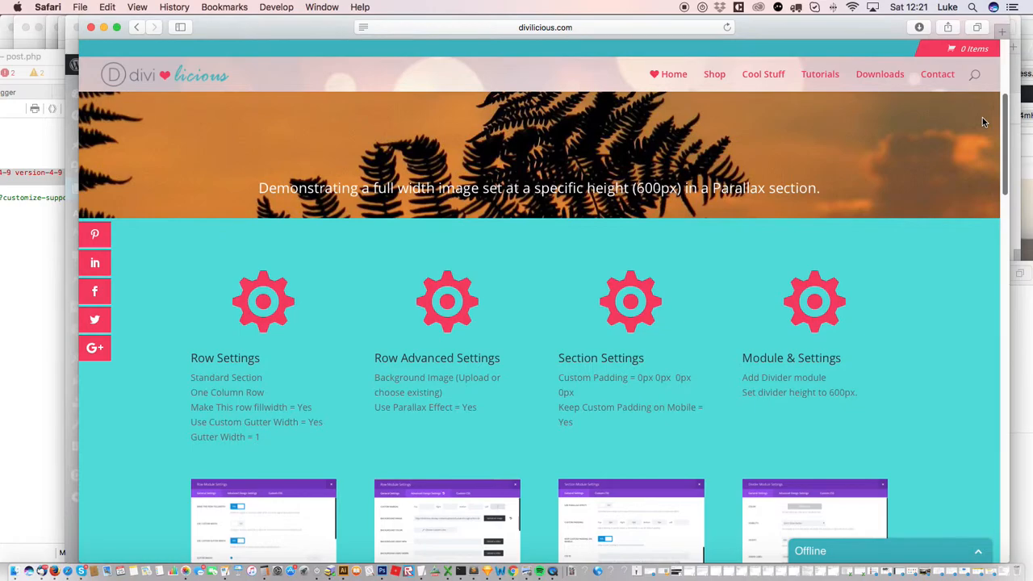
pyautogui.scroll(-2, 982, 135)
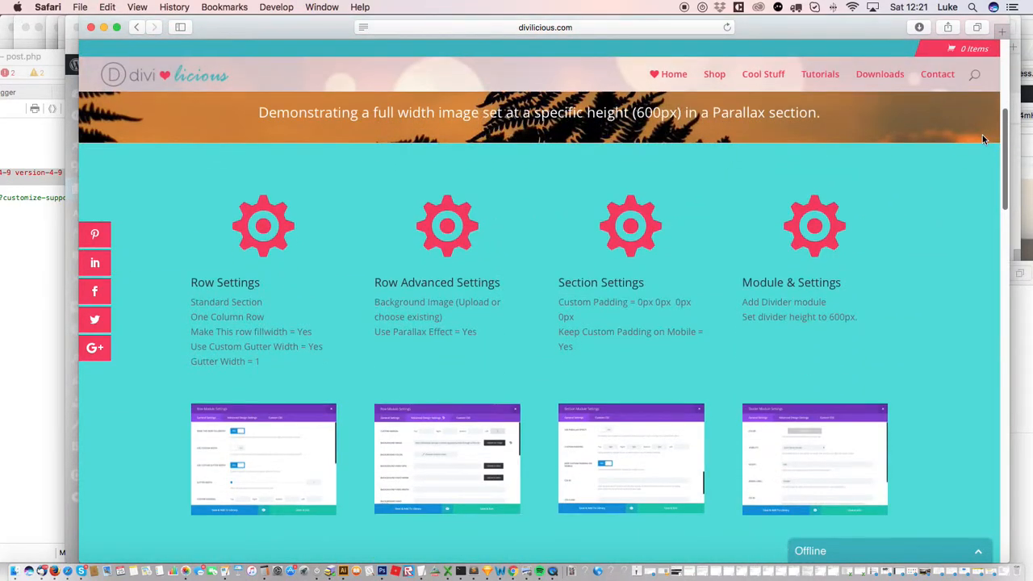
pyautogui.scroll(-3, 981, 142)
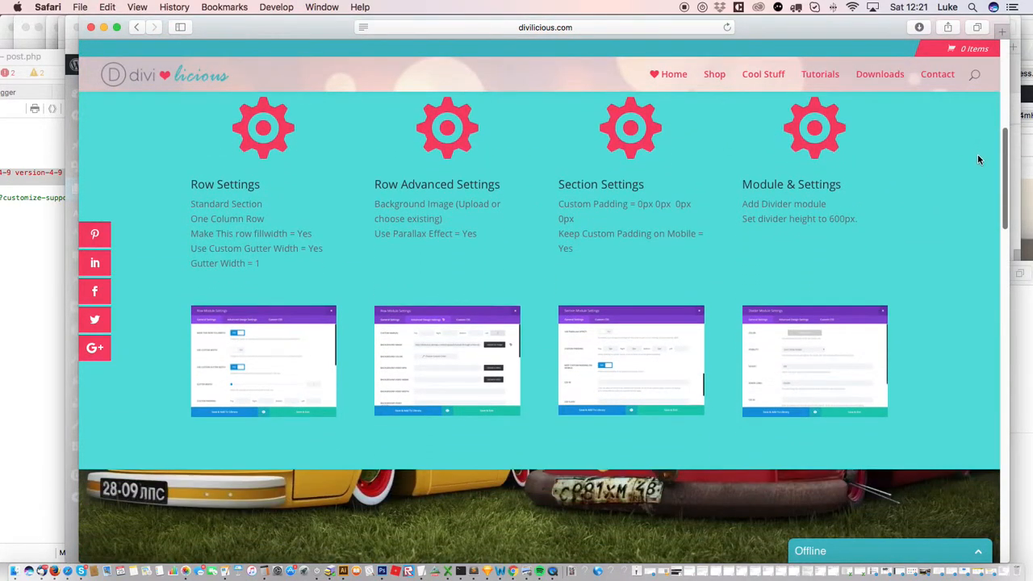
pyautogui.scroll(-5, 977, 159)
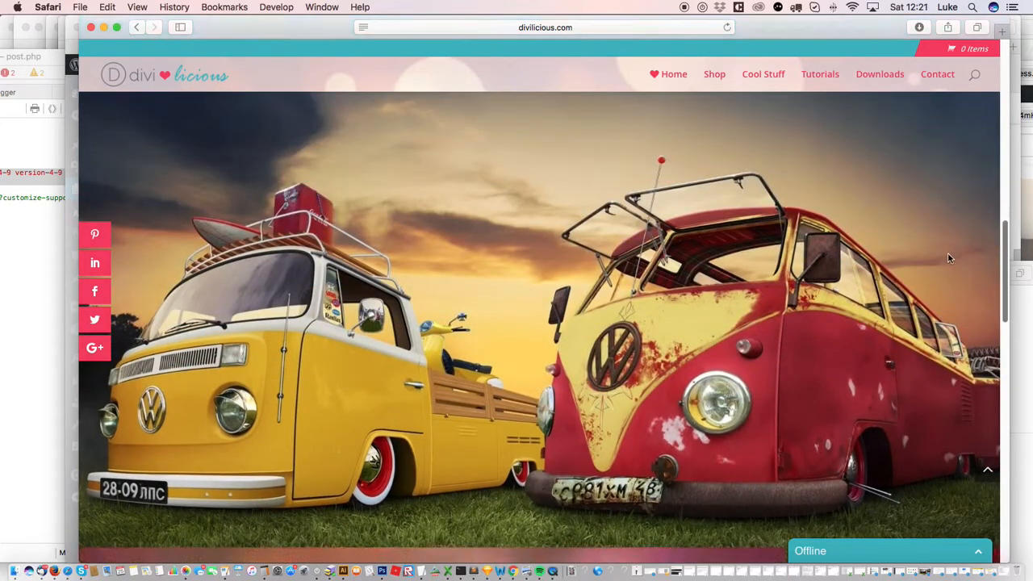
pyautogui.scroll(-10, 949, 259)
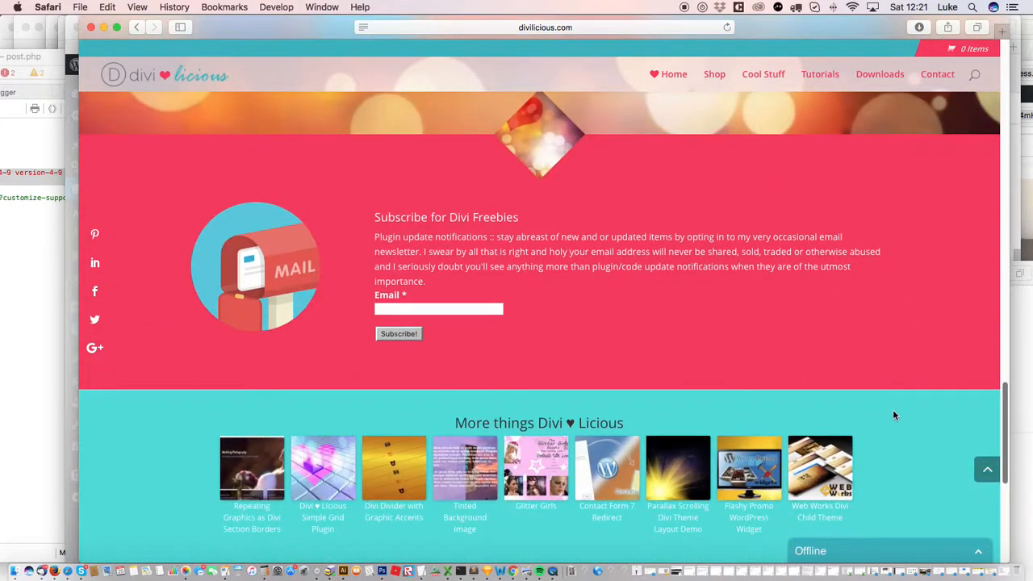
pyautogui.scroll(15, 893, 409)
pyautogui.scroll(-3, 866, 161)
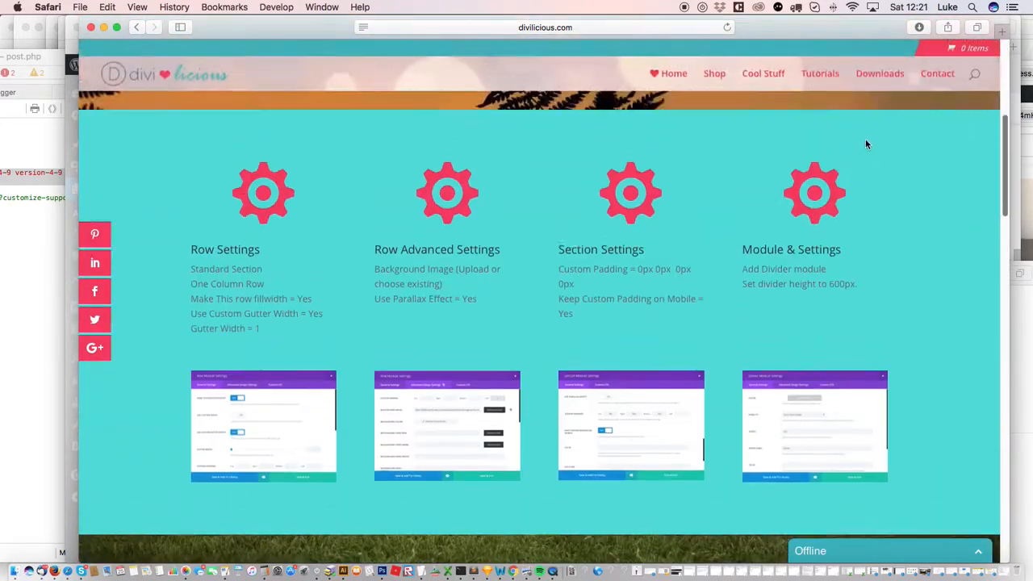
pyautogui.scroll(1, 866, 142)
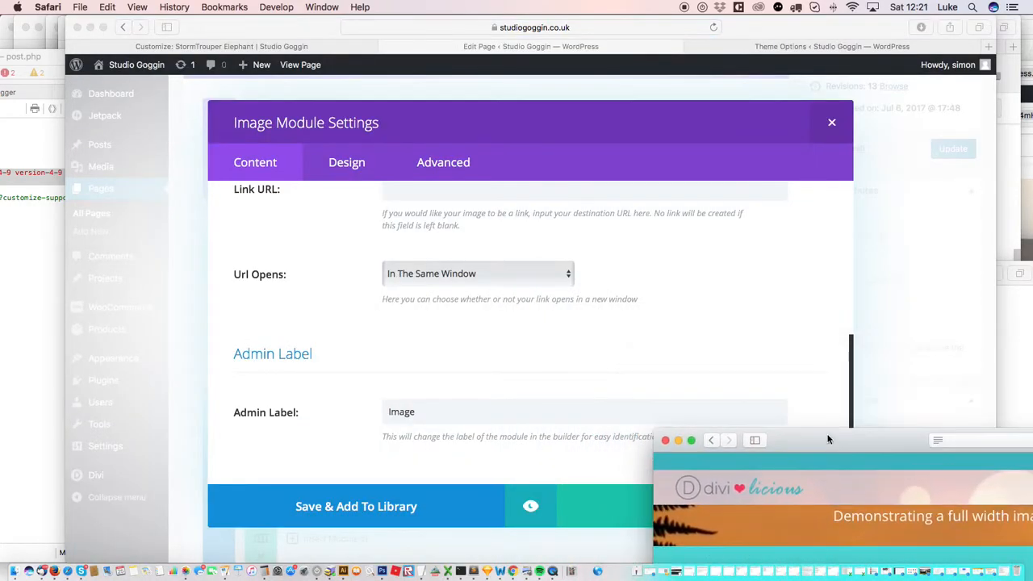
# - Close the Image module's settings, and save the fullwidth section with its background parallax effect enabled and True Parallax as the method
pyautogui.click(831, 121)
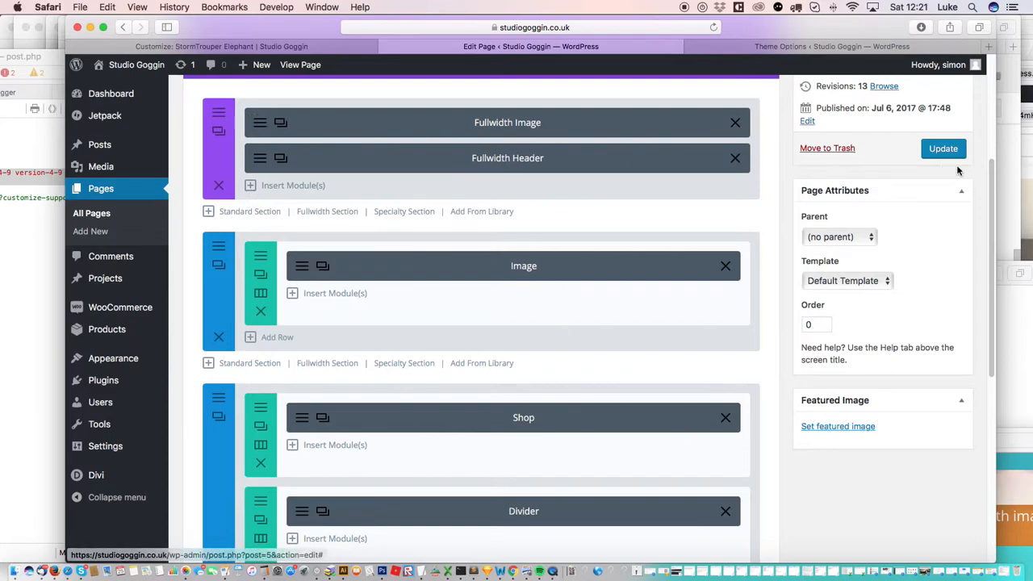
pyautogui.scroll(2, 991, 157)
pyautogui.scroll(2, 991, 157)
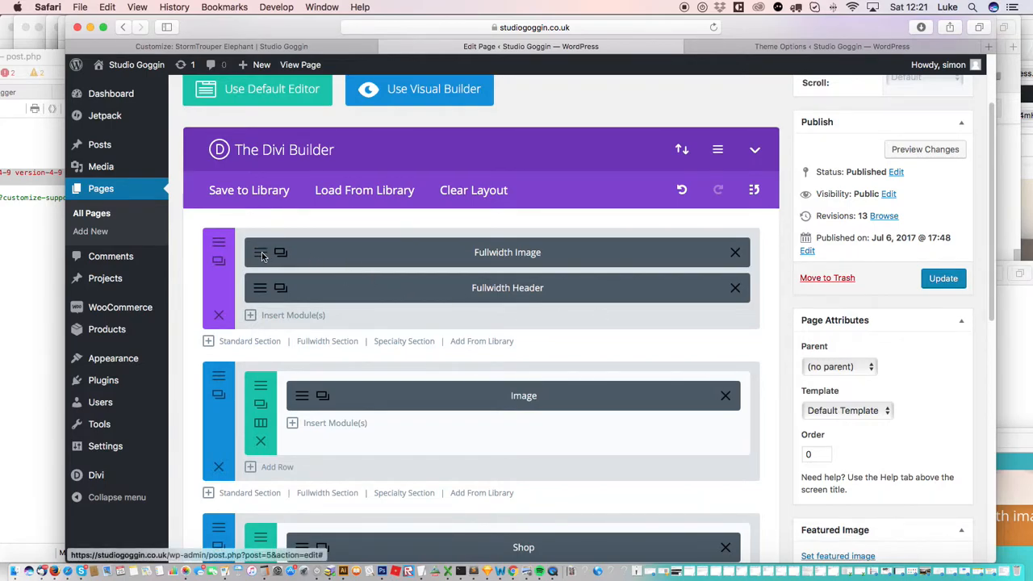
pyautogui.click(224, 246)
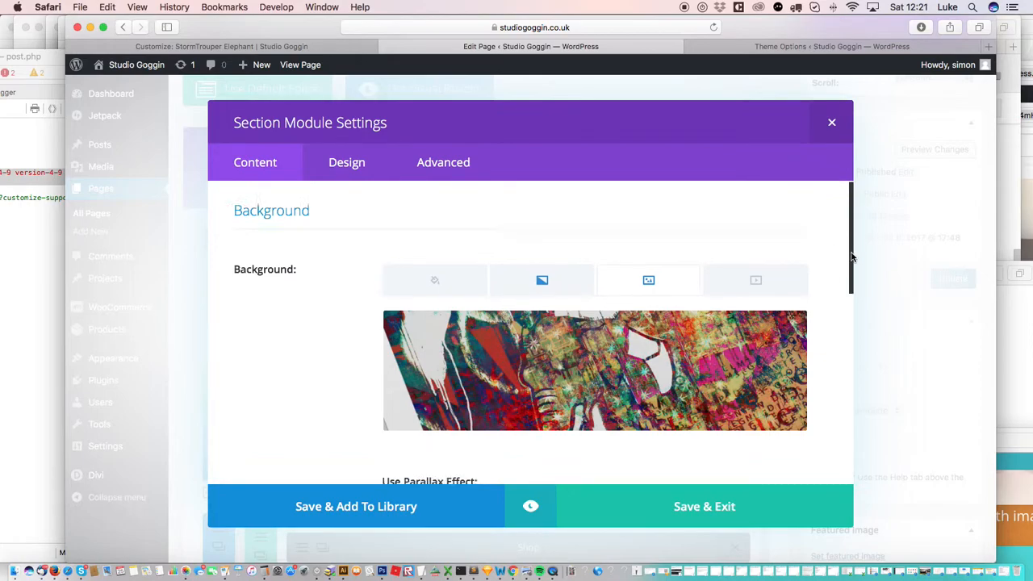
pyautogui.scroll(-5, 688, 349)
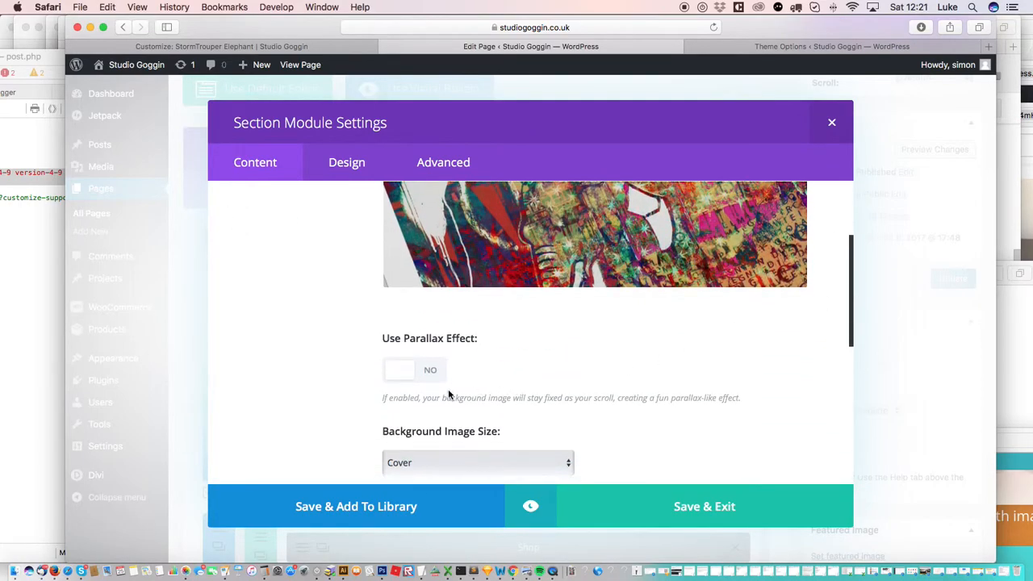
pyautogui.click(397, 370)
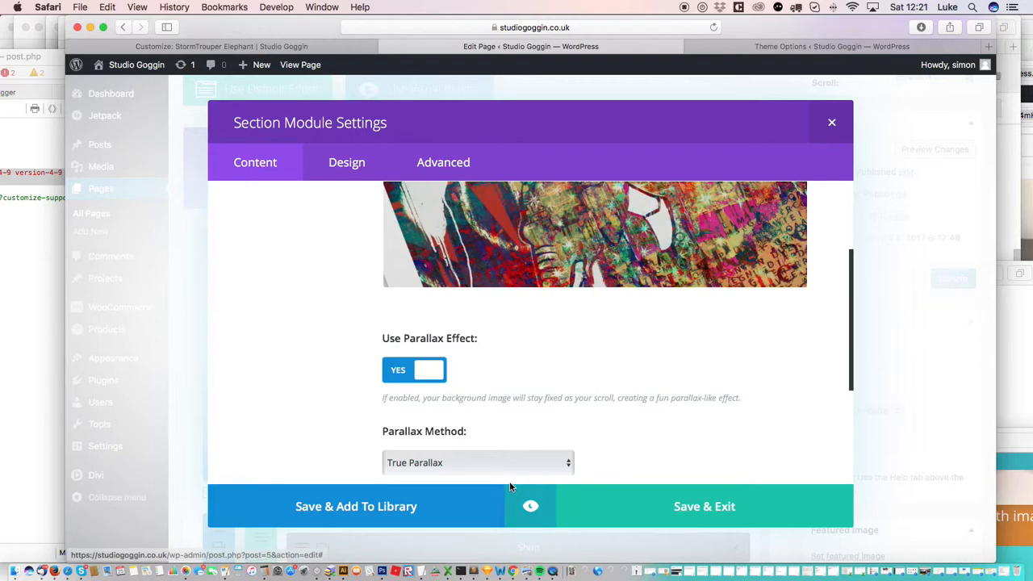
pyautogui.scroll(-3, 842, 330)
pyautogui.click(505, 377)
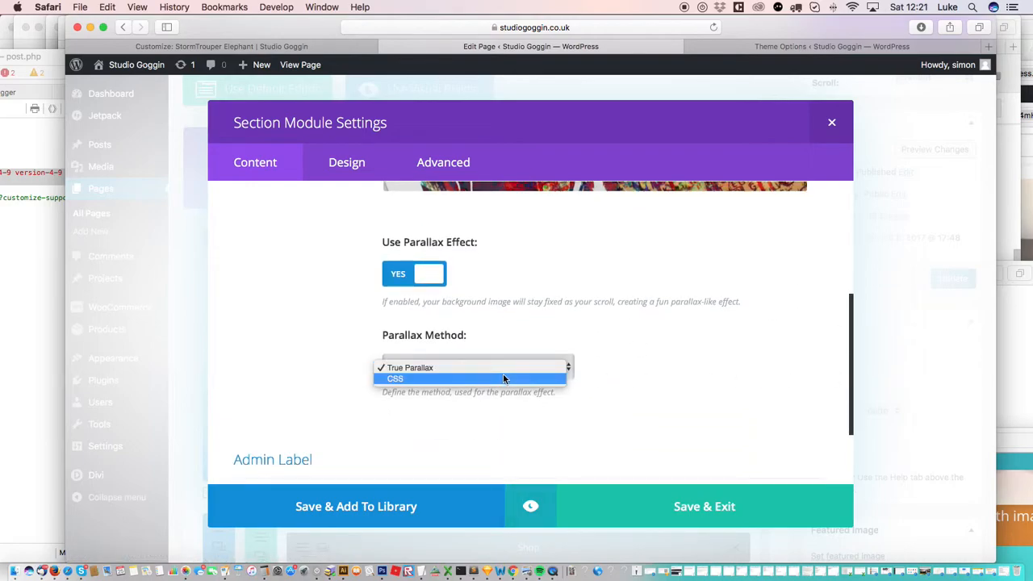
pyautogui.click(500, 363)
pyautogui.click(663, 506)
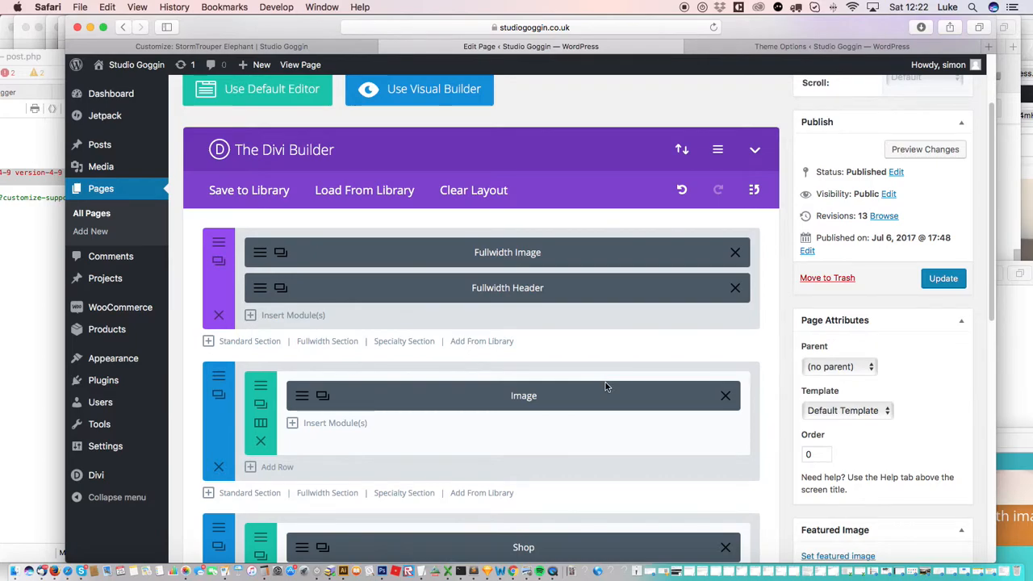
# - Delete the standard section containing the empty Image module and update the HOME page
pyautogui.click(302, 394)
pyautogui.click(831, 124)
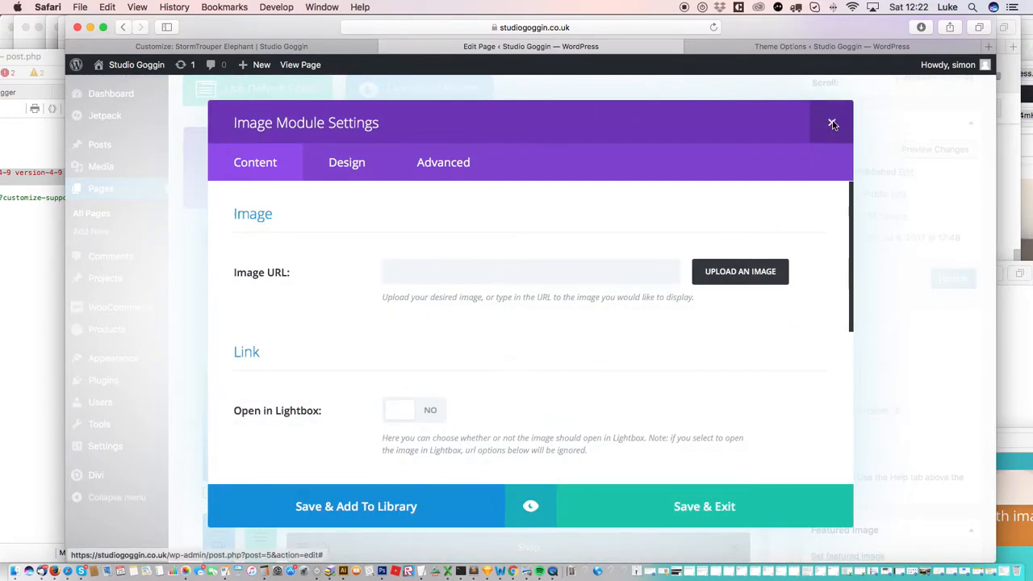
pyautogui.click(218, 467)
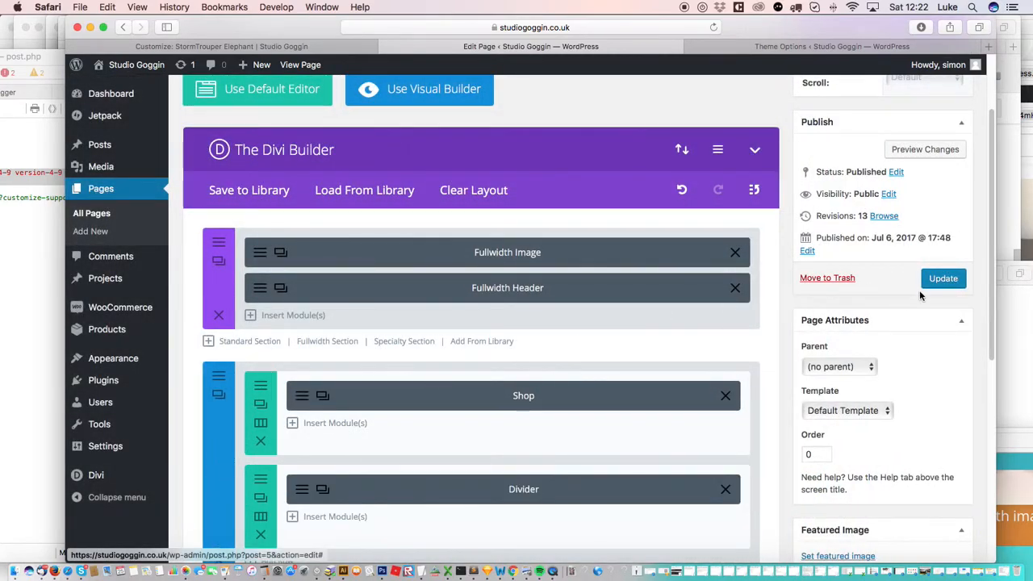
pyautogui.click(938, 280)
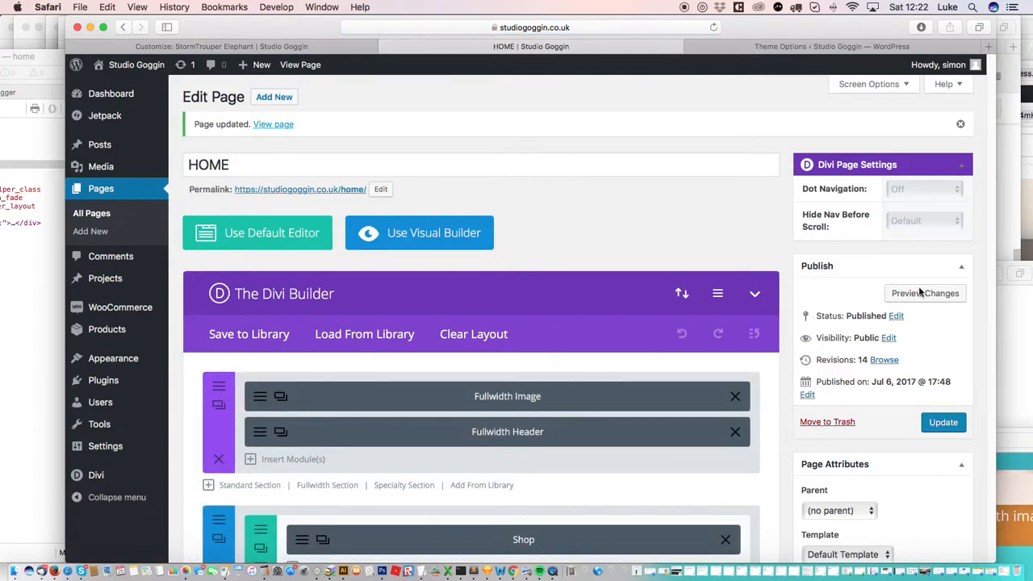
# - Examine the parallax behaviour of the header image on the live HOME page
pyautogui.scroll(-5, 988, 131)
pyautogui.scroll(5, 991, 98)
pyautogui.scroll(-2, 991, 99)
pyautogui.scroll(2, 991, 93)
pyautogui.scroll(-3, 991, 80)
pyautogui.scroll(3, 992, 66)
pyautogui.scroll(-3, 992, 67)
pyautogui.scroll(3, 992, 66)
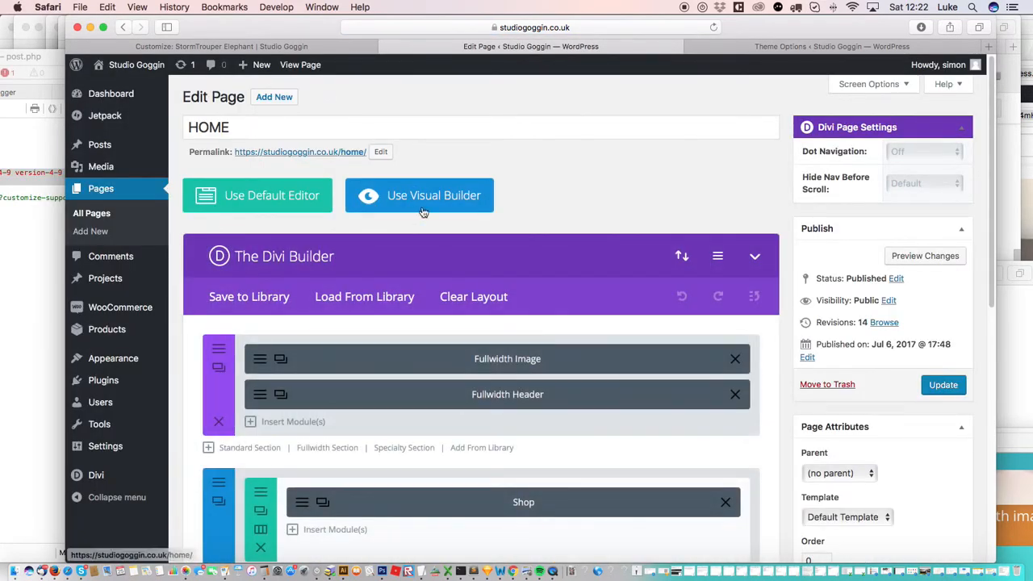
# - Remove the Fullwidth Image module and place a duplicate of the fullwidth header section below the shop section
pyautogui.click(734, 359)
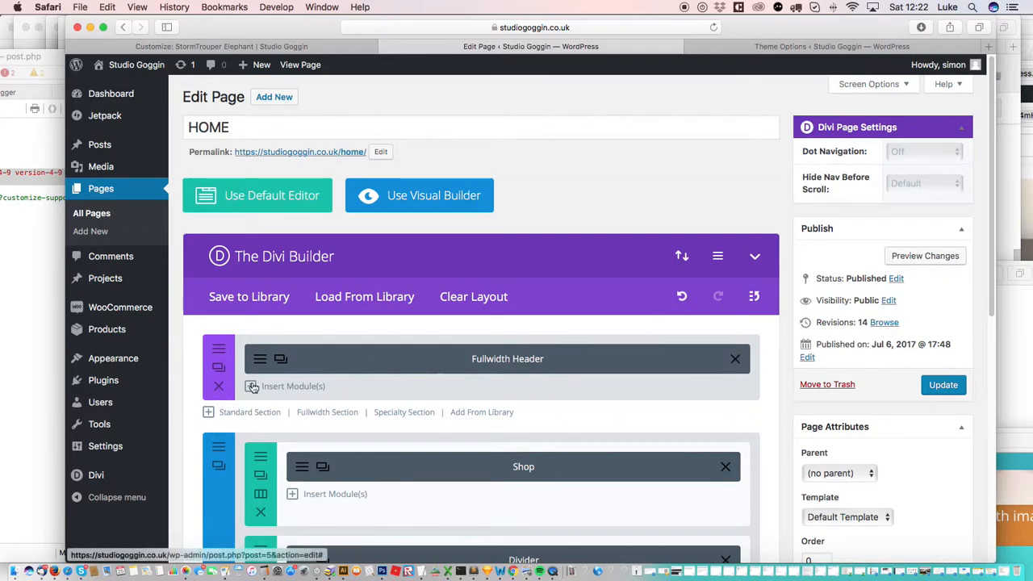
pyautogui.click(220, 367)
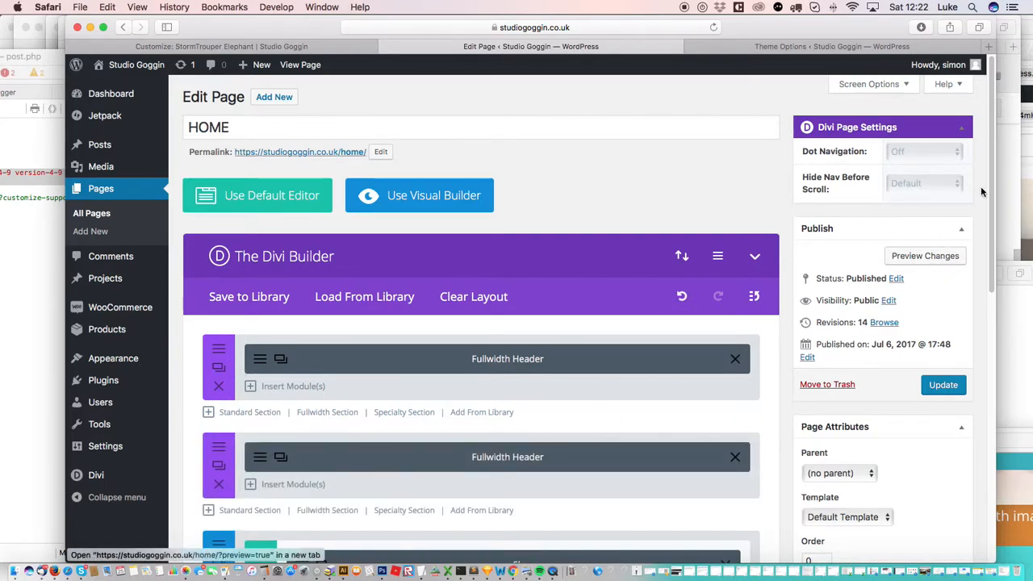
pyautogui.scroll(-5, 981, 257)
pyautogui.scroll(-3, 980, 257)
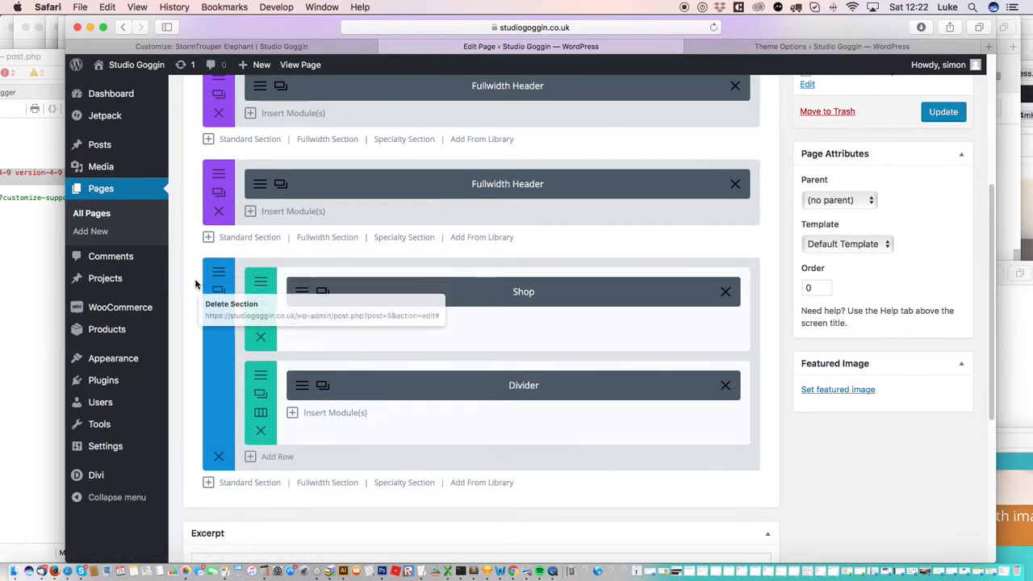
pyautogui.moveTo(202, 197); pyautogui.dragTo(231, 510)
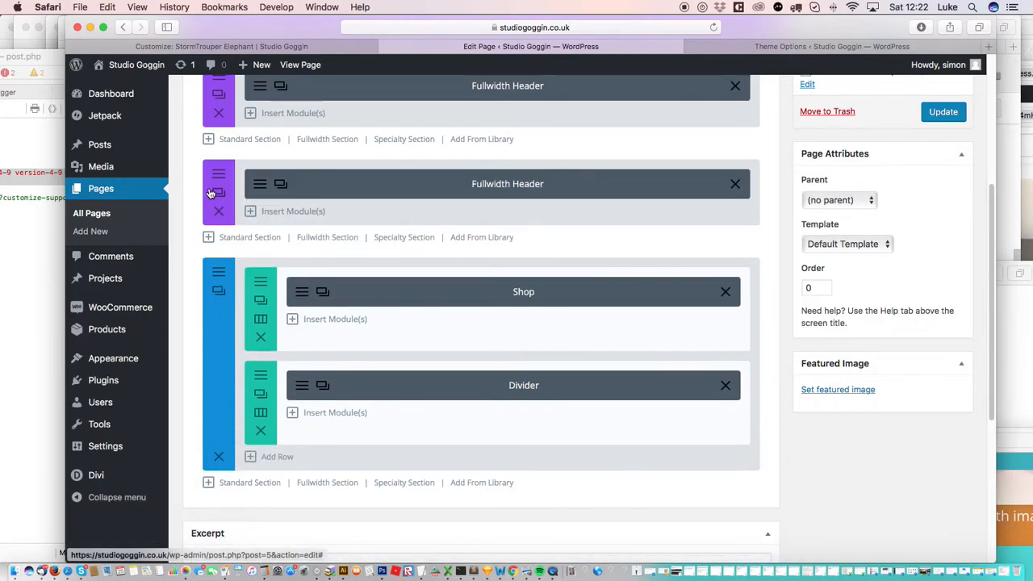
pyautogui.moveTo(210, 192); pyautogui.dragTo(234, 440)
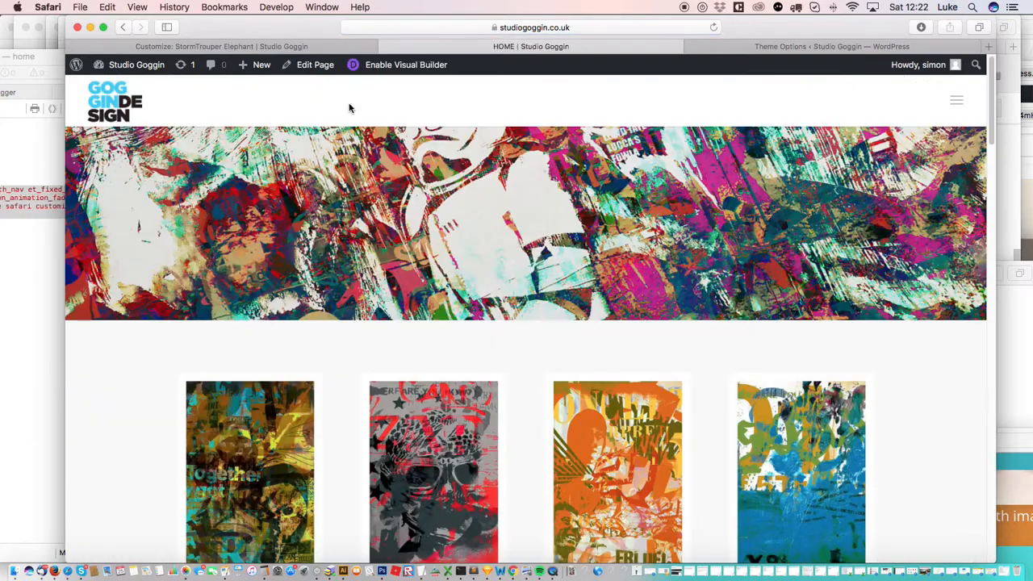
# - Check the parallax images above and below the shop products on the live HOME page
pyautogui.scroll(-5, 991, 105)
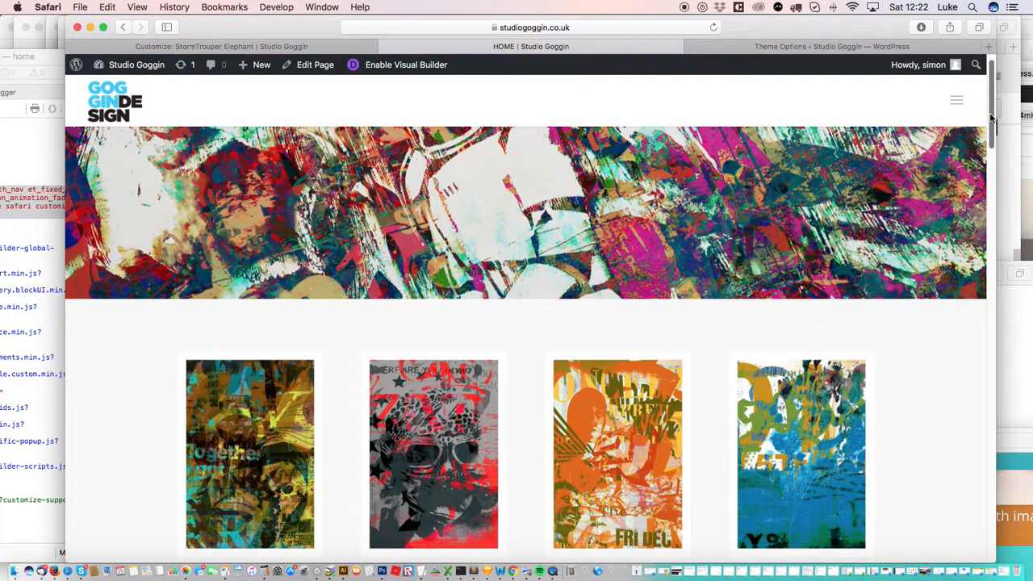
pyautogui.scroll(3, 986, 100)
pyautogui.moveTo(983, 94); pyautogui.dragTo(956, 474)
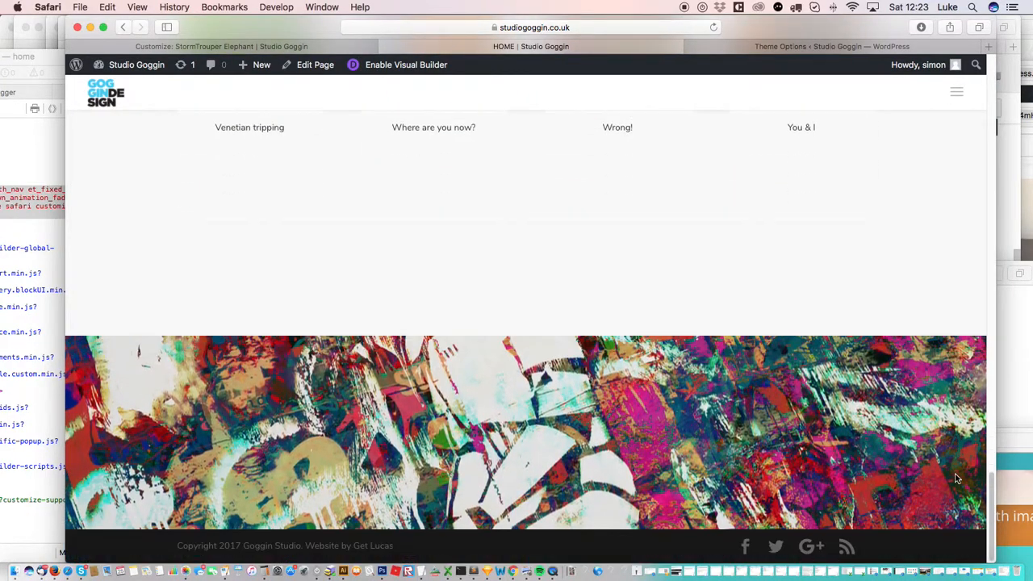
# - Add a standard section with a one-column row below the last fullwidth section and update the HOME page
pyautogui.click(314, 65)
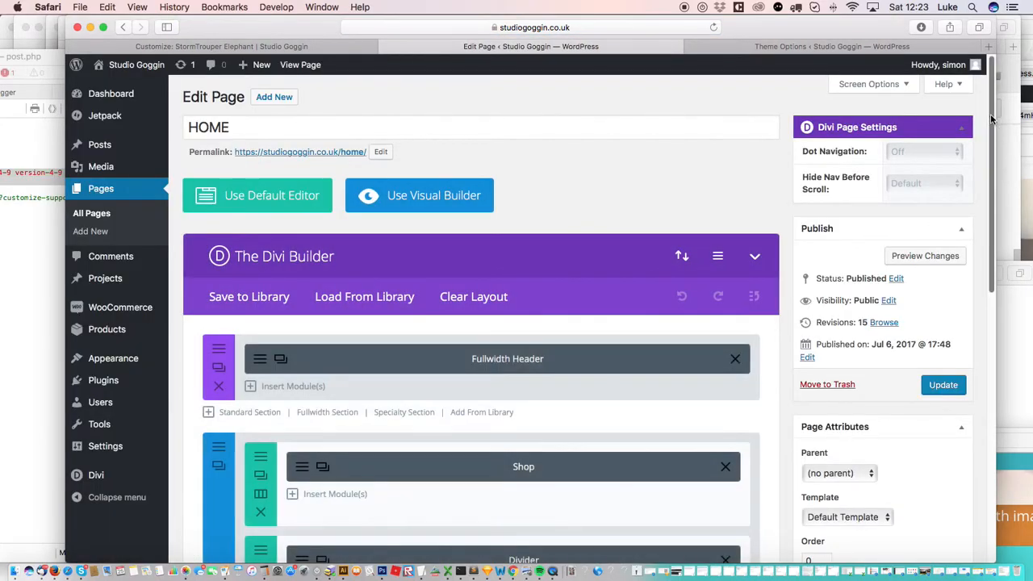
pyautogui.moveTo(994, 121); pyautogui.dragTo(358, 325)
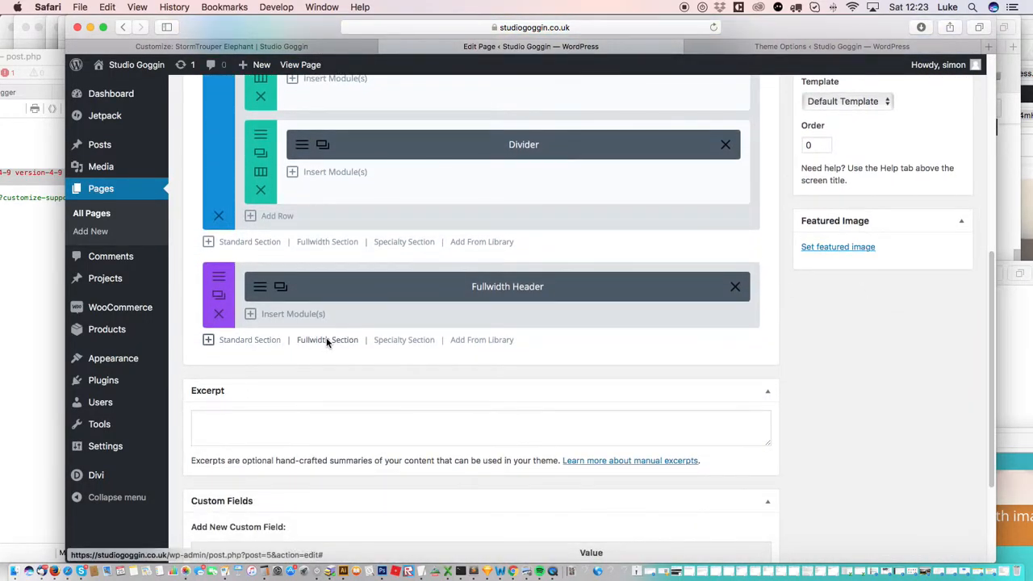
pyautogui.click(247, 340)
pyautogui.click(297, 252)
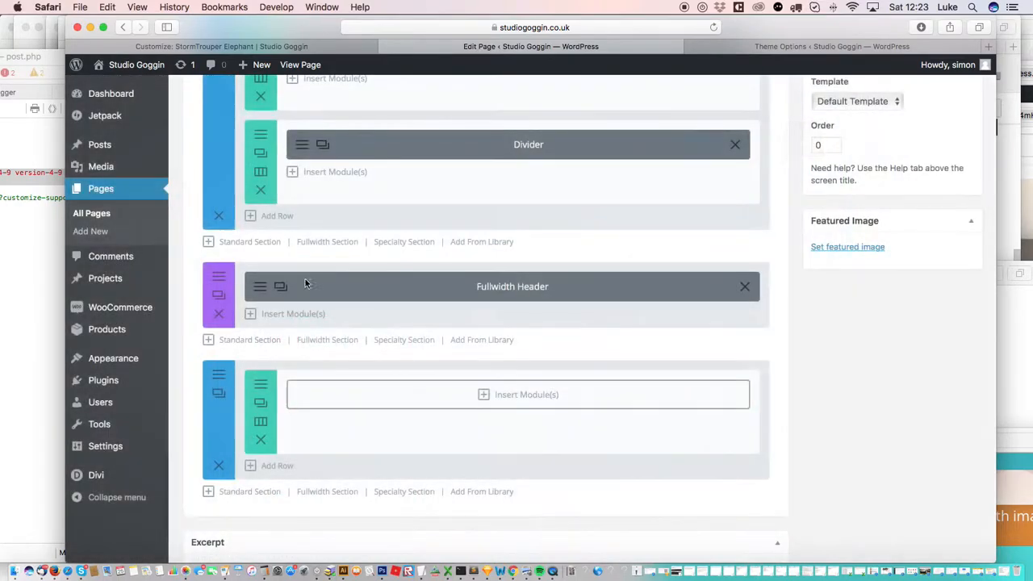
pyautogui.scroll(5, 988, 261)
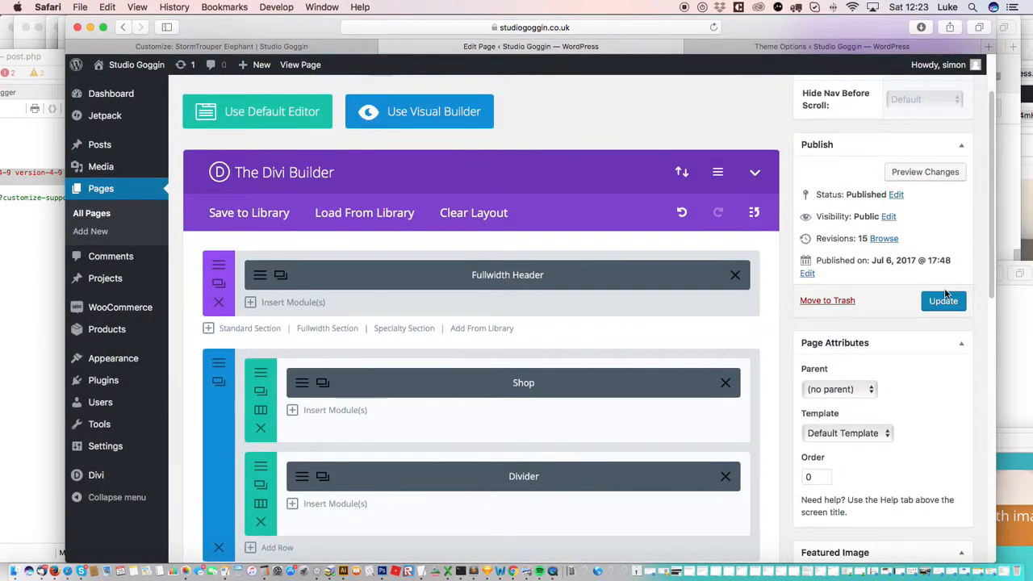
pyautogui.click(943, 301)
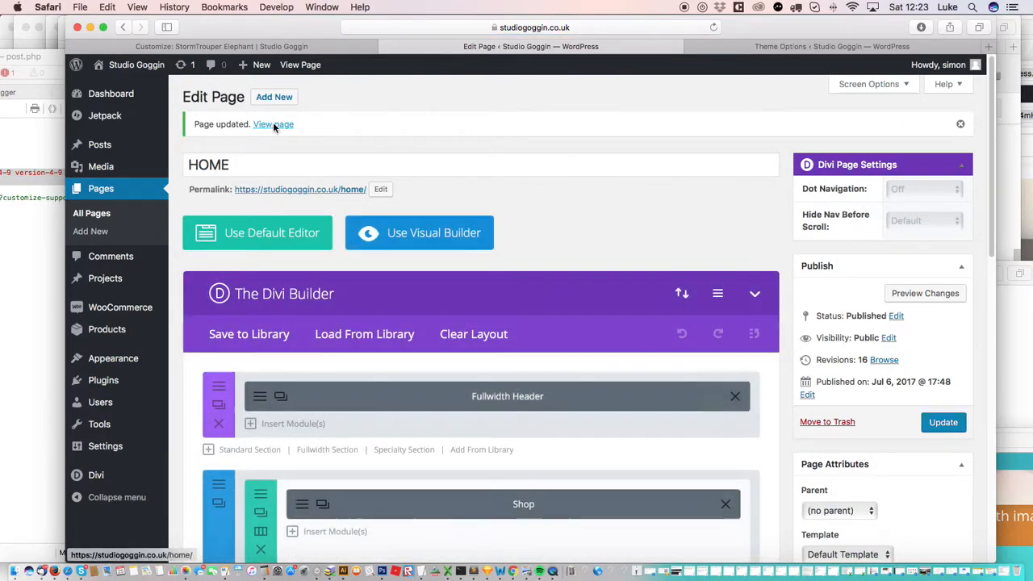
# - View the updated HOME page to check its layout and return to the page editor
pyautogui.click(273, 123)
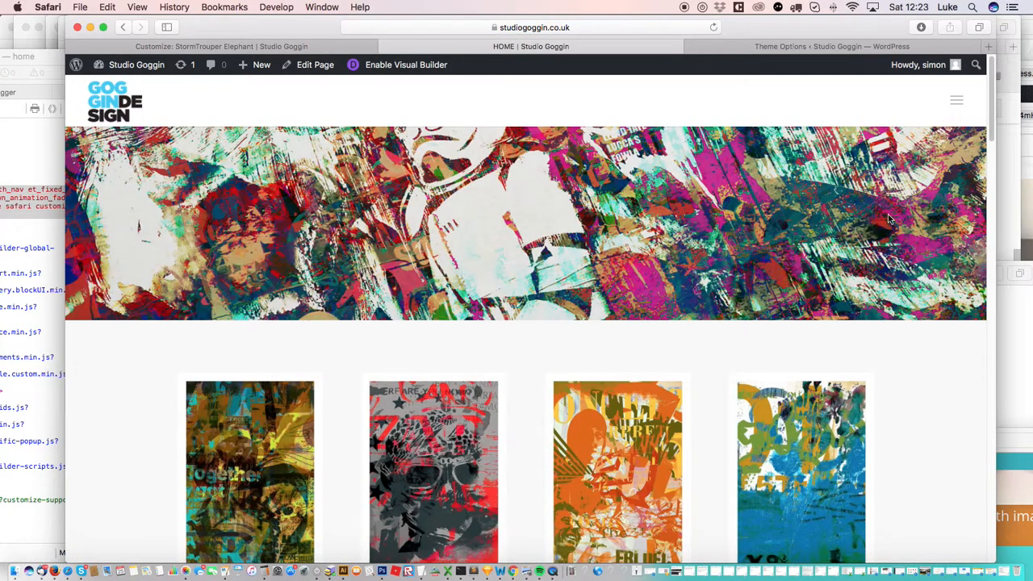
pyautogui.moveTo(991, 64); pyautogui.dragTo(947, 126)
pyautogui.click(311, 66)
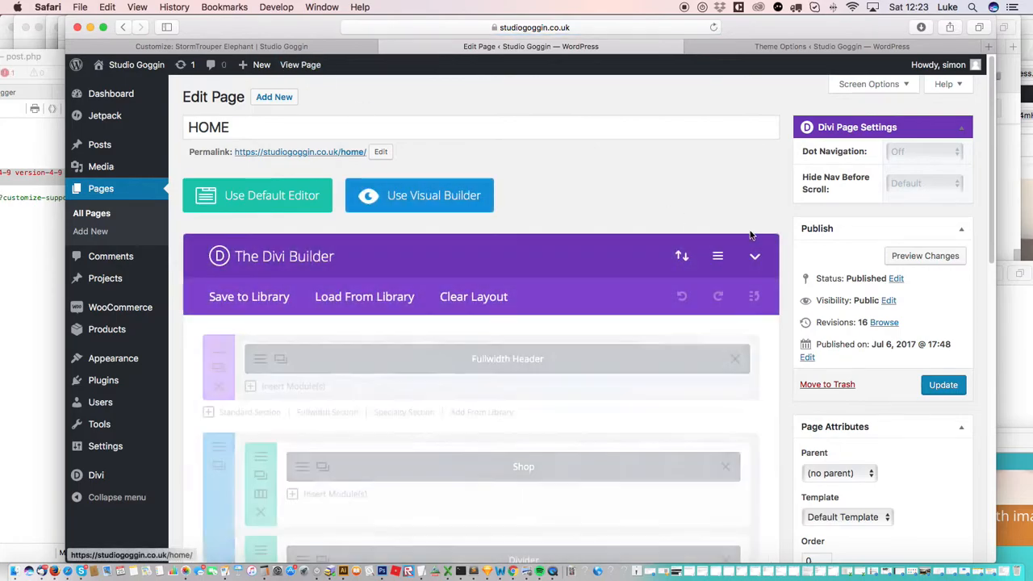
# - Set the Shop module's product count to 3, look at its design options and save the module
pyautogui.scroll(-4, 474, 325)
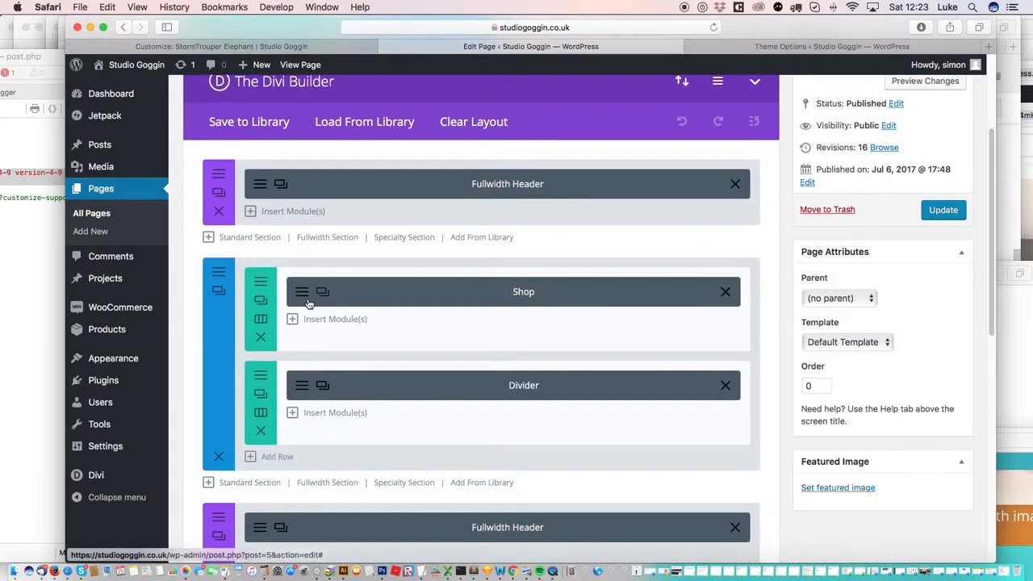
pyautogui.click(302, 294)
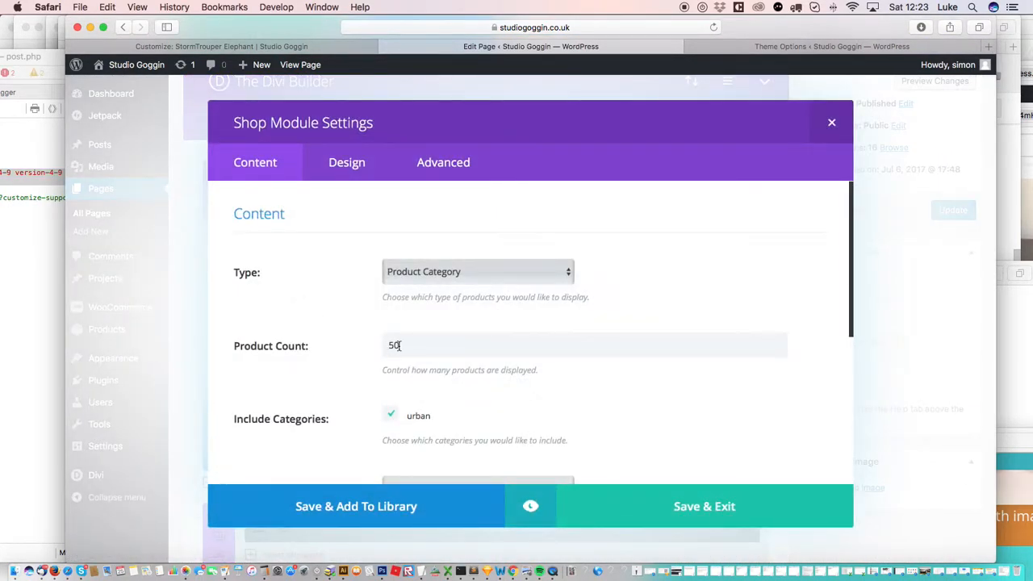
pyautogui.moveTo(400, 345); pyautogui.dragTo(379, 344)
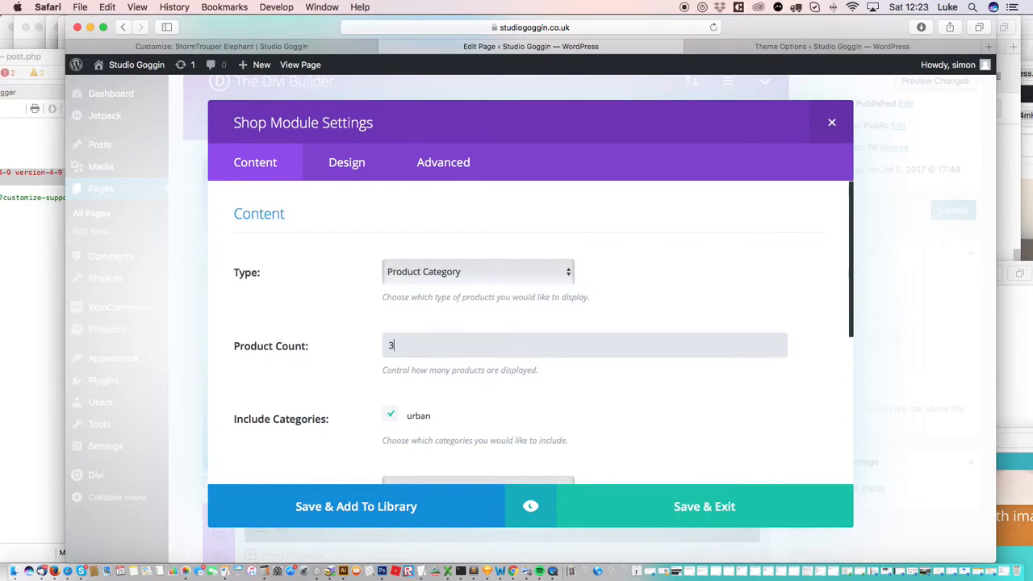
pyautogui.click(346, 163)
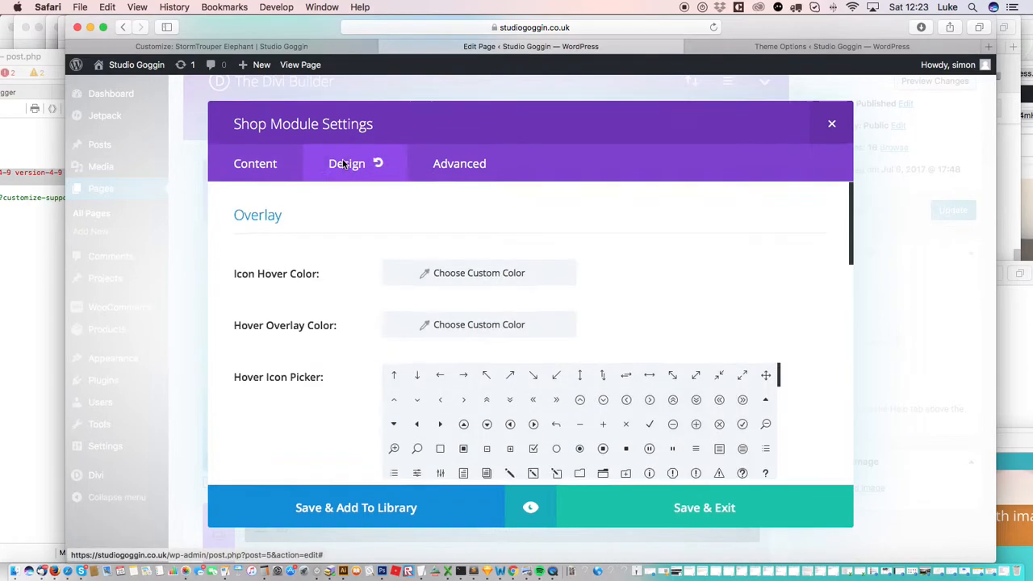
pyautogui.click(728, 508)
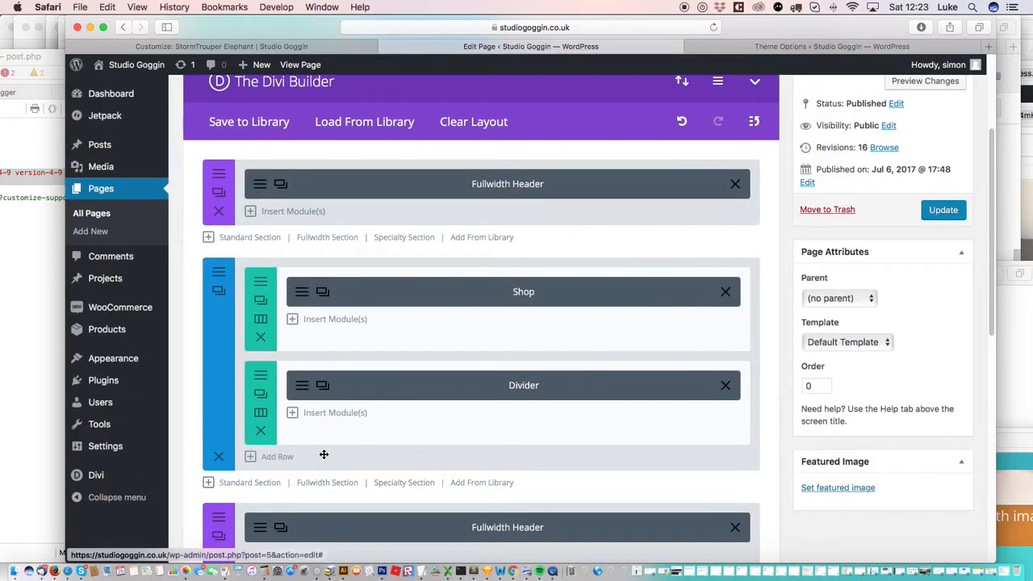
# - Delete the Divider row from the shop section and remove the empty standard section below the last fullwidth header
pyautogui.click(260, 432)
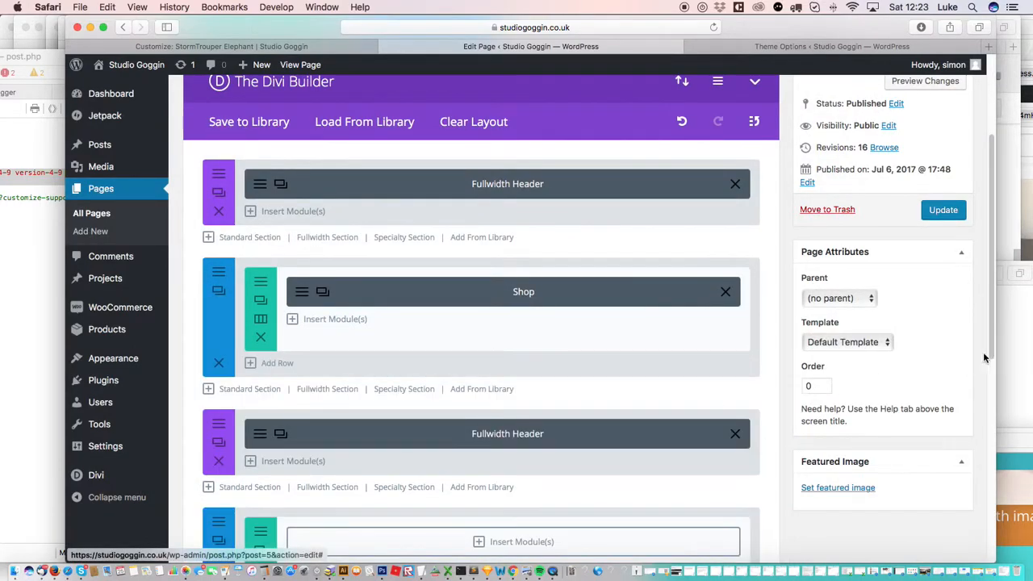
pyautogui.moveTo(992, 317); pyautogui.dragTo(997, 347)
pyautogui.scroll(-2, 997, 347)
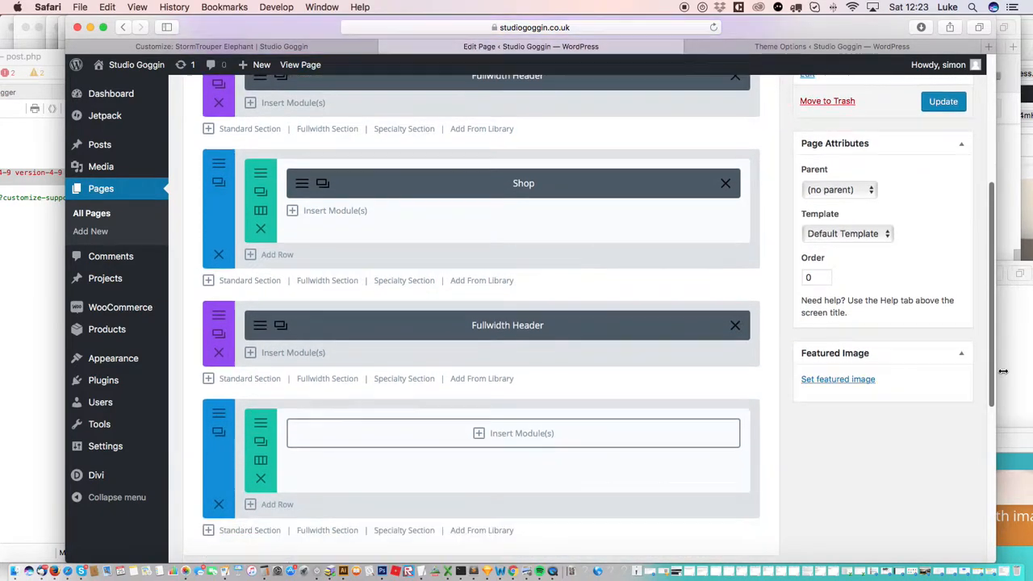
pyautogui.click(219, 490)
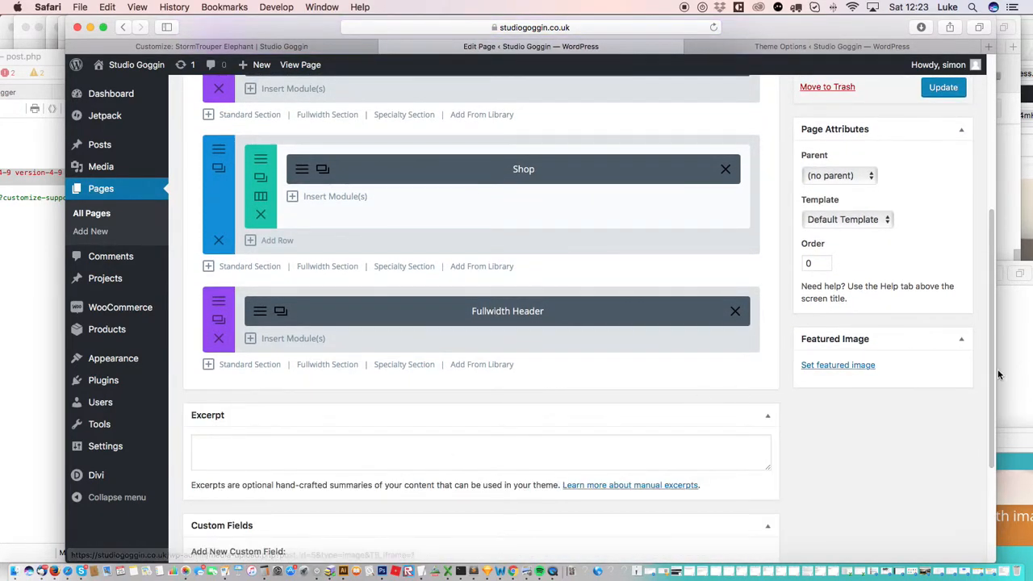
# - Set the text and logo orientation of the first Fullwidth Header to Center and save the module
pyautogui.scroll(8, 972, 175)
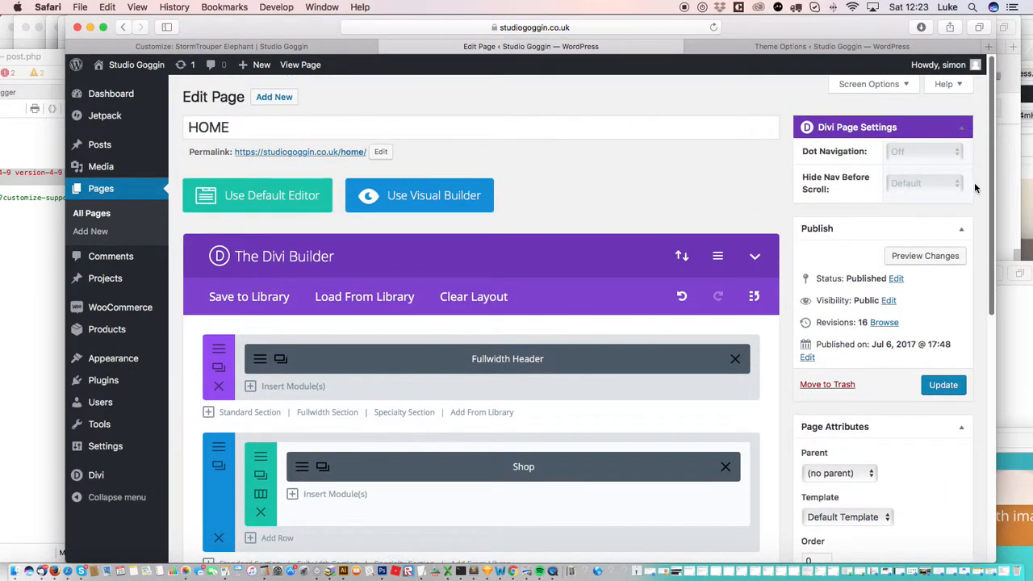
pyautogui.scroll(-4, 975, 187)
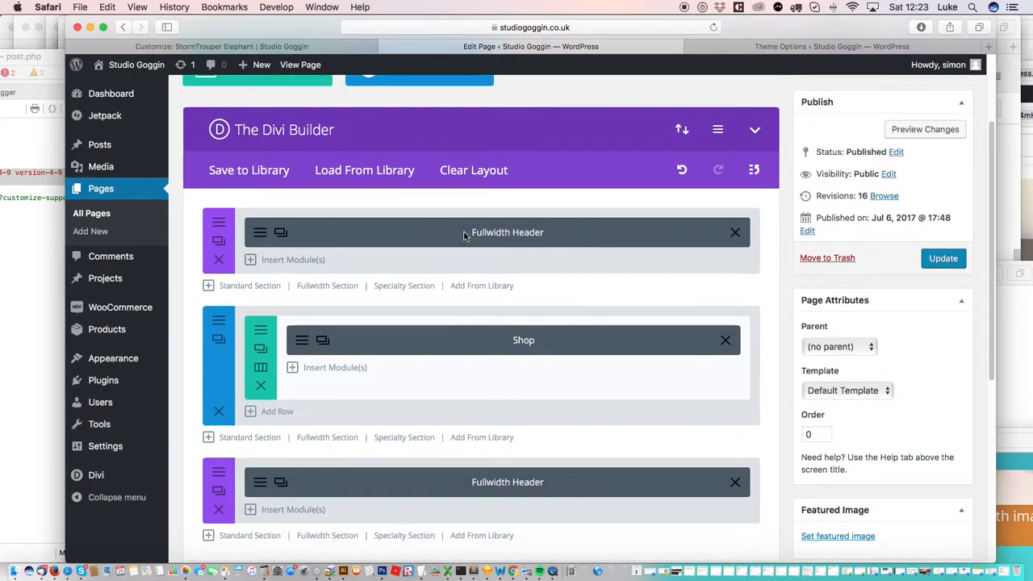
pyautogui.click(260, 239)
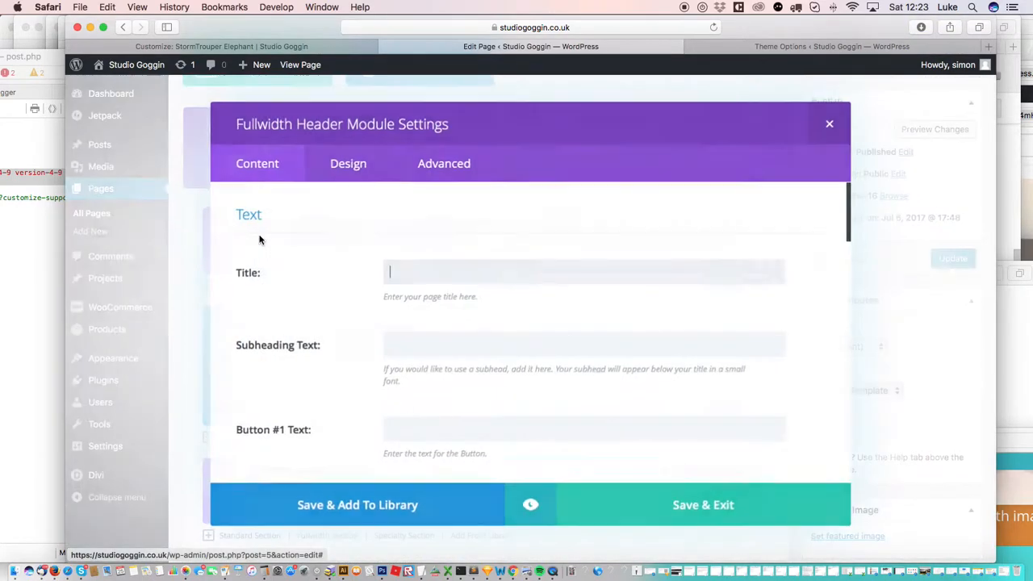
pyautogui.click(350, 163)
pyautogui.click(428, 272)
pyautogui.click(430, 286)
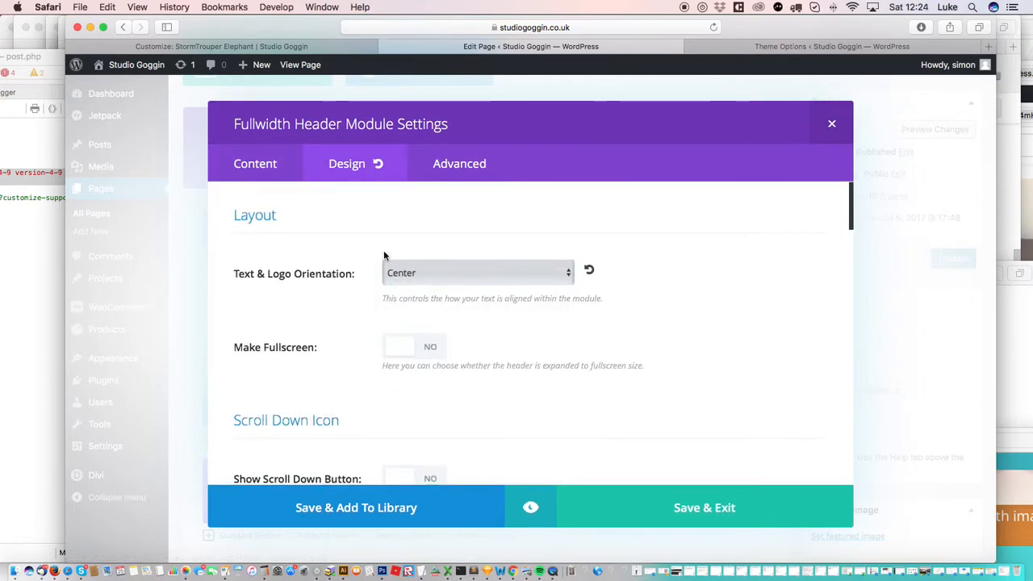
pyautogui.click(270, 164)
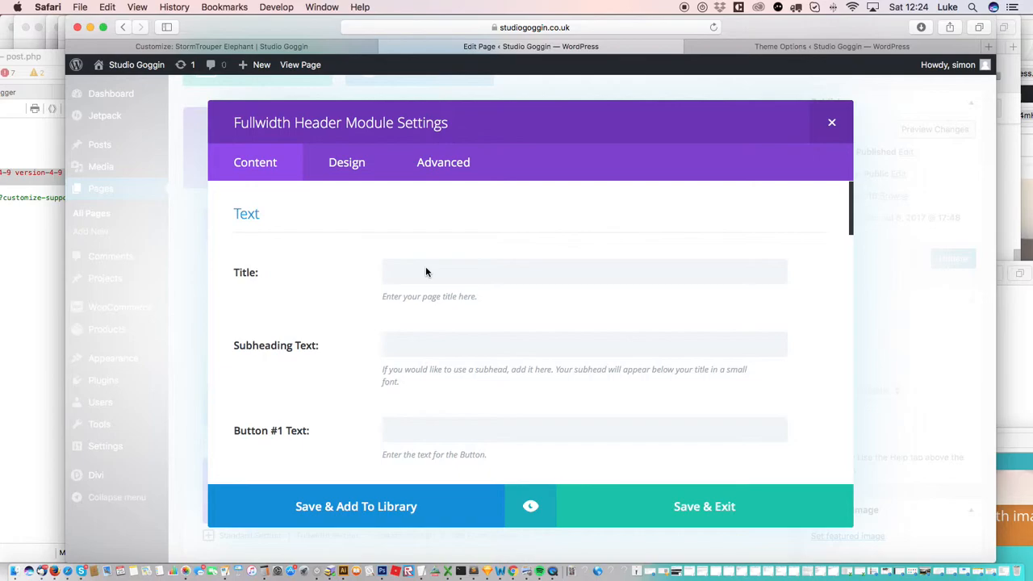
pyautogui.click(633, 507)
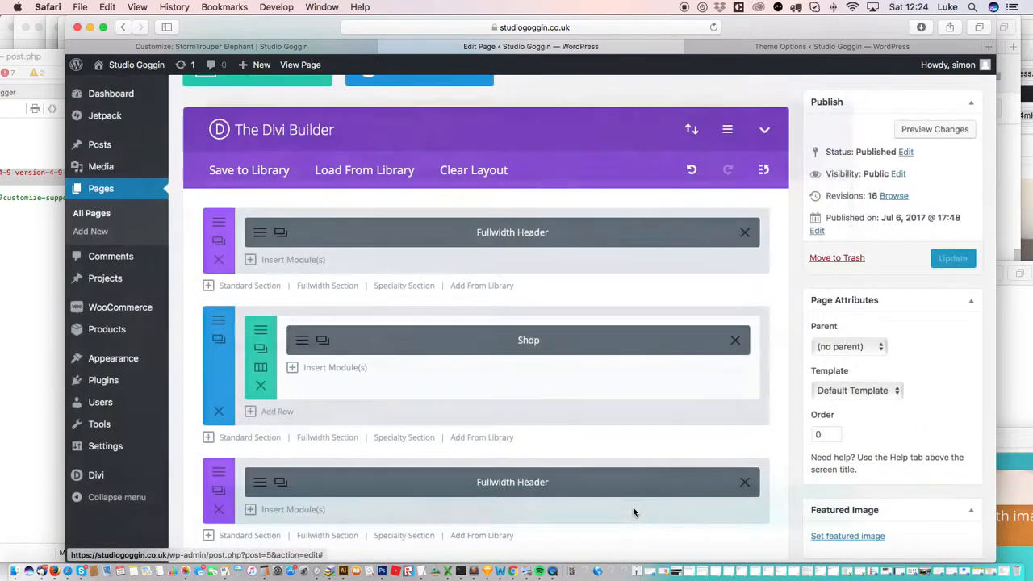
# - Review the first Fullwidth Header's content settings, save the module and update the HOME page
pyautogui.click(277, 232)
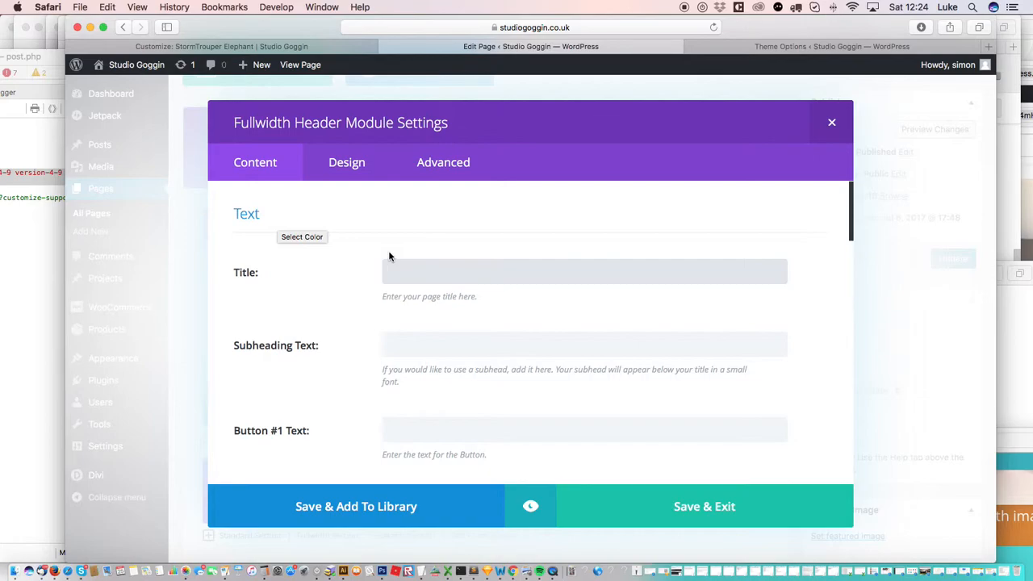
pyautogui.moveTo(852, 215); pyautogui.dragTo(860, 175)
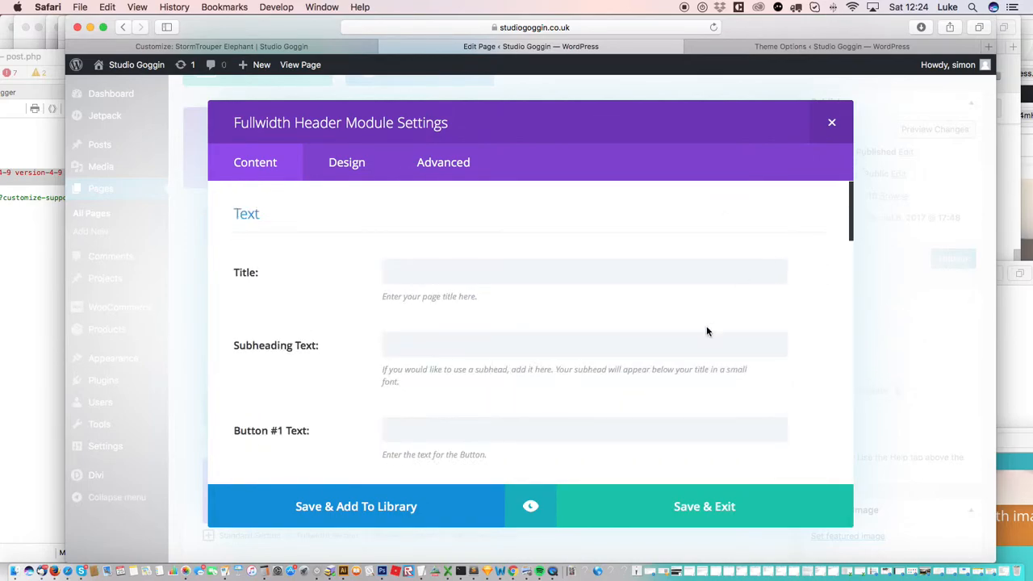
pyautogui.click(684, 506)
pyautogui.click(946, 259)
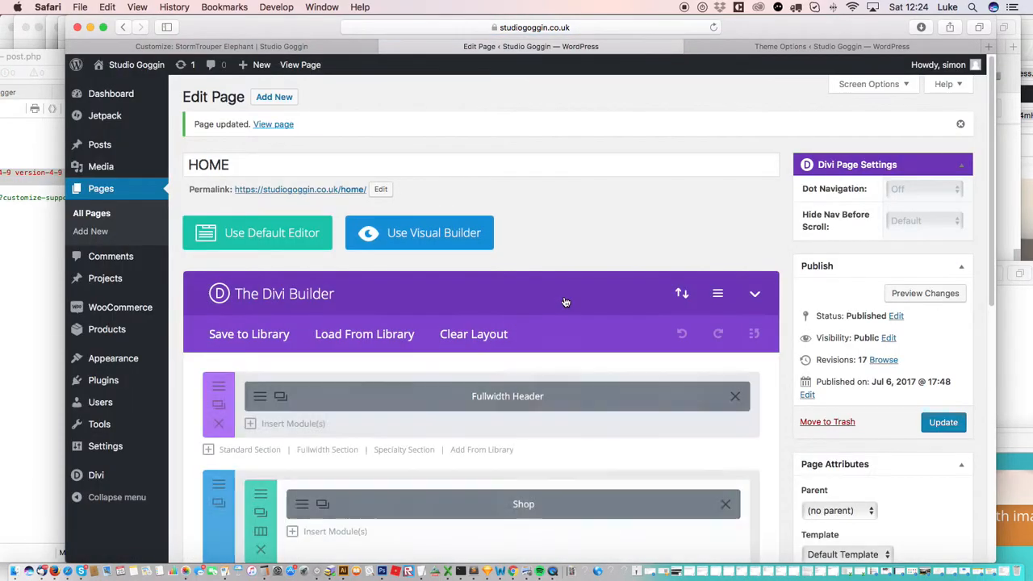
# - View the live HOME page to check the products between the parallax images, and return to the page editor
pyautogui.click(309, 190)
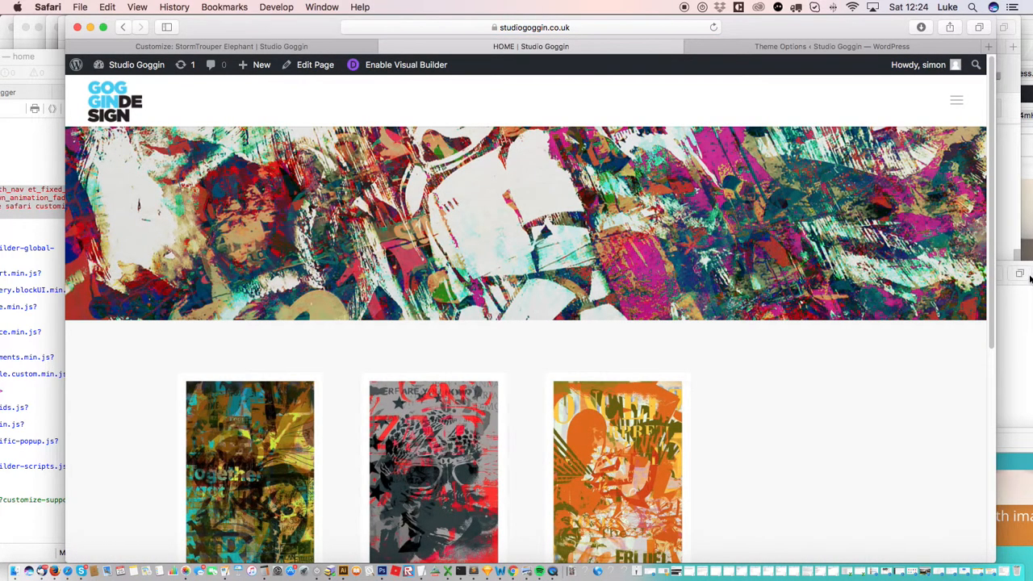
pyautogui.scroll(-5, 986, 198)
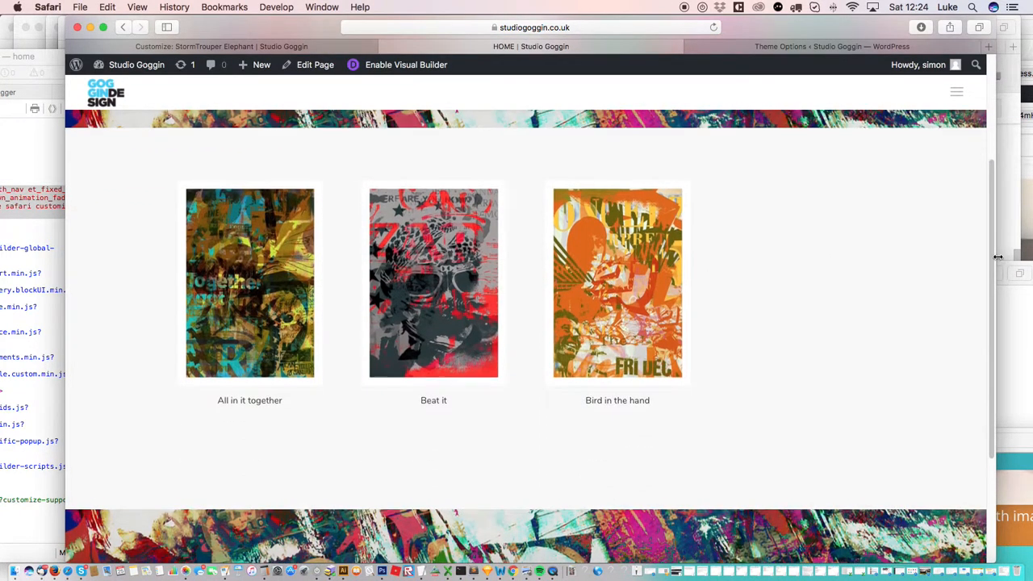
pyautogui.scroll(5, 986, 249)
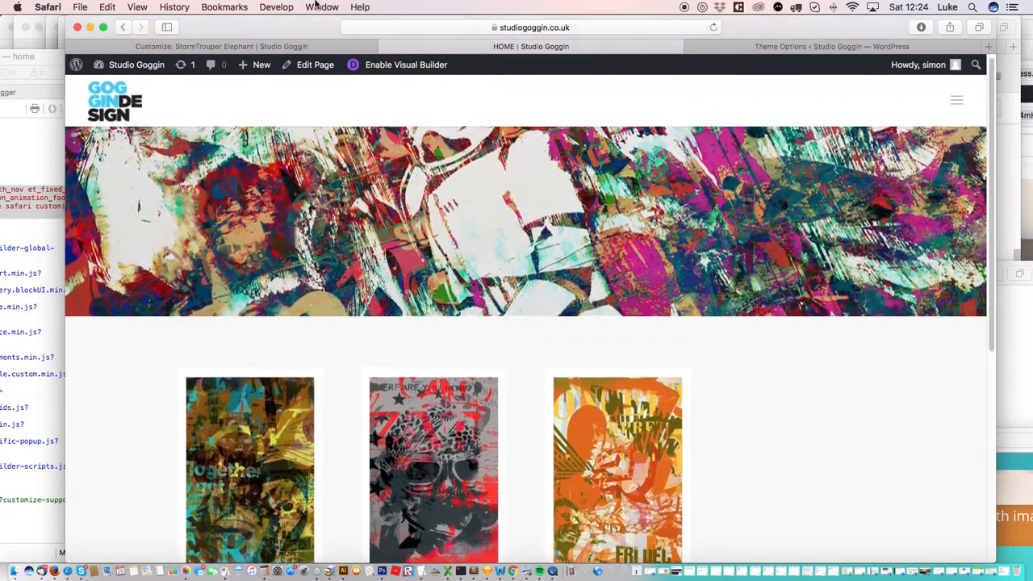
pyautogui.click(313, 64)
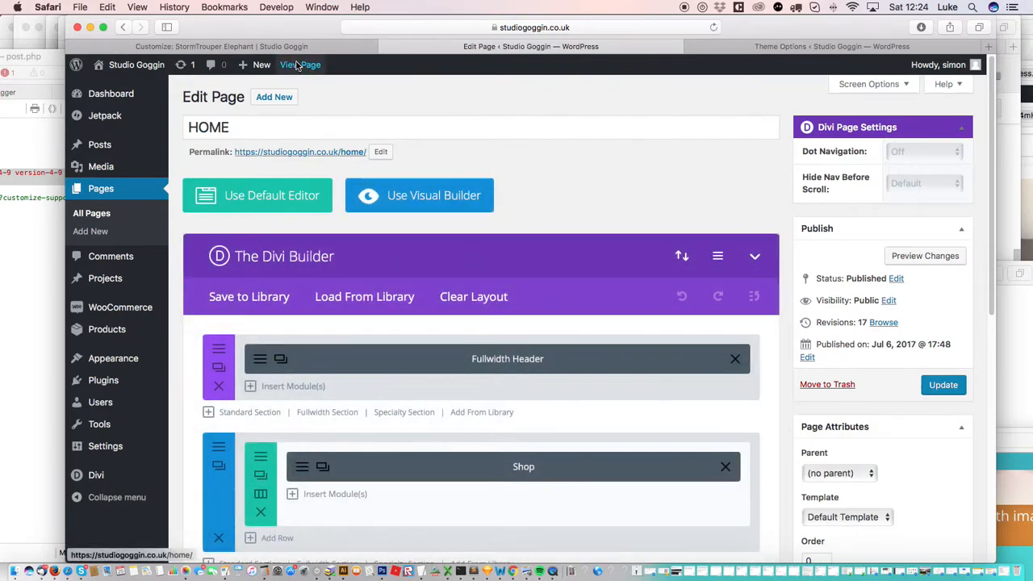
# - Give the section containing the Shop module a linear gradient background running from turquoise to green
pyautogui.scroll(-5, 295, 66)
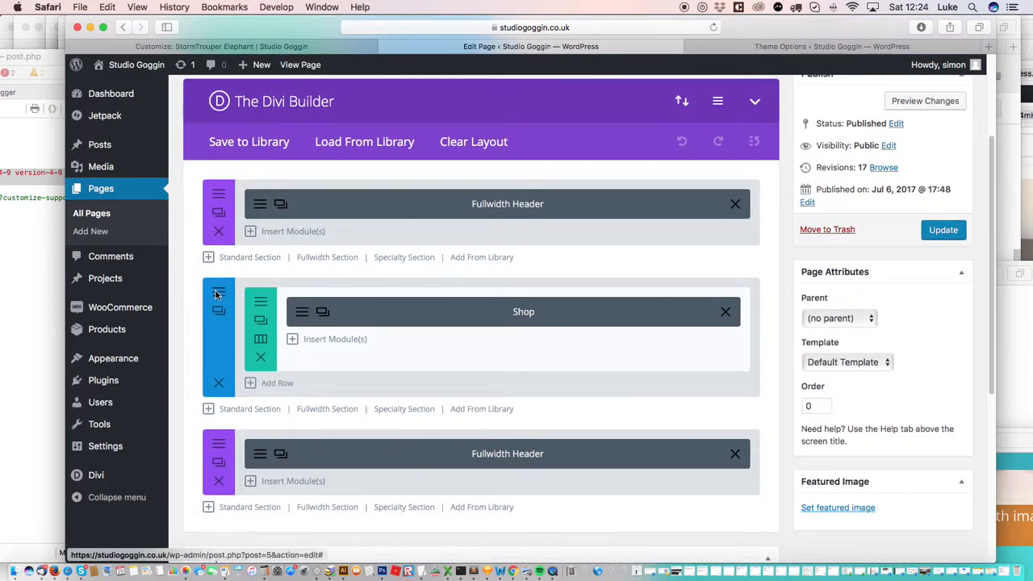
pyautogui.click(219, 293)
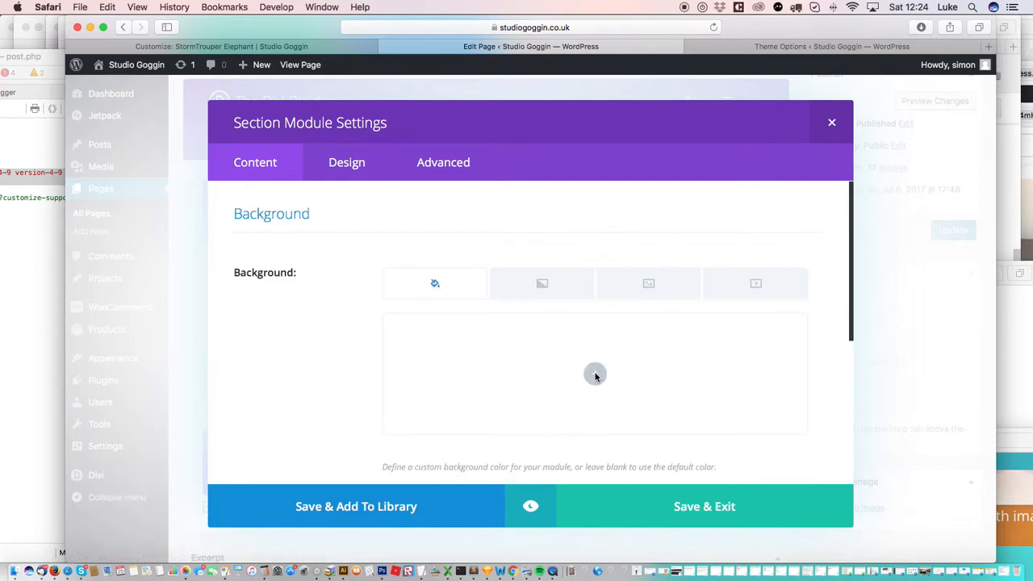
pyautogui.click(548, 289)
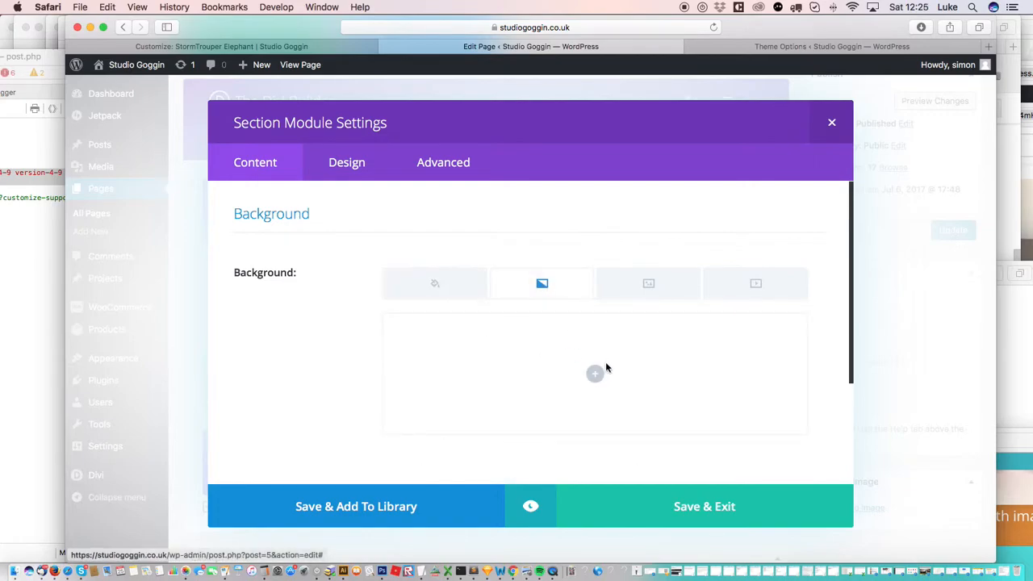
pyautogui.click(595, 373)
pyautogui.click(614, 326)
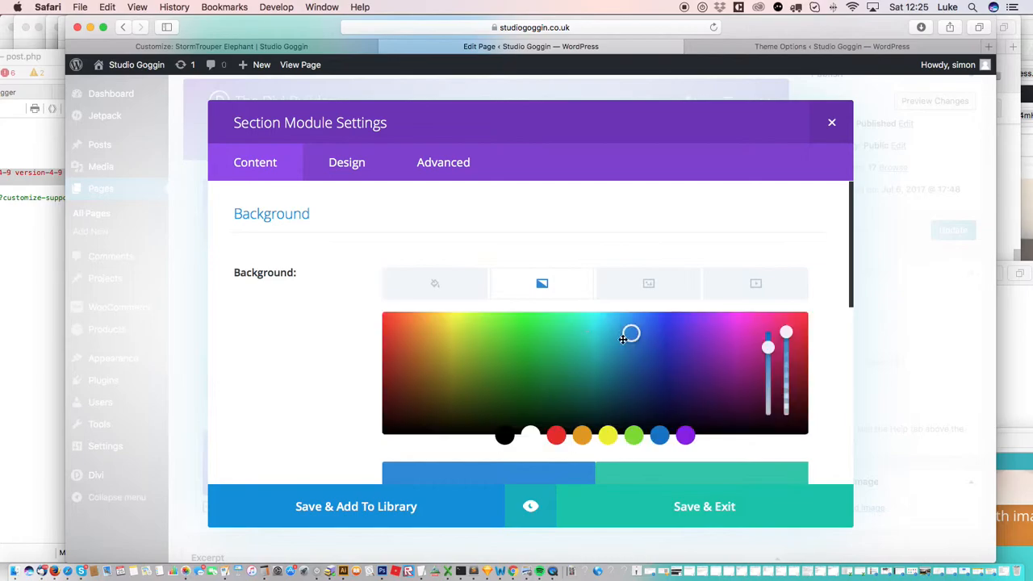
pyautogui.click(598, 328)
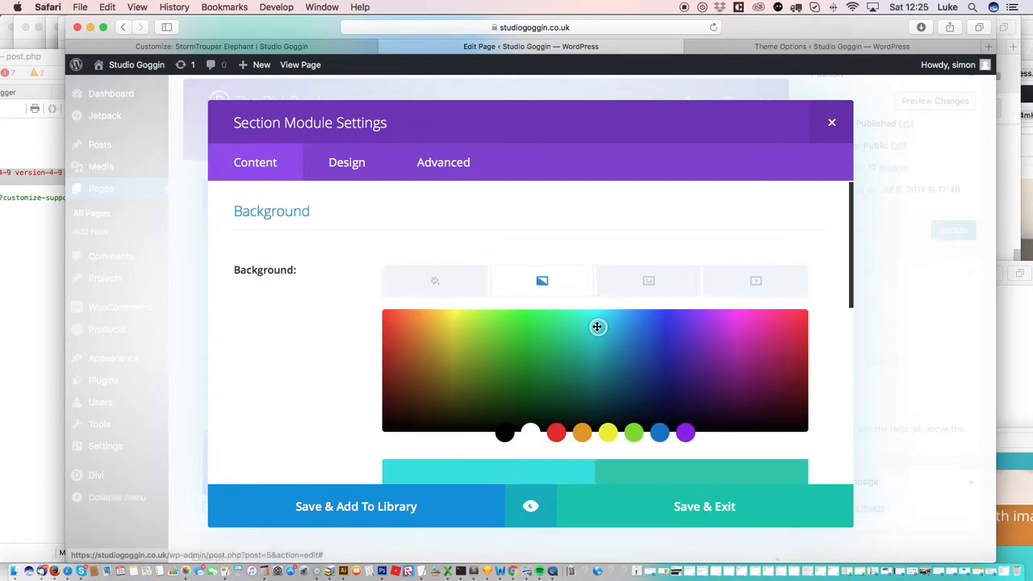
pyautogui.moveTo(857, 296); pyautogui.dragTo(854, 345)
pyautogui.click(535, 353)
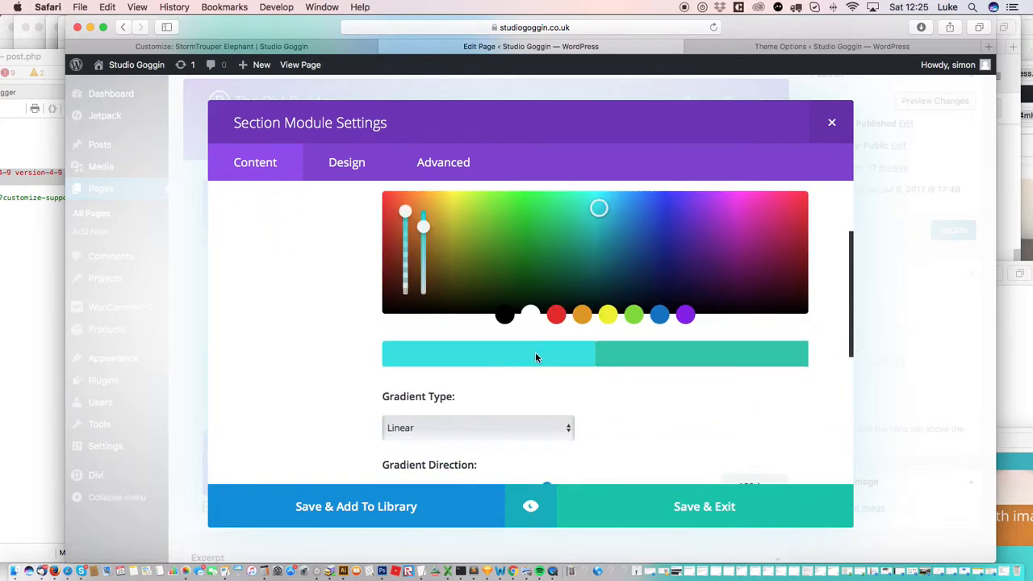
pyautogui.click(535, 354)
pyautogui.scroll(3, 847, 331)
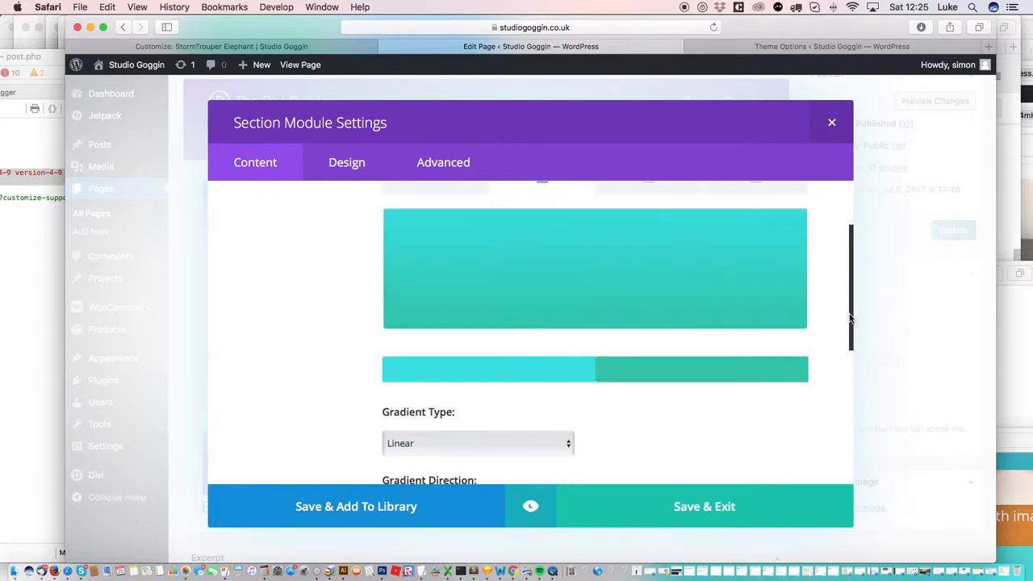
# - Review the shop section's background colour, image and gradient options and save the section settings
pyautogui.click(435, 250)
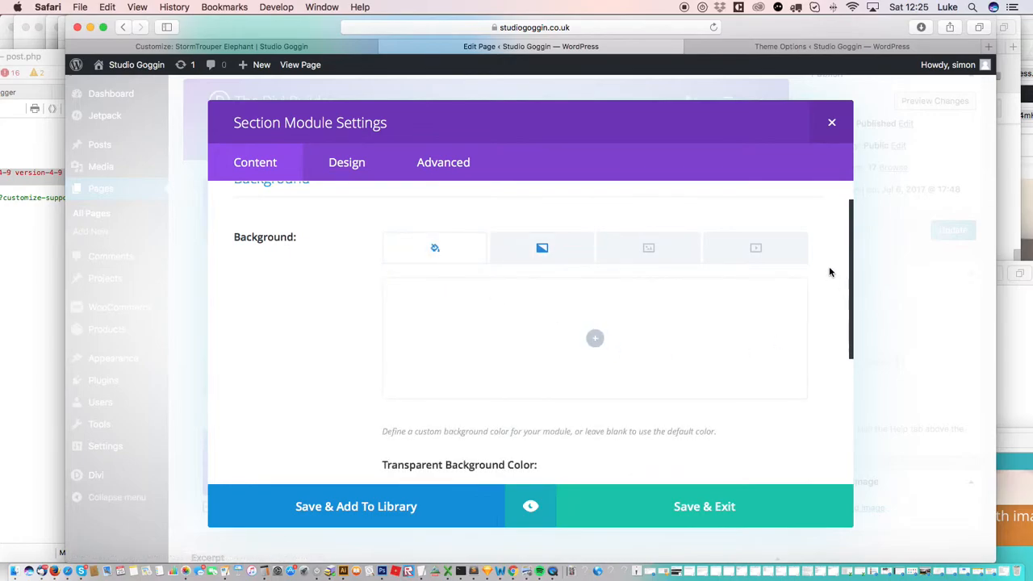
pyautogui.scroll(-3, 851, 263)
pyautogui.scroll(4, 850, 264)
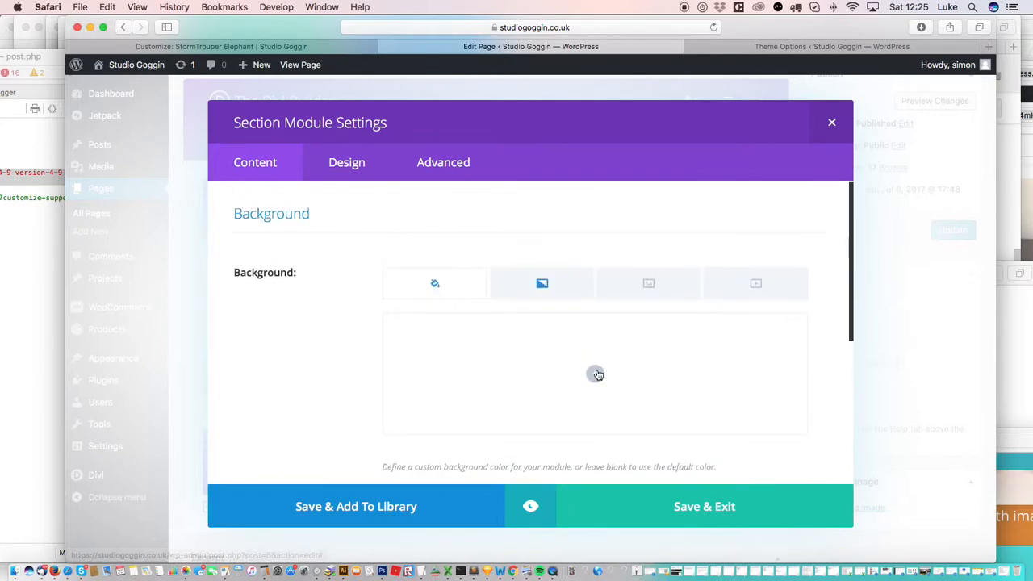
pyautogui.click(649, 286)
pyautogui.click(540, 283)
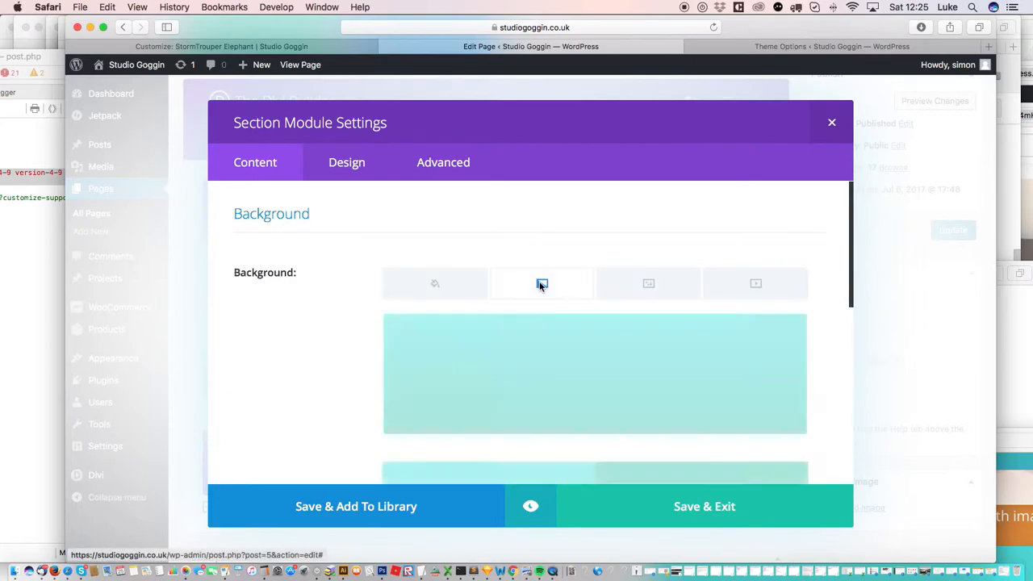
pyautogui.click(433, 285)
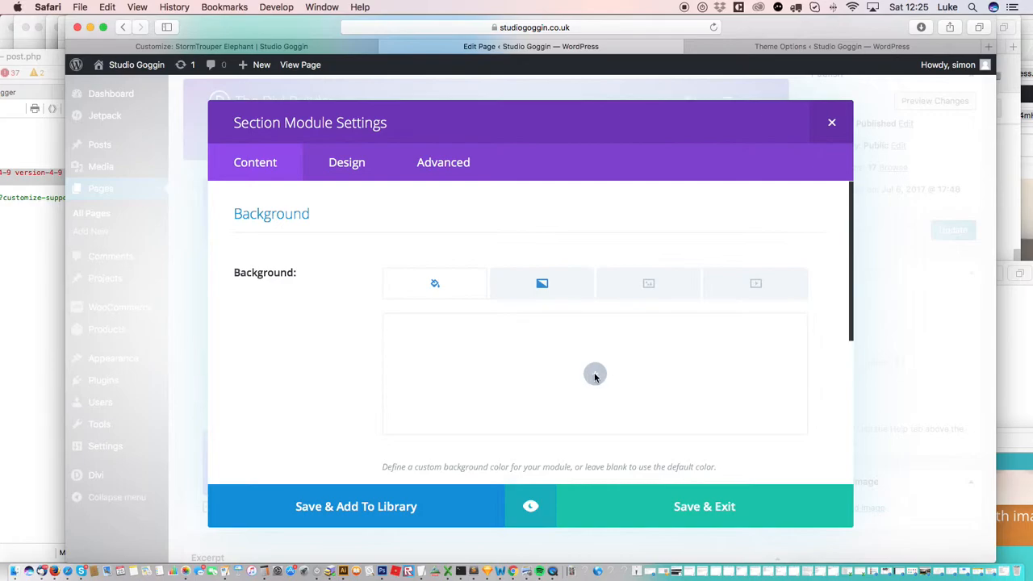
pyautogui.click(663, 503)
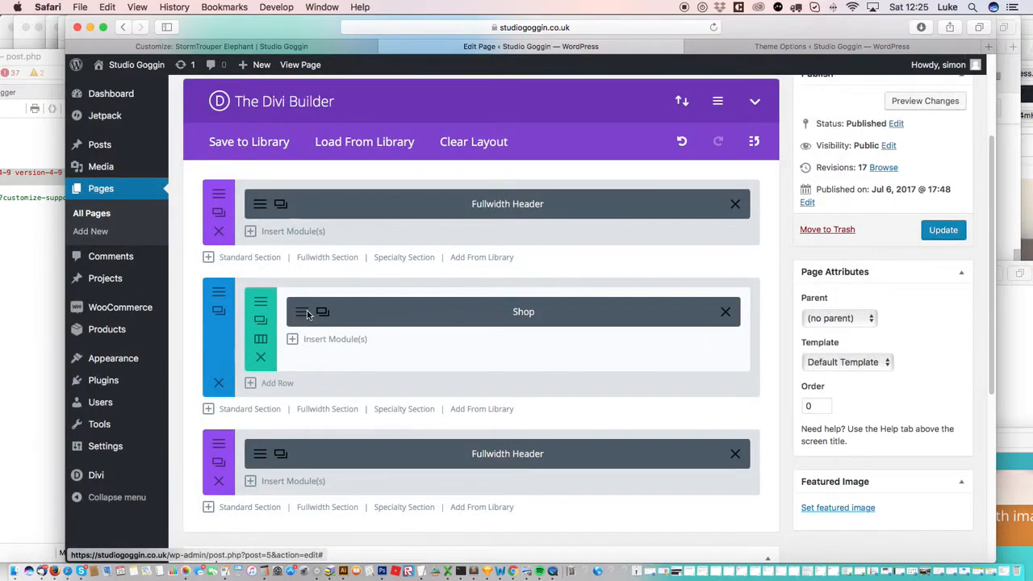
# - Review the Shop module's content, design and column number options, and save the module
pyautogui.click(306, 314)
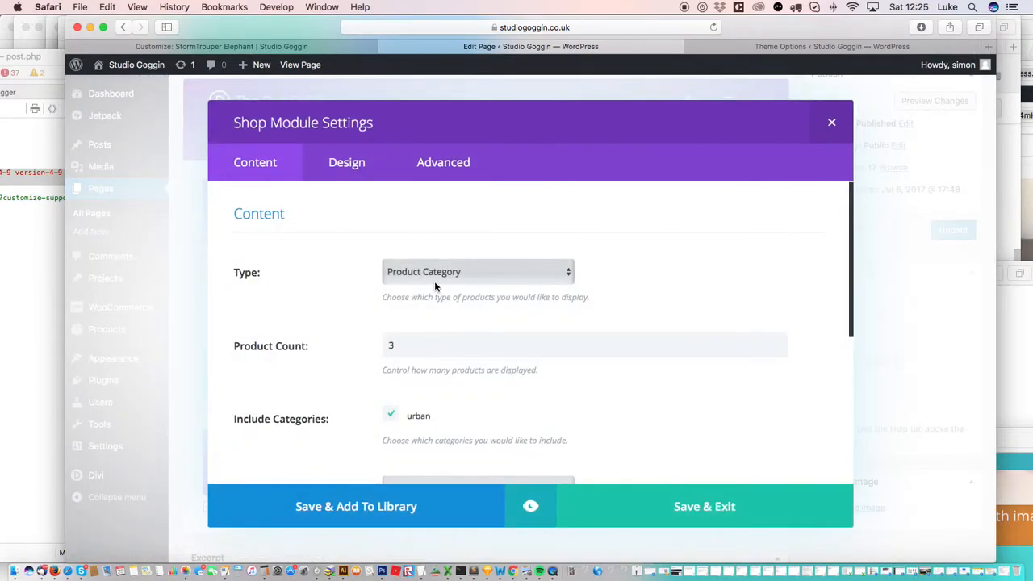
pyautogui.click(347, 165)
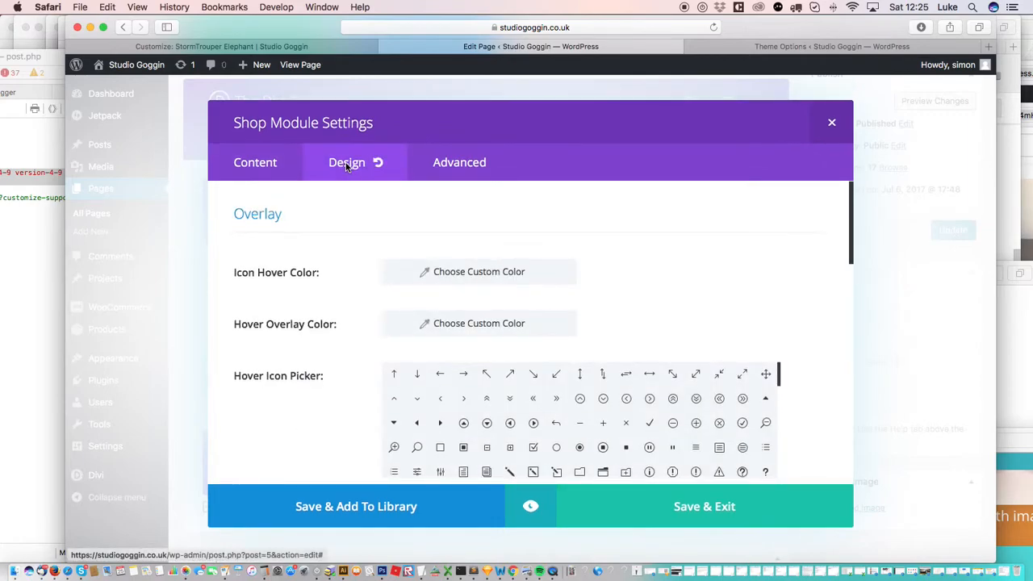
pyautogui.click(263, 169)
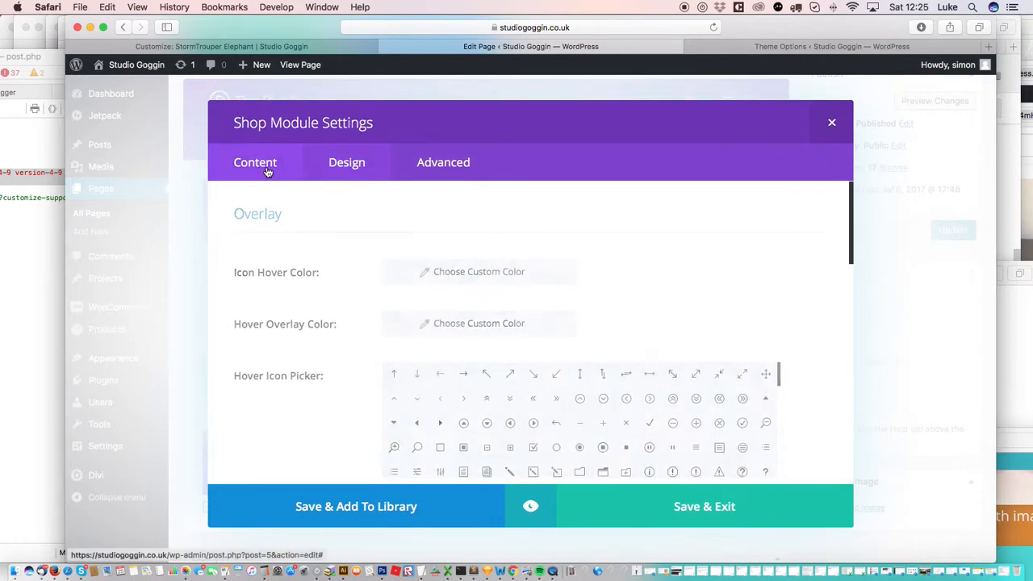
pyautogui.scroll(-3, 849, 315)
pyautogui.moveTo(851, 321); pyautogui.dragTo(847, 355)
pyautogui.click(499, 283)
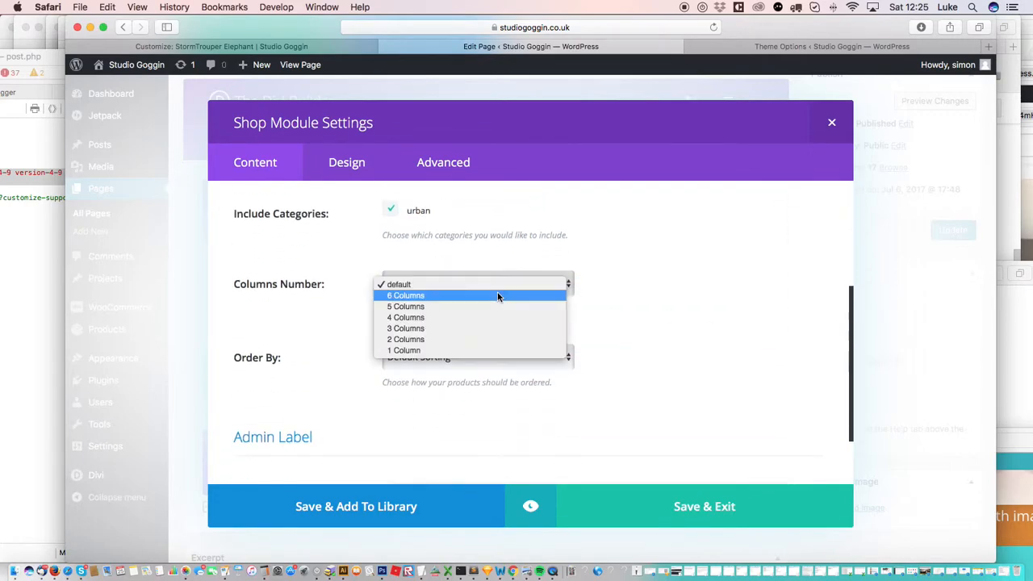
pyautogui.click(484, 314)
pyautogui.click(646, 507)
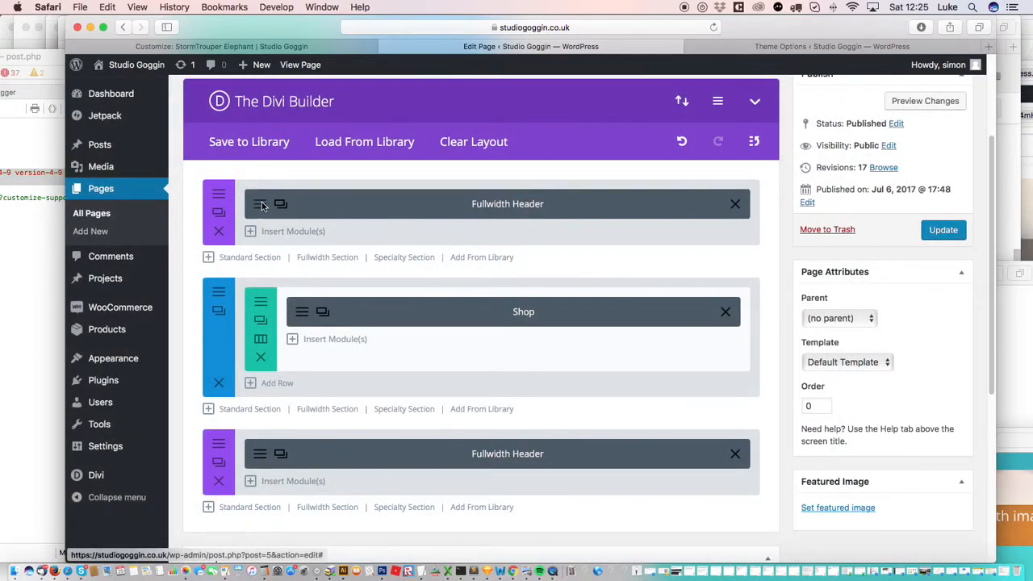
# - Set the first Fullwidth Header's title to STUDIO GOGGIN, save the module and update the HOME page
pyautogui.click(259, 203)
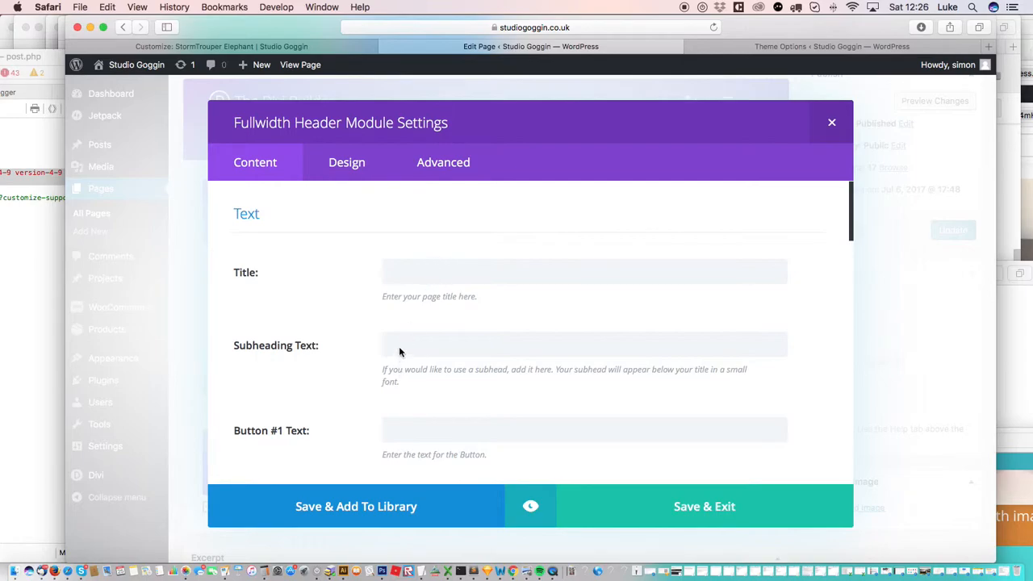
pyautogui.moveTo(851, 208)
pyautogui.mouseDown()
pyautogui.moveTo(851, 218)
pyautogui.moveTo(846, 204)
pyautogui.mouseUp()
pyautogui.click(676, 506)
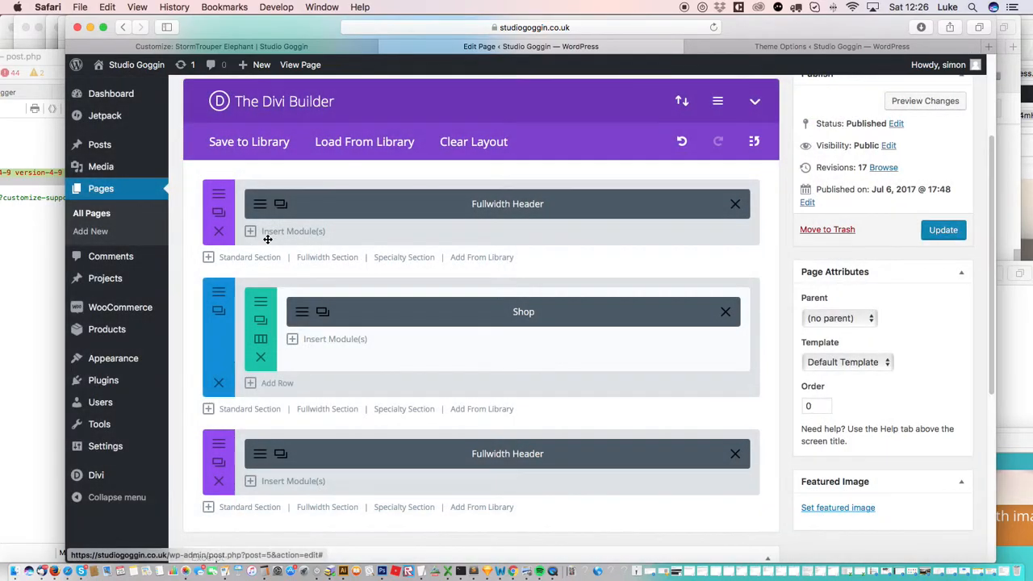
pyautogui.click(259, 205)
pyautogui.click(459, 273)
pyautogui.write('STUDIO GOGGIN')
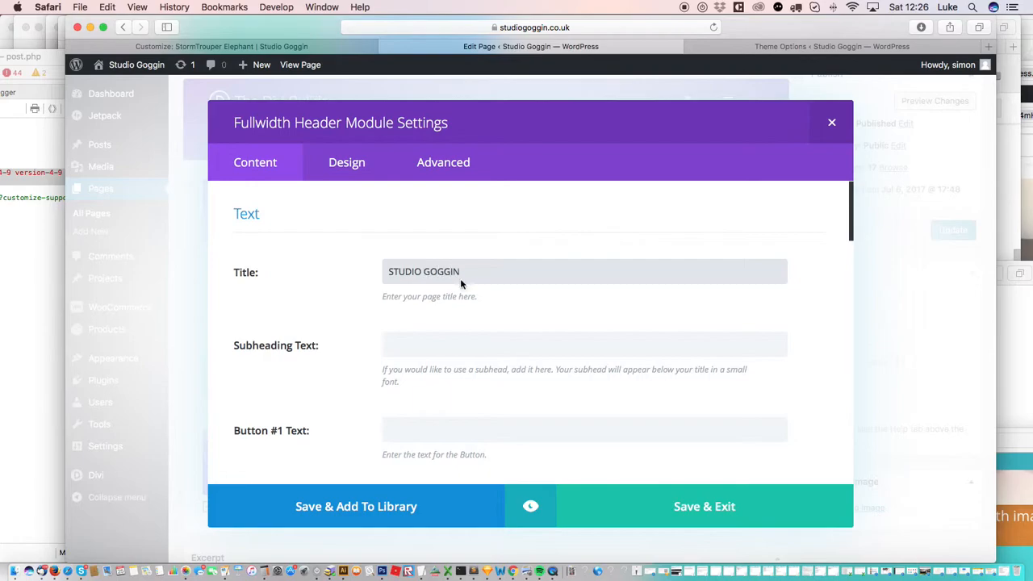
pyautogui.click(652, 506)
pyautogui.click(943, 235)
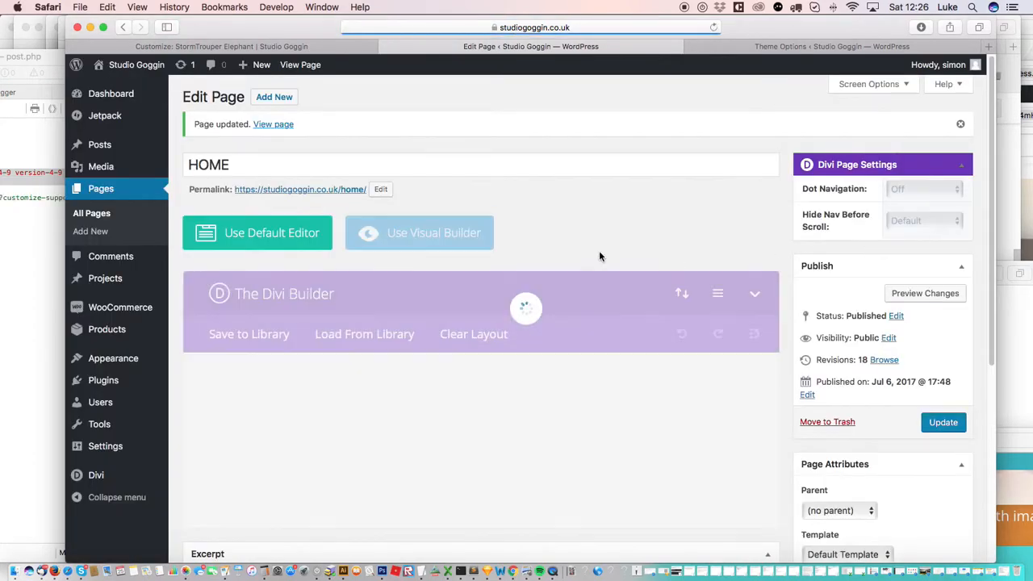
# - View the live HOME page to check the header title over the parallax image and the gradient behind the products, and return to the editor
pyautogui.click(274, 125)
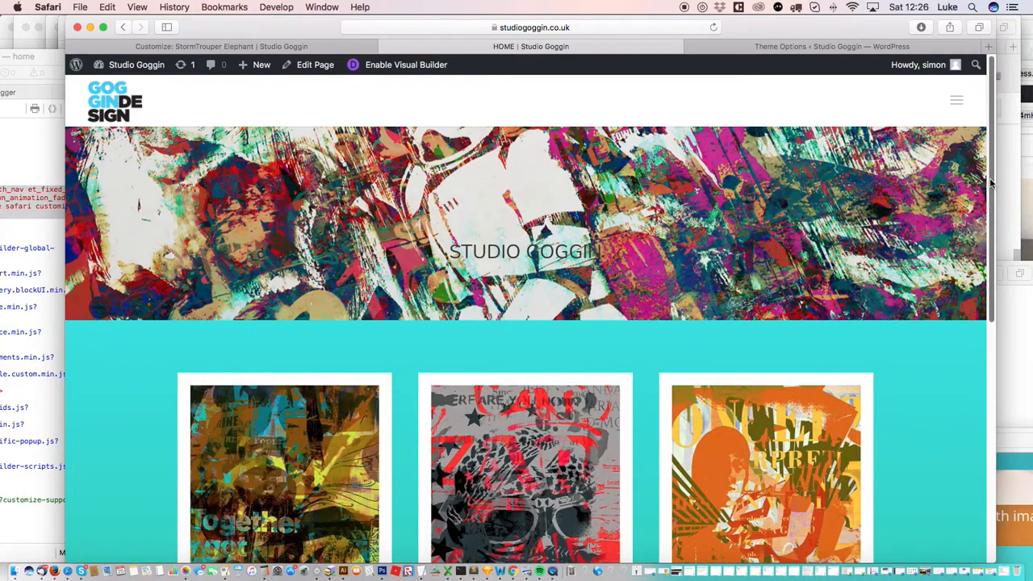
pyautogui.scroll(-5, 999, 242)
pyautogui.scroll(3, 998, 259)
pyautogui.scroll(-4, 1003, 288)
pyautogui.scroll(3, 1001, 259)
pyautogui.scroll(-5, 998, 224)
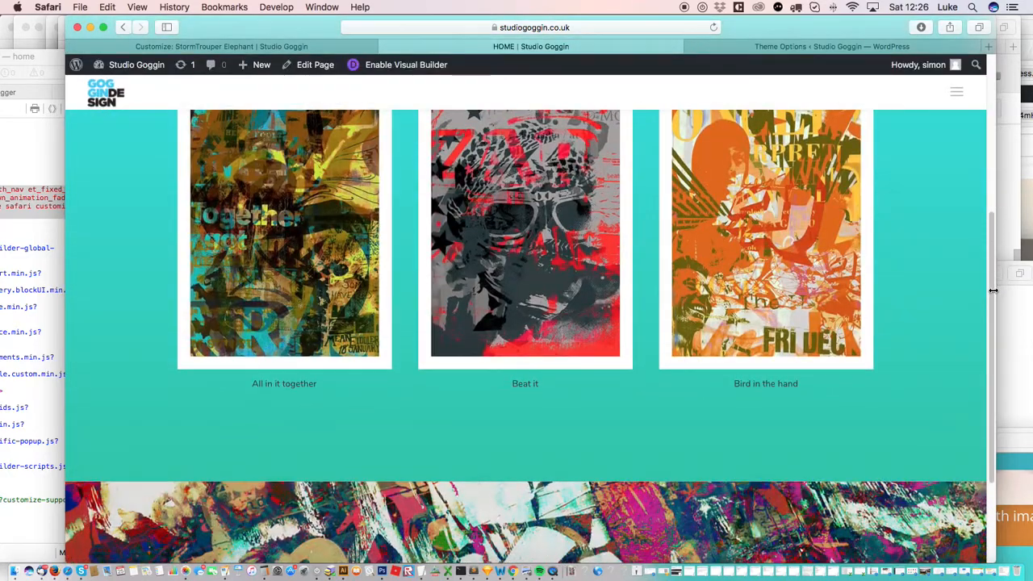
pyautogui.scroll(2, 985, 242)
pyautogui.scroll(3, 985, 242)
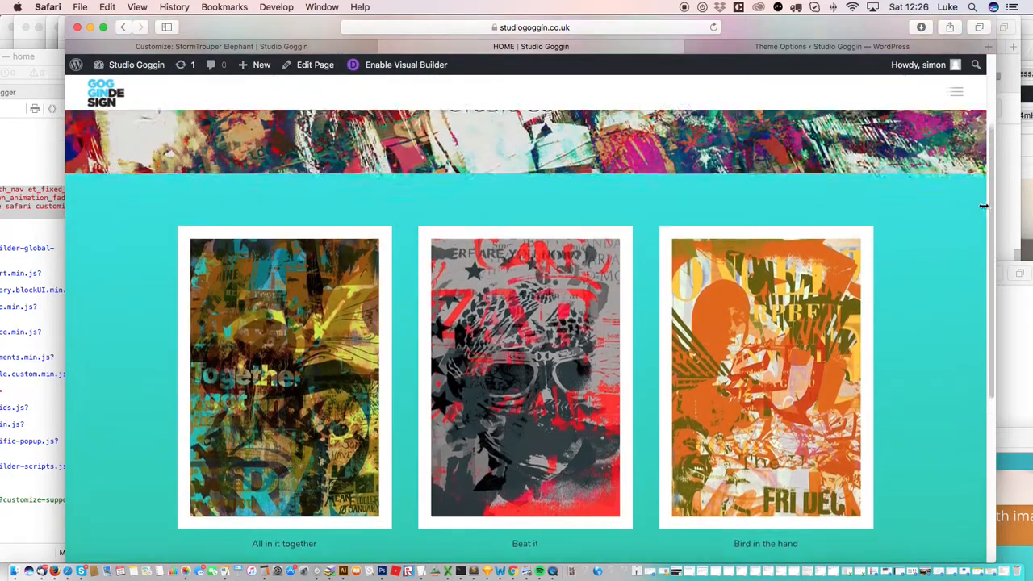
pyautogui.scroll(-3, 986, 250)
pyautogui.scroll(4, 986, 253)
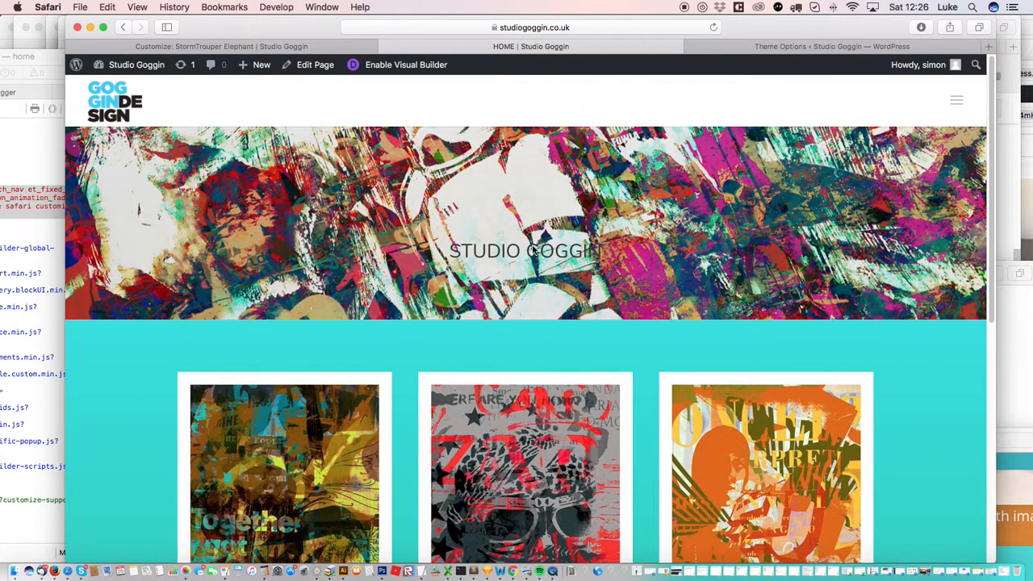
pyautogui.click(315, 66)
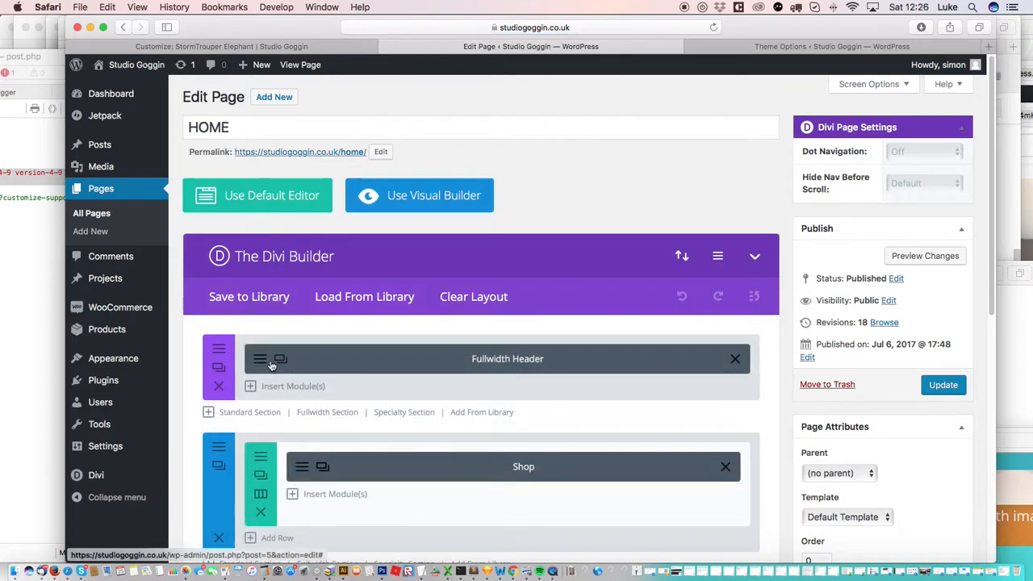
# - Clear the first Fullwidth Header's title, look over its design options, save the module and update the HOME page
pyautogui.click(260, 359)
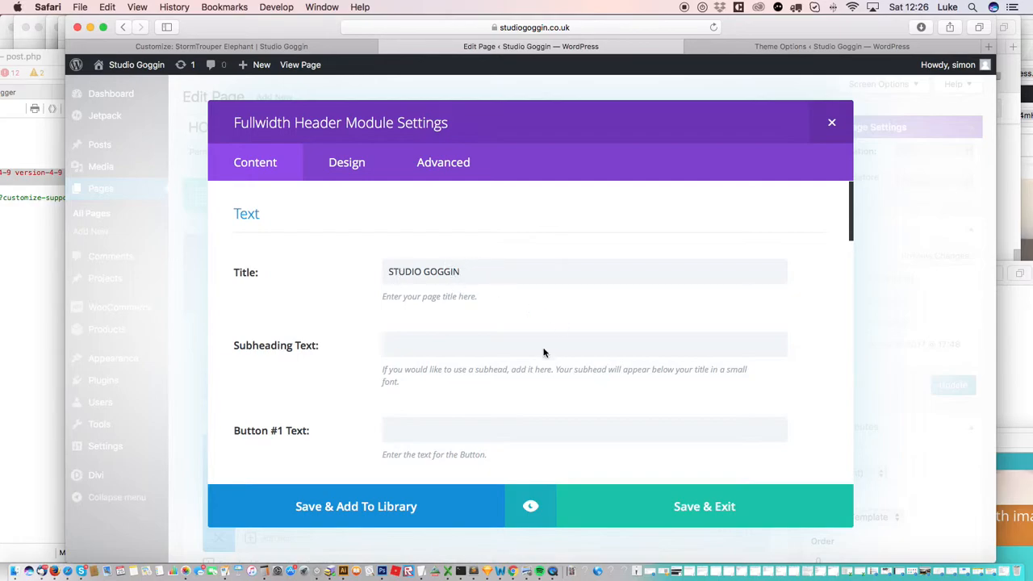
pyautogui.click(831, 122)
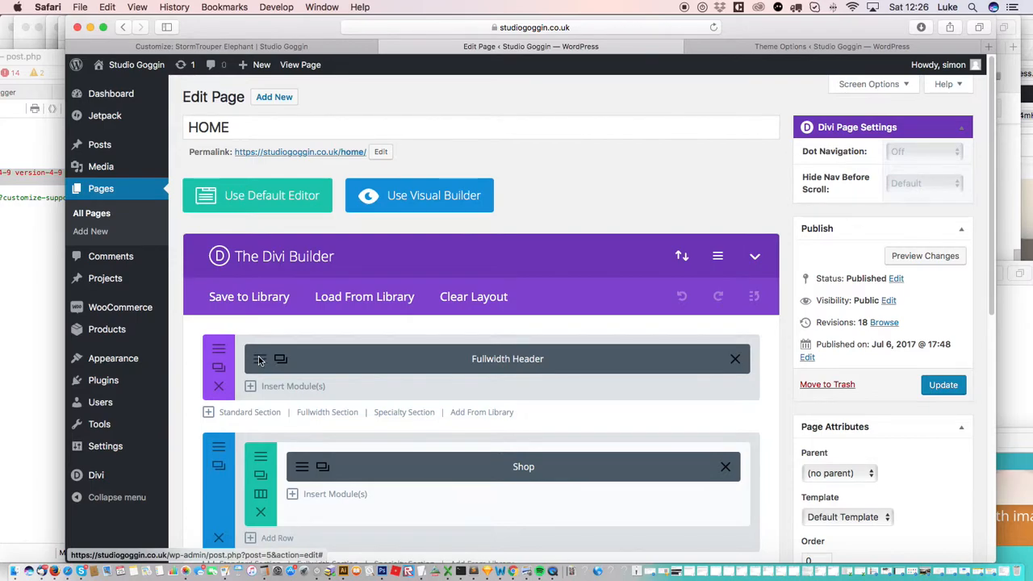
pyautogui.click(260, 359)
pyautogui.press('BackSpace')
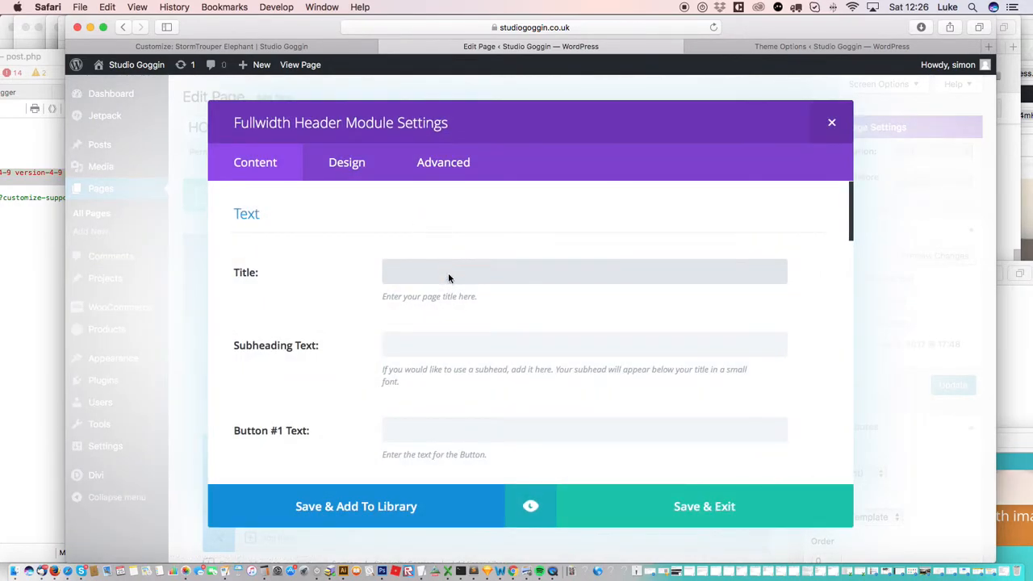
pyautogui.moveTo(851, 221)
pyautogui.mouseDown()
pyautogui.moveTo(856, 292)
pyautogui.moveTo(856, 203)
pyautogui.mouseUp()
pyautogui.click(346, 165)
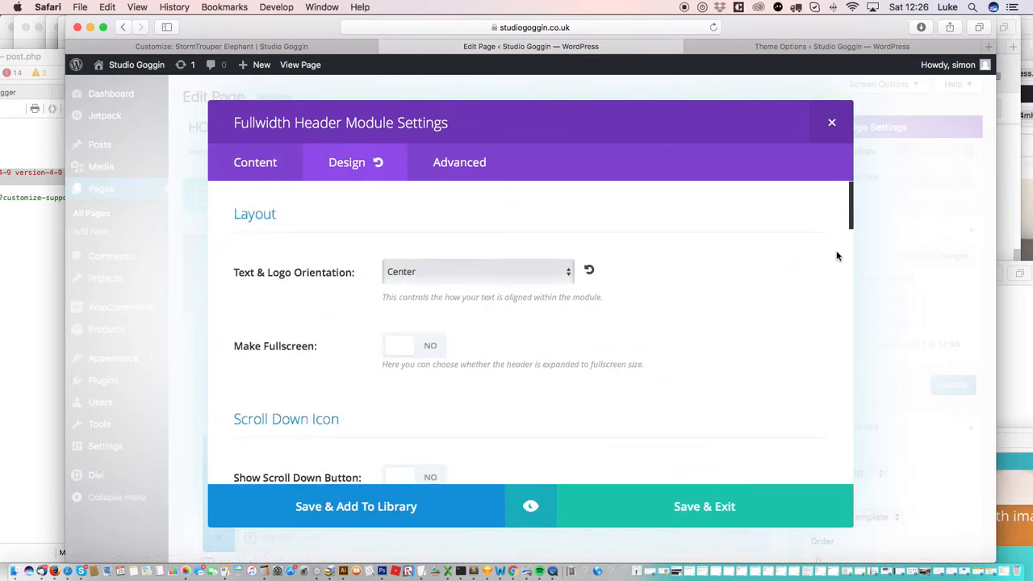
pyautogui.moveTo(849, 230); pyautogui.dragTo(853, 252)
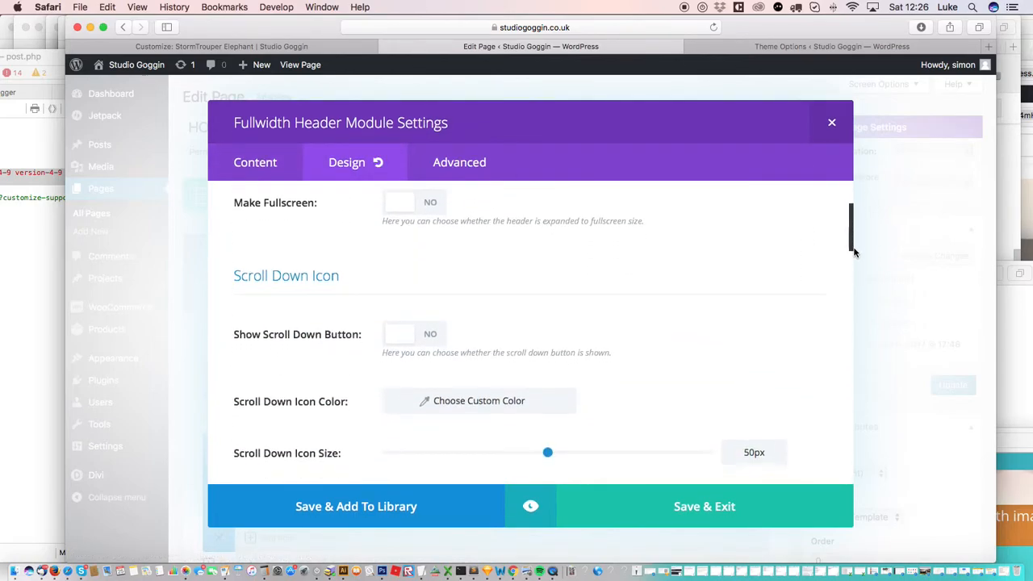
pyautogui.click(630, 506)
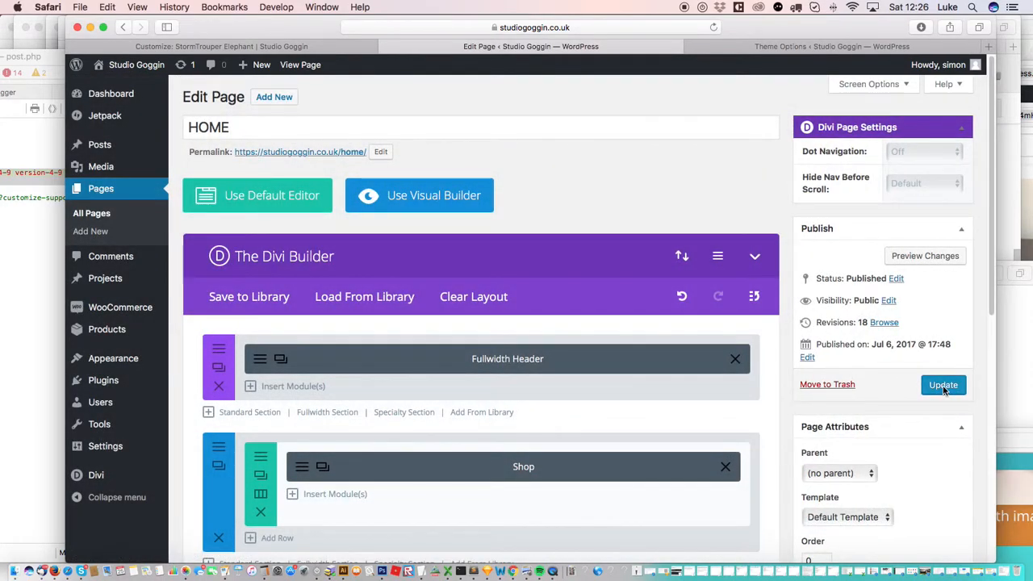
pyautogui.click(943, 386)
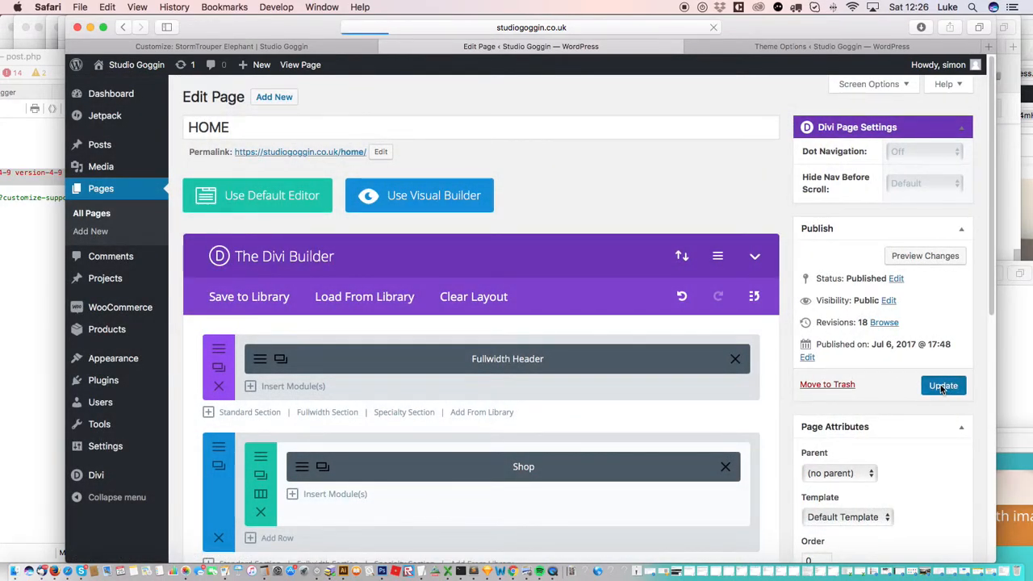
# - Review the gradient and colour background options of the Shop module's section, save the section and update the HOME page
pyautogui.scroll(-2, 324, 416)
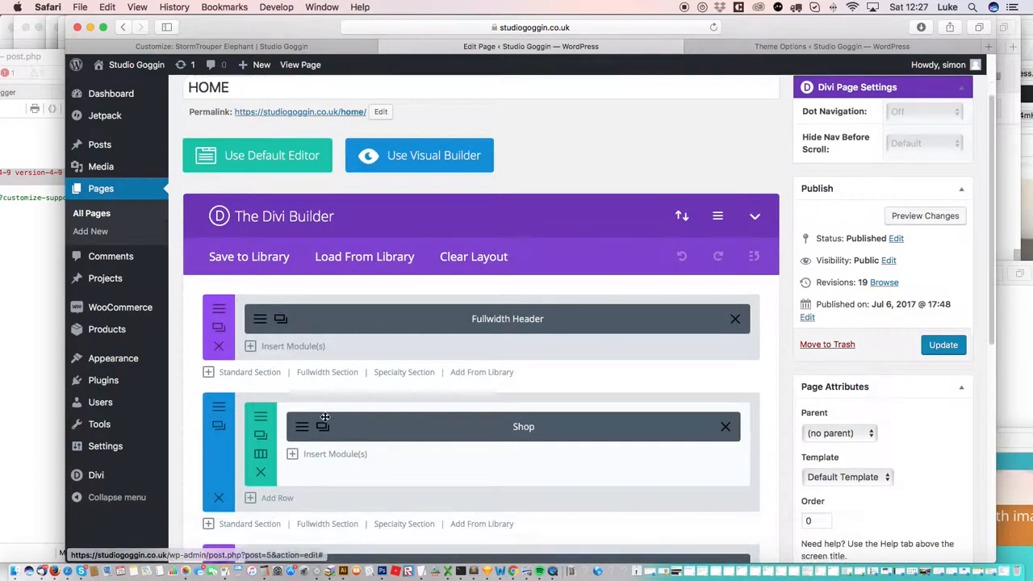
pyautogui.click(218, 425)
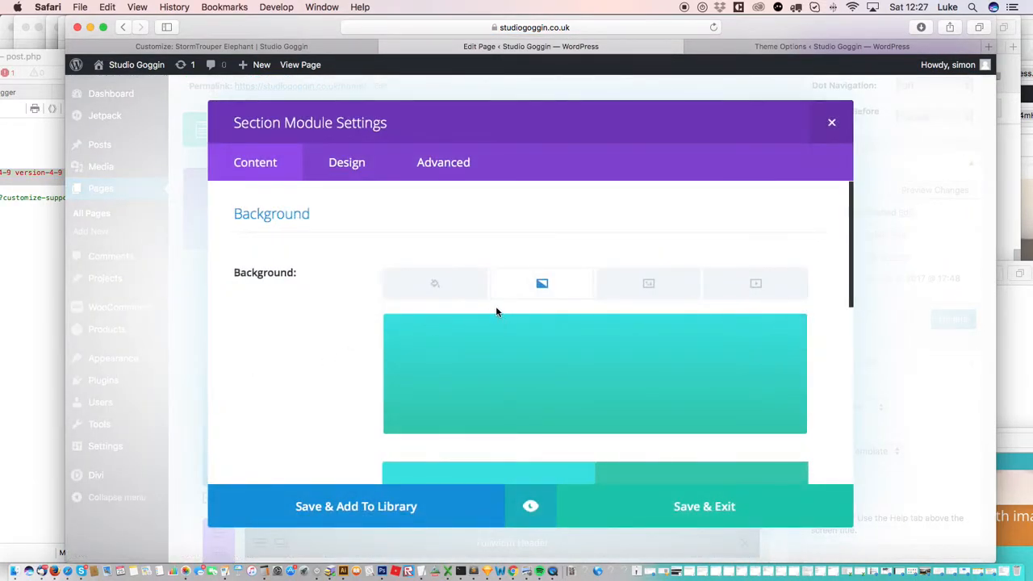
pyautogui.click(435, 283)
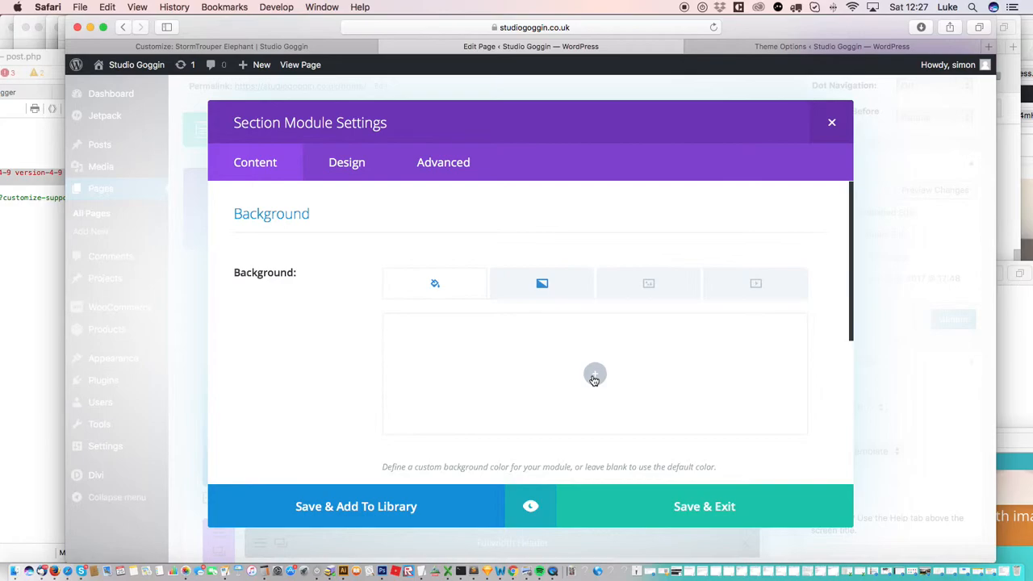
pyautogui.click(671, 505)
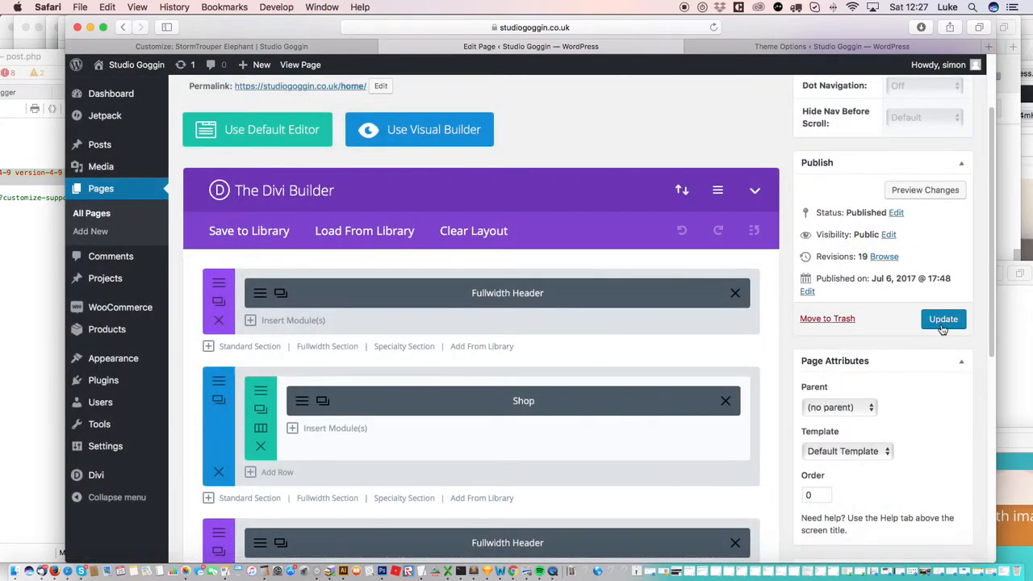
pyautogui.click(944, 320)
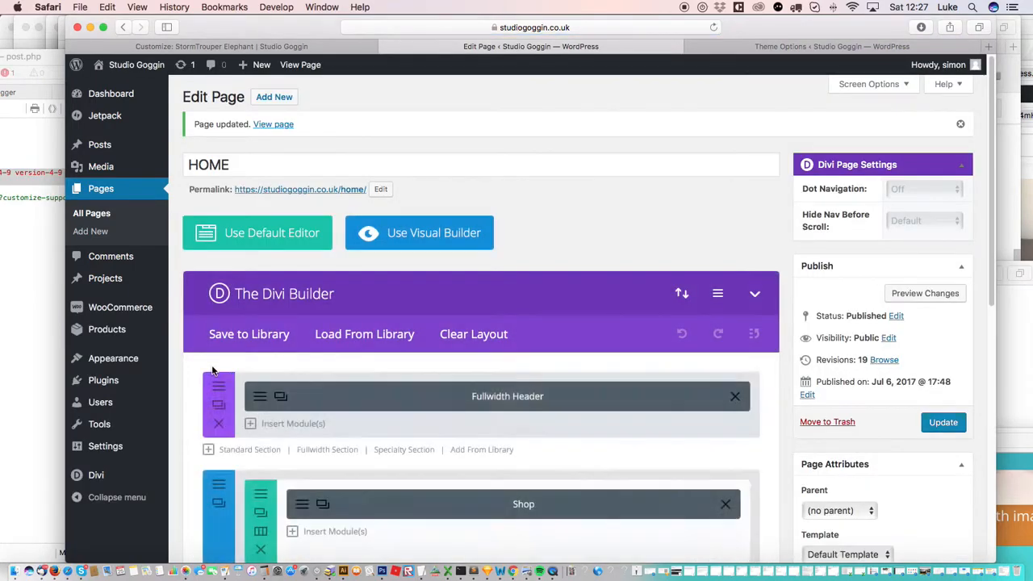
# - Review the Shop module's product count and its overlay, sale badge and title text design options, save it and update the HOME page
pyautogui.scroll(-5, 212, 370)
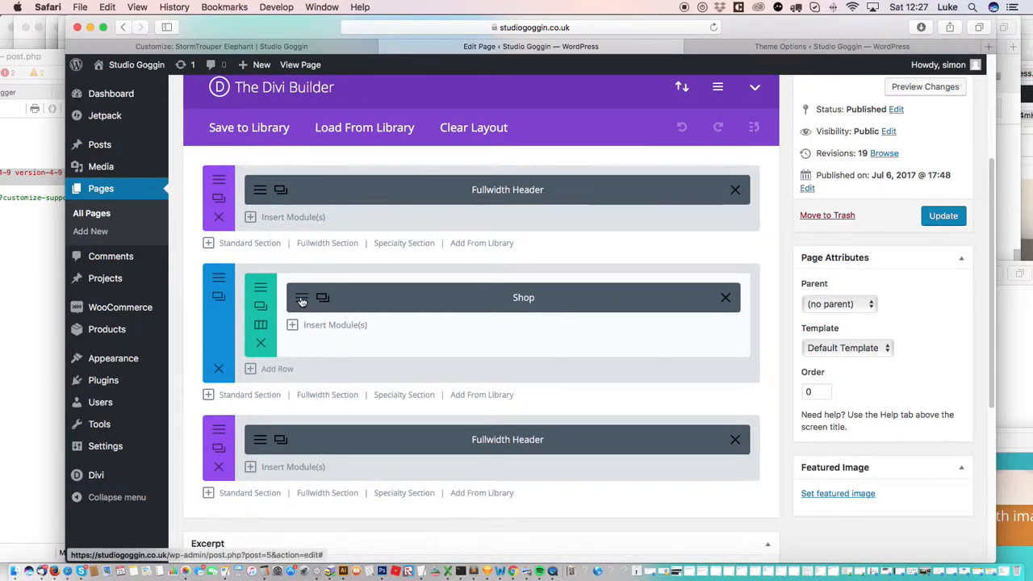
pyautogui.click(302, 298)
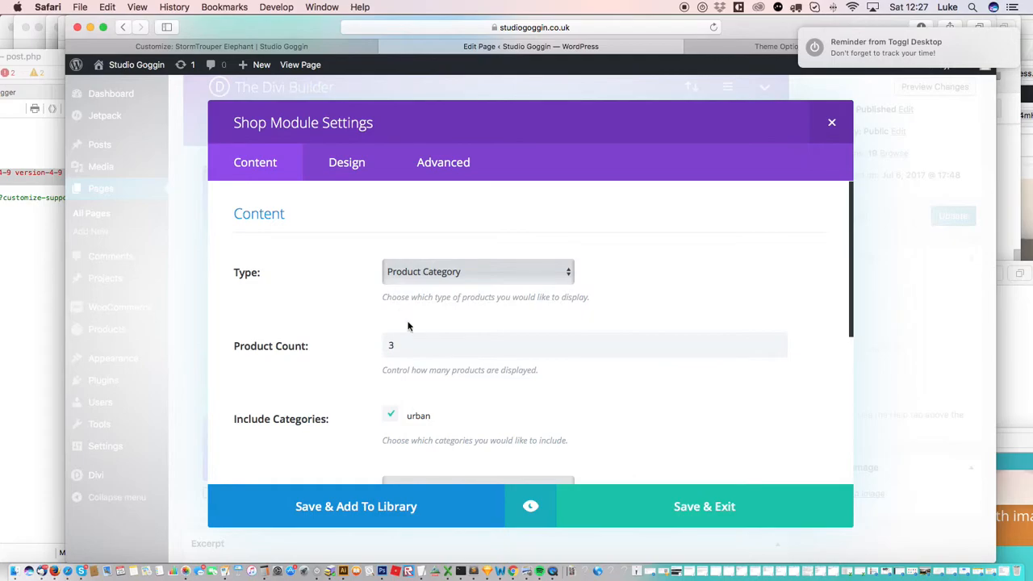
pyautogui.moveTo(399, 352); pyautogui.dragTo(380, 346)
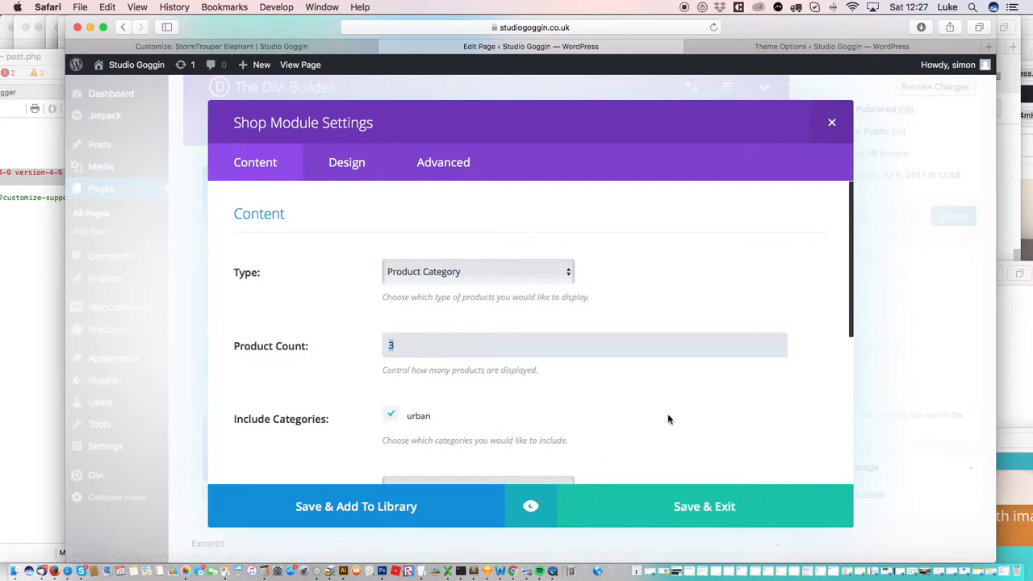
pyautogui.moveTo(851, 250); pyautogui.dragTo(847, 221)
pyautogui.click(357, 164)
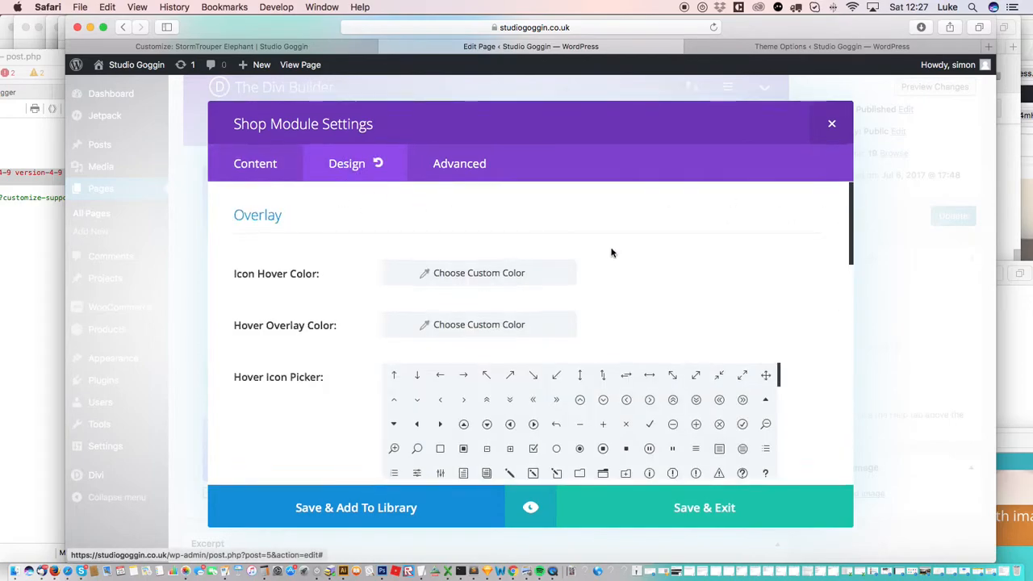
pyautogui.moveTo(856, 216); pyautogui.dragTo(809, 198)
pyautogui.scroll(-8, 807, 218)
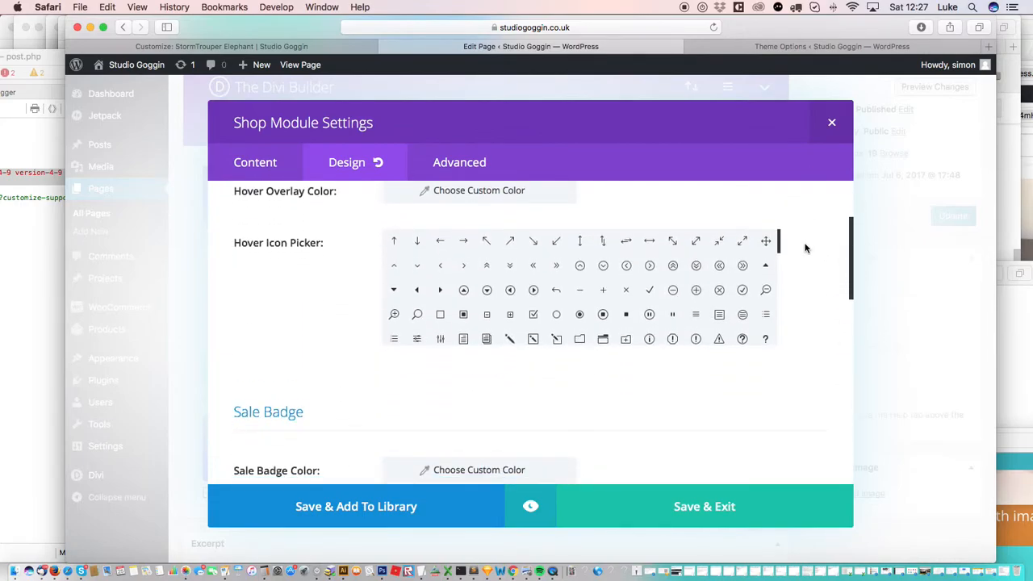
pyautogui.scroll(-2, 798, 294)
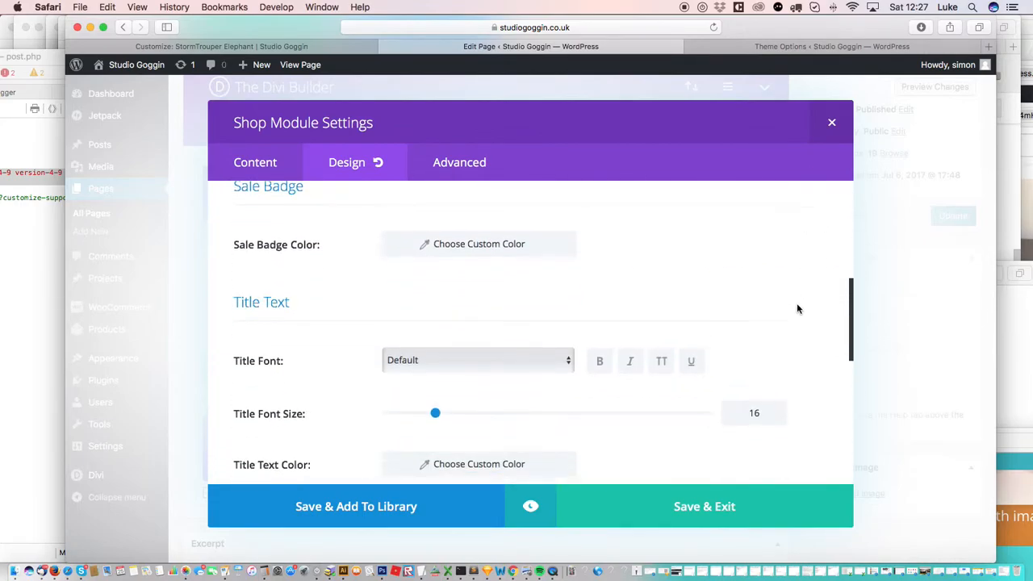
pyautogui.click(693, 503)
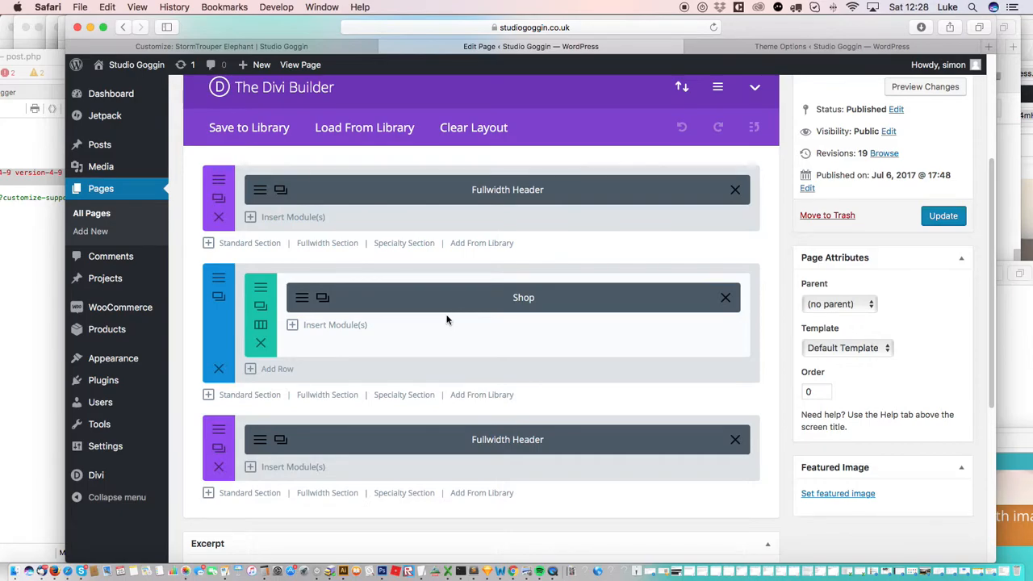
pyautogui.click(938, 218)
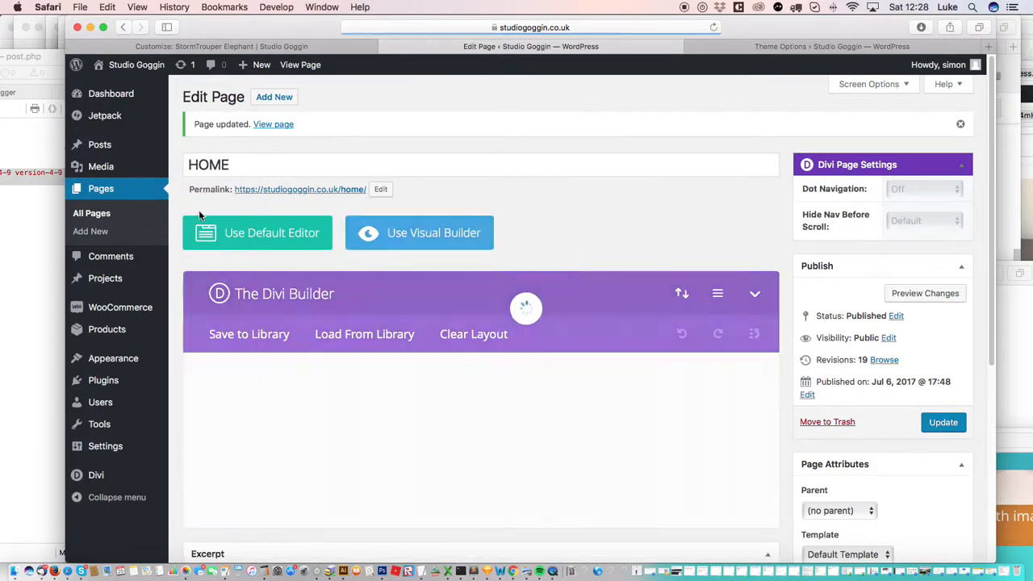
# - Open the Goggin Store page for editing, review its Shop module's product count and title and price text design options, and save the module
pyautogui.click(117, 193)
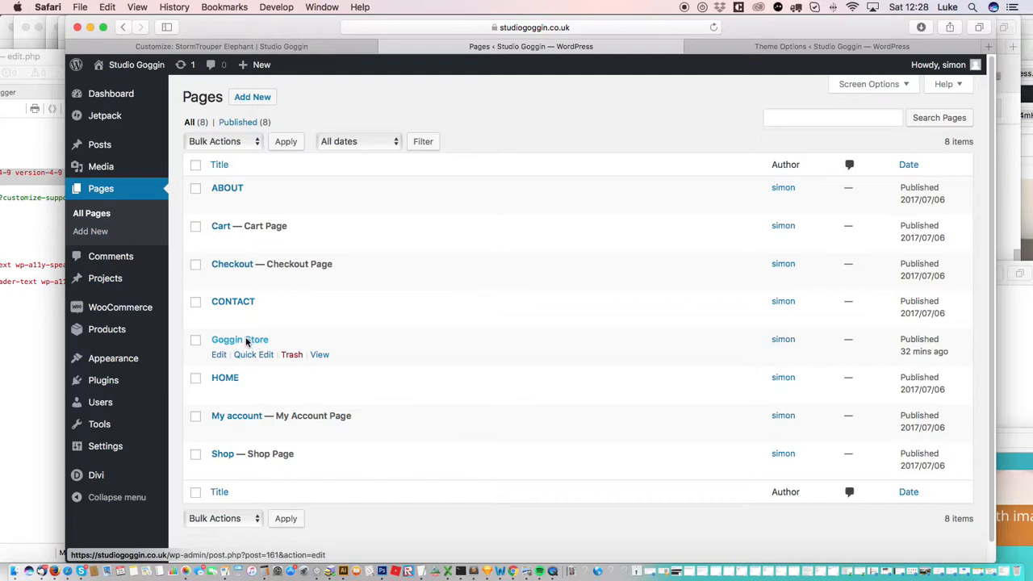
pyautogui.click(239, 339)
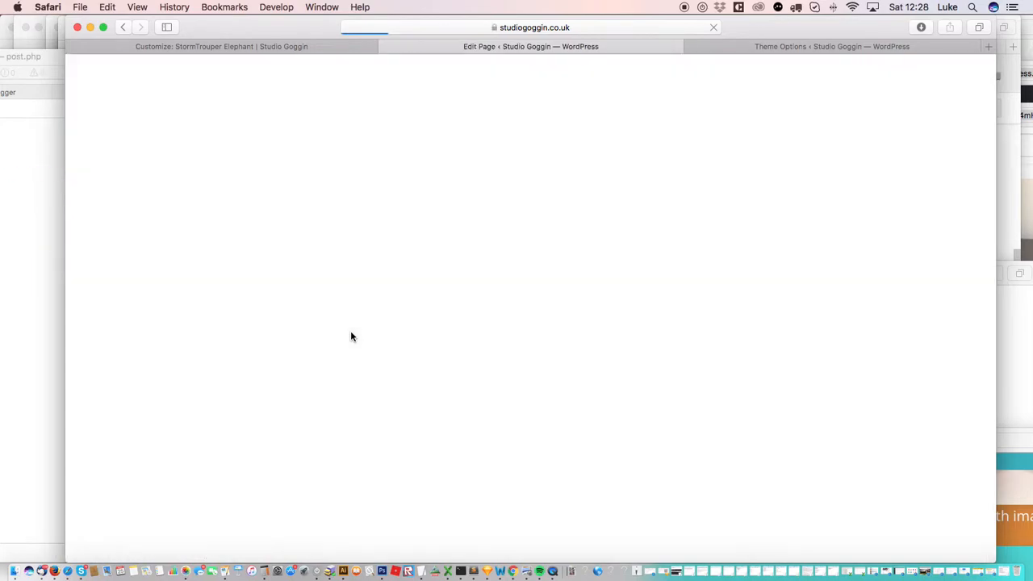
pyautogui.scroll(-3, 927, 224)
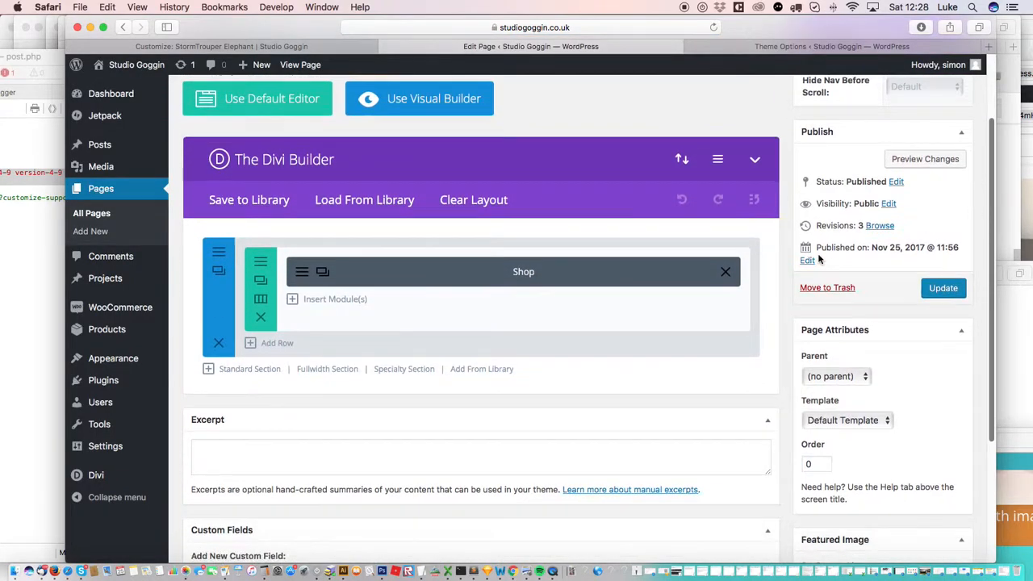
pyautogui.click(303, 274)
pyautogui.moveTo(413, 344); pyautogui.dragTo(368, 339)
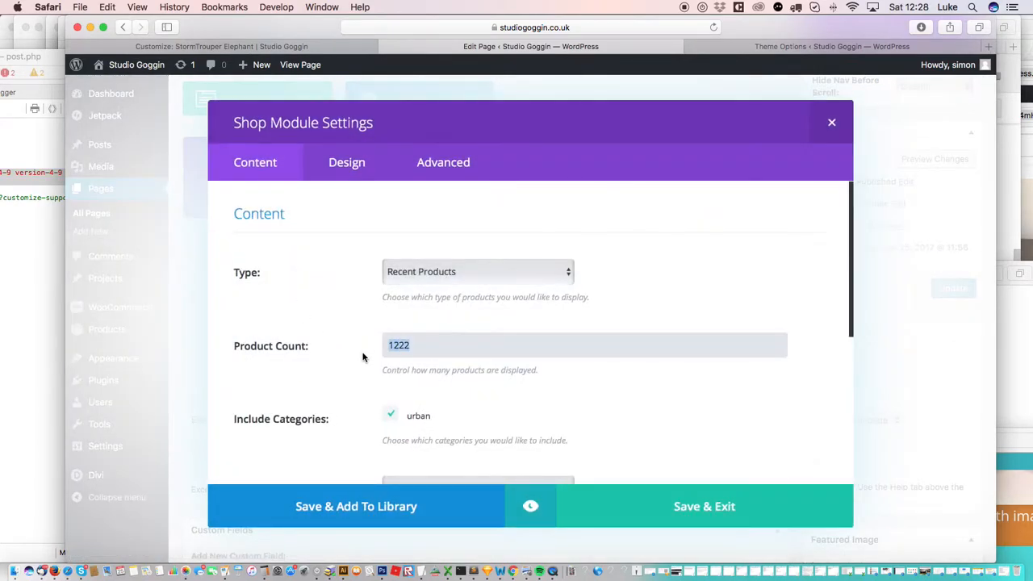
pyautogui.click(347, 164)
pyautogui.moveTo(851, 216); pyautogui.dragTo(802, 425)
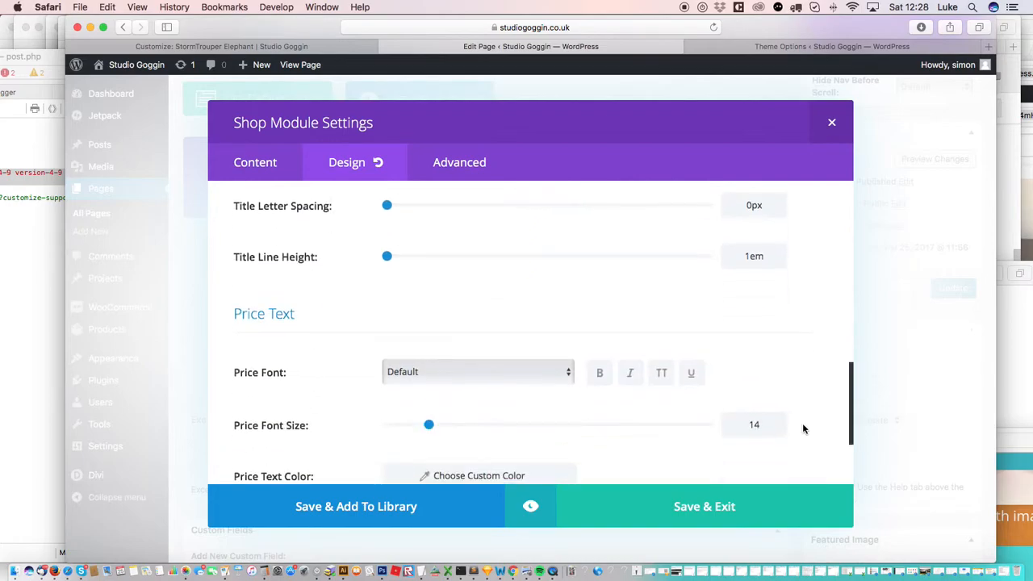
pyautogui.click(719, 505)
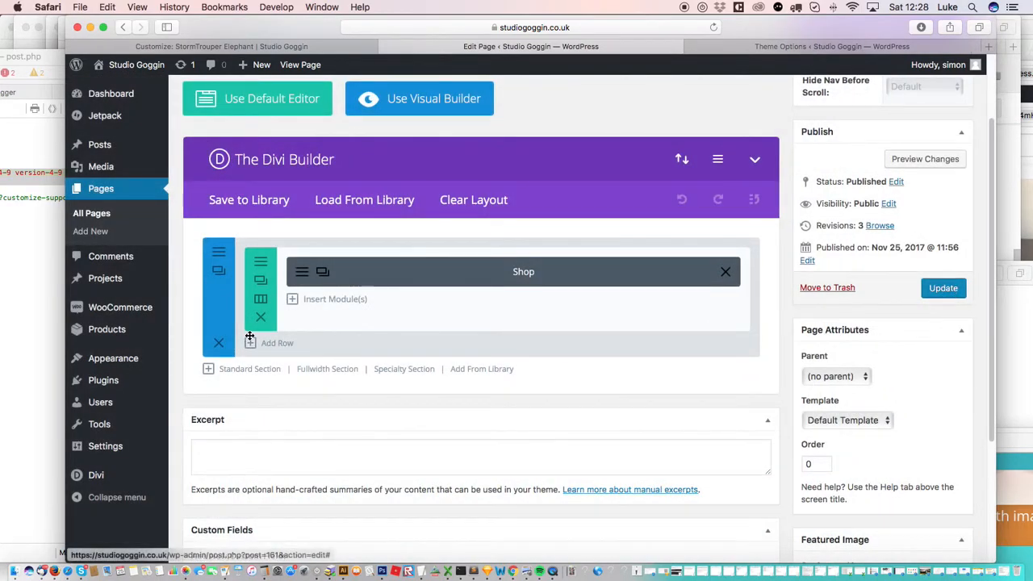
# - Add the Goggin Store page to the main navigation menu and place it directly after ABOUT
pyautogui.moveTo(129, 361)
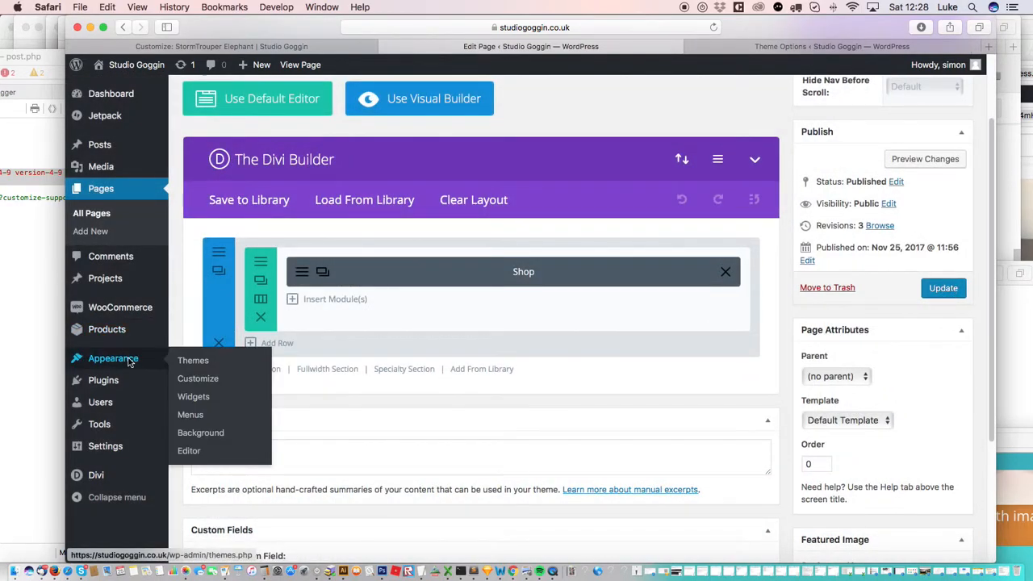
pyautogui.click(189, 413)
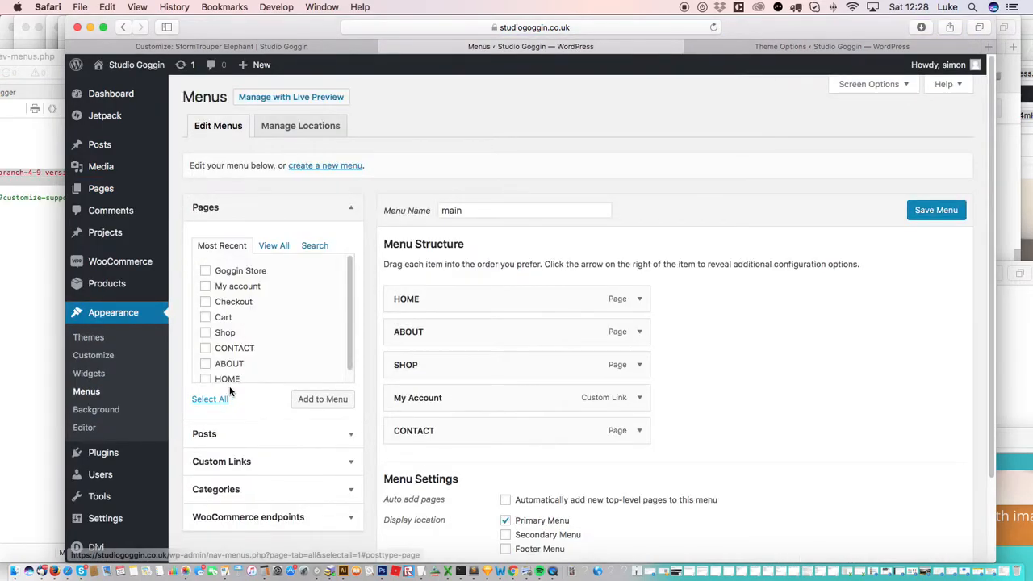
pyautogui.click(206, 271)
pyautogui.click(317, 399)
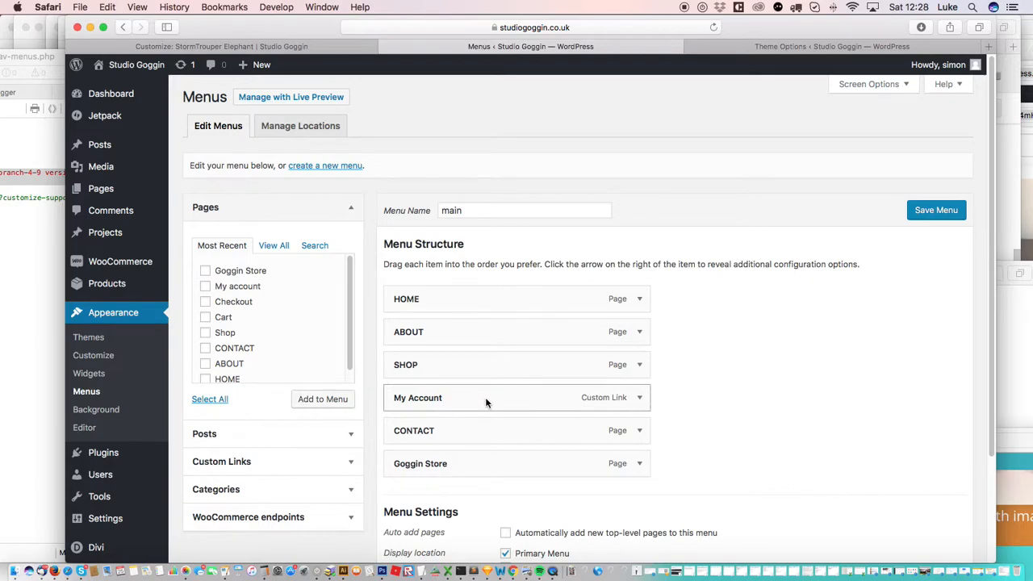
pyautogui.moveTo(484, 456); pyautogui.dragTo(490, 372)
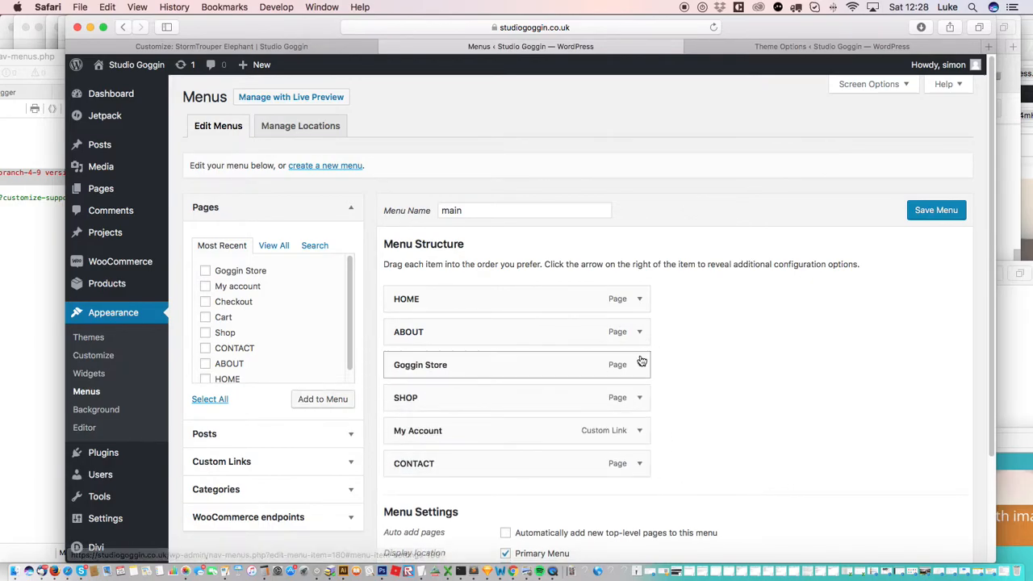
# - Relabel the Goggin Store menu item as SHOP and remove the old SHOP item that links to the original Shop page
pyautogui.click(639, 364)
pyautogui.moveTo(503, 407); pyautogui.dragTo(356, 395)
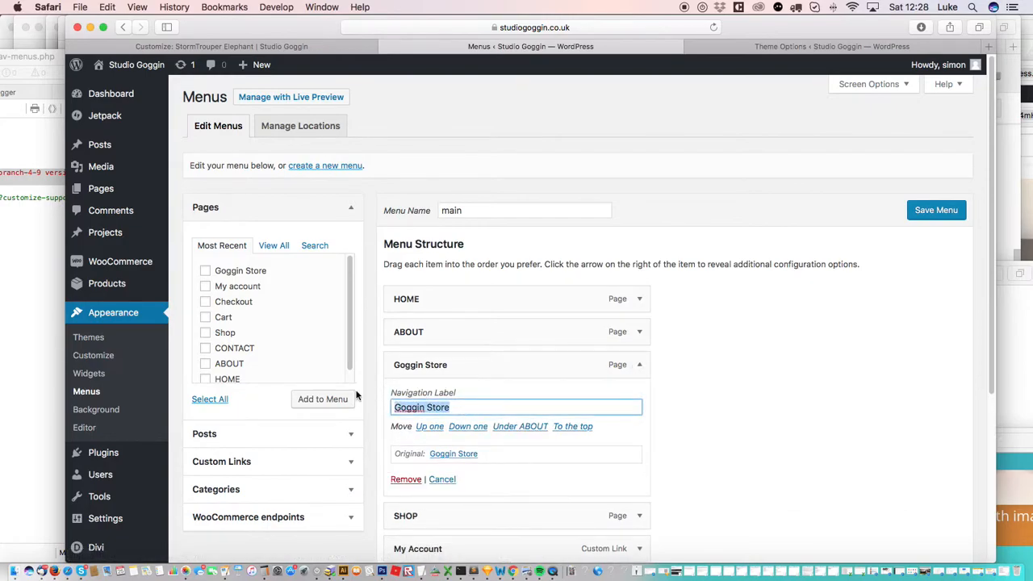
pyautogui.write('SHOP')
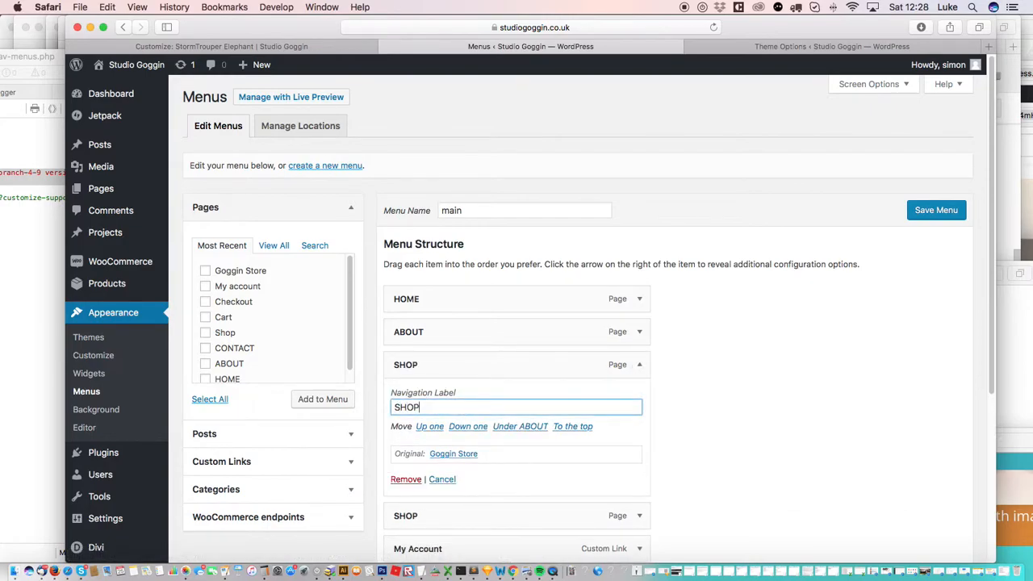
pyautogui.click(640, 364)
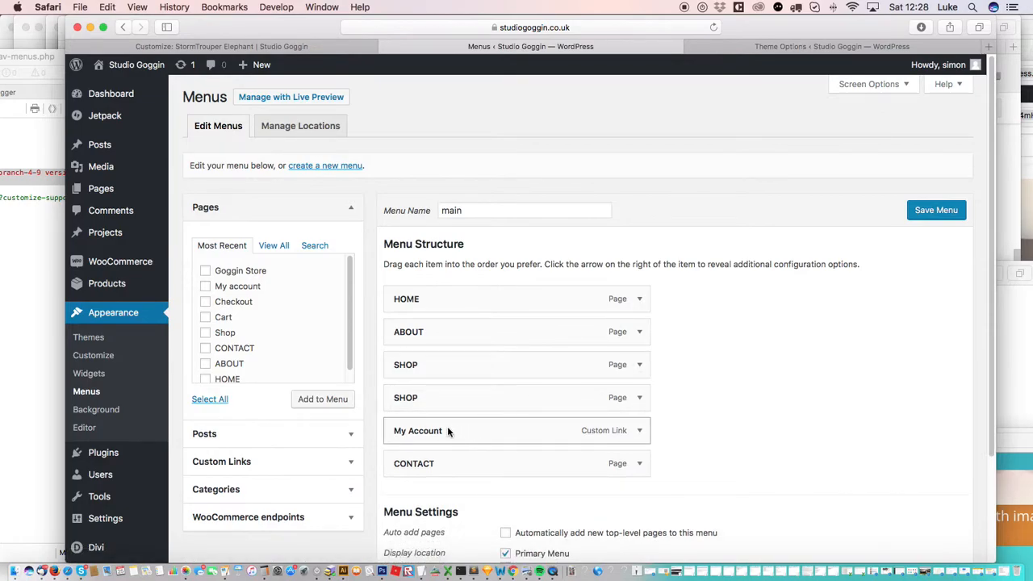
pyautogui.click(640, 399)
pyautogui.click(408, 515)
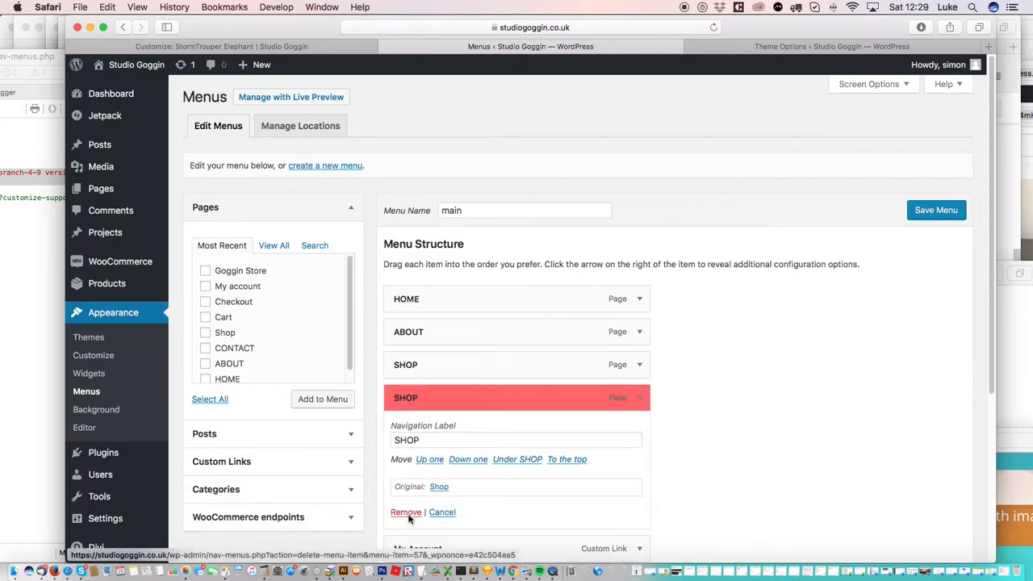
# - Nest the My Account item under SHOP, change its navigation label to MY ACCOUNT and save the menu
pyautogui.moveTo(451, 398); pyautogui.dragTo(481, 398)
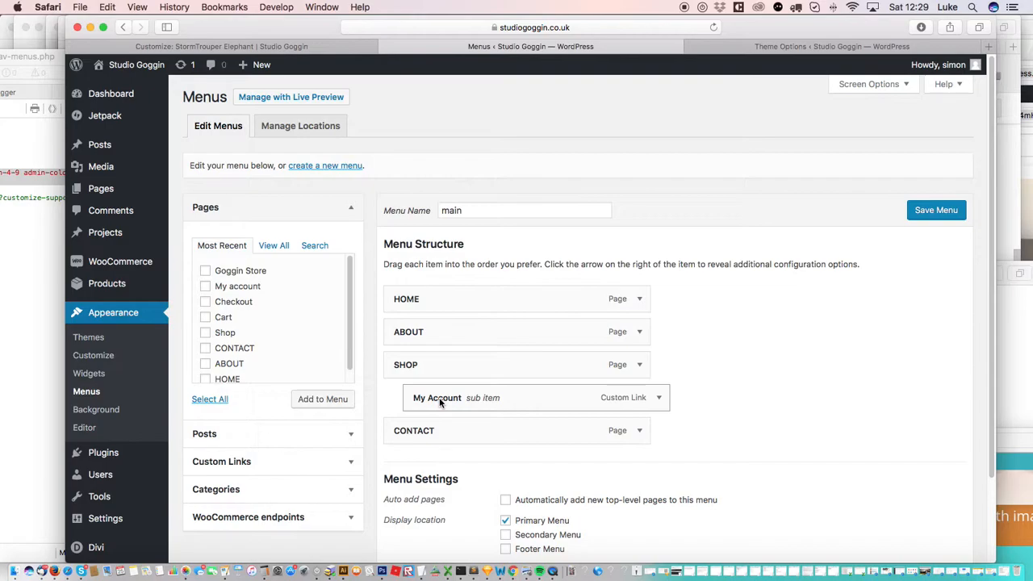
pyautogui.moveTo(657, 396)
pyautogui.mouseDown()
pyautogui.moveTo(595, 409)
pyautogui.moveTo(650, 396)
pyautogui.moveTo(636, 396)
pyautogui.mouseUp()
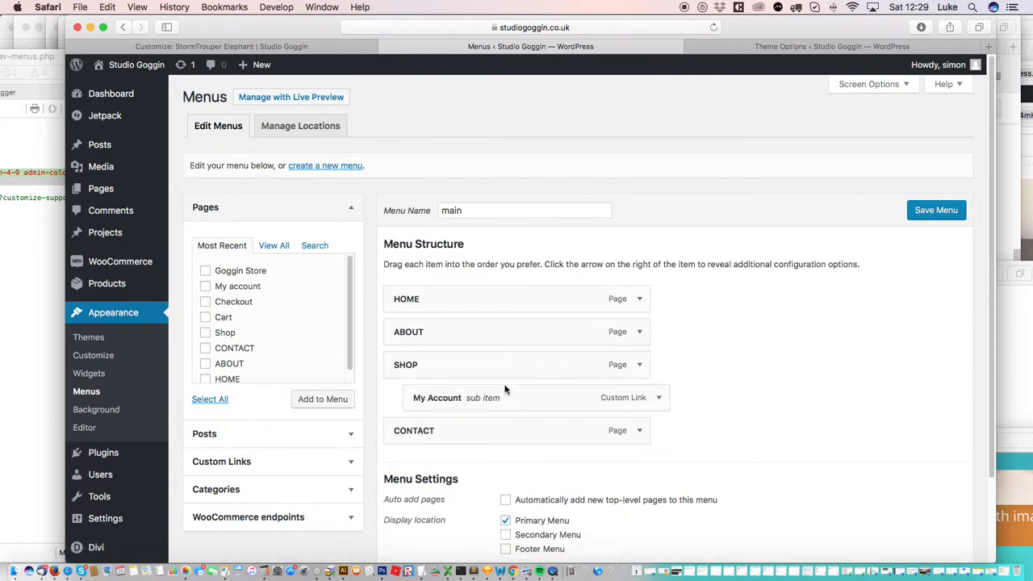
pyautogui.click(659, 397)
pyautogui.moveTo(491, 478); pyautogui.dragTo(407, 462)
pyautogui.write('MY ACCOUNYT')
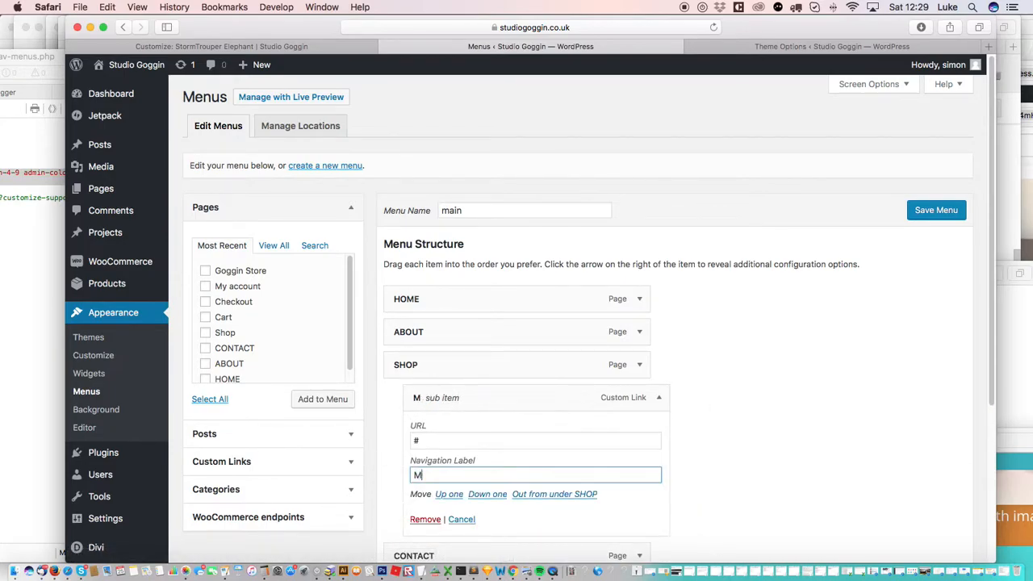
pyautogui.press('BackSpace')
pyautogui.write('T')
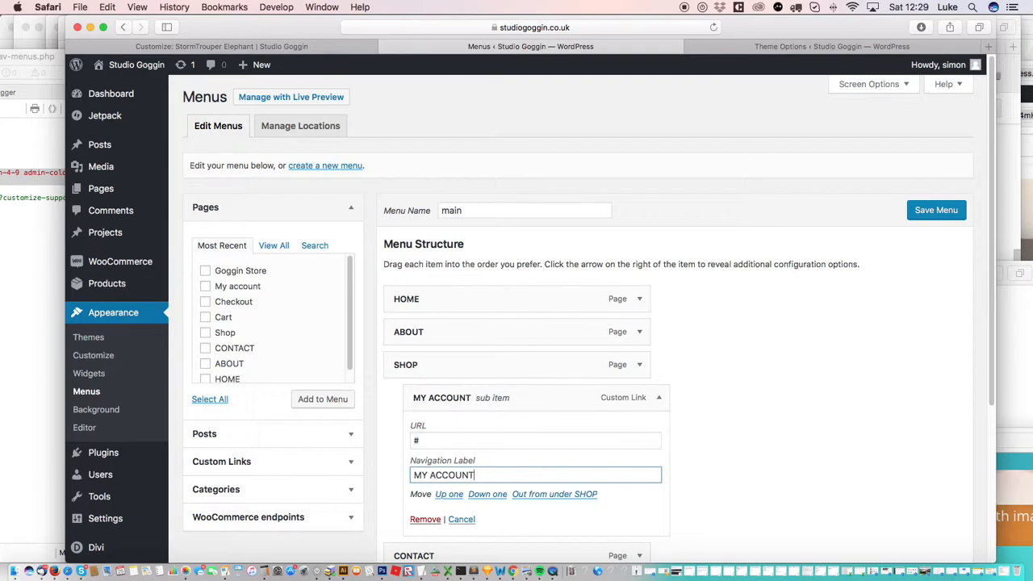
pyautogui.click(658, 397)
pyautogui.click(917, 221)
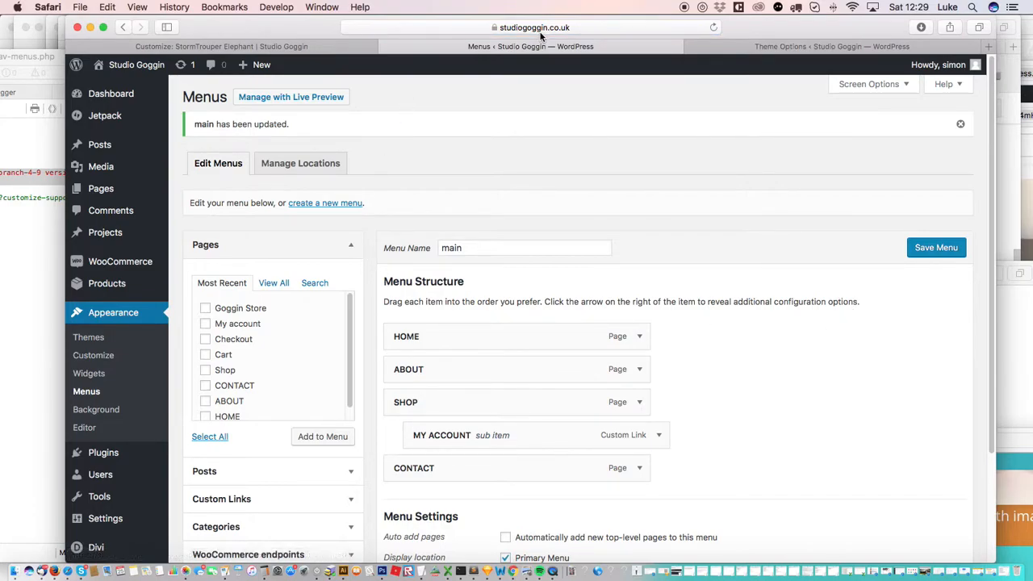
pyautogui.click(304, 47)
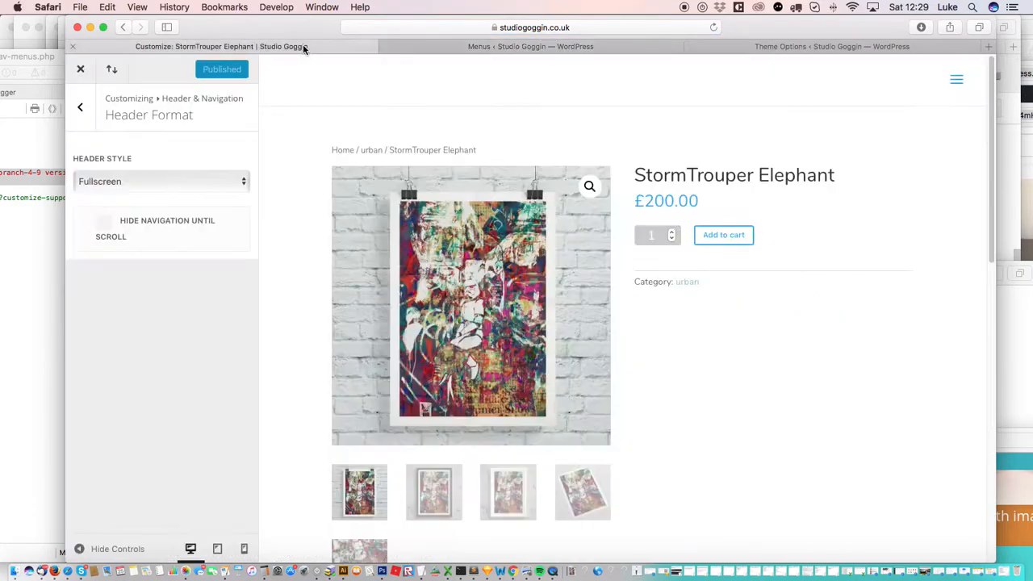
pyautogui.click(530, 30)
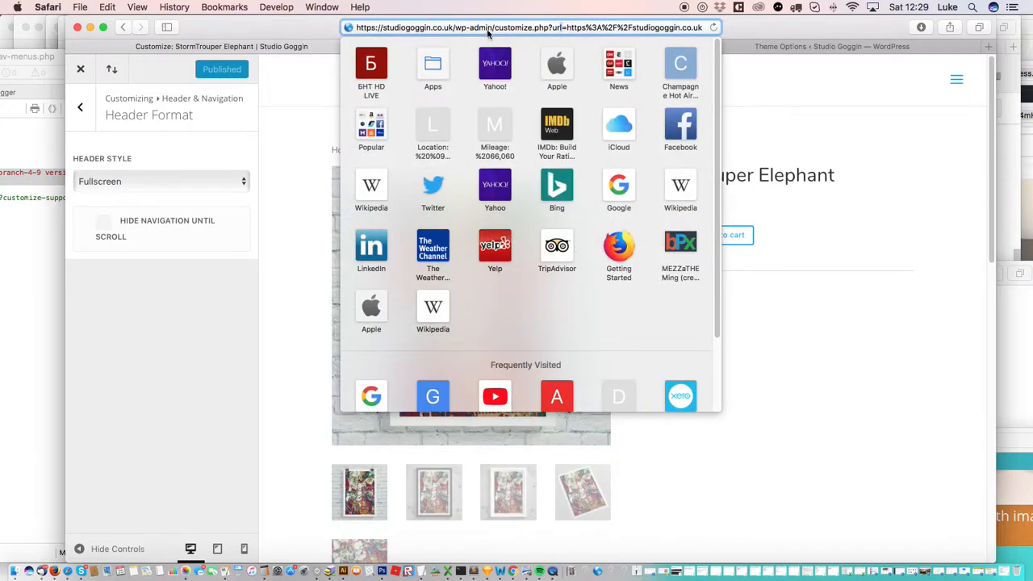
pyautogui.moveTo(455, 30); pyautogui.dragTo(878, 34)
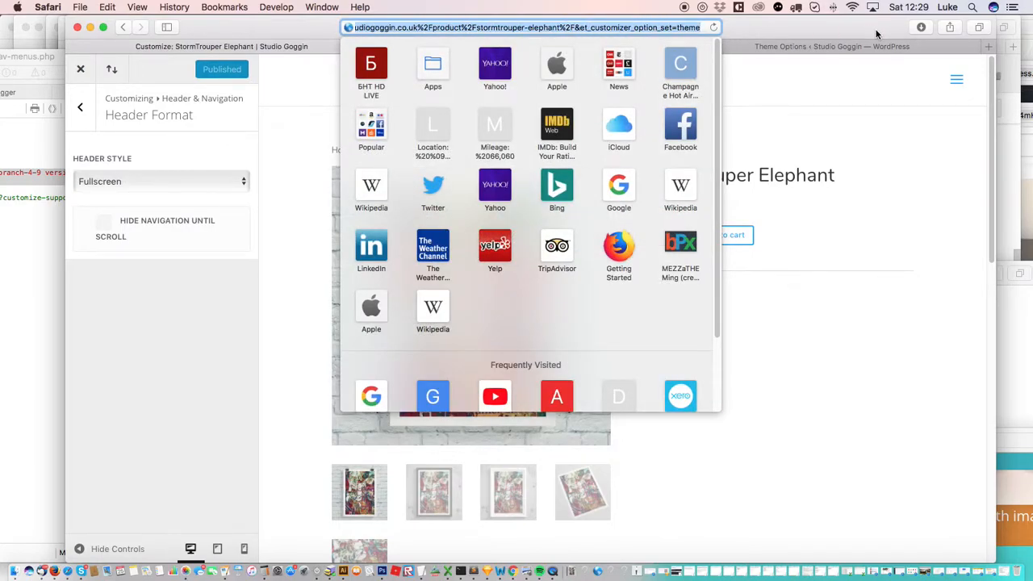
pyautogui.press('Escape')
pyautogui.click(776, 49)
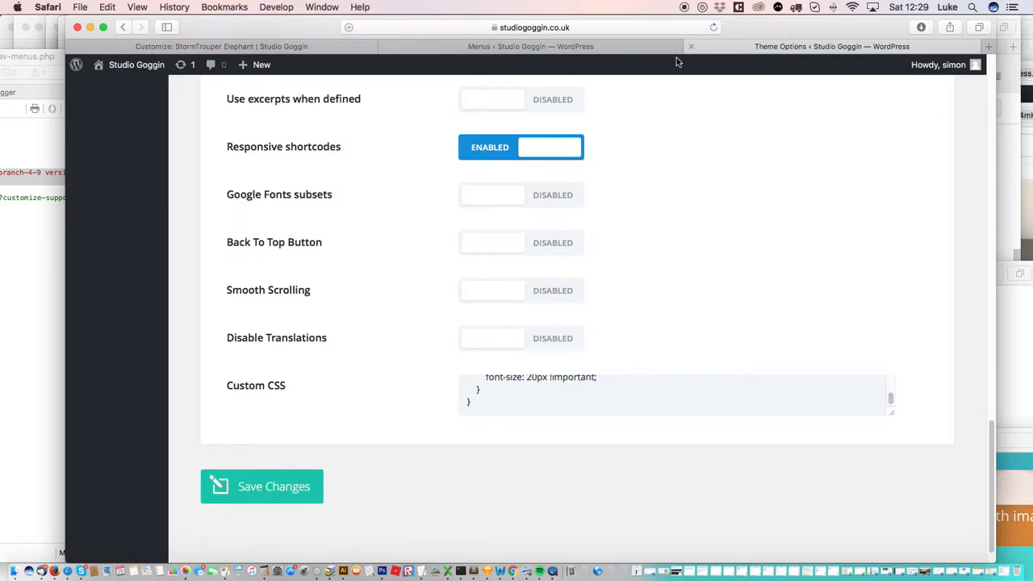
# - In the Reading settings, set HOME as the static homepage and save the changes
pyautogui.click(563, 48)
pyautogui.scroll(-3, 117, 347)
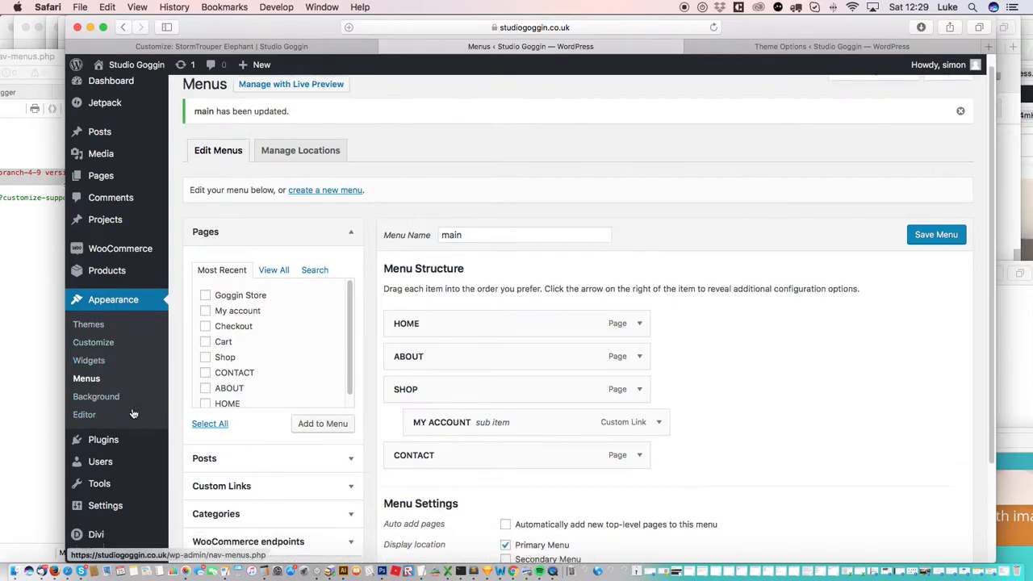
pyautogui.moveTo(114, 500)
pyautogui.click(193, 472)
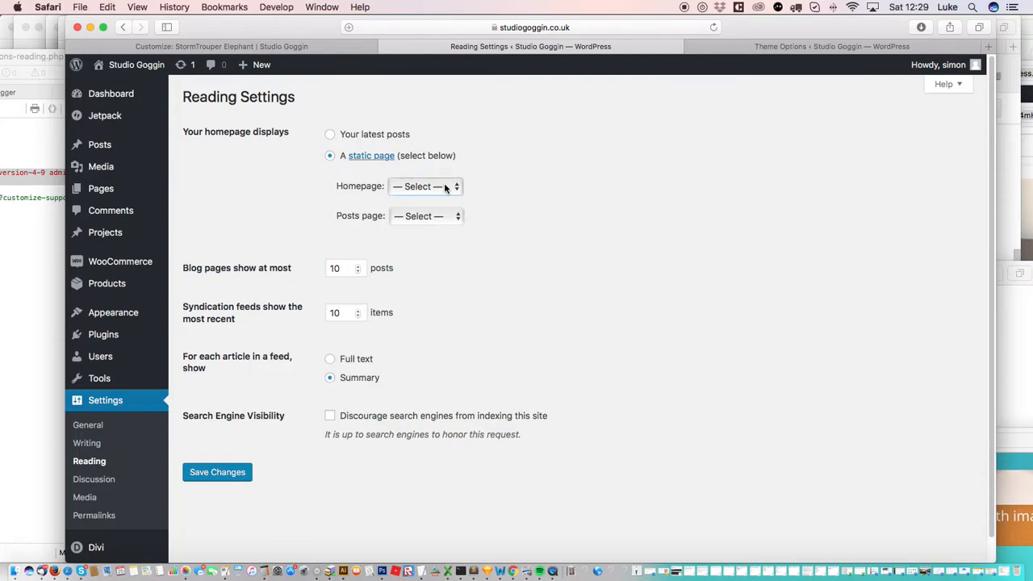
pyautogui.click(445, 187)
pyautogui.click(431, 261)
pyautogui.click(225, 474)
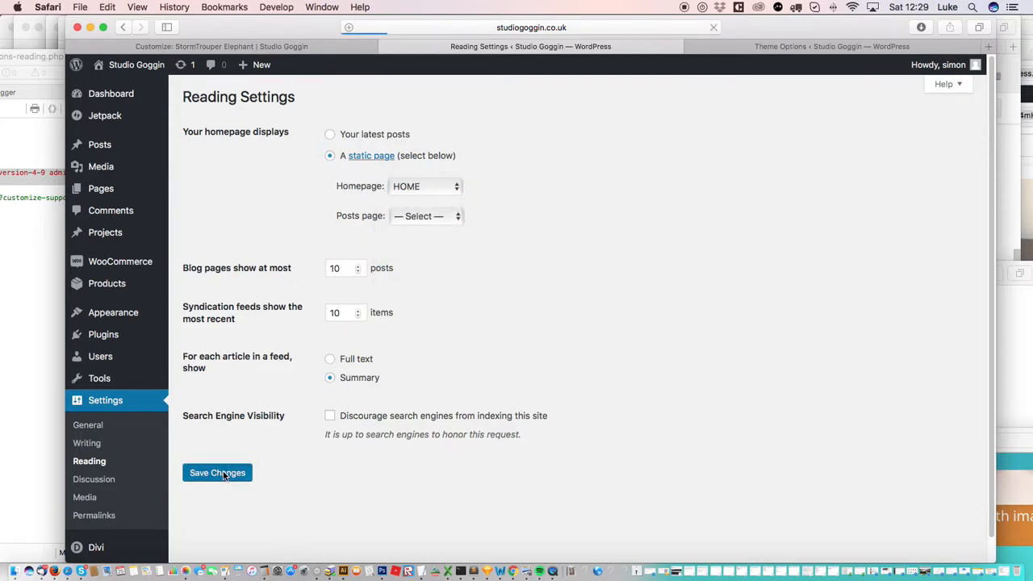
# - Load the live front page of studiogoggin.co.uk in place of the Reading settings
pyautogui.click(330, 45)
pyautogui.click(448, 40)
pyautogui.click(466, 27)
pyautogui.moveTo(471, 32); pyautogui.dragTo(690, 36)
pyautogui.press('BackSpace')
pyautogui.press('Return')
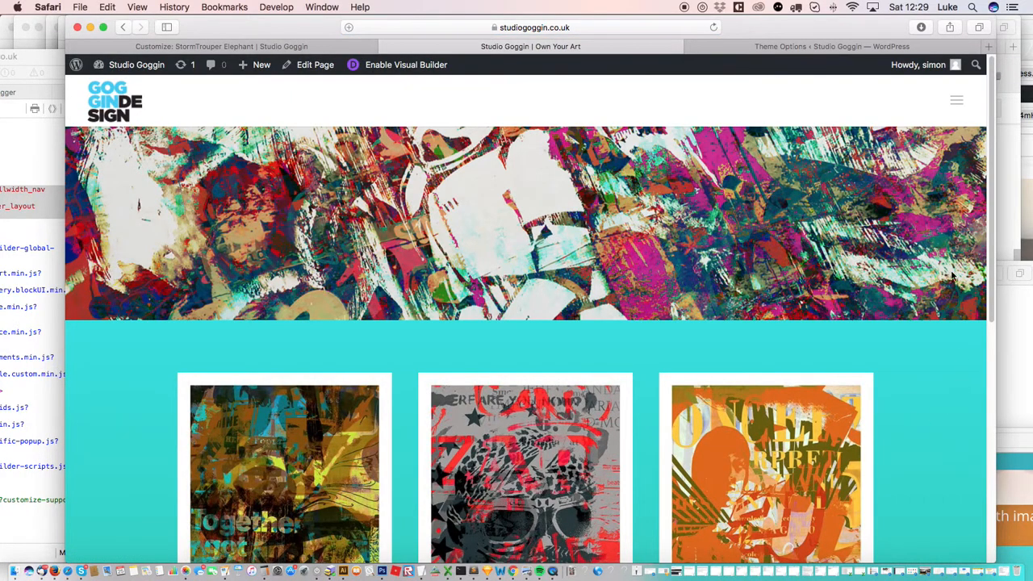
# - Open the fullscreen navigation on the live site and expand and collapse the SHOP submenu to check MY ACCOUNT
pyautogui.click(957, 100)
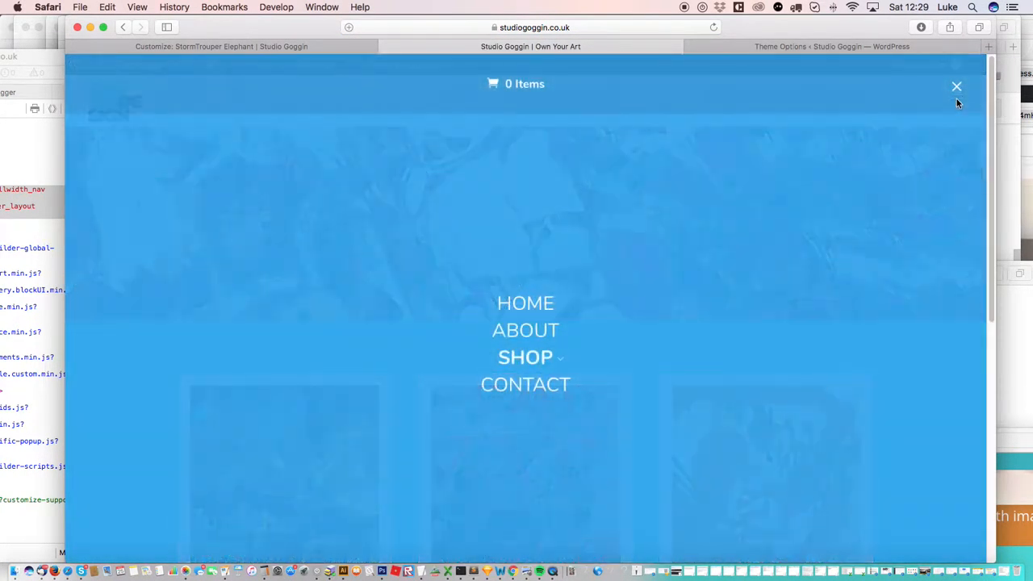
pyautogui.click(521, 359)
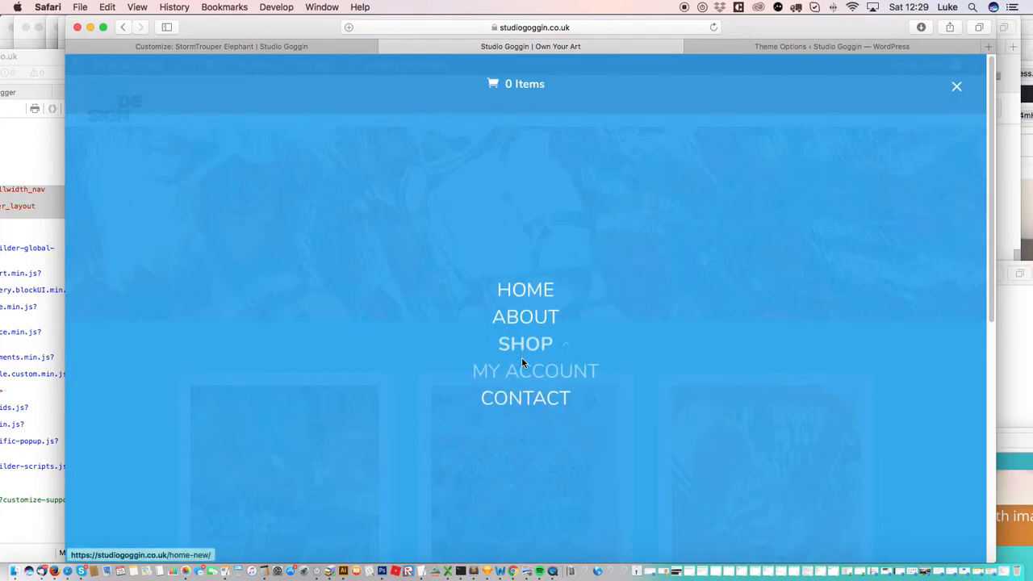
pyautogui.click(525, 354)
pyautogui.click(533, 360)
pyautogui.click(529, 345)
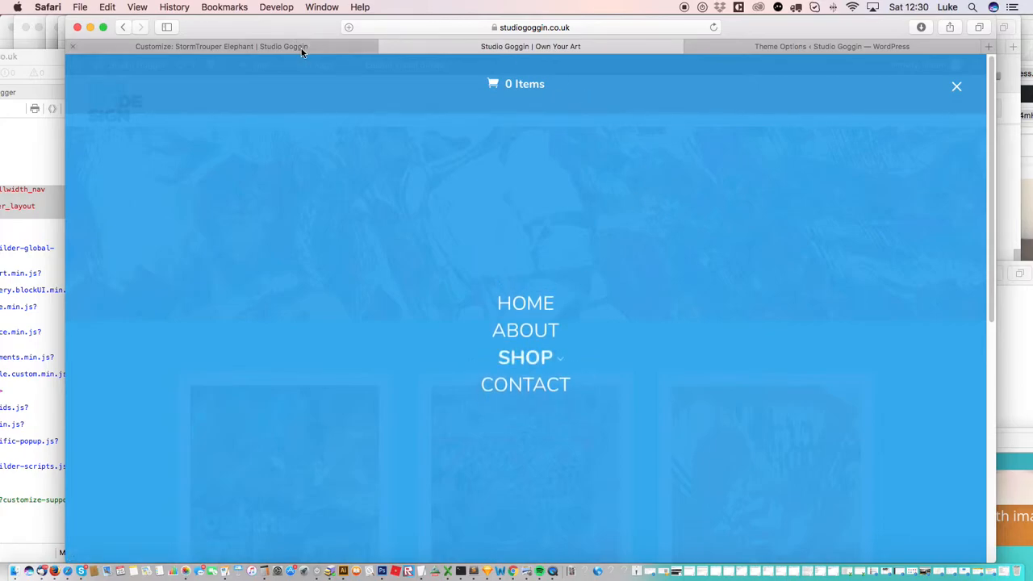
# - Replace the SHOP item in the main navigation menu with the Goggin Store page, placed directly after ABOUT
pyautogui.click(301, 48)
pyautogui.click(752, 47)
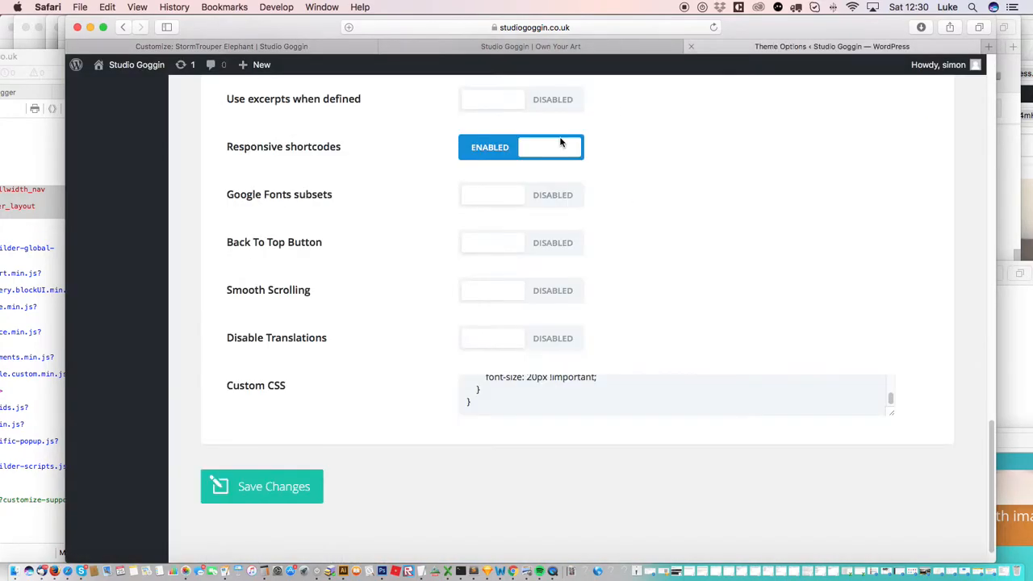
pyautogui.scroll(10, 203, 115)
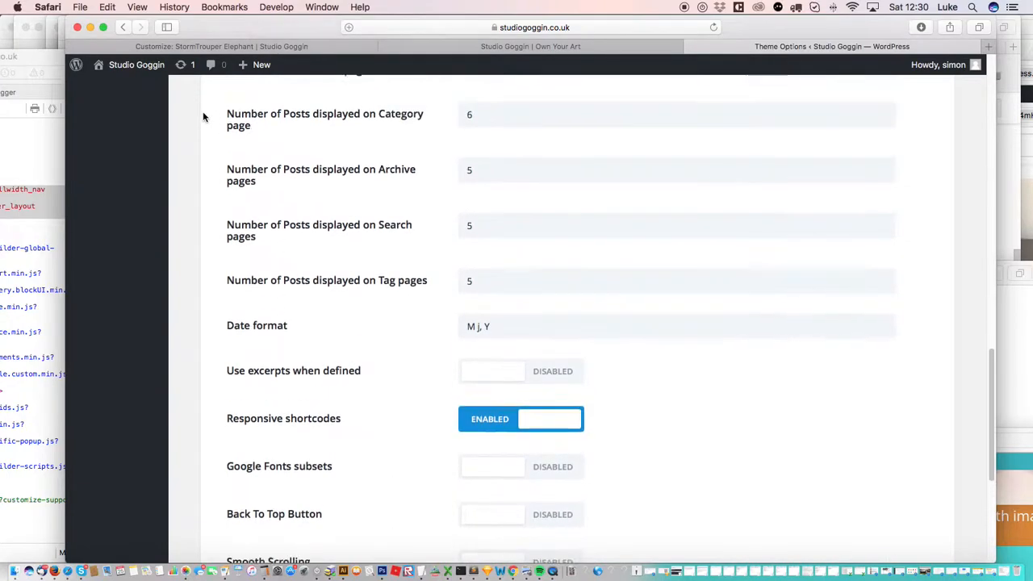
pyautogui.scroll(15, 171, 117)
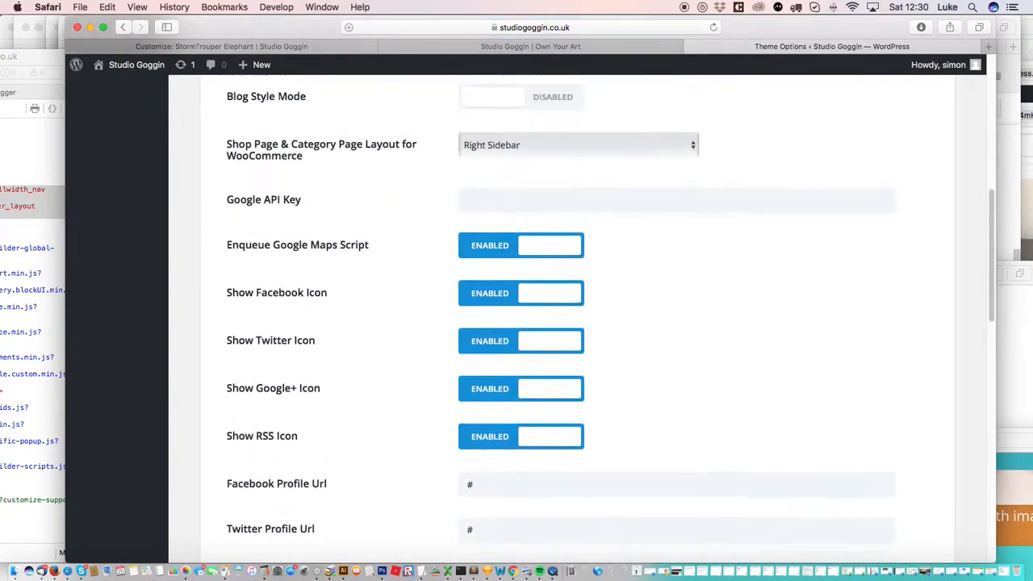
pyautogui.scroll(6, 170, 117)
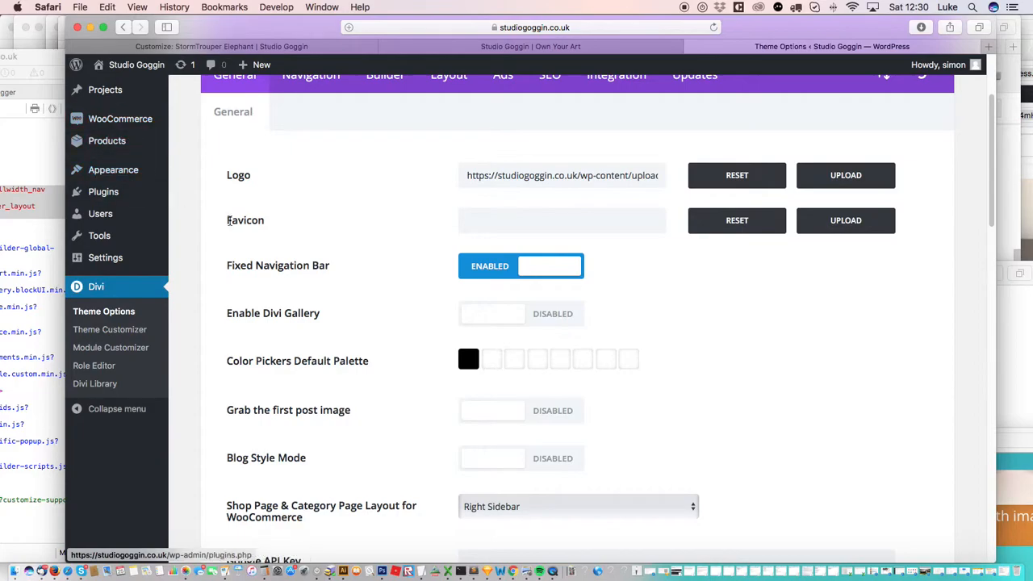
pyautogui.click(137, 173)
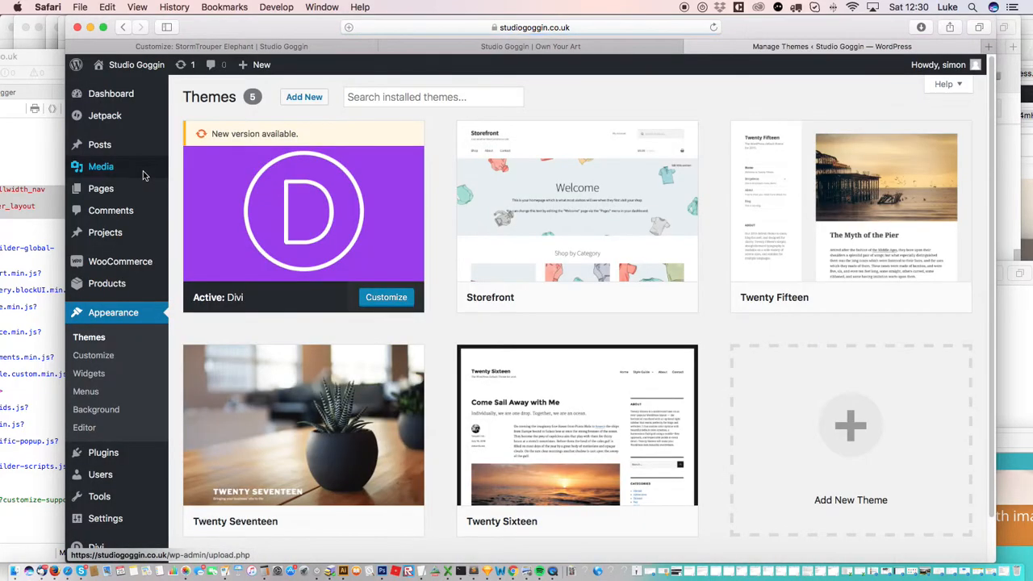
pyautogui.click(88, 393)
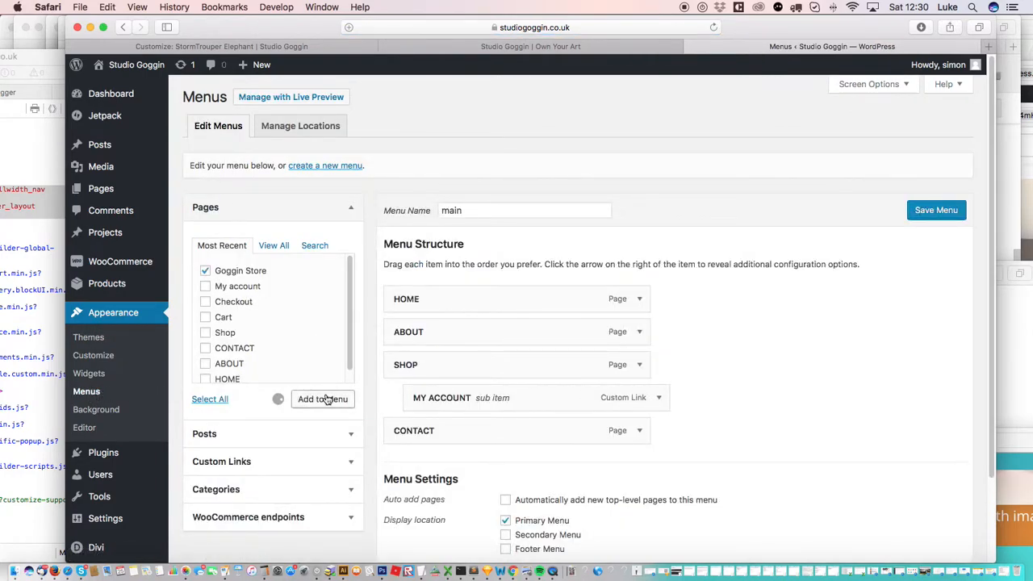
pyautogui.moveTo(519, 460); pyautogui.dragTo(528, 369)
pyautogui.click(639, 397)
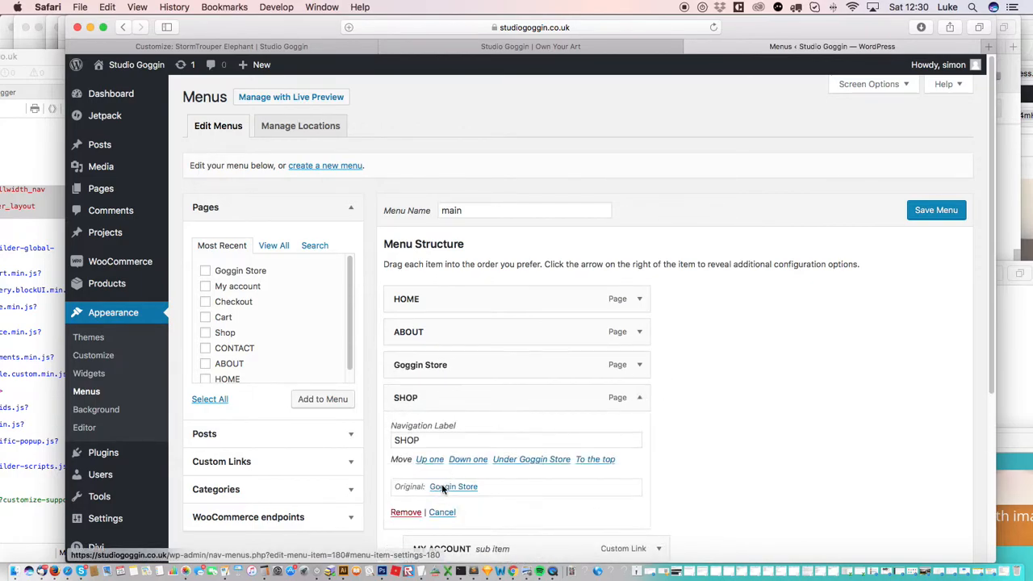
pyautogui.click(406, 512)
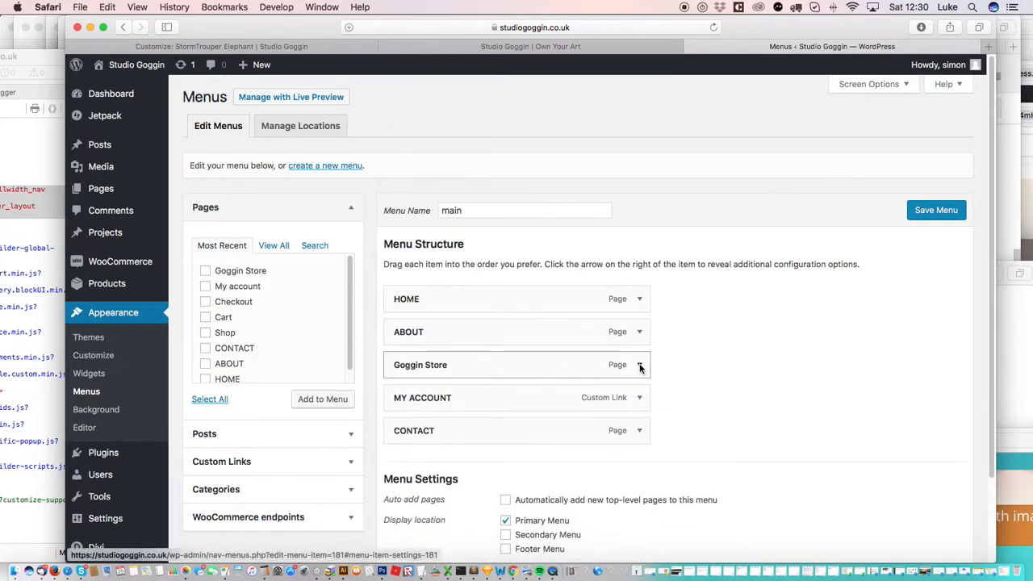
# - Change the Goggin Store item's navigation label to STORE, nest MY ACCOUNT under it and save the menu
pyautogui.click(639, 367)
pyautogui.moveTo(464, 407); pyautogui.dragTo(358, 399)
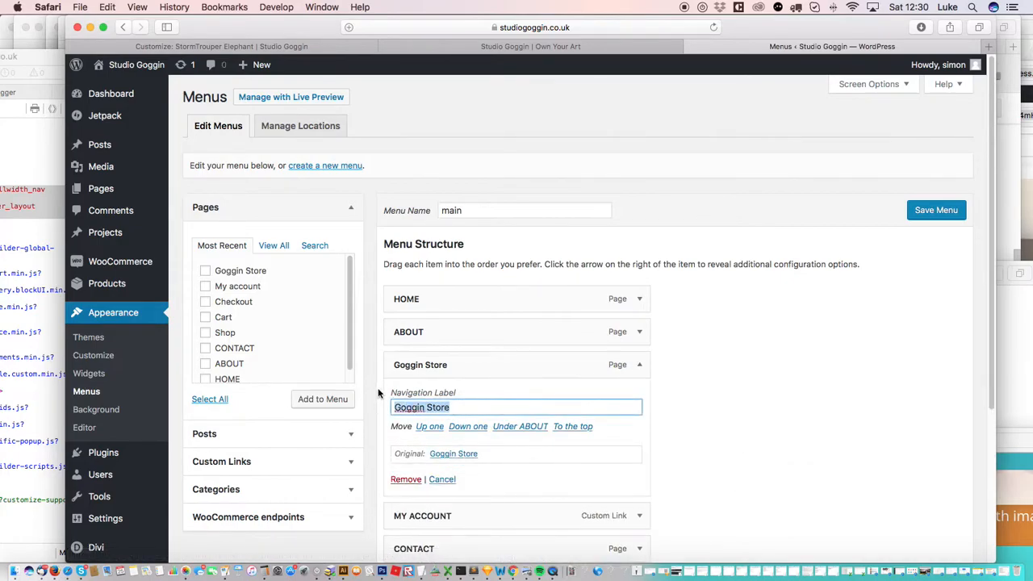
pyautogui.write('STORE')
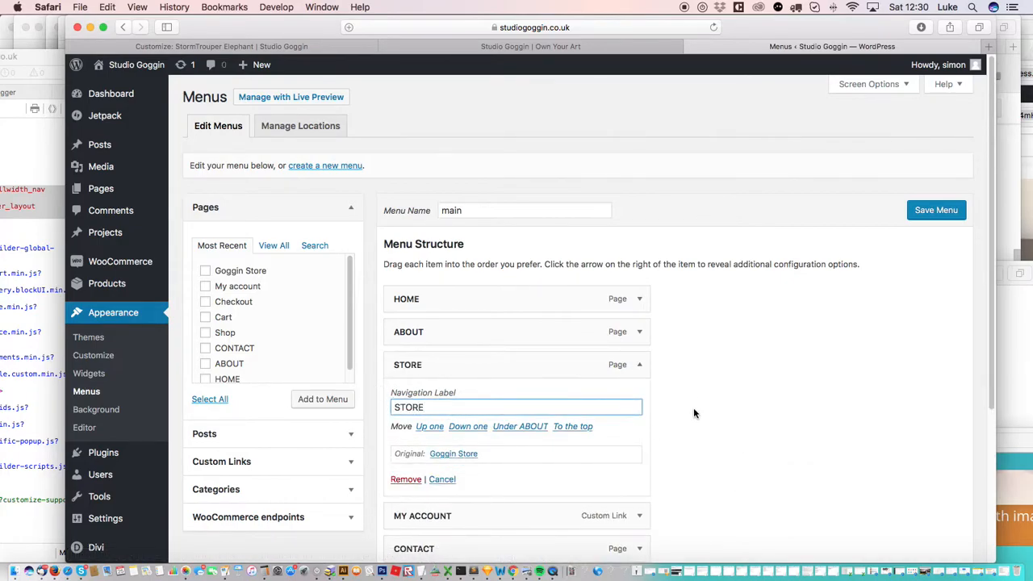
pyautogui.click(637, 365)
pyautogui.moveTo(518, 408)
pyautogui.mouseDown()
pyautogui.moveTo(496, 395)
pyautogui.moveTo(507, 395)
pyautogui.mouseUp()
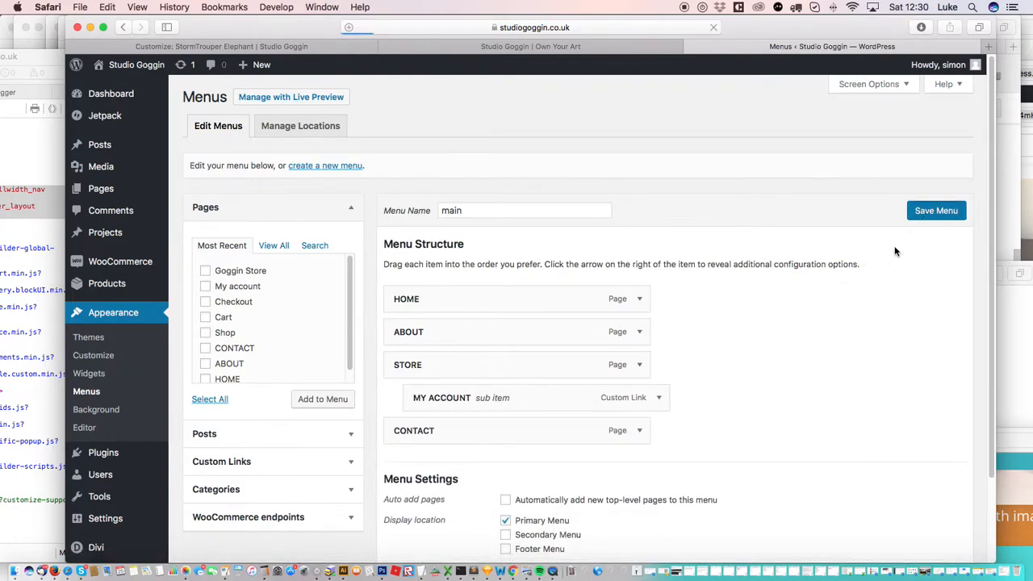
# - Reload the live front page and expand STORE in the fullscreen navigation to check its submenu
pyautogui.click(524, 46)
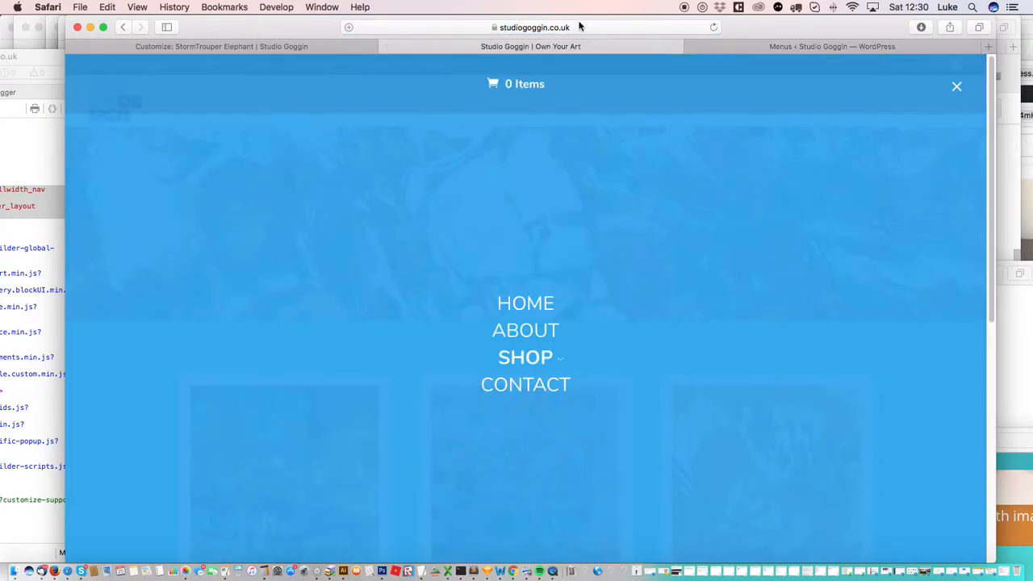
pyautogui.click(612, 27)
pyautogui.press('Return')
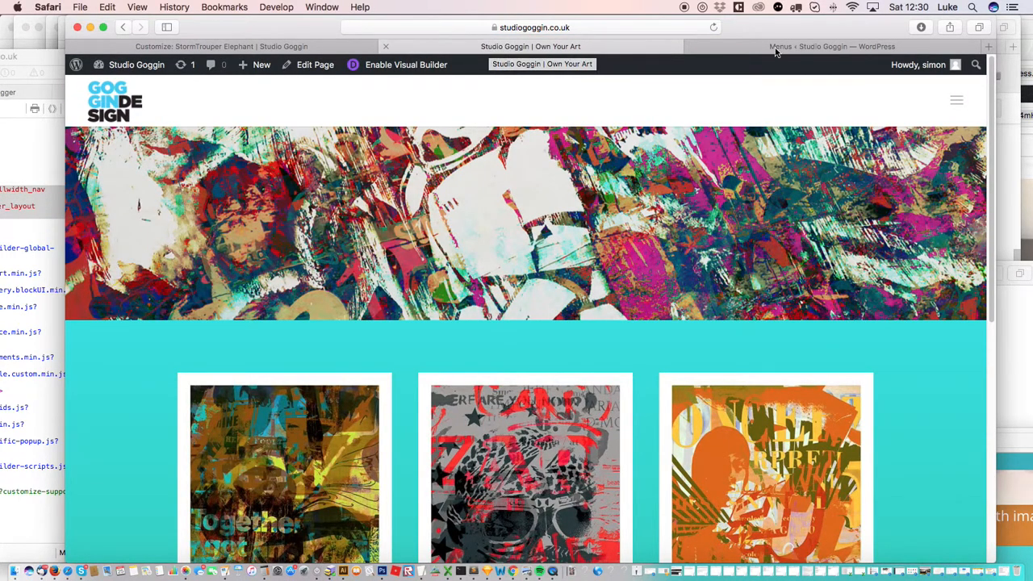
pyautogui.click(956, 100)
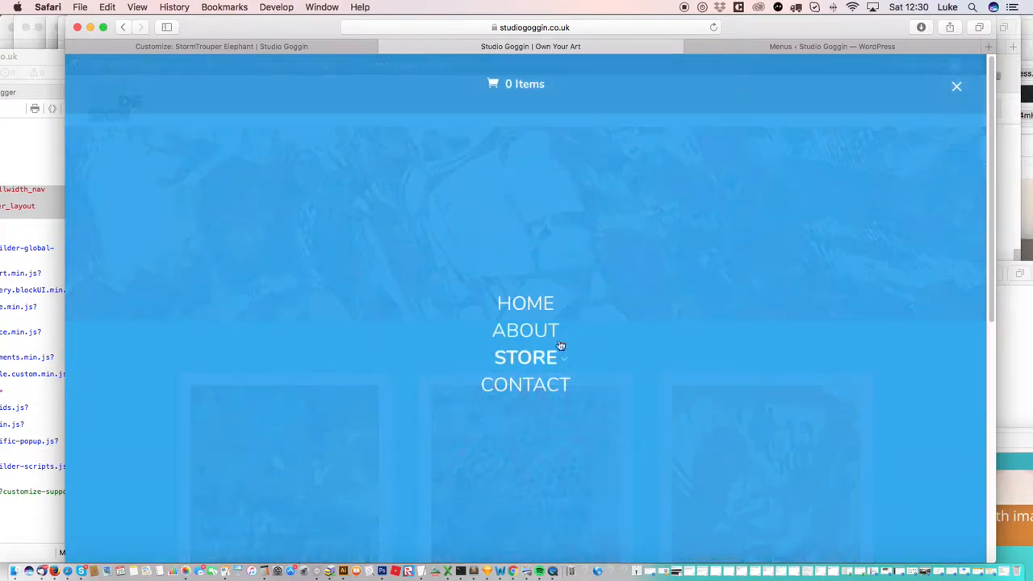
pyautogui.click(530, 359)
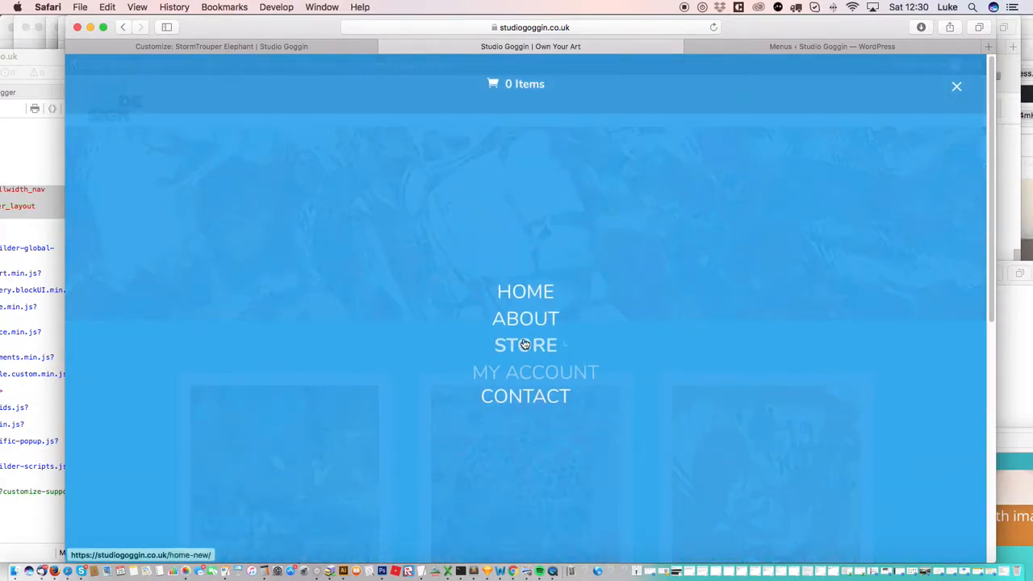
pyautogui.click(525, 345)
# - Move MY ACCOUNT out from under STORE to the top level of the main menu and save the menu
pyautogui.click(799, 46)
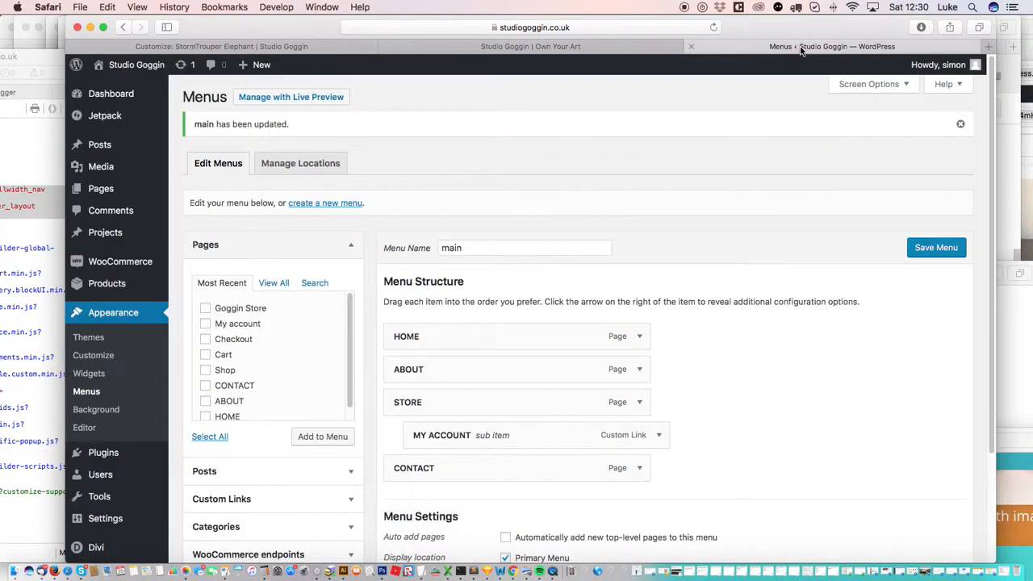
pyautogui.moveTo(572, 437); pyautogui.dragTo(554, 431)
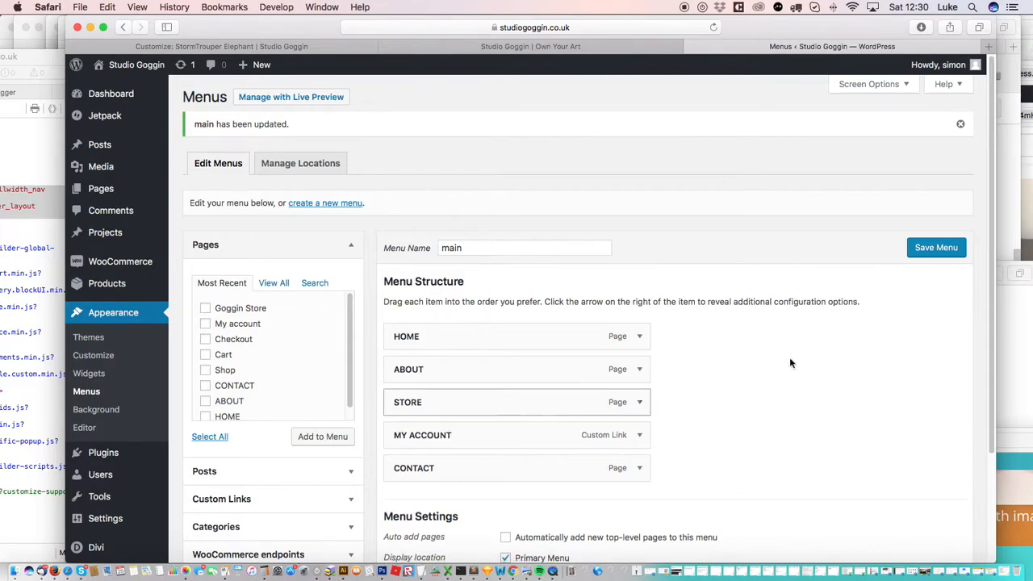
pyautogui.click(936, 250)
# - Reload the live front page, visit the STORE page through the fullscreen navigation and return to HOME
pyautogui.click(590, 48)
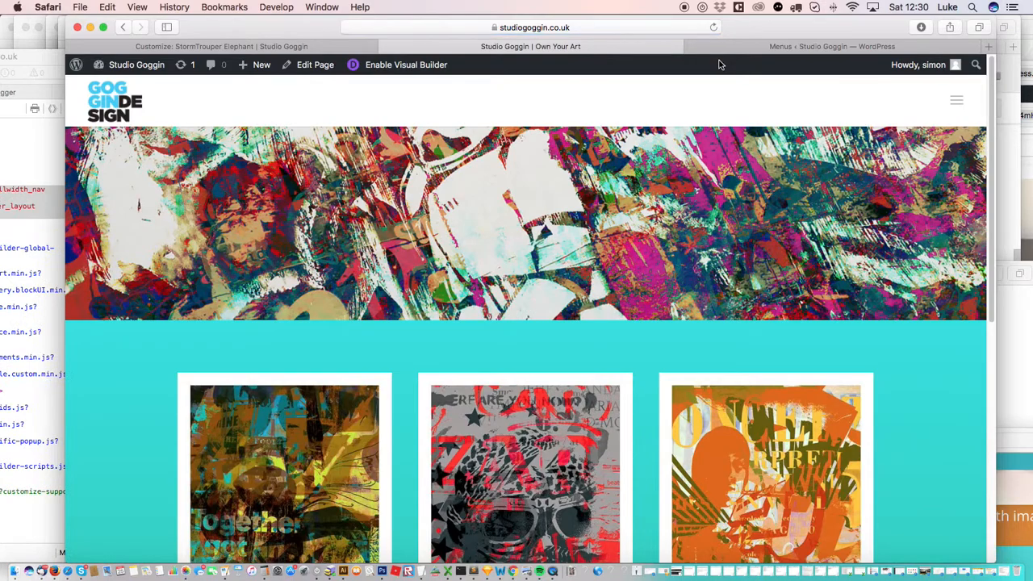
pyautogui.click(952, 98)
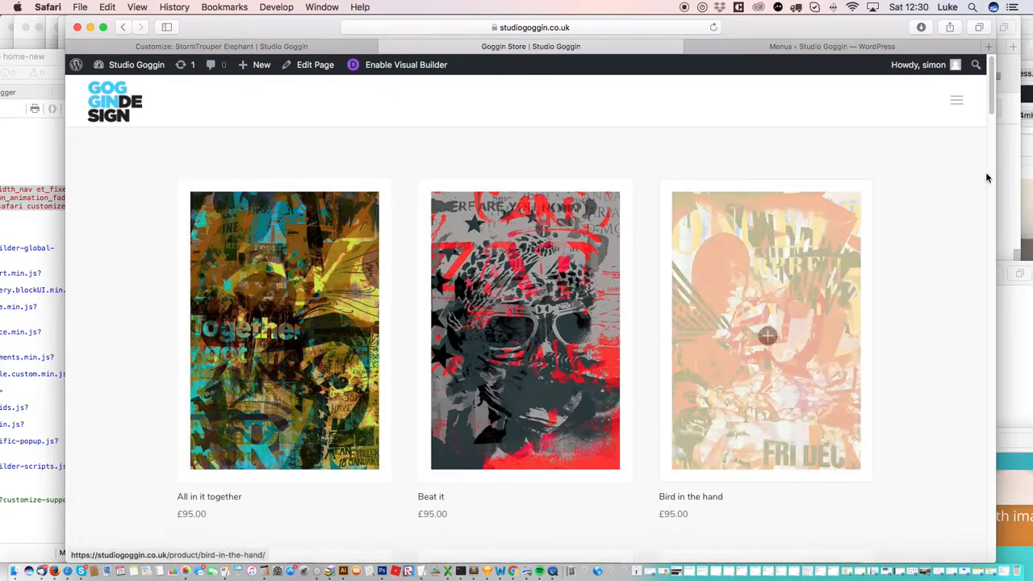
pyautogui.moveTo(991, 98); pyautogui.dragTo(985, 64)
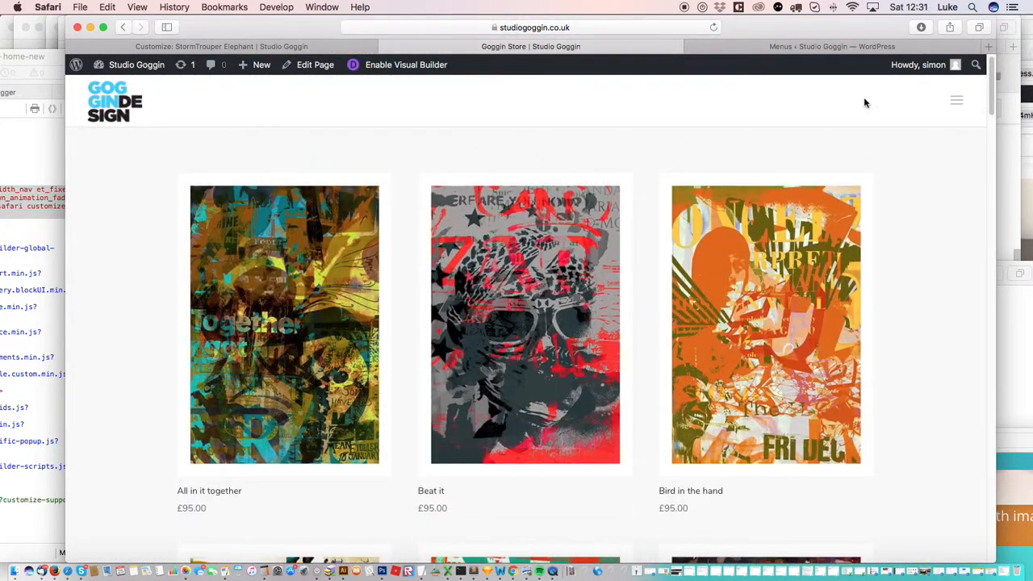
pyautogui.click(958, 102)
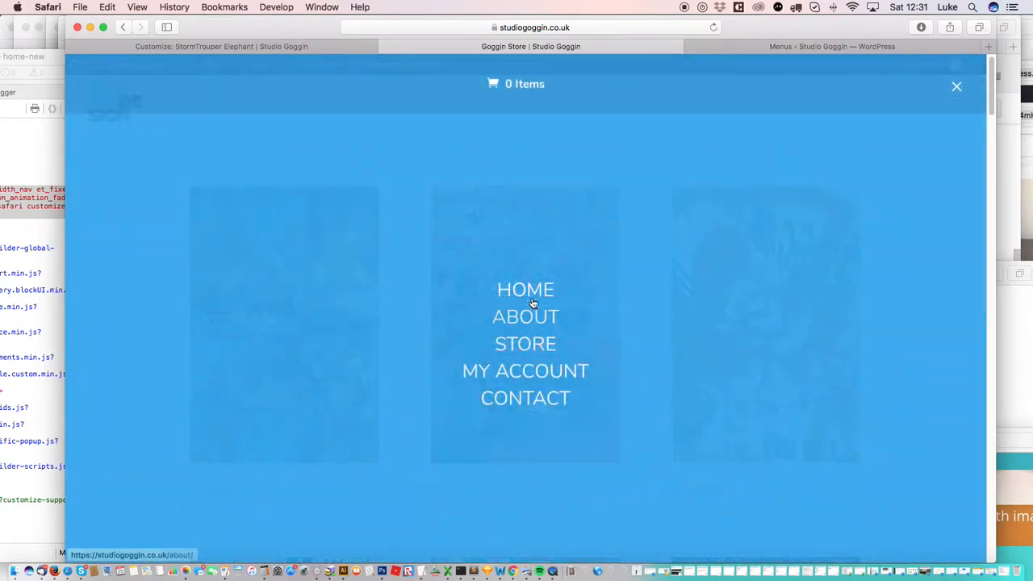
pyautogui.click(529, 291)
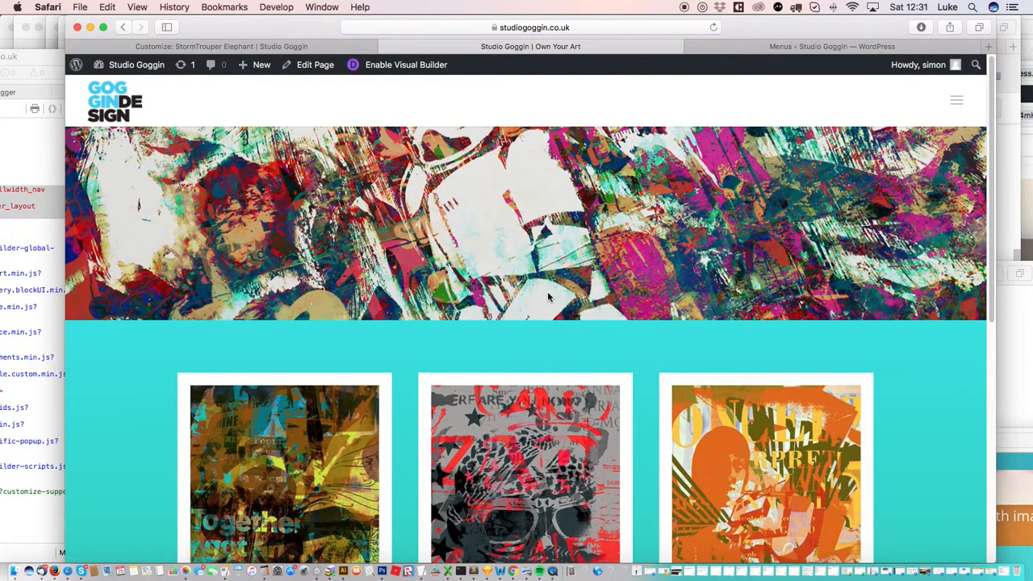
# - Check the menu items in the homepage's fullscreen navigation, then revisit the STORE page and go back to HOME
pyautogui.click(957, 105)
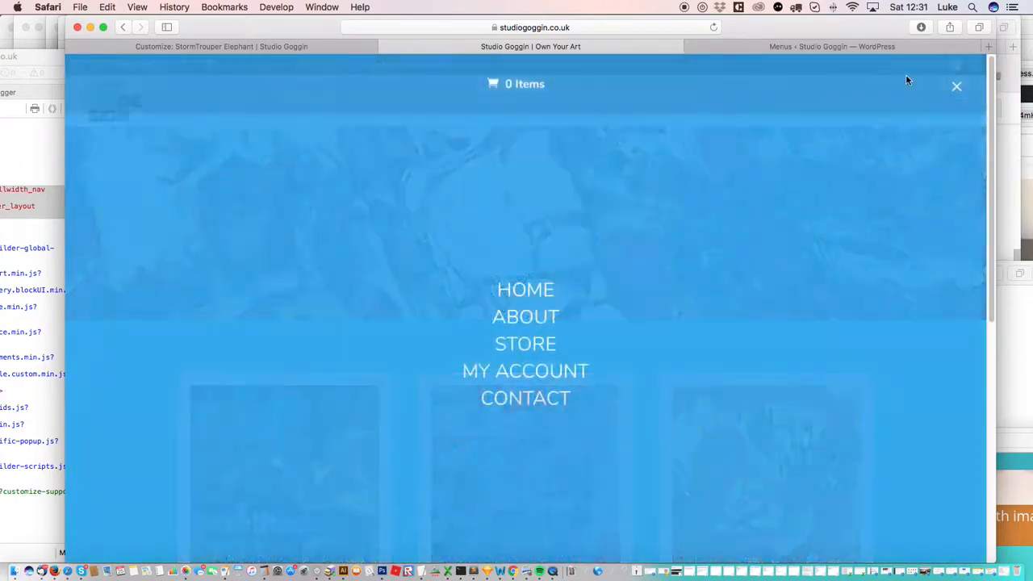
pyautogui.click(955, 87)
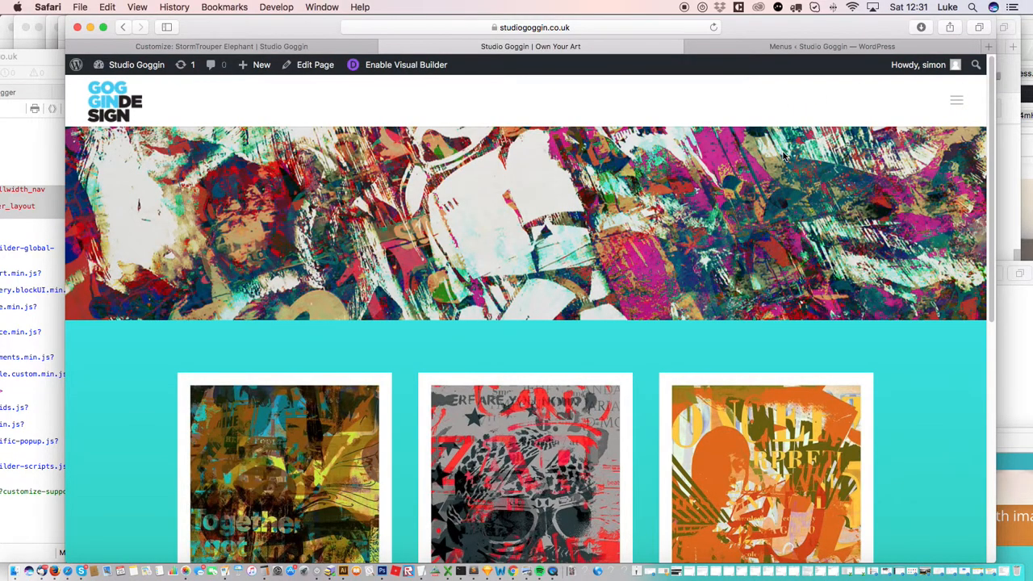
pyautogui.click(956, 105)
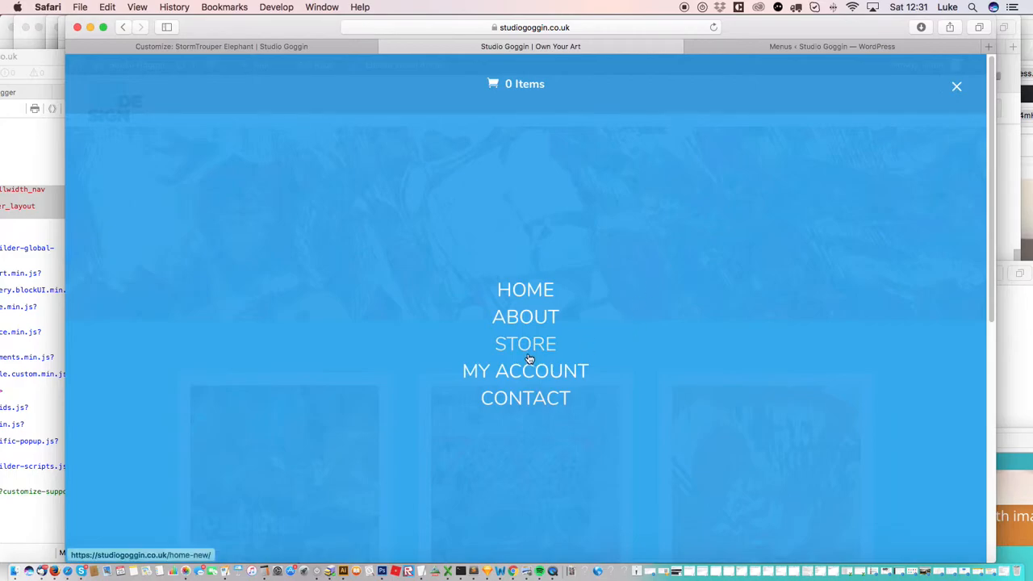
pyautogui.click(520, 347)
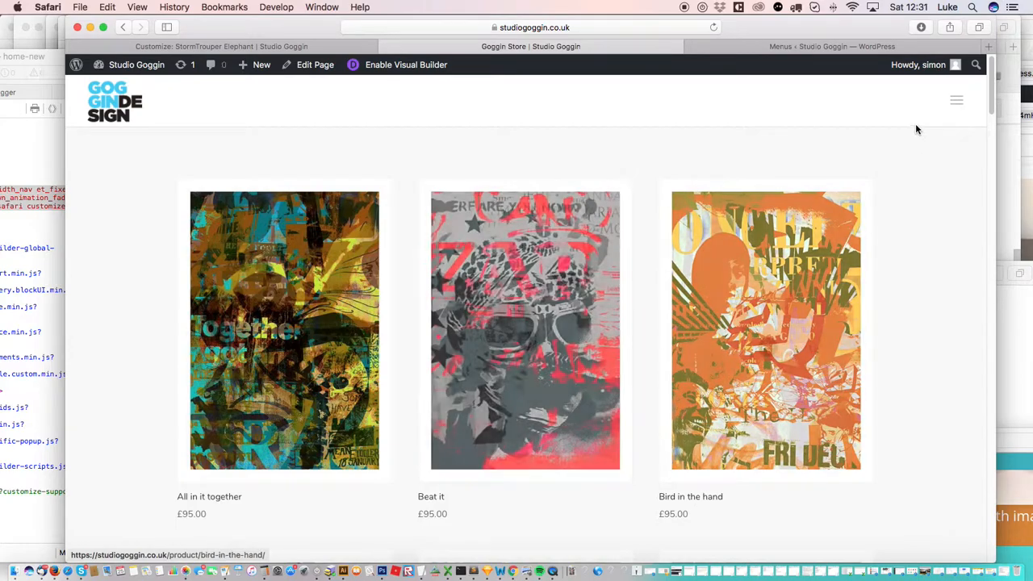
pyautogui.click(956, 101)
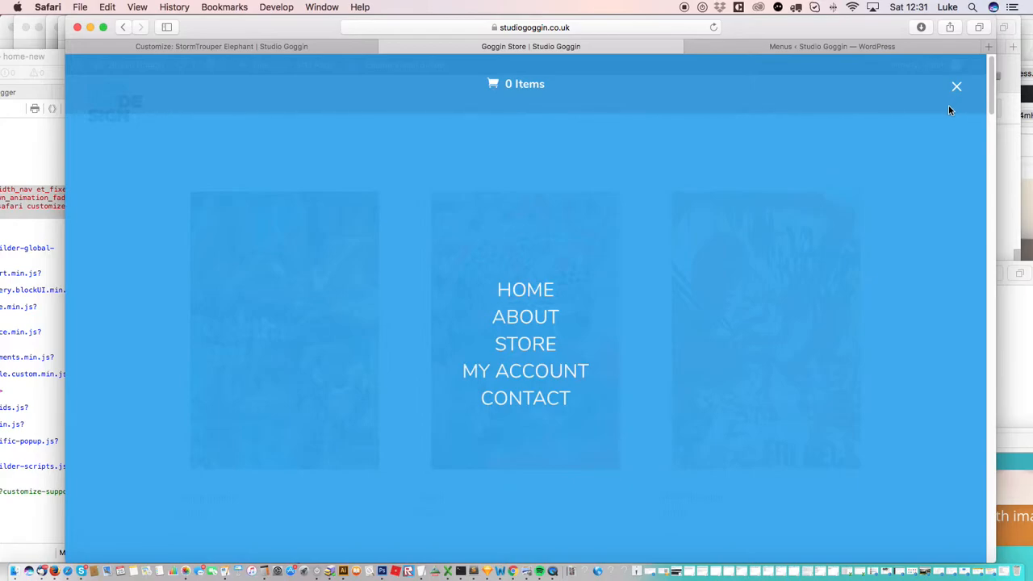
pyautogui.click(538, 289)
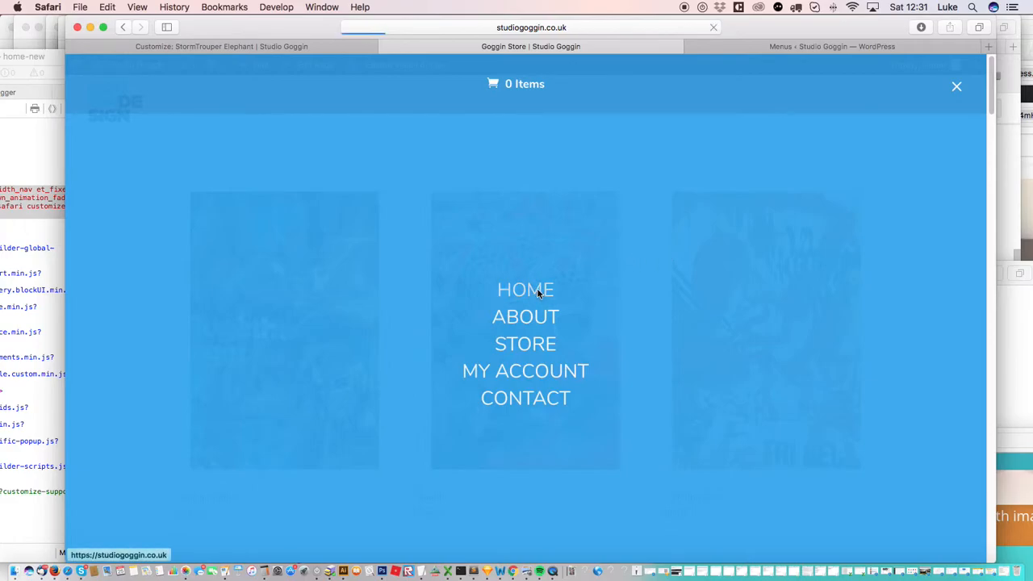
# - Examine the homepage's parallax header image and product row while moving through the page
pyautogui.scroll(-5, 993, 177)
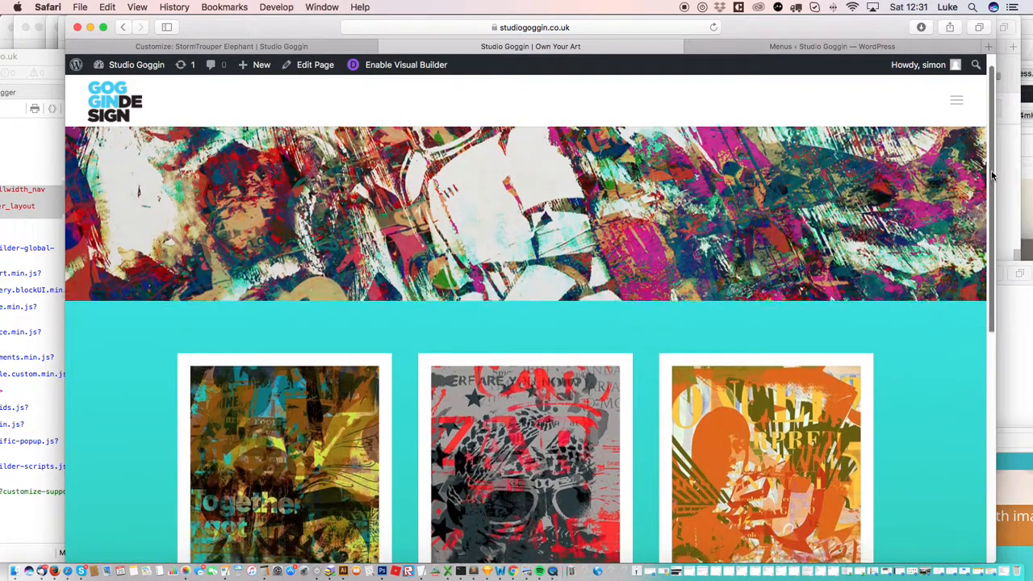
pyautogui.scroll(3, 987, 201)
pyautogui.scroll(-8, 992, 147)
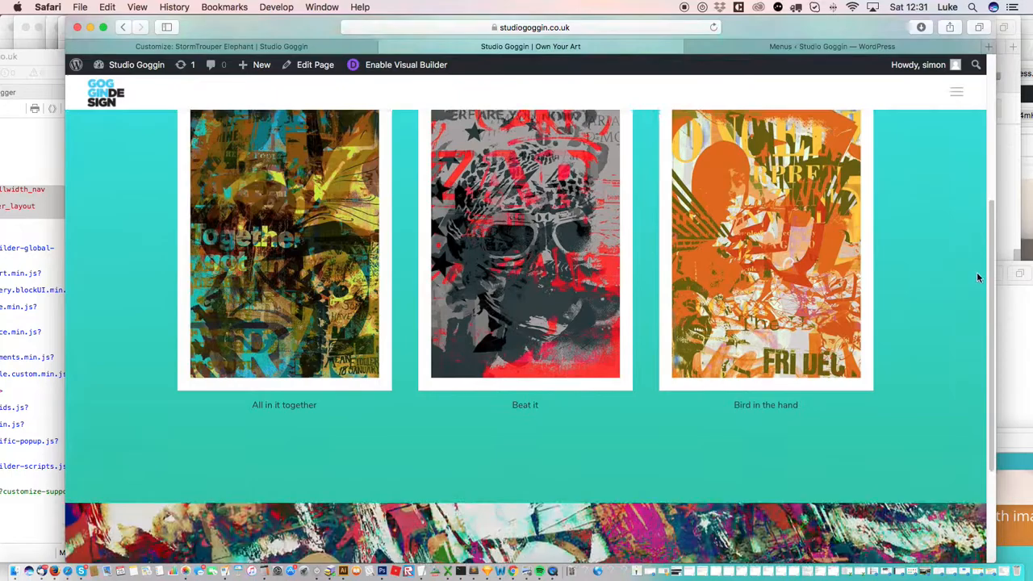
pyautogui.scroll(10, 974, 226)
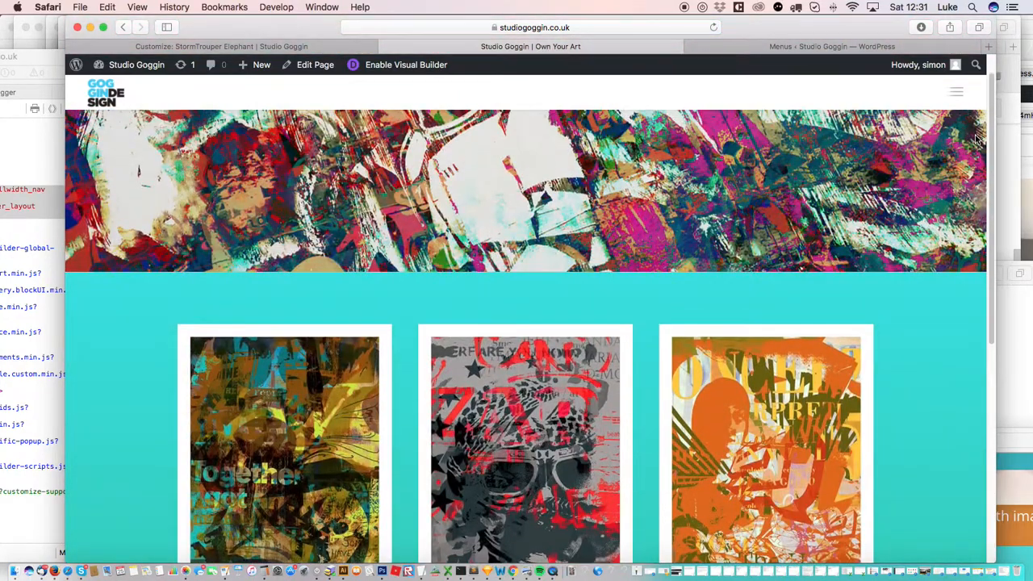
pyautogui.scroll(-2, 974, 191)
pyautogui.scroll(3, 975, 179)
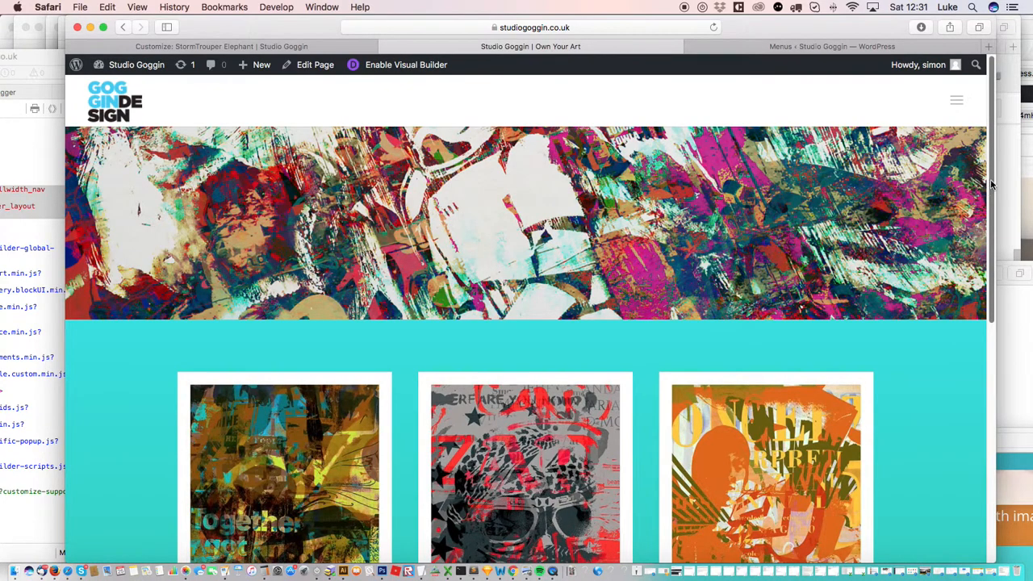
# - Open the Bird in the hand product from the homepage for editing, set its page layout to Full Width and update it
pyautogui.scroll(-3, 777, 317)
pyautogui.click(768, 256)
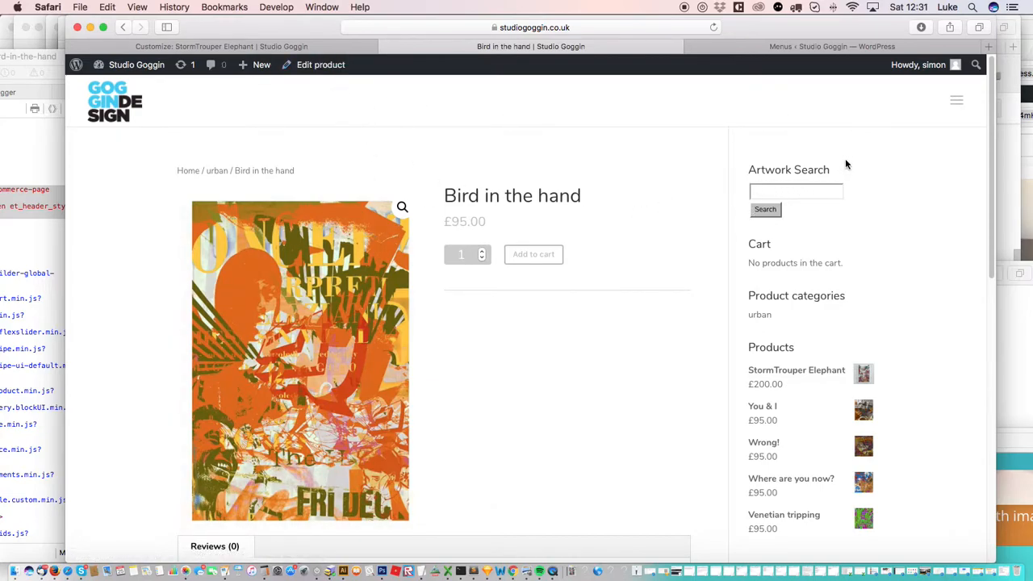
pyautogui.click(318, 68)
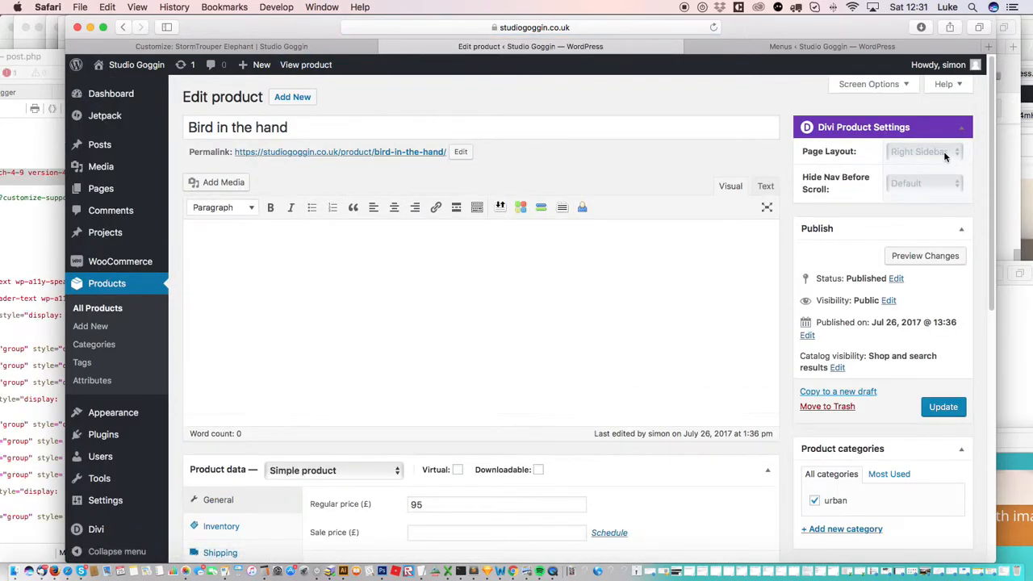
pyautogui.click(940, 153)
pyautogui.click(910, 177)
pyautogui.click(943, 407)
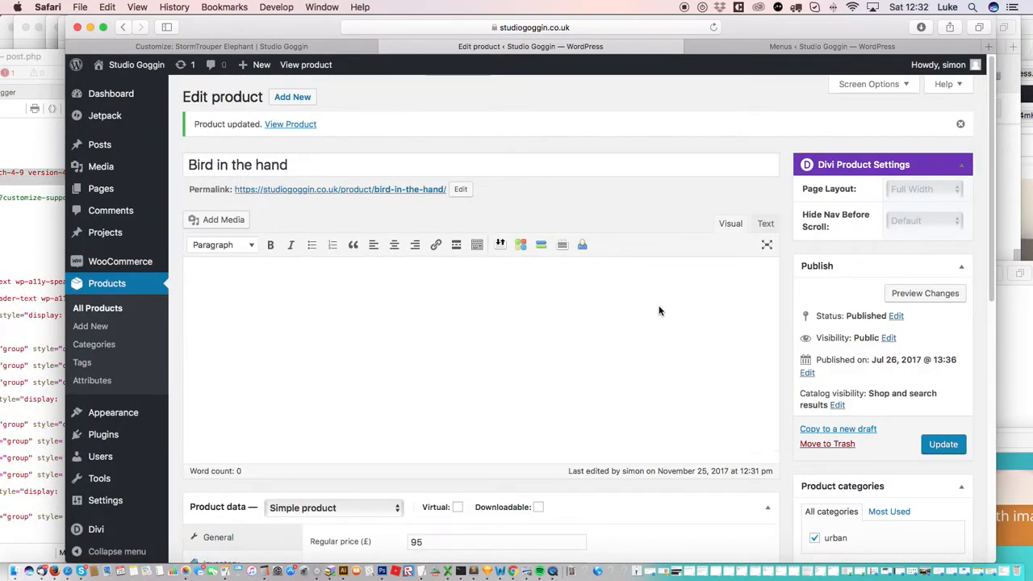
# - View the updated Bird in the hand product page live, then visit the STORE and ABOUT pages through the fullscreen navigation
pyautogui.click(291, 124)
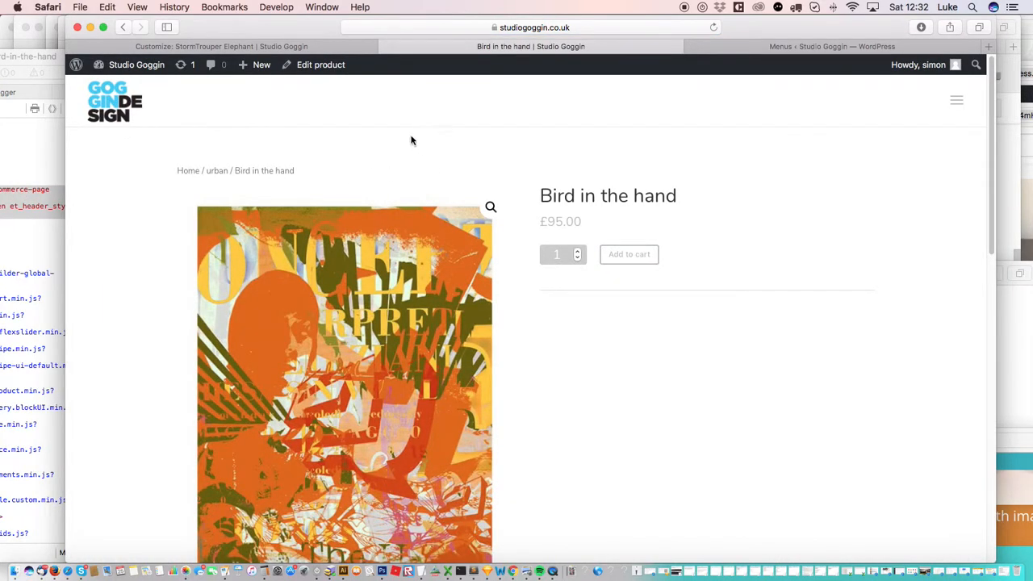
pyautogui.click(956, 100)
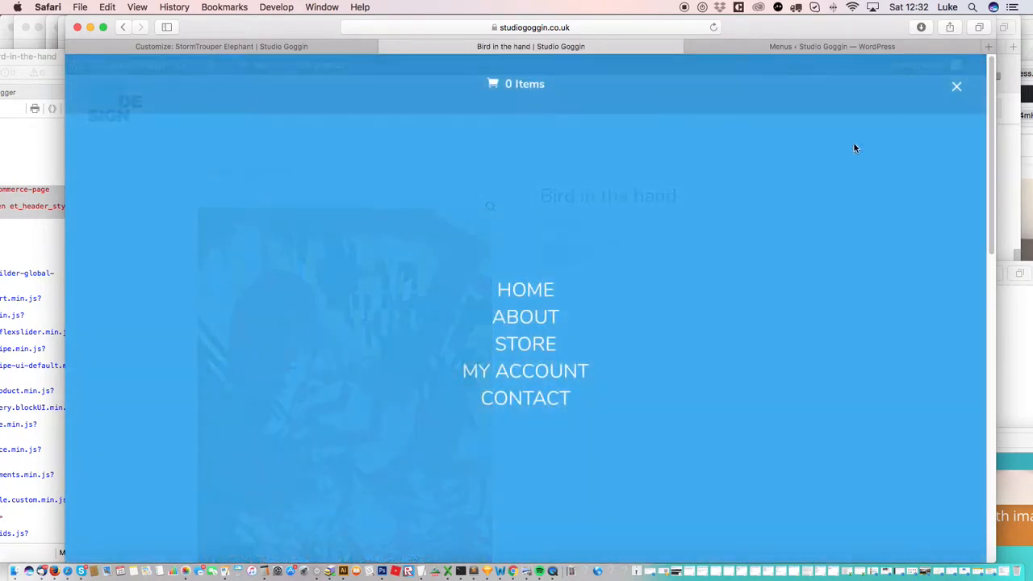
pyautogui.click(521, 348)
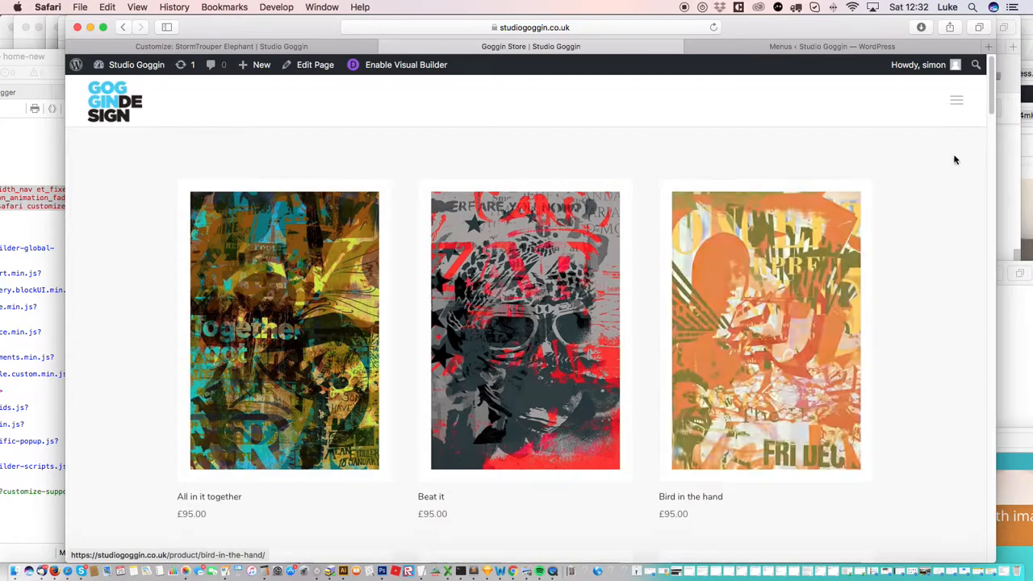
pyautogui.click(957, 100)
pyautogui.click(523, 316)
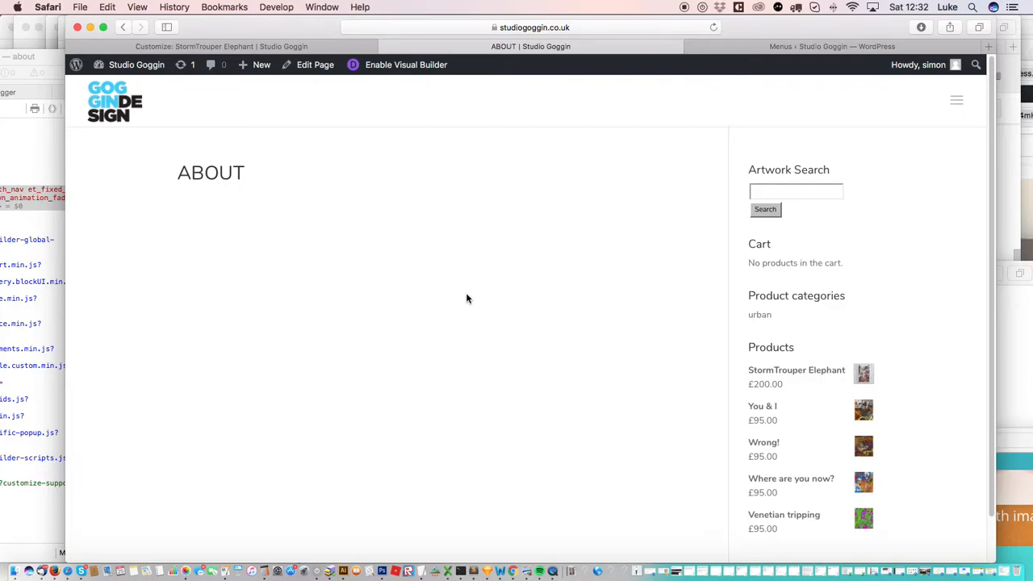
# - Open the ABOUT page for editing, set its page layout to Full Width and switch it to the Divi Builder
pyautogui.click(313, 65)
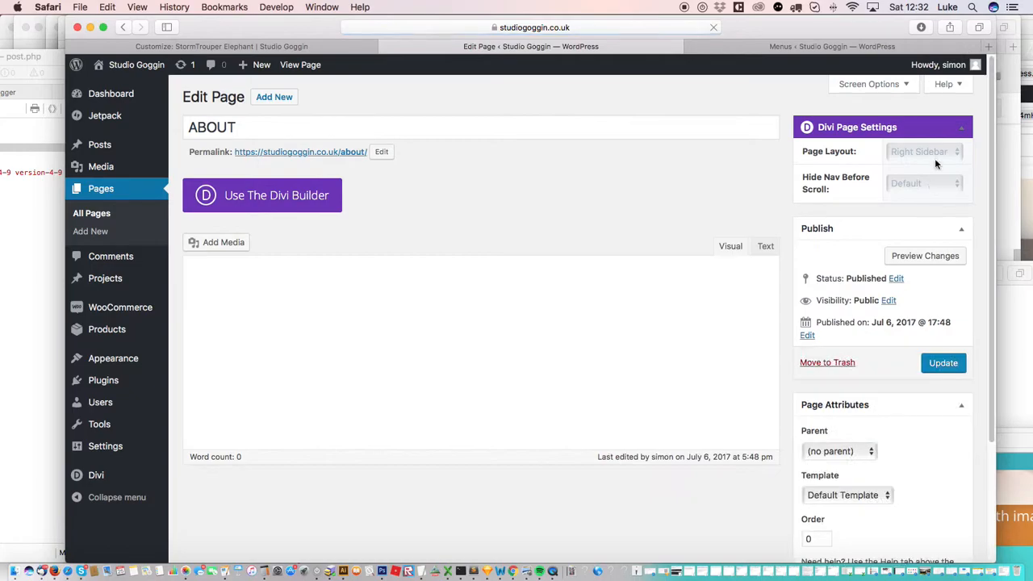
pyautogui.click(936, 155)
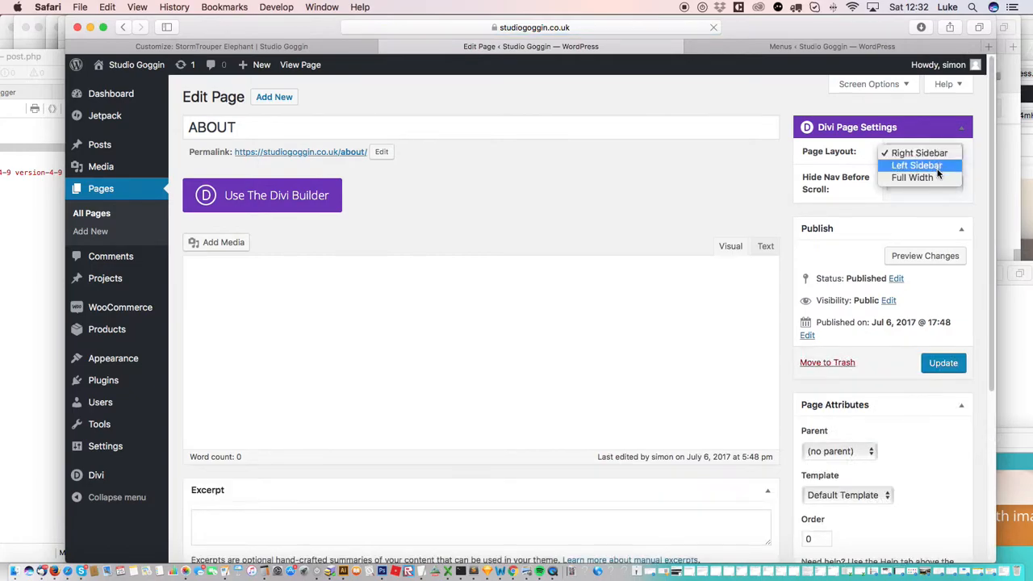
pyautogui.click(936, 176)
pyautogui.click(276, 197)
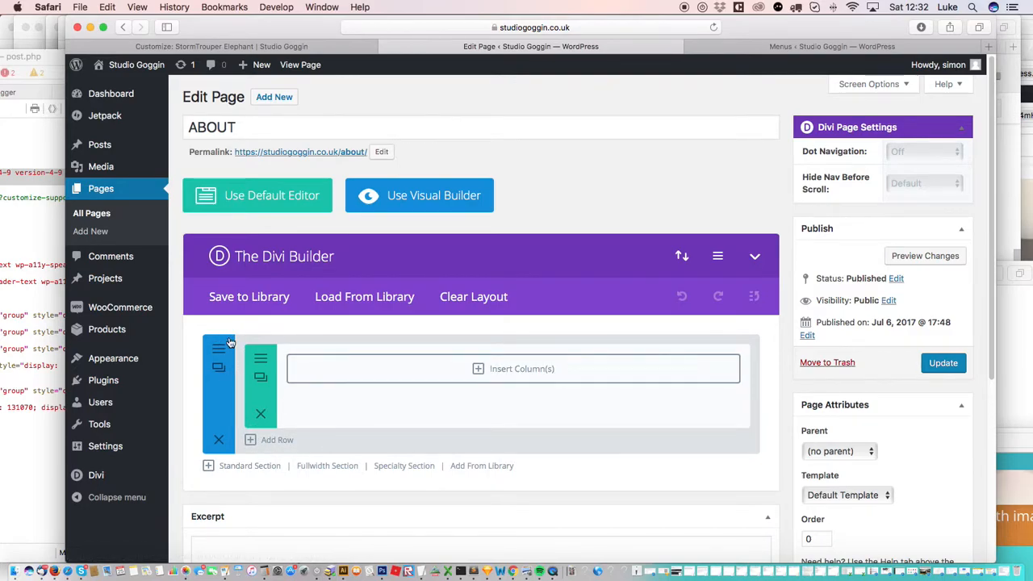
# - Add a fullwidth section above the standard section and insert a Fullwidth Header module in it
pyautogui.click(325, 466)
pyautogui.moveTo(207, 498); pyautogui.dragTo(223, 350)
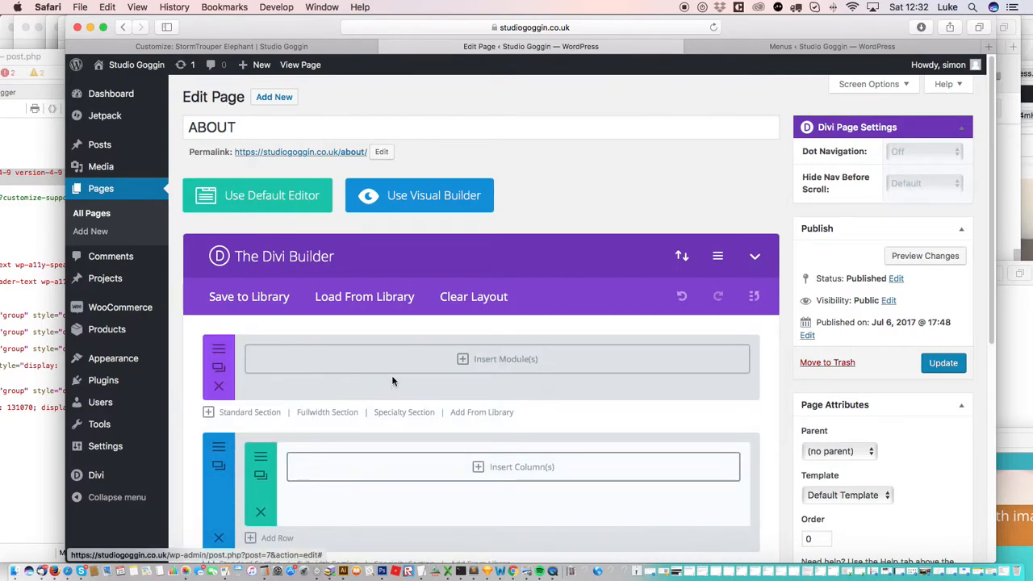
pyautogui.click(499, 360)
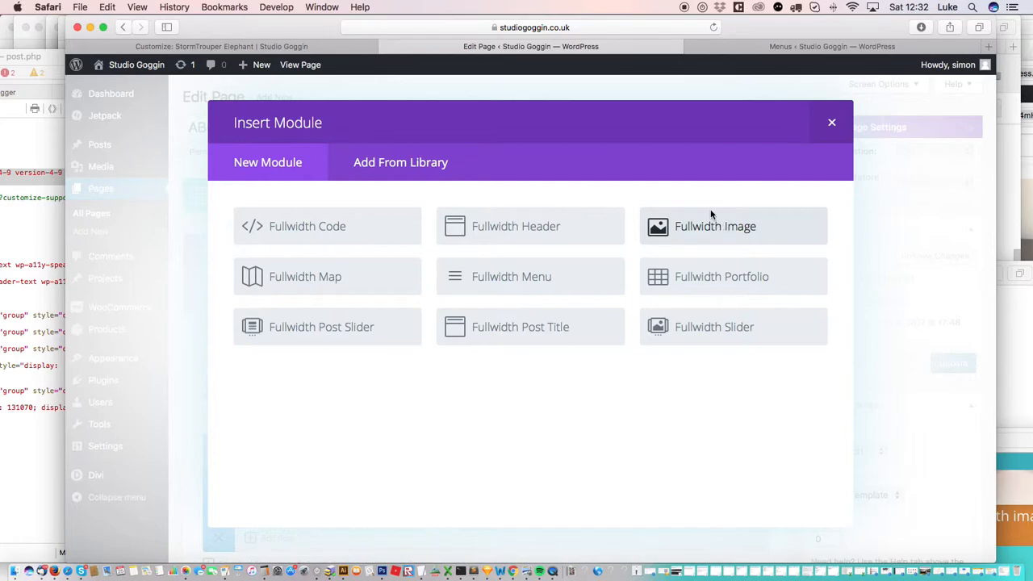
pyautogui.click(538, 229)
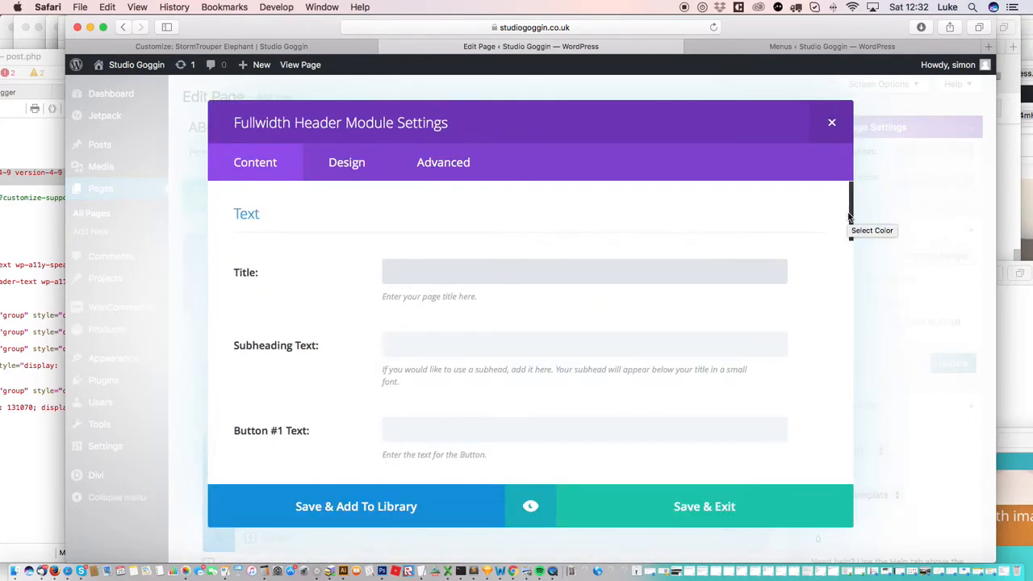
# - Look through the Fullwidth Header module's content and design settings and save the module with its default options
pyautogui.scroll(-5, 848, 226)
pyautogui.scroll(2, 837, 267)
pyautogui.scroll(-3, 837, 241)
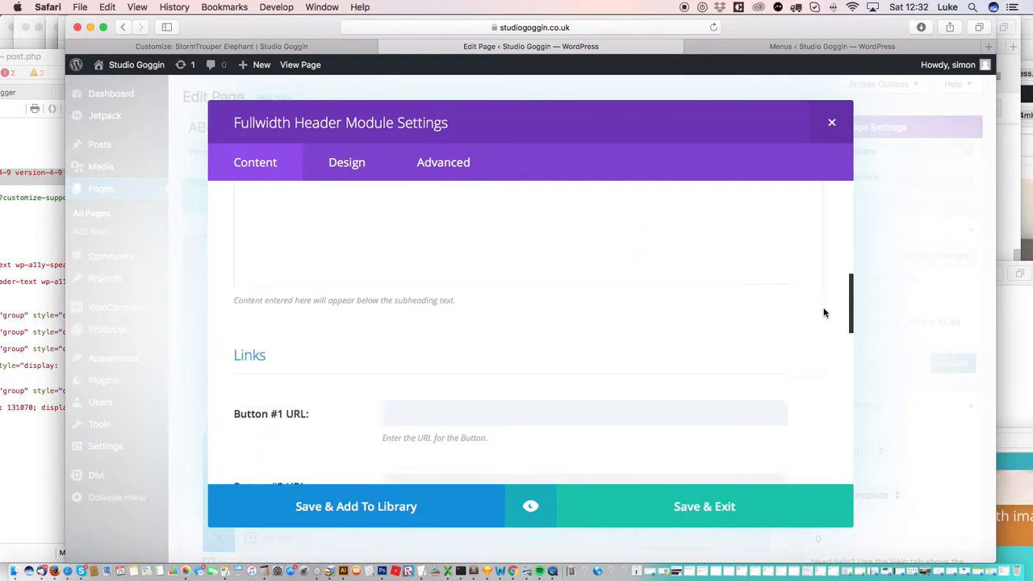
pyautogui.scroll(6, 823, 312)
pyautogui.click(360, 162)
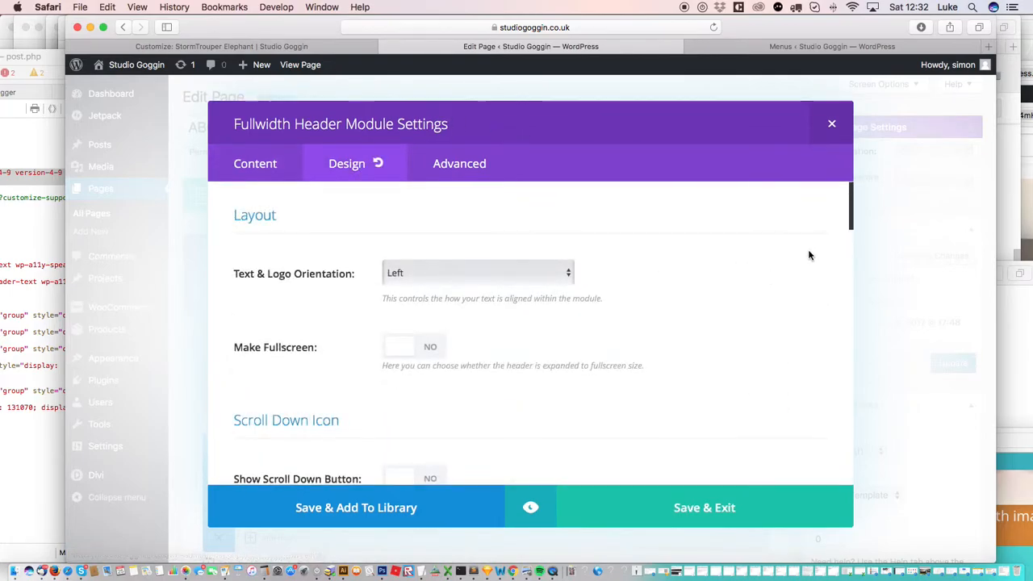
pyautogui.moveTo(849, 210); pyautogui.dragTo(829, 320)
pyautogui.scroll(-2, 829, 318)
pyautogui.scroll(10, 823, 346)
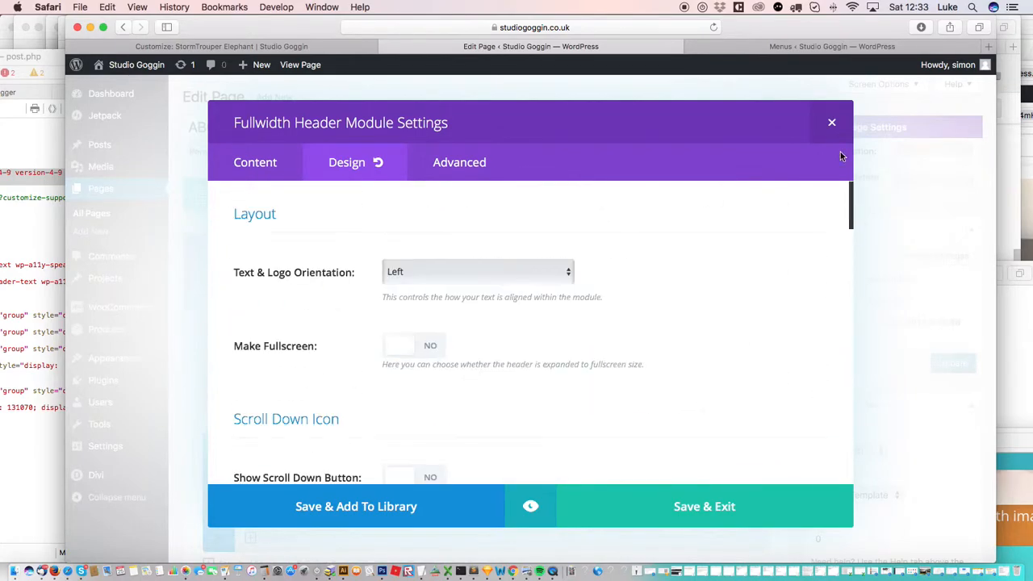
pyautogui.click(669, 503)
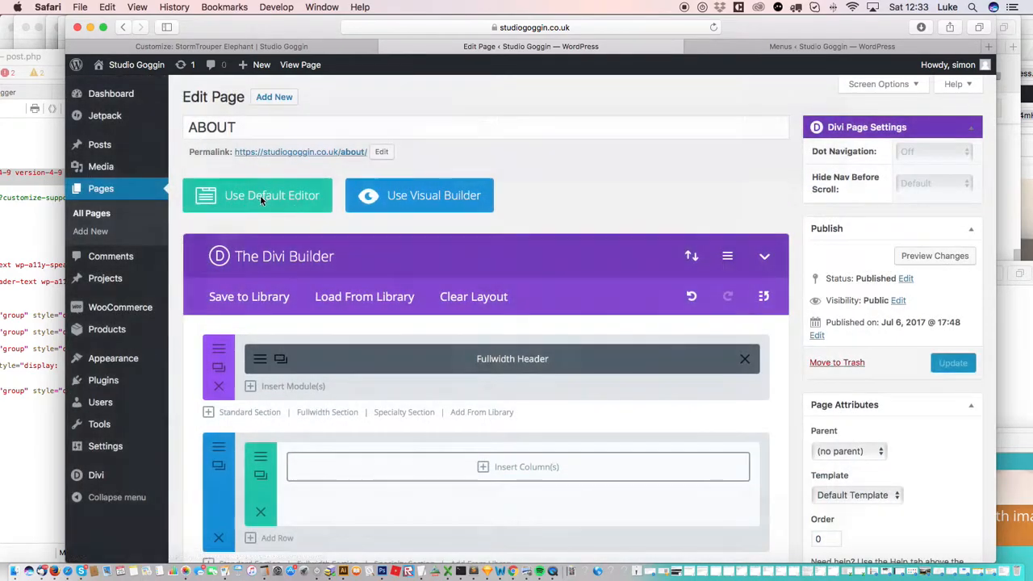
# - Set the pink, orange and teal artwork from the media library as the fullwidth section's background image and save the section
pyautogui.click(219, 353)
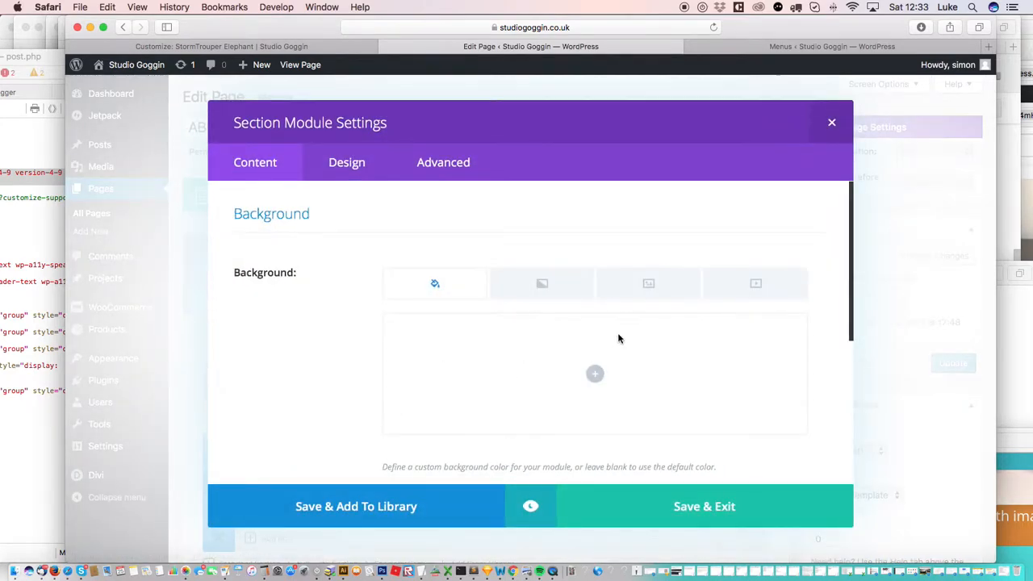
pyautogui.click(648, 284)
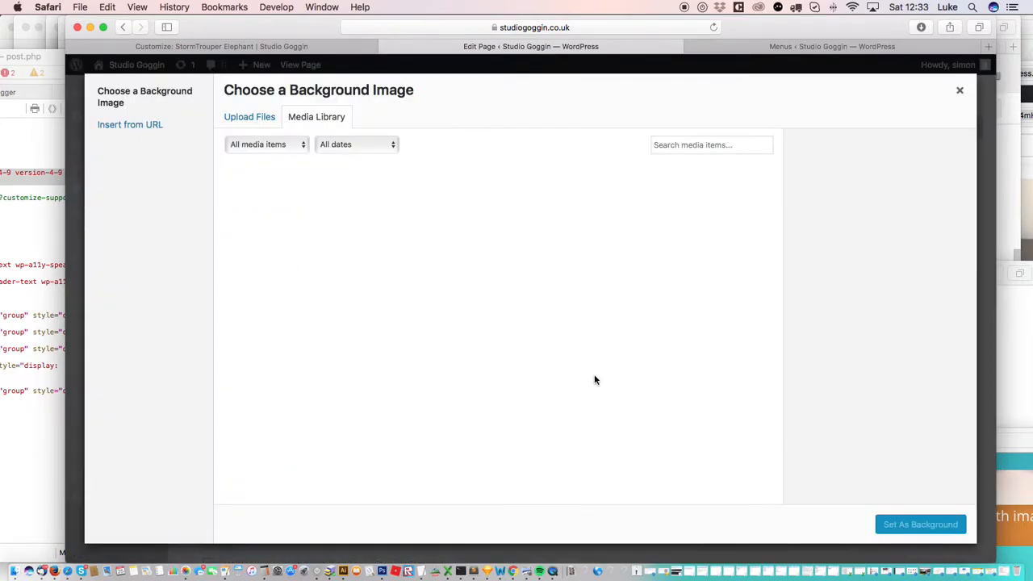
pyautogui.click(596, 374)
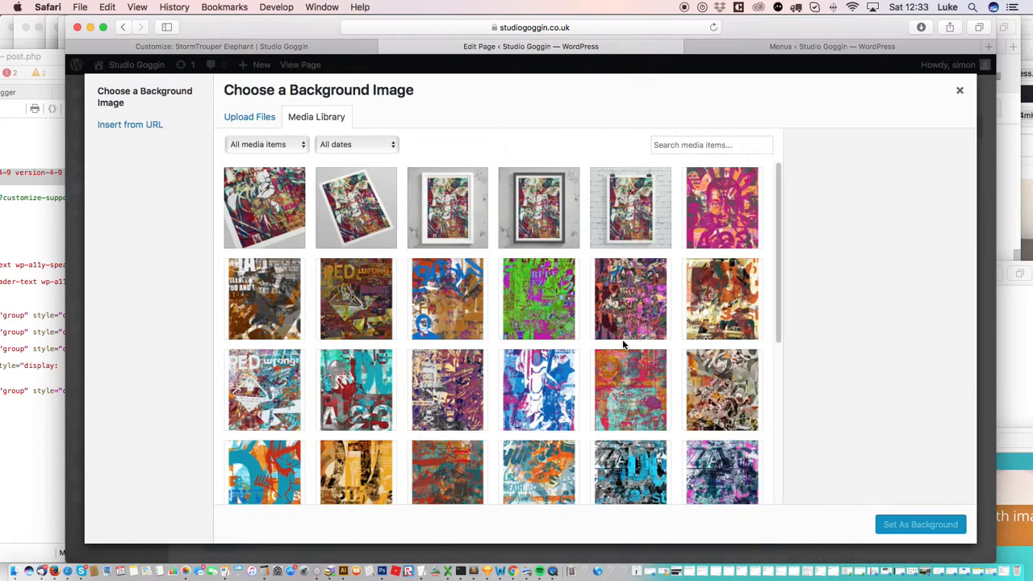
pyautogui.click(622, 371)
pyautogui.click(918, 524)
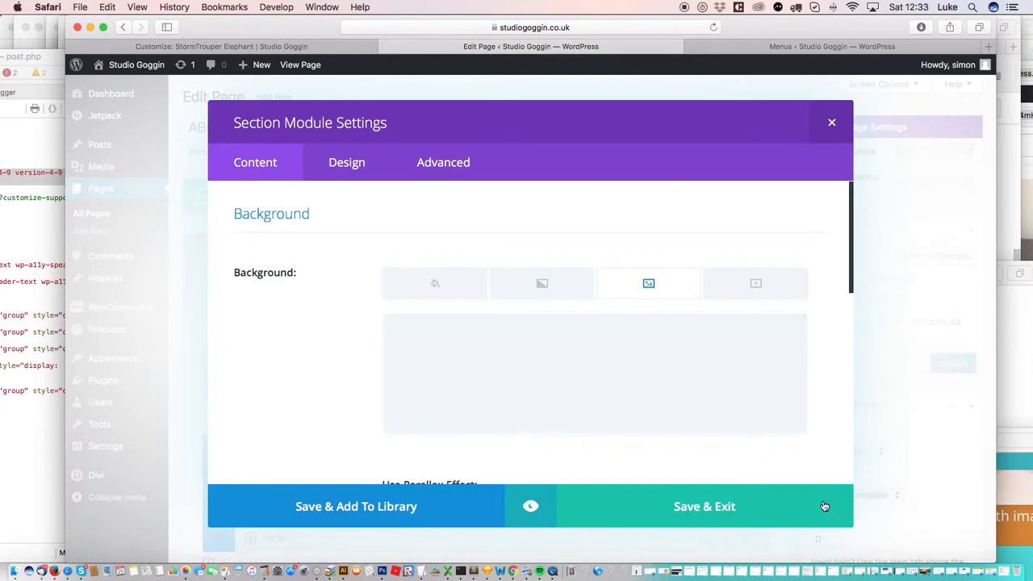
pyautogui.click(790, 501)
# - Insert a row with two equal 1/2 columns in the standard section below the header
pyautogui.scroll(-3, 936, 299)
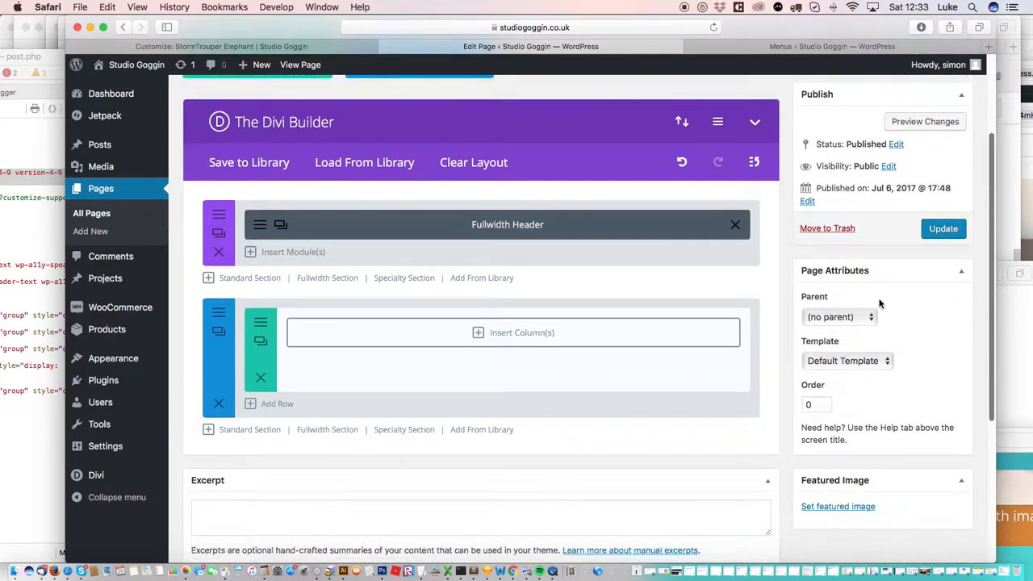
pyautogui.click(524, 331)
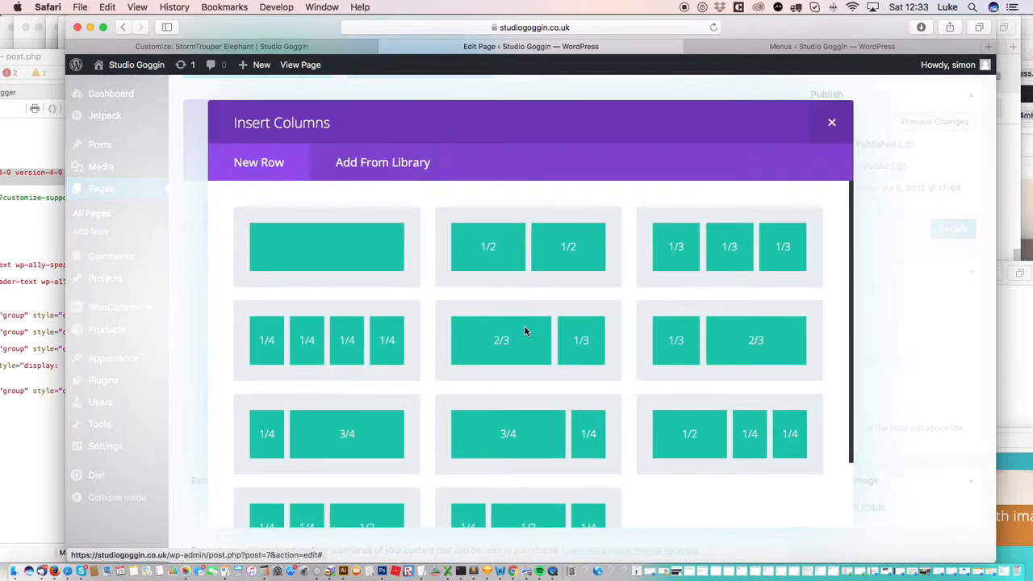
pyautogui.click(583, 250)
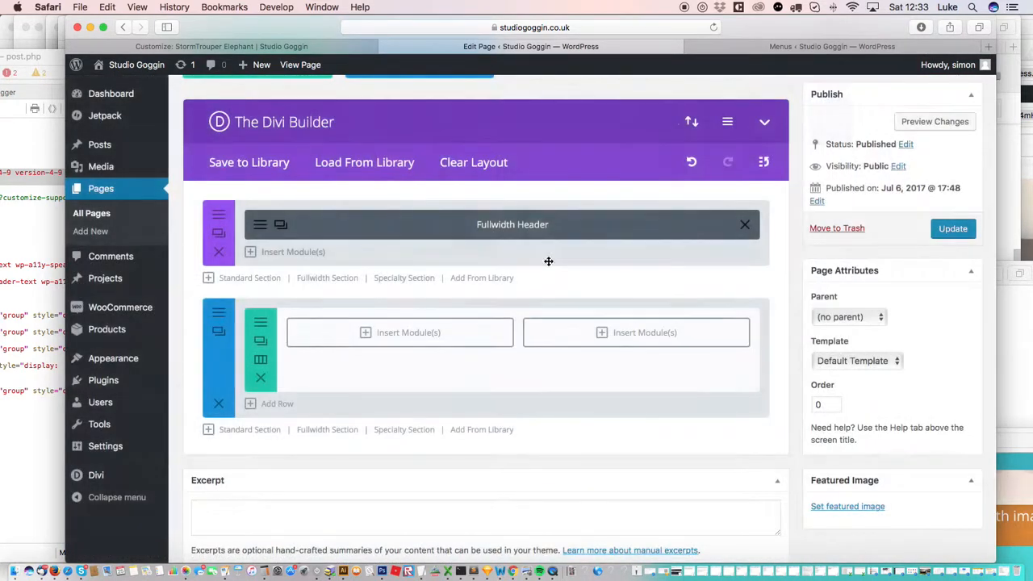
# - Add a Text module to the first column with a sentence about the artist and his crazy world in the cabin at the end of the garden
pyautogui.click(439, 330)
pyautogui.moveTo(847, 282); pyautogui.dragTo(406, 430)
pyautogui.click(318, 475)
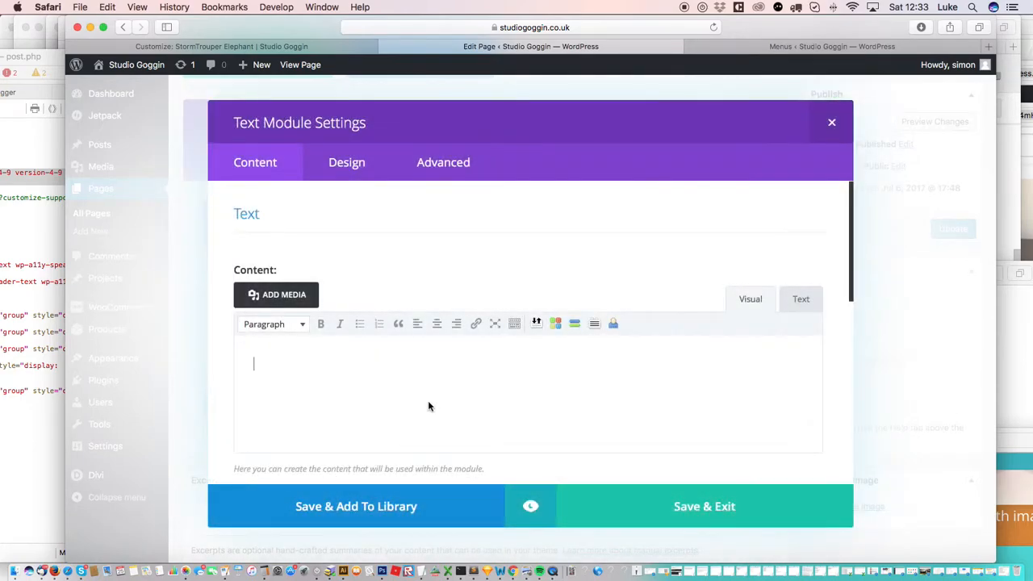
pyautogui.write('the is all about Simon and hi')
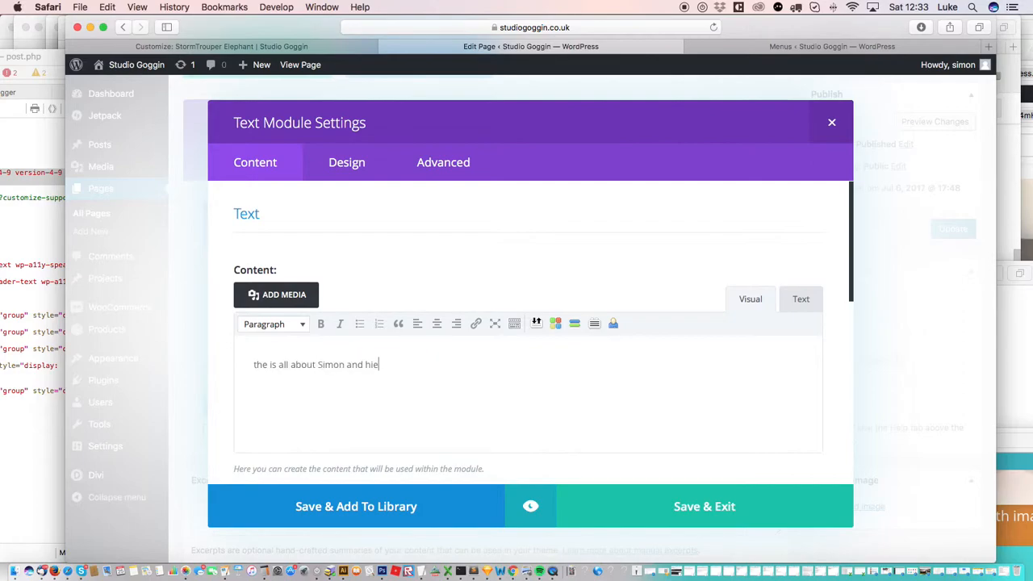
pyautogui.write('s crazy work ')
pyautogui.write('e end of the garden...')
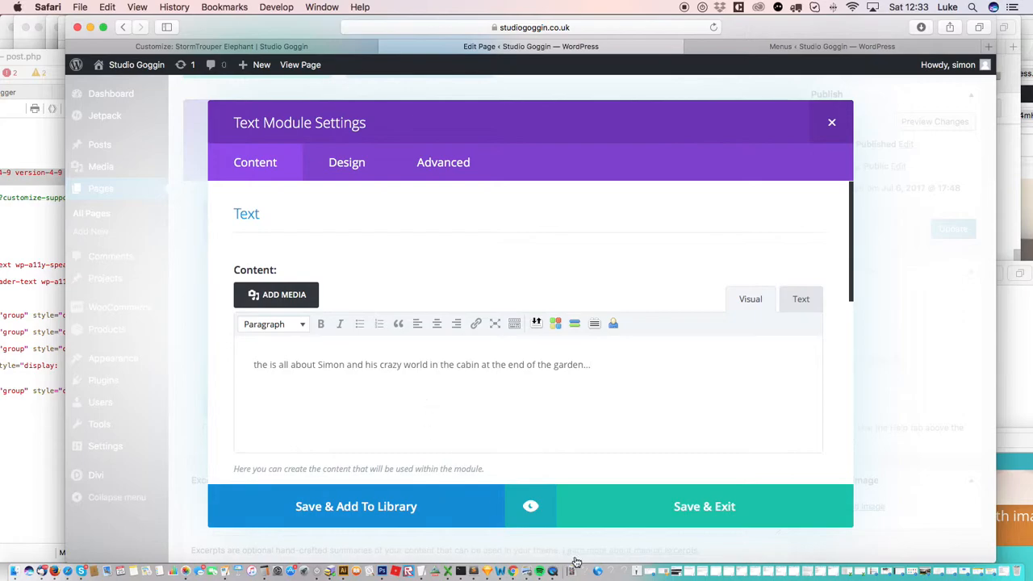
pyautogui.click(621, 513)
# - Add an Image module to the second column using Fascist-free-zone.jpg from the media library, save it and update the page
pyautogui.click(649, 338)
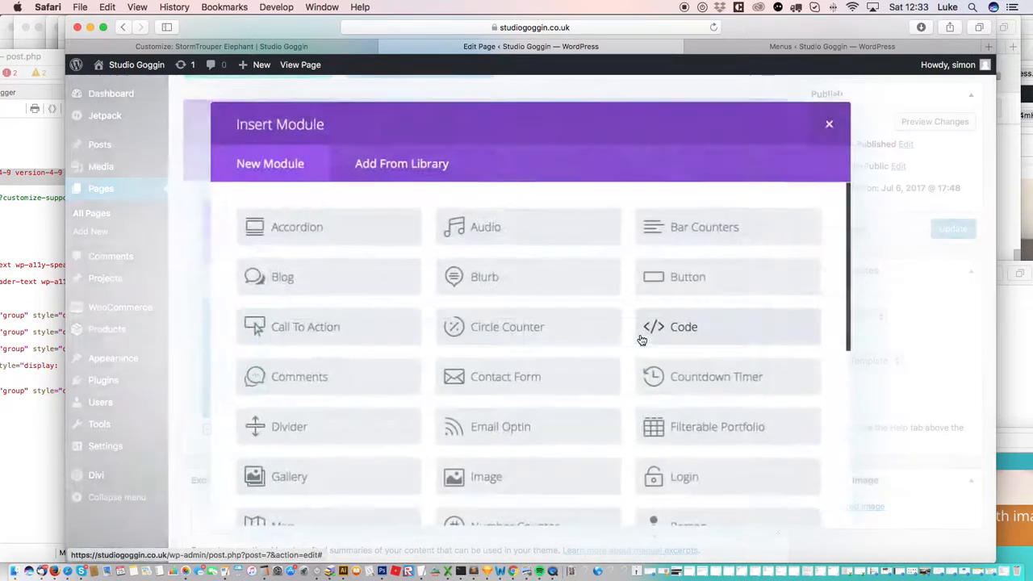
pyautogui.click(530, 481)
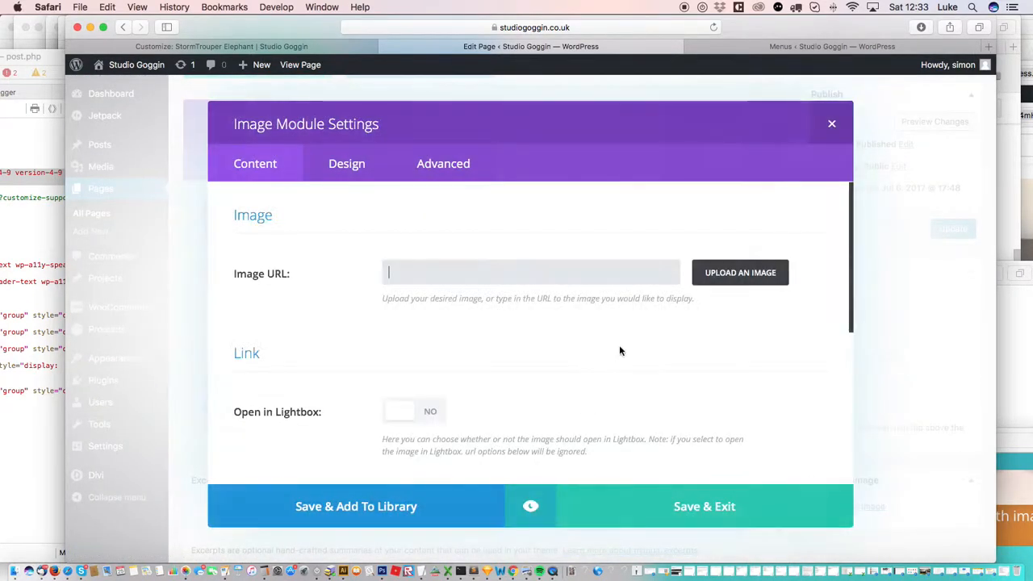
pyautogui.click(736, 274)
pyautogui.moveTo(779, 240); pyautogui.dragTo(783, 419)
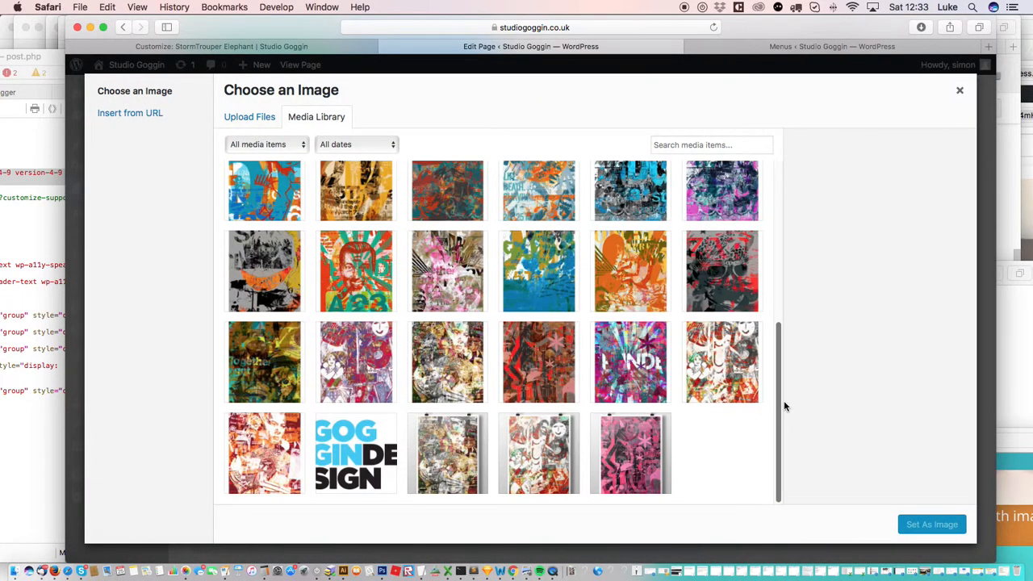
pyautogui.click(274, 456)
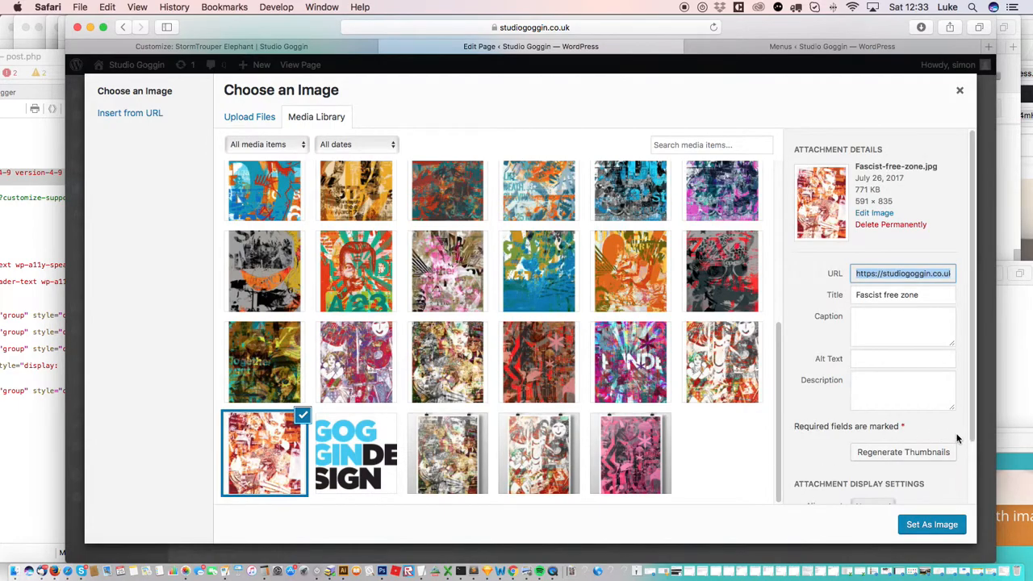
pyautogui.click(940, 529)
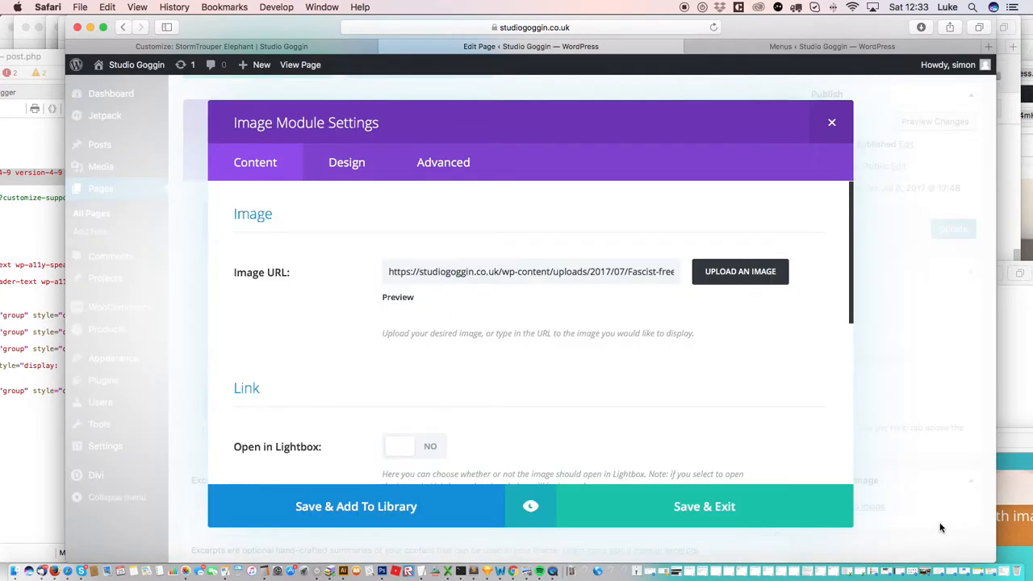
pyautogui.click(794, 510)
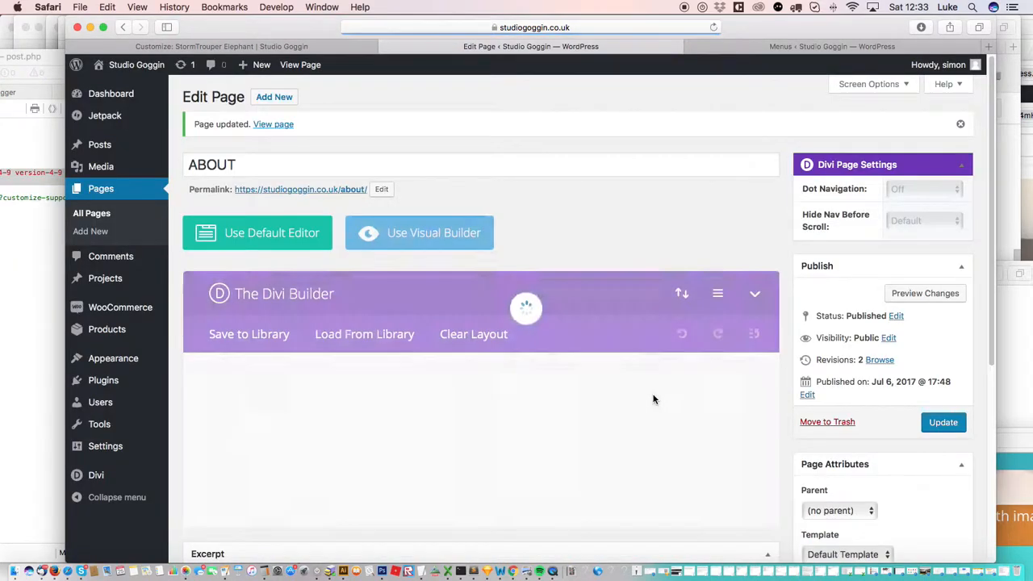
# - View the live ABOUT page and examine its header image, text and artwork columns
pyautogui.click(317, 198)
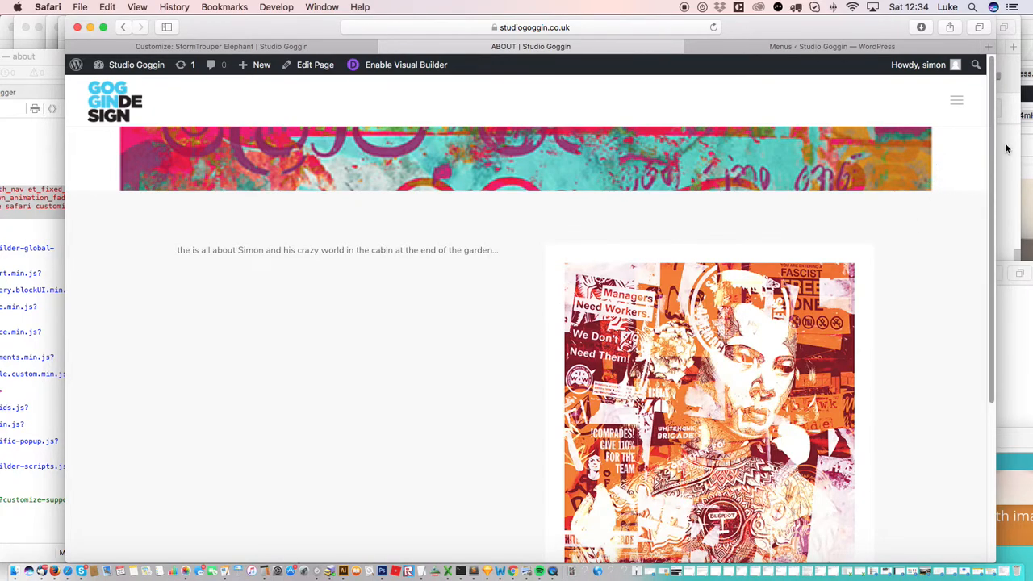
pyautogui.scroll(-1, 993, 153)
pyautogui.scroll(-3, 993, 152)
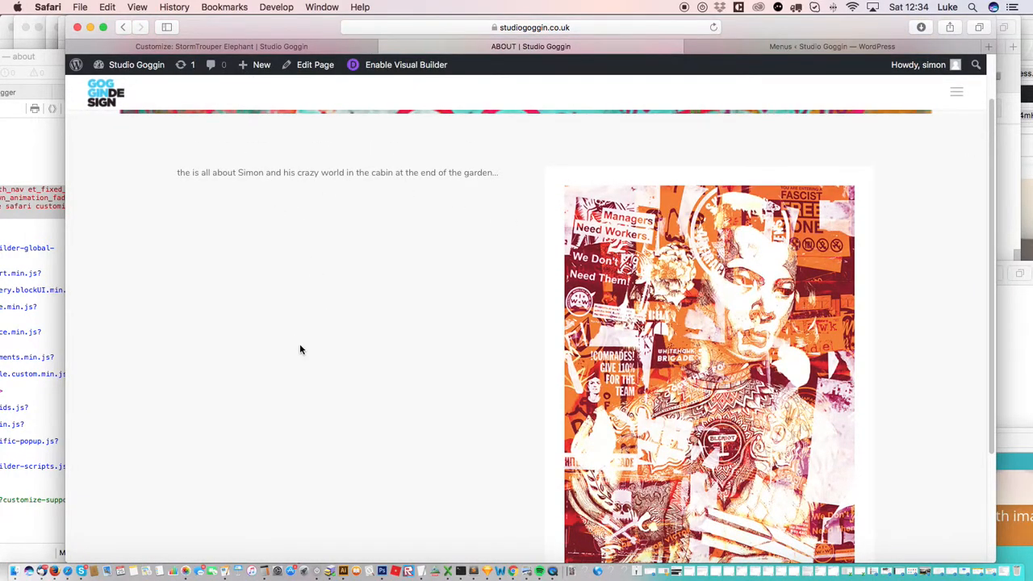
pyautogui.scroll(-5, 992, 258)
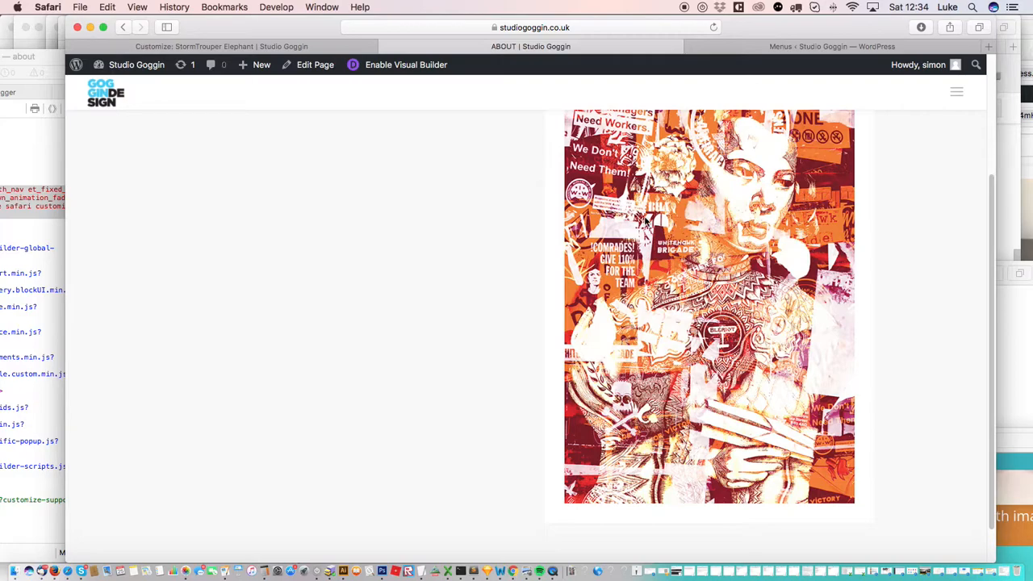
pyautogui.moveTo(986, 194); pyautogui.dragTo(984, 119)
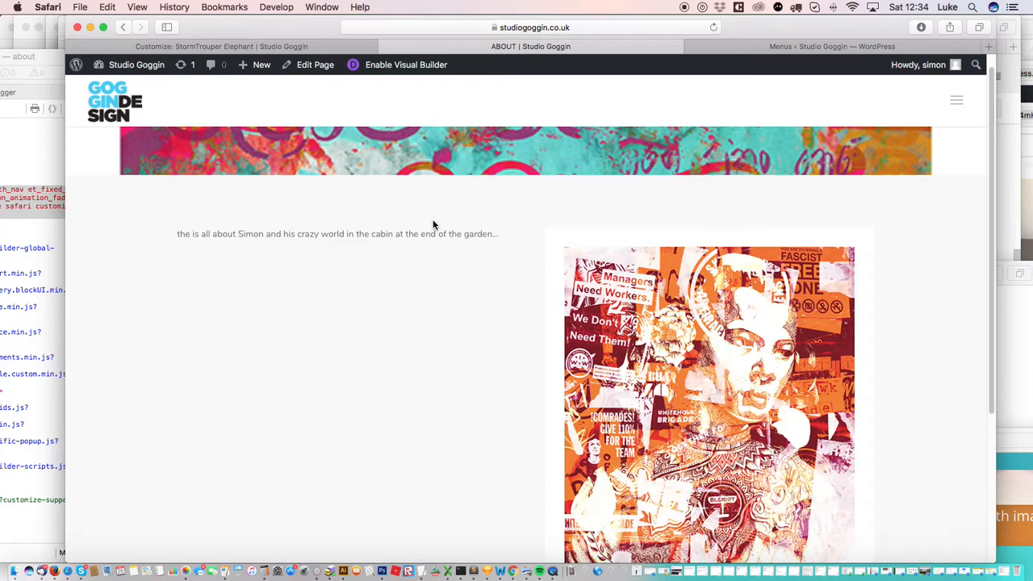
pyautogui.scroll(1, 989, 227)
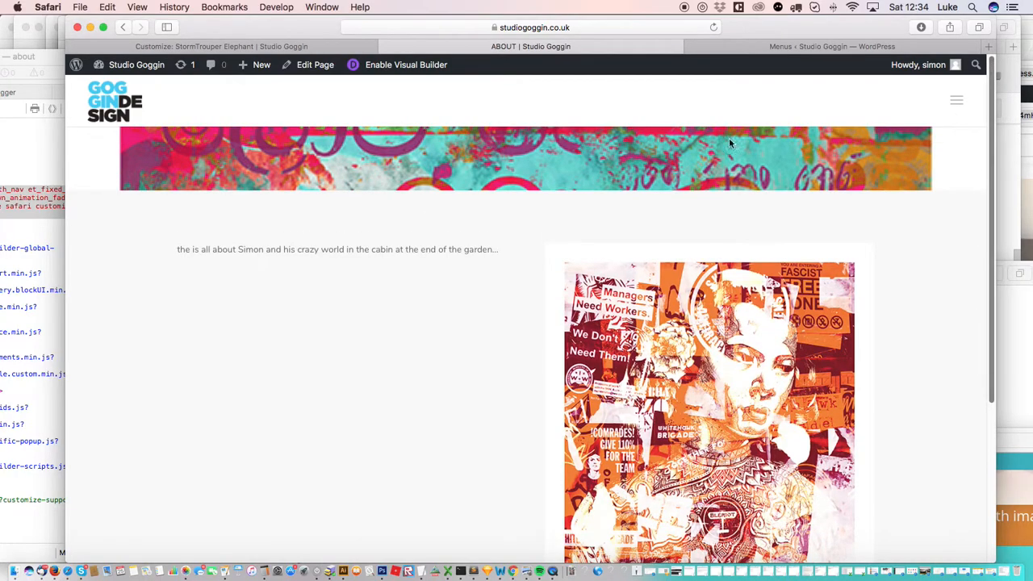
# - Add the main element CSS min-height:300px!important to the ABOUT page's fullwidth header section, save the settings and update the page
pyautogui.click(314, 72)
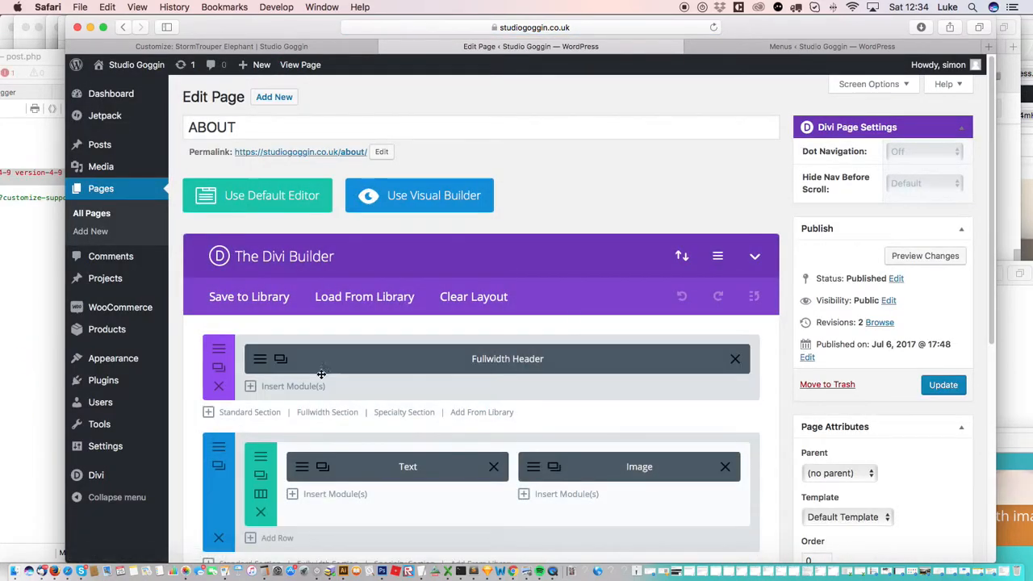
pyautogui.click(220, 351)
pyautogui.click(443, 163)
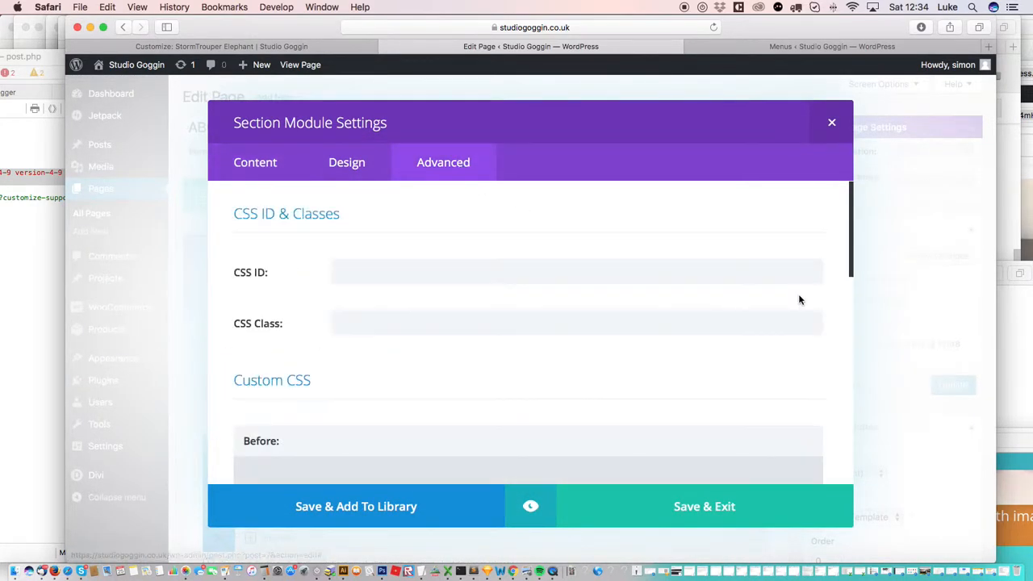
pyautogui.moveTo(850, 232); pyautogui.dragTo(850, 321)
pyautogui.click(683, 405)
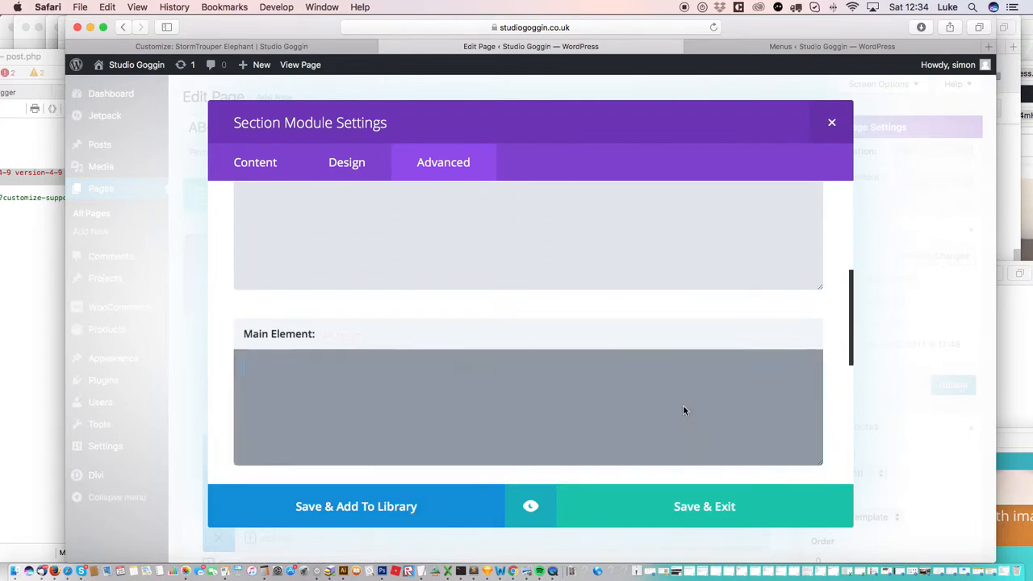
pyautogui.write('min-height')
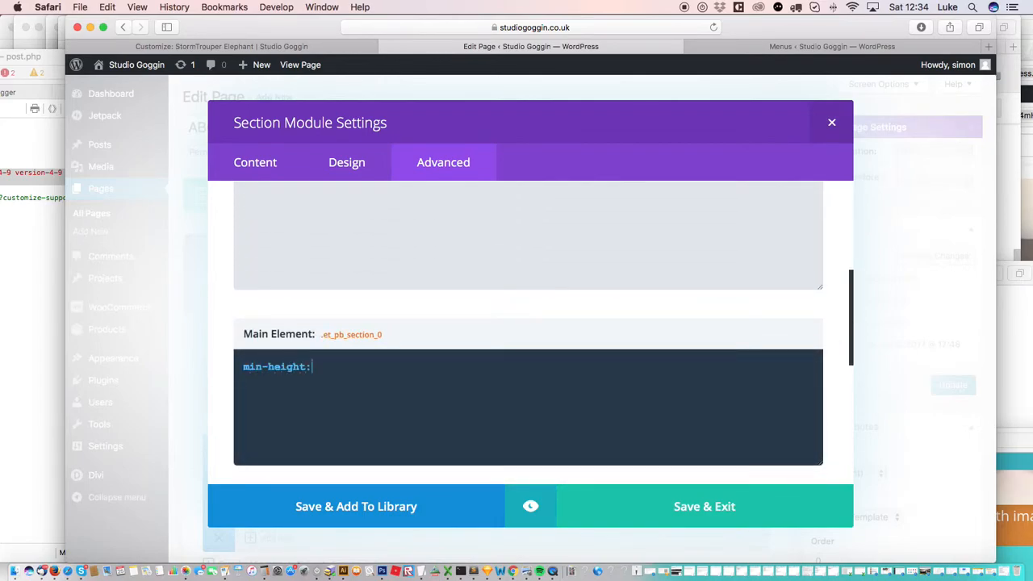
pyautogui.write(':300px!important')
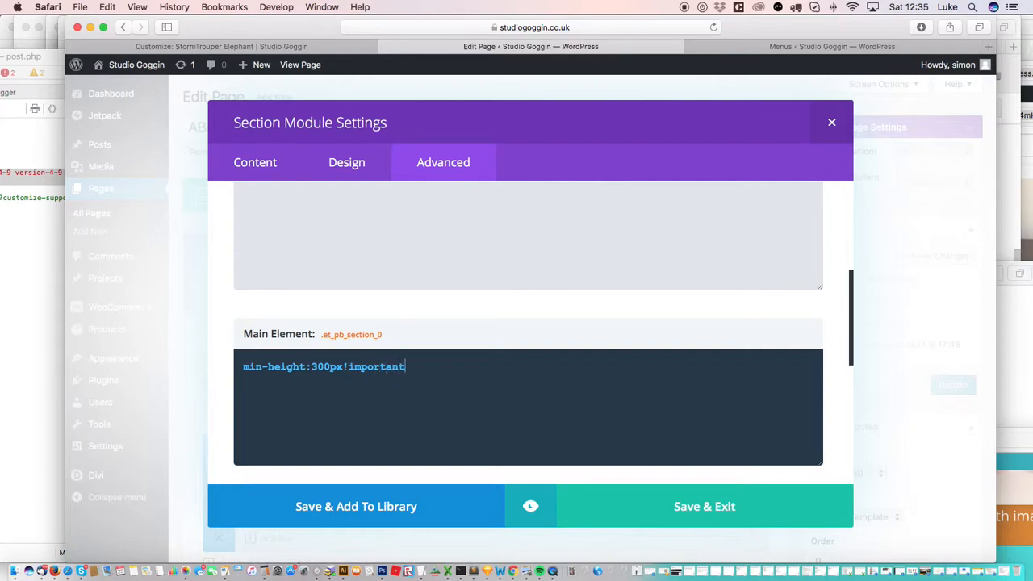
pyautogui.click(699, 504)
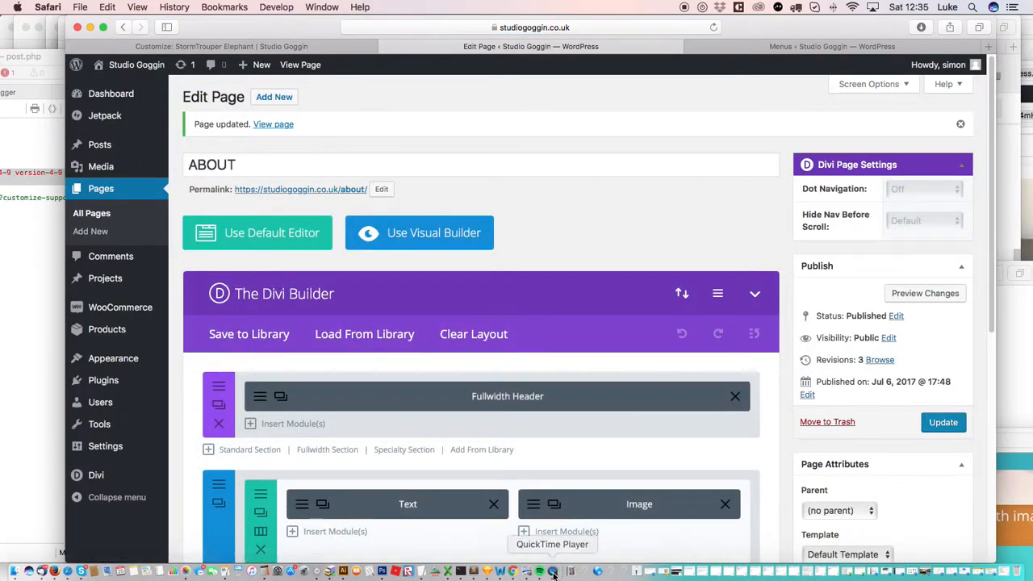
# - Switch to QuickTime Player, quit it and name the unsaved screen recording goggin-edit-website for saving on the Desktop
pyautogui.click(553, 570)
pyautogui.click(73, 7)
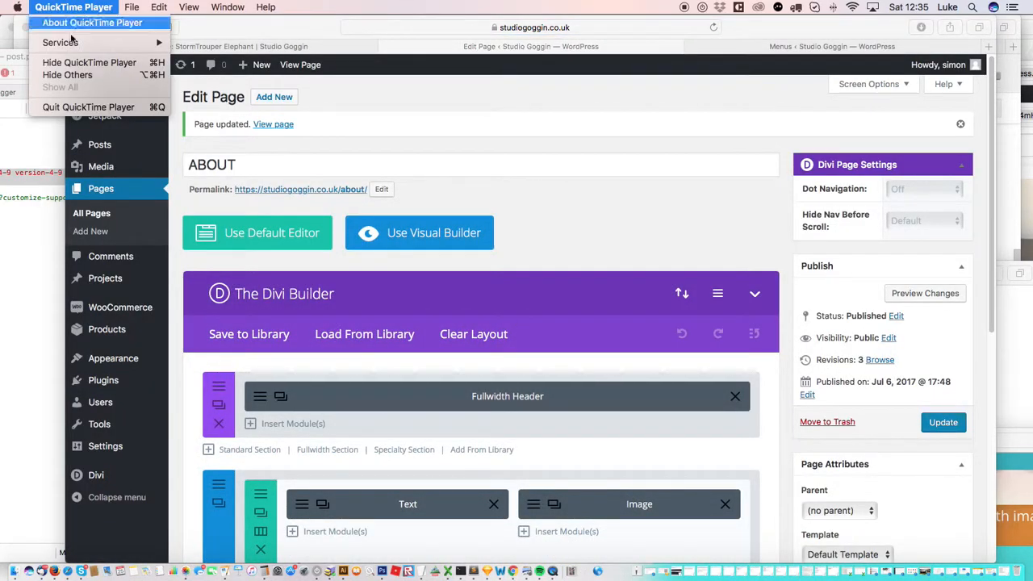
pyautogui.click(91, 106)
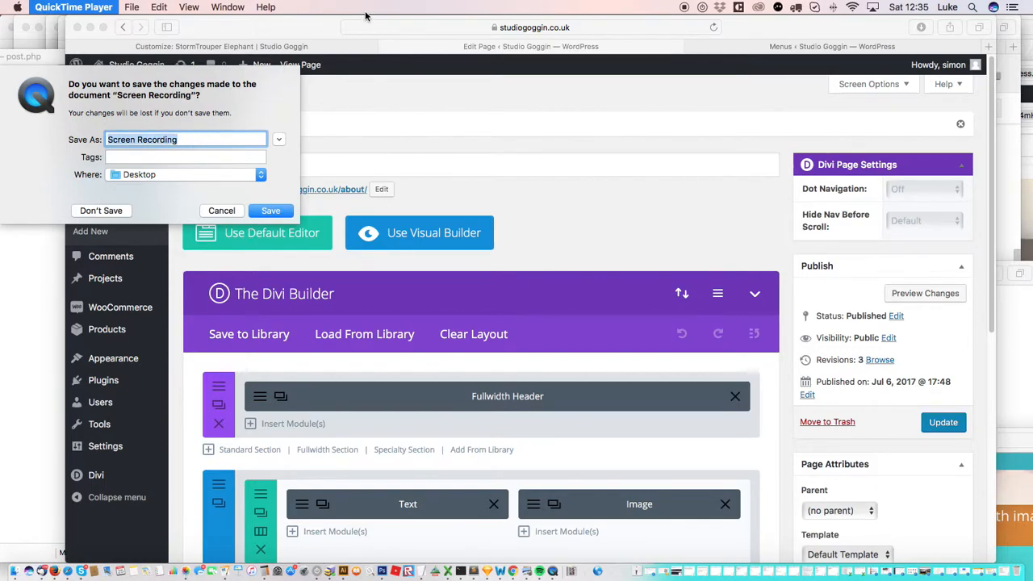
pyautogui.write('gog')
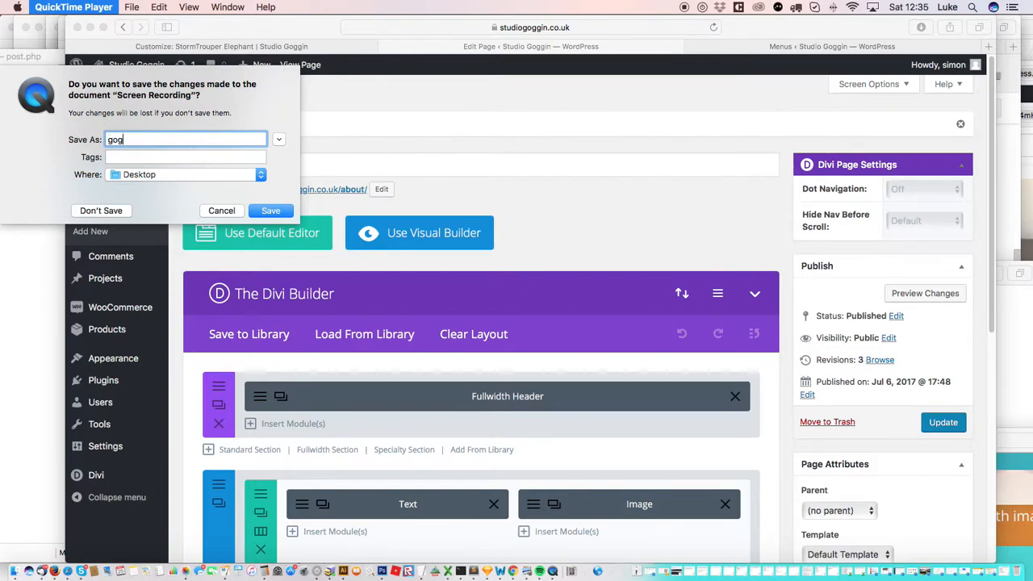
pyautogui.write('gin-edit-website')
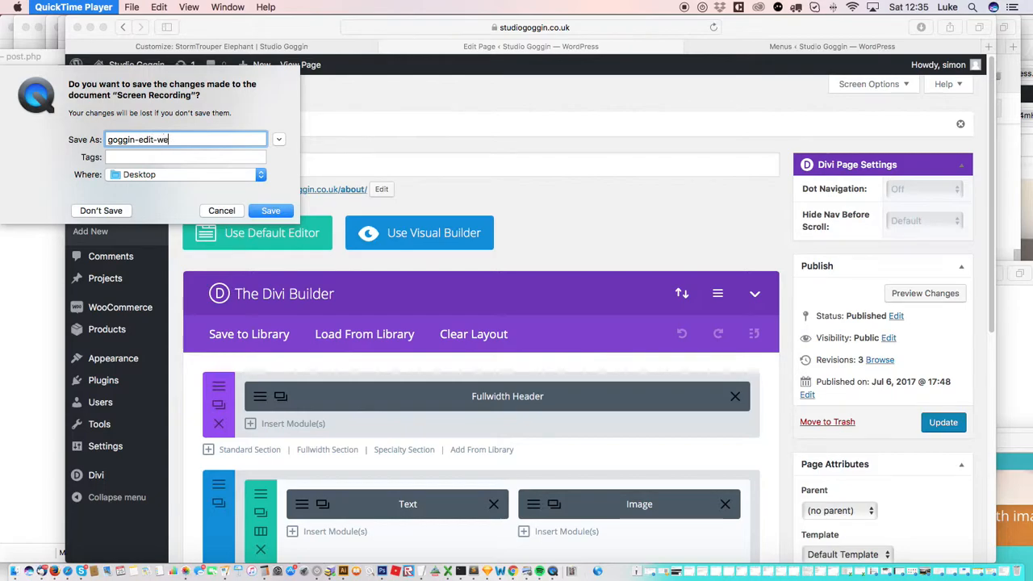